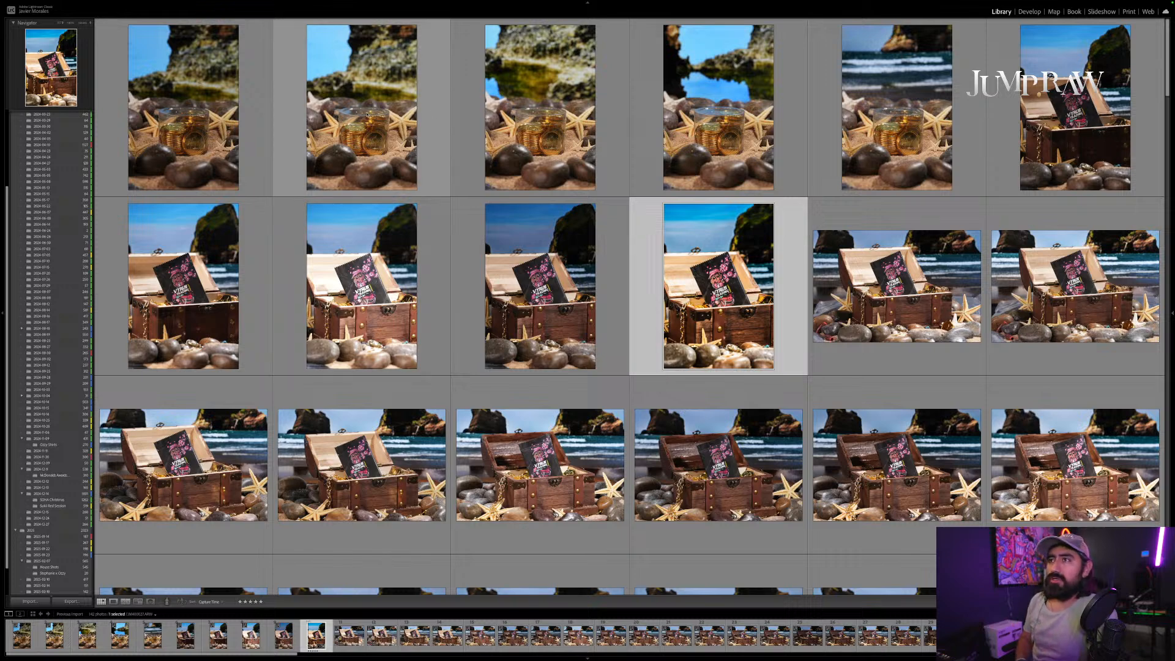
# Step: View the gold coin jar photo enlarged, and open the portrait treasure chest photo JM400027 for developing
pyautogui.doubleClick(366, 114)
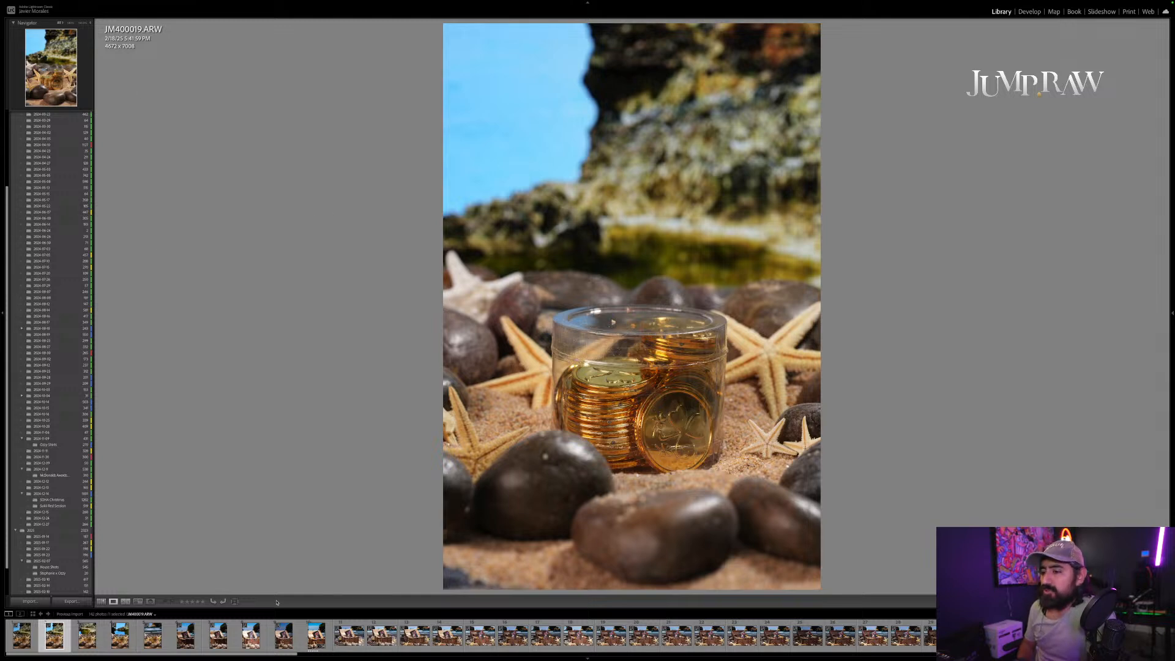
pyautogui.click(316, 635)
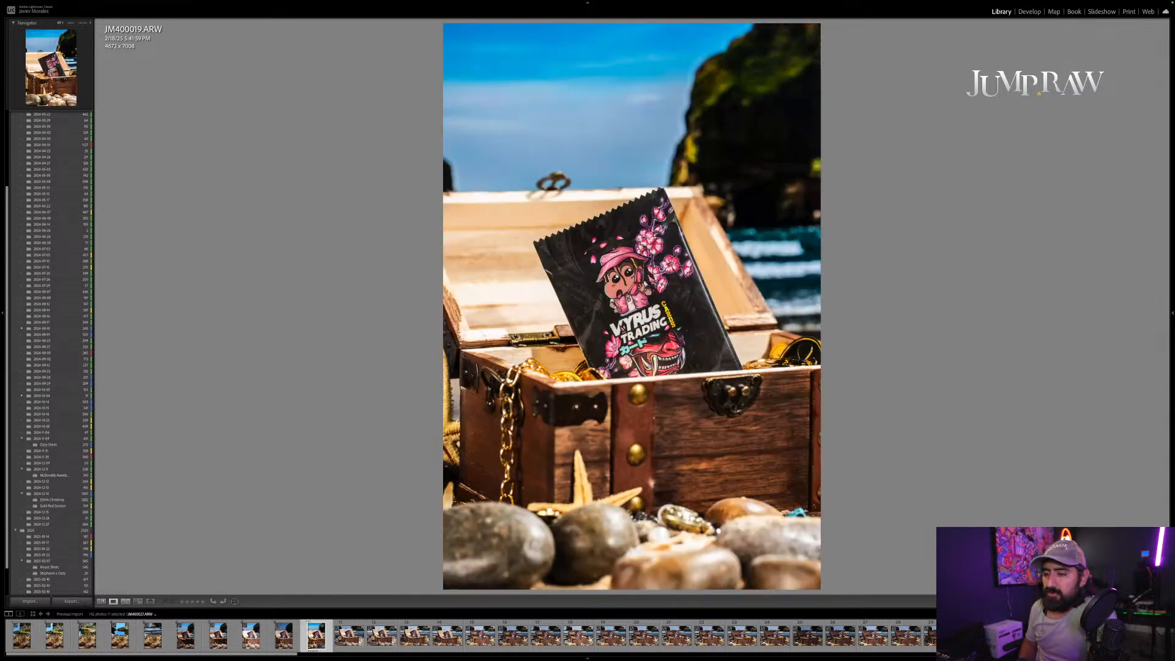
pyautogui.click(1028, 12)
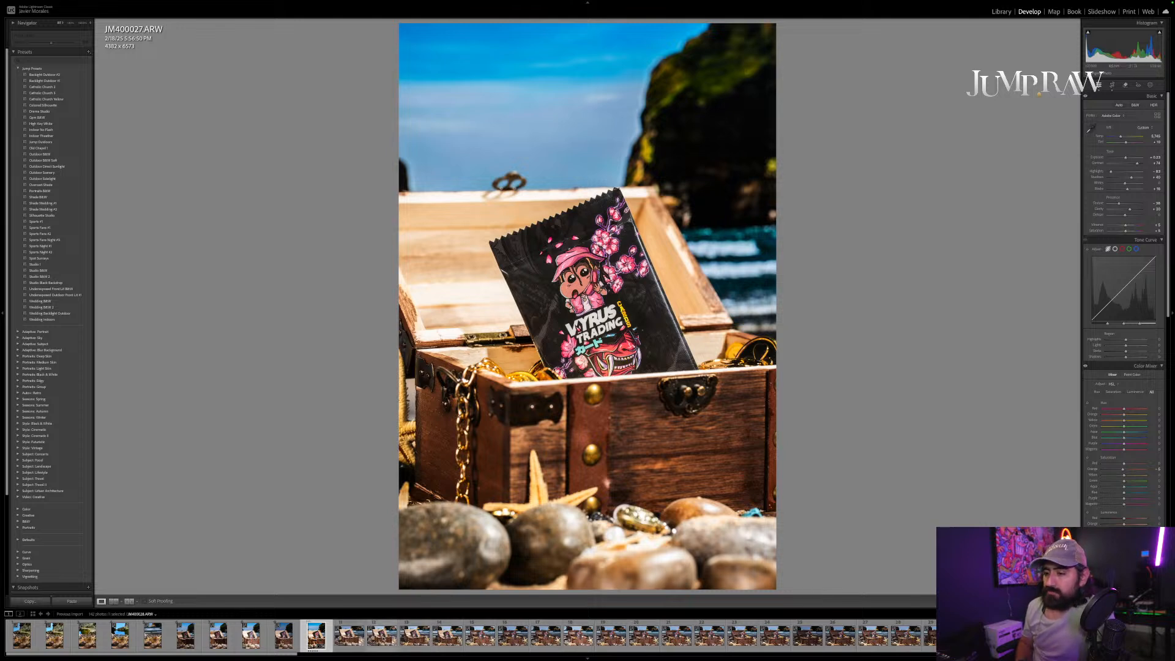
# Step: Browse the landscape treasure chest photos to JM400052, paste the copied develop settings onto it and fine-tune its exposure
pyautogui.click(480, 636)
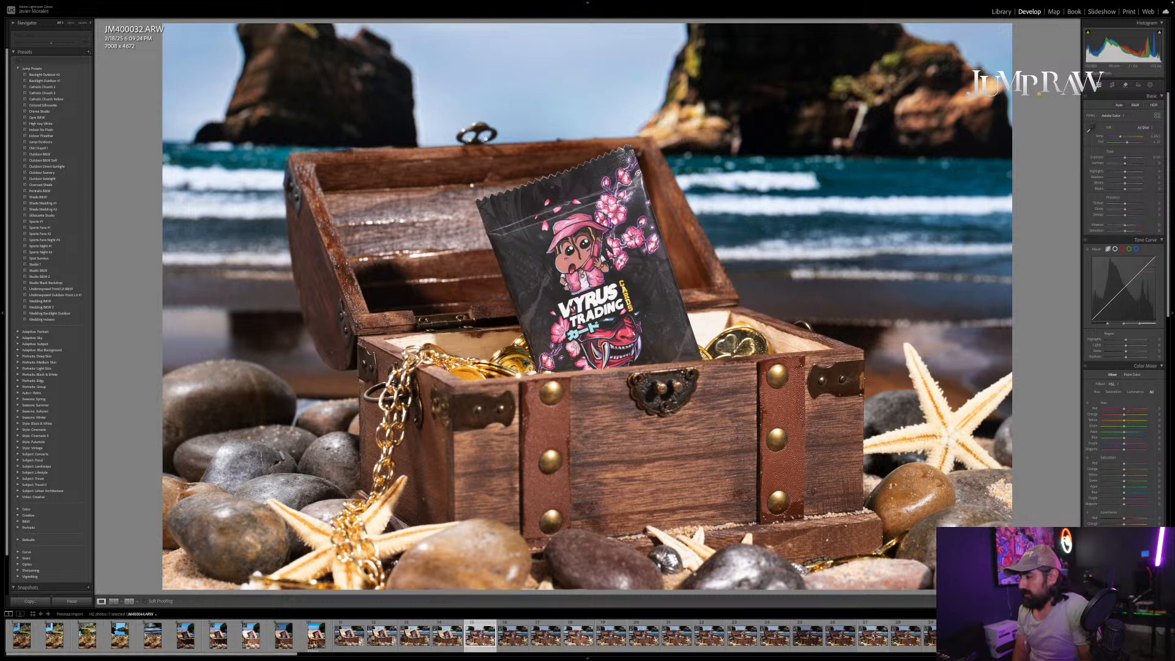
pyautogui.click(872, 639)
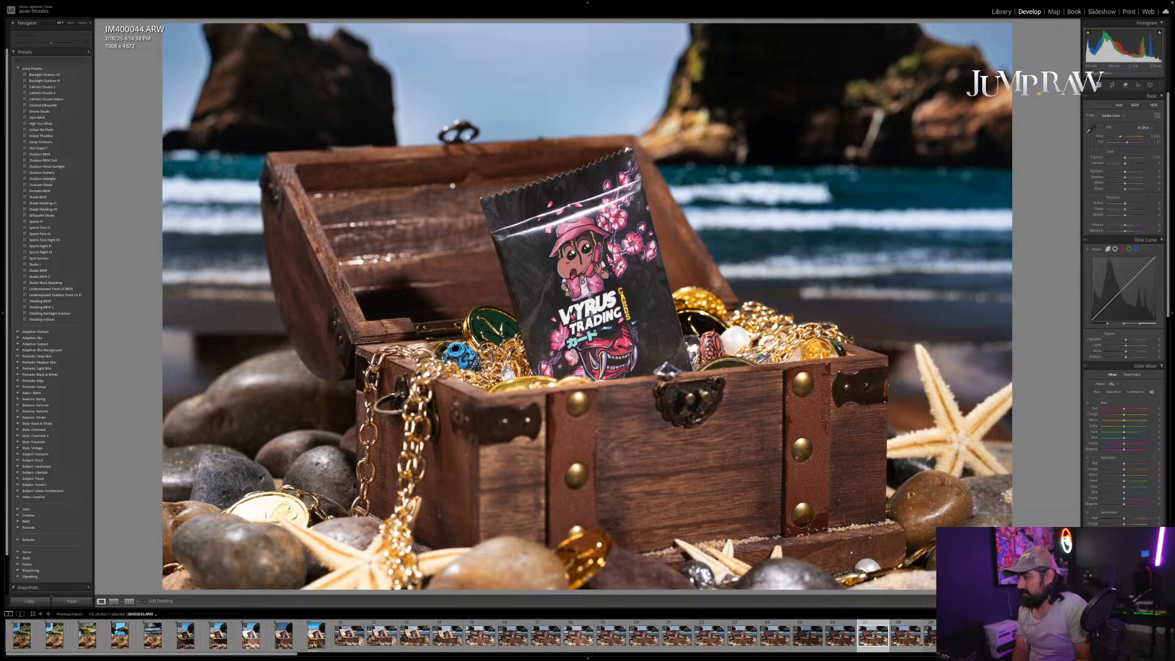
pyautogui.click(1003, 636)
pyautogui.hscroll(5, 898, 634)
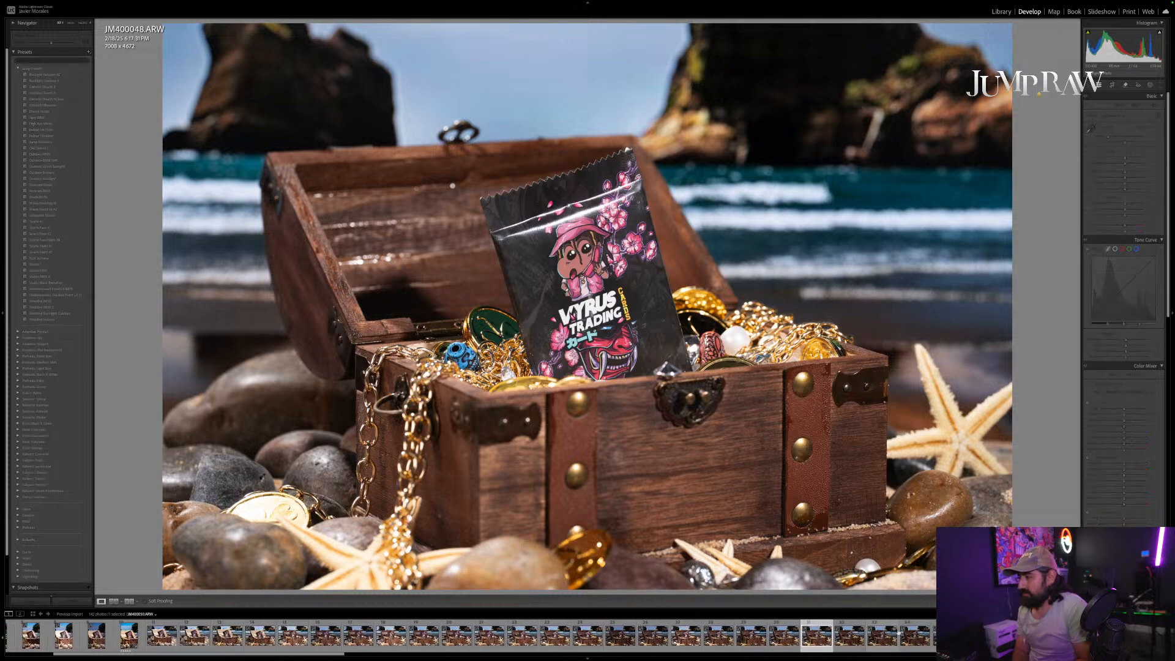
pyautogui.hscroll(5, 871, 633)
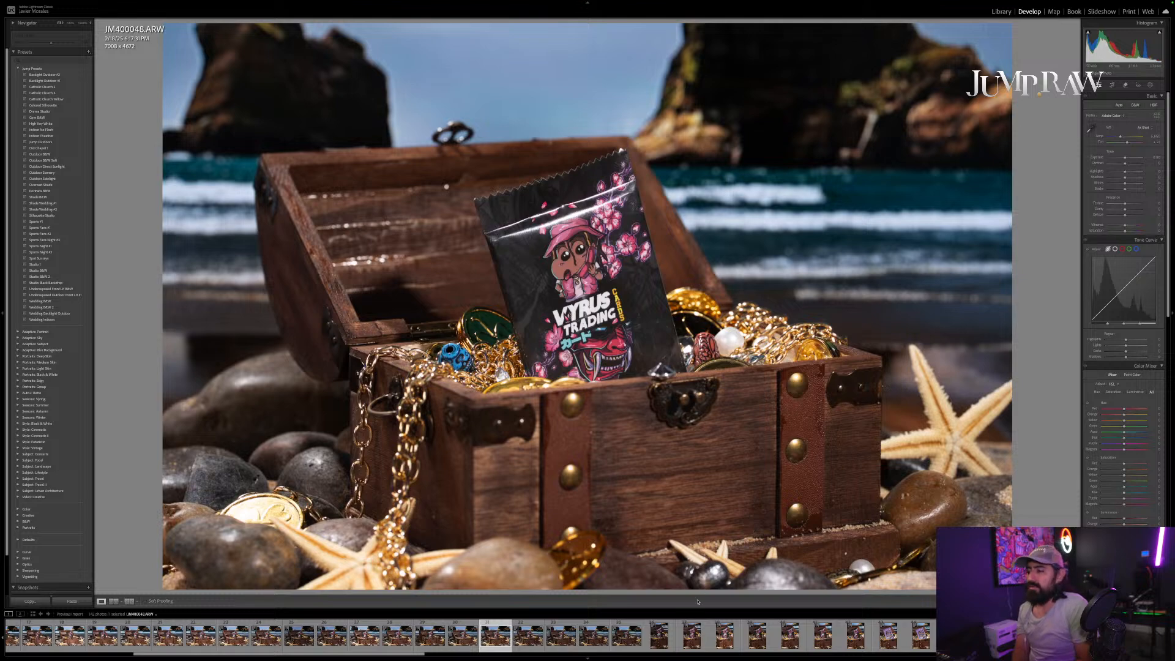
pyautogui.click(625, 635)
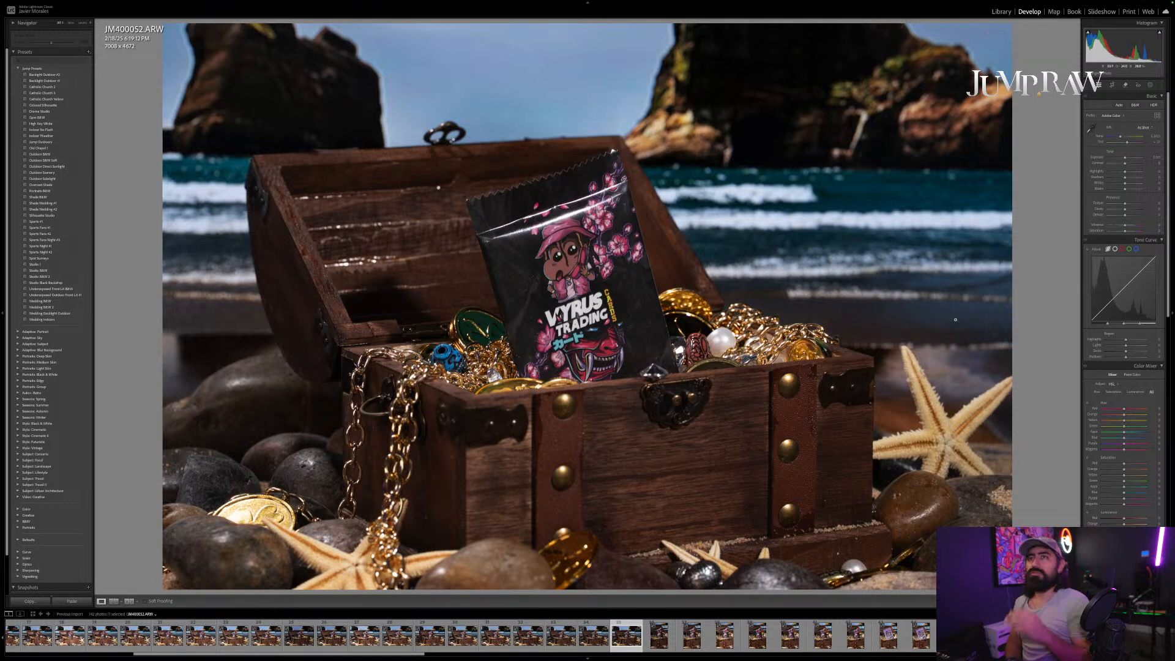
pyautogui.hotkey('ctrl', 'shift', 'v')
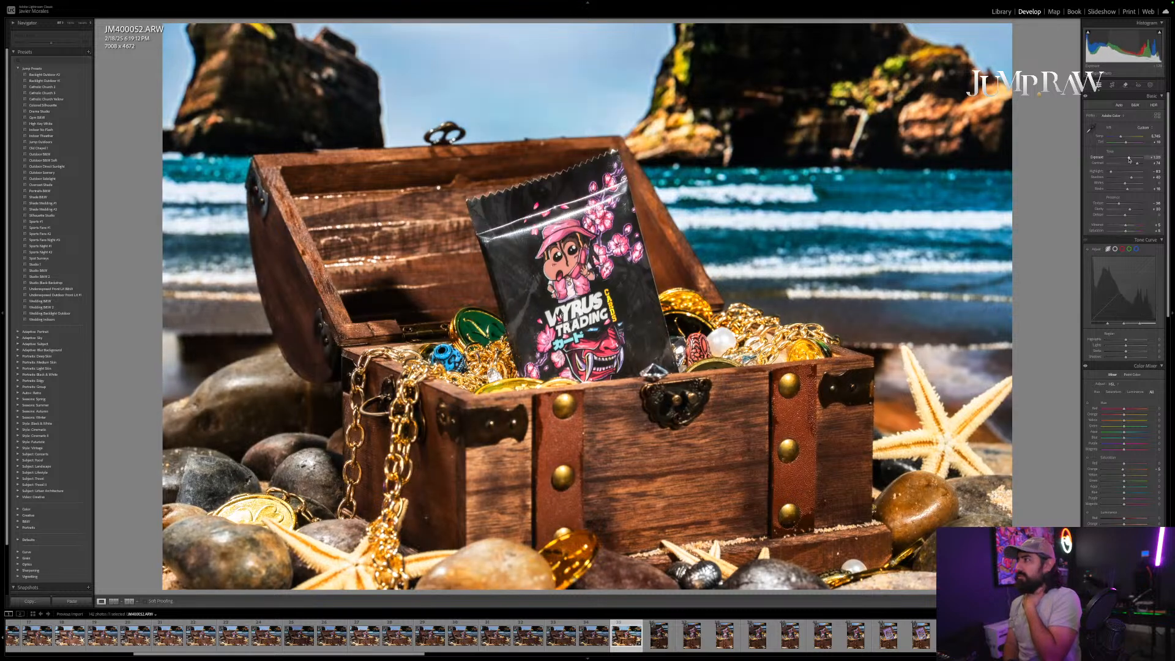
pyautogui.moveTo(1129, 161); pyautogui.dragTo(1128, 160)
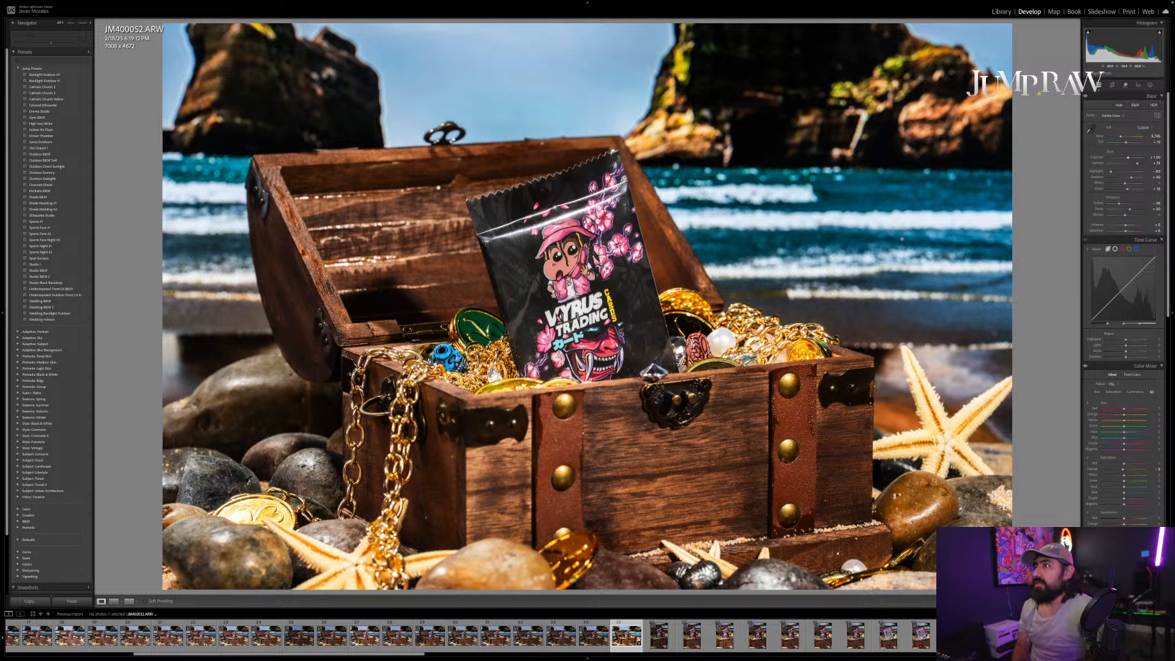
# Step: Examine the trading card pack's artwork and shiny seal up close in JM400052 and in the preceding photo JM400051
pyautogui.click(583, 313)
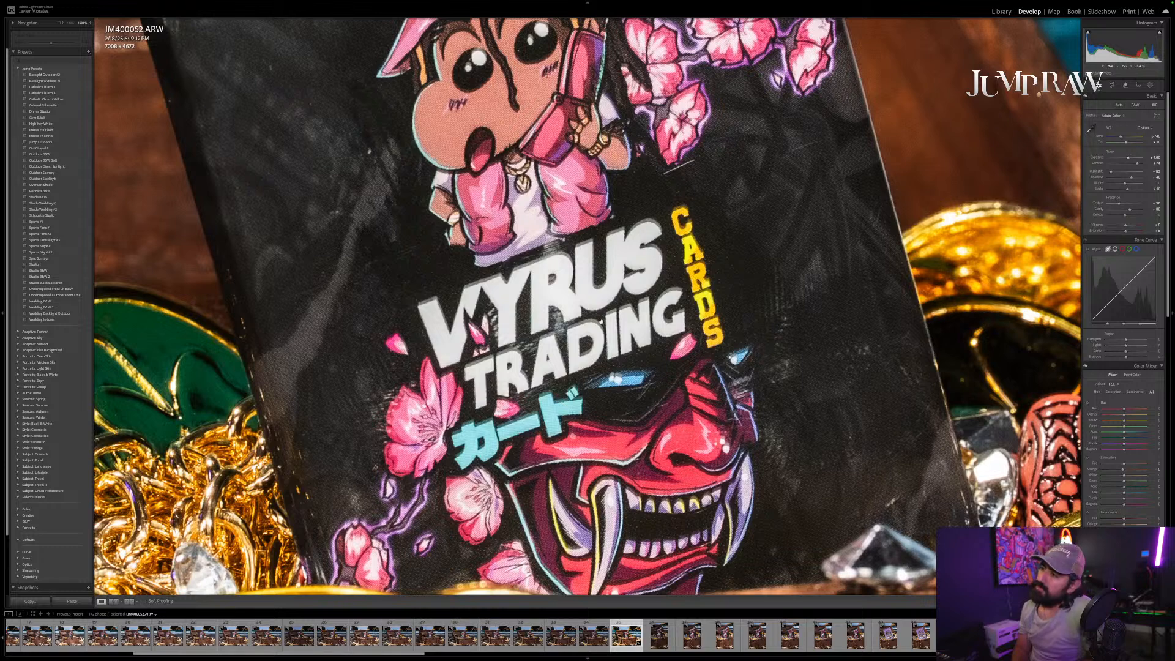
pyautogui.scroll(-1, 690, 306)
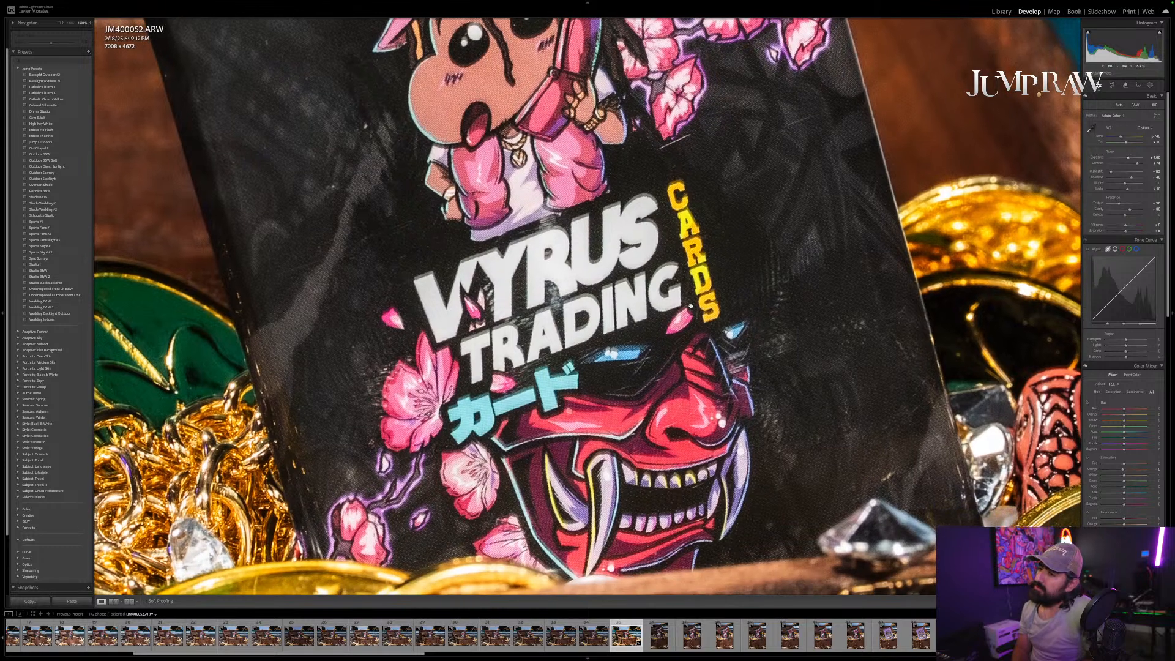
pyautogui.scroll(10, 691, 306)
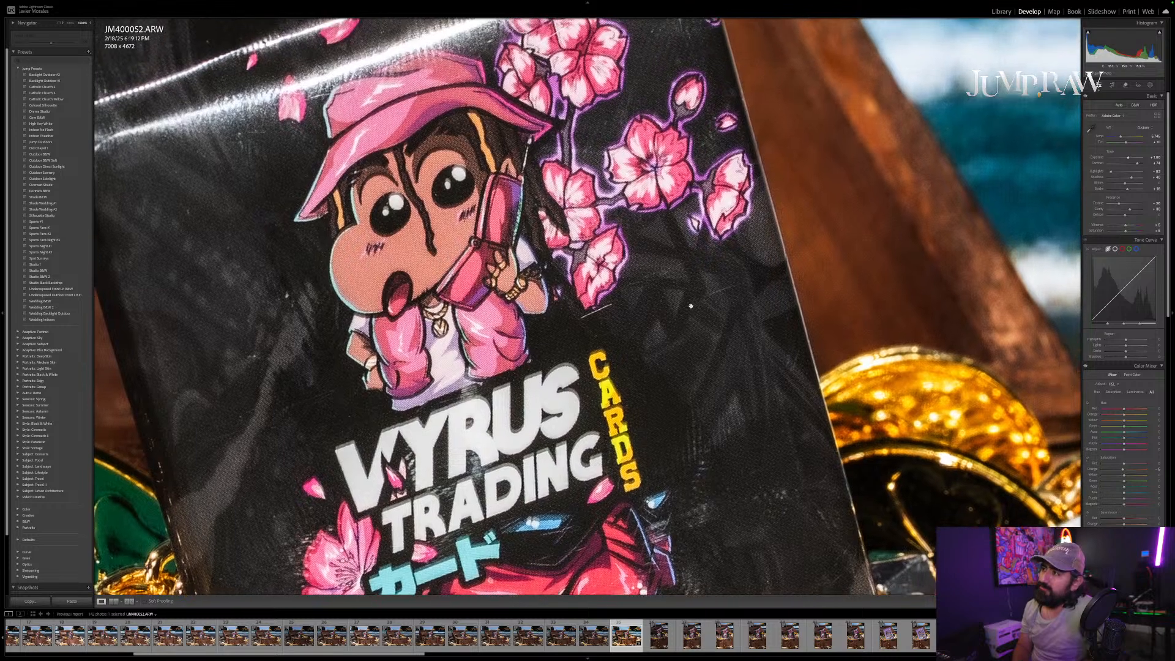
pyautogui.scroll(10, 691, 306)
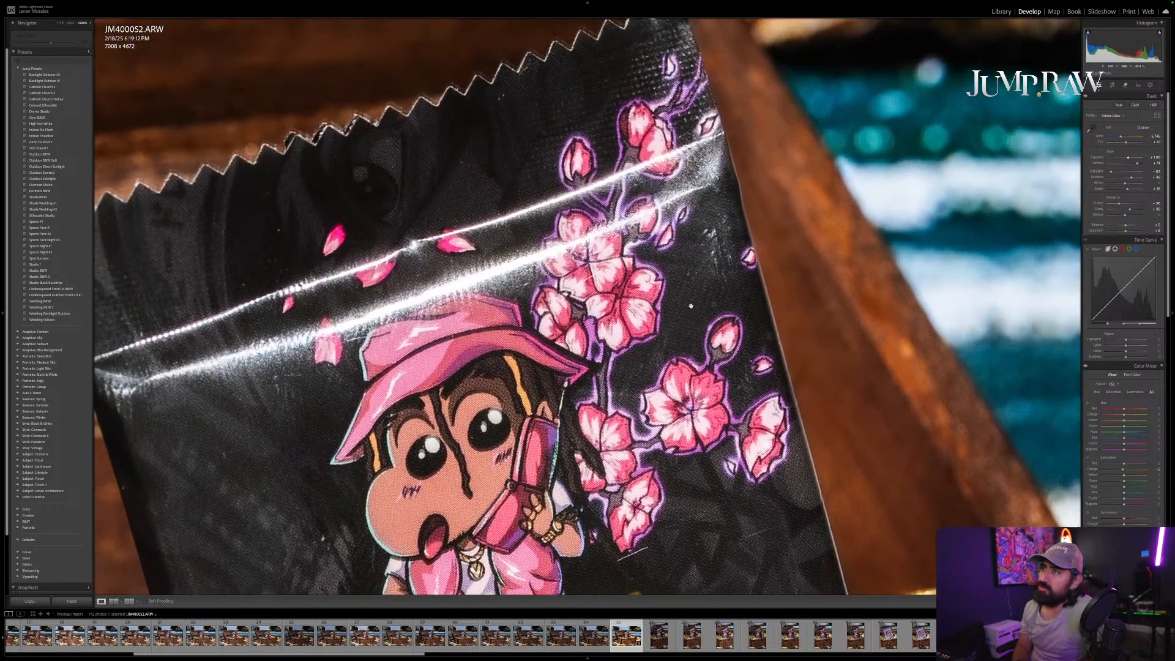
pyautogui.scroll(1, 691, 306)
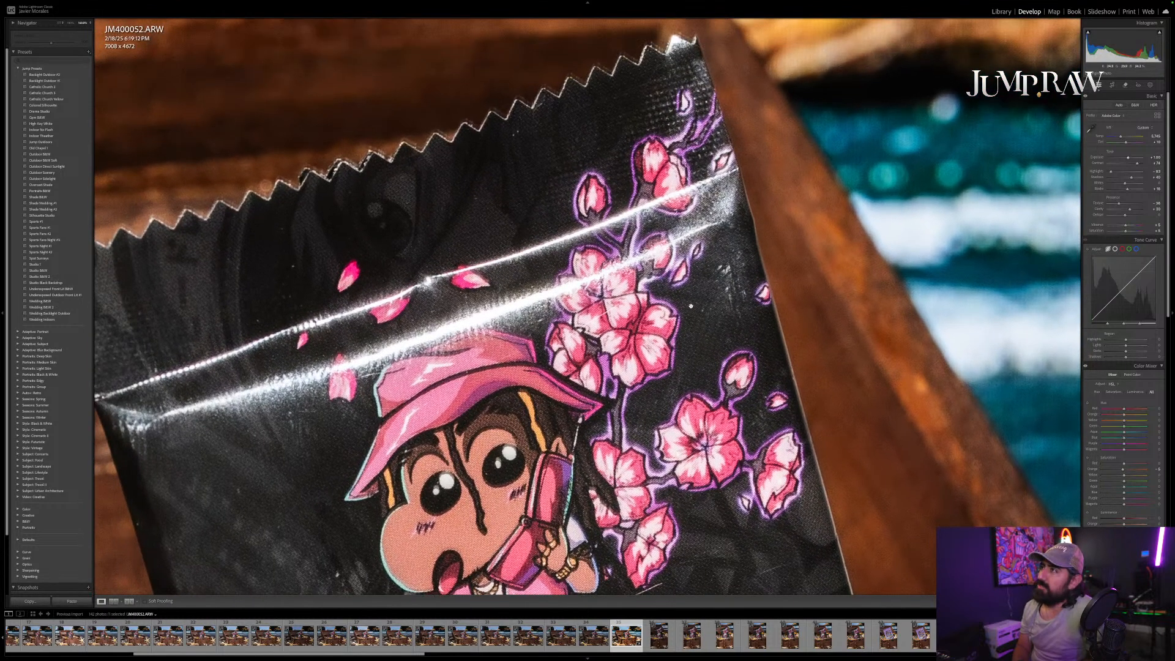
pyautogui.click(666, 306)
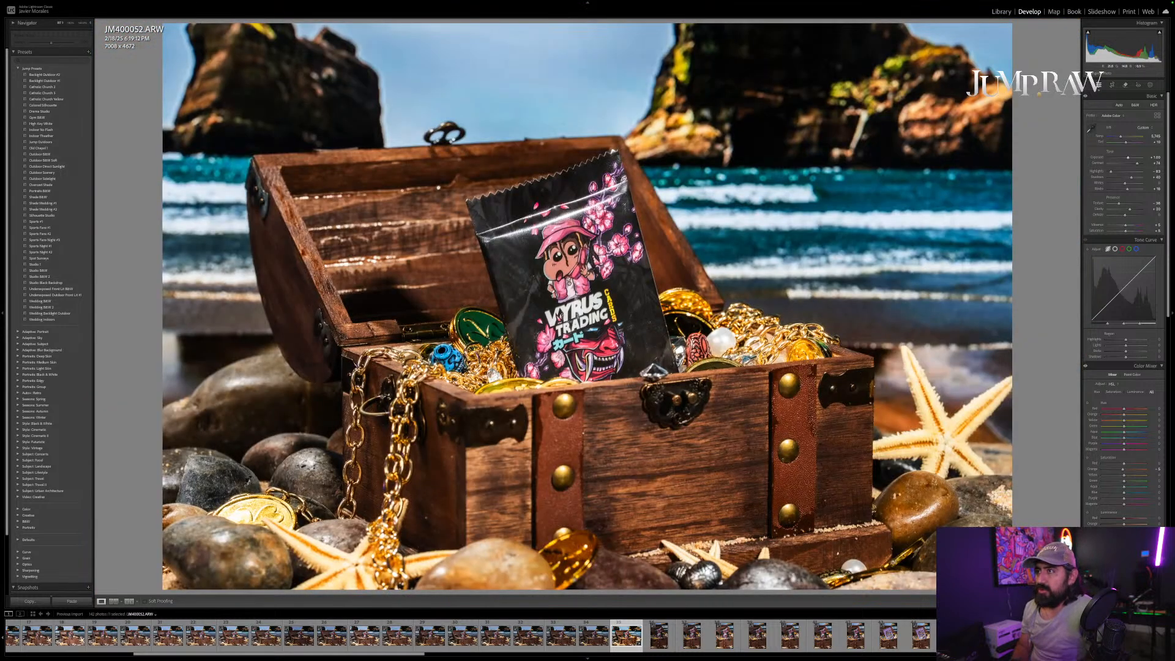
pyautogui.press('Left')
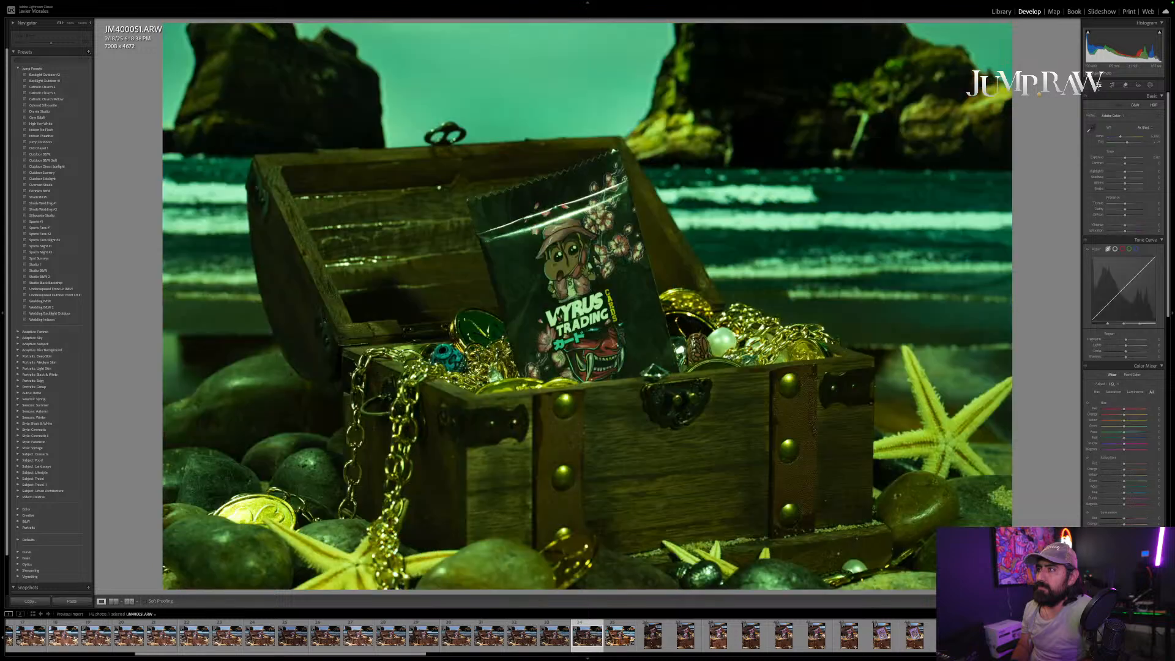
pyautogui.click(602, 174)
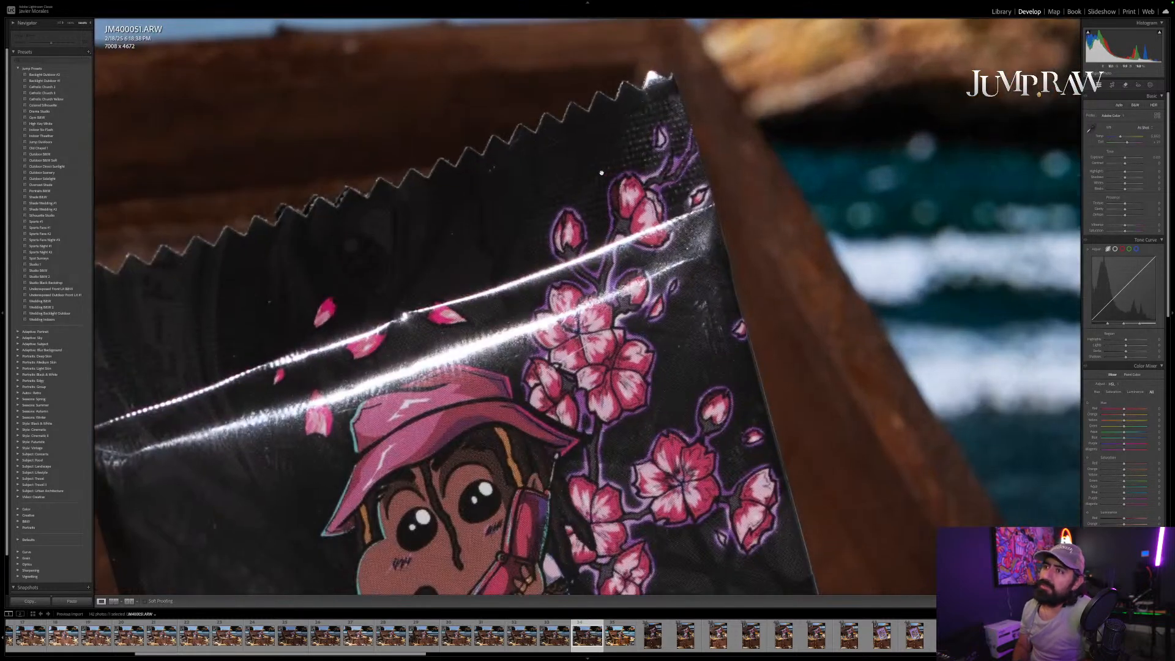
pyautogui.click(602, 173)
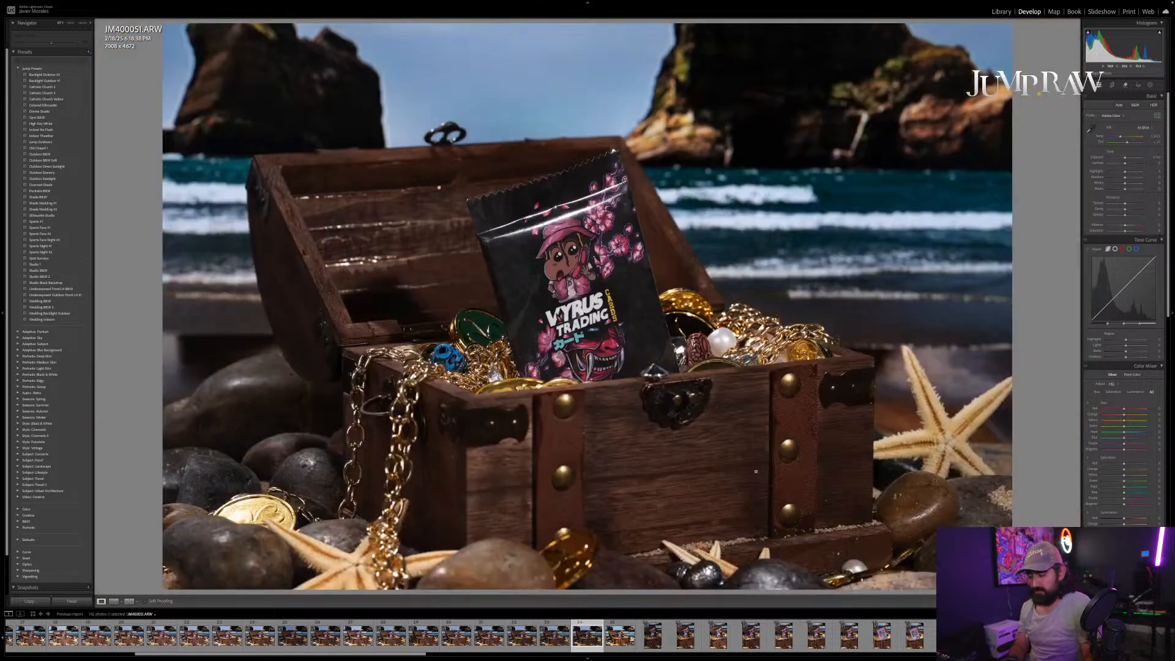
# Step: Copy the develop settings from JM400052 onto JM400051 and rate JM400051 five stars
pyautogui.press('Right')
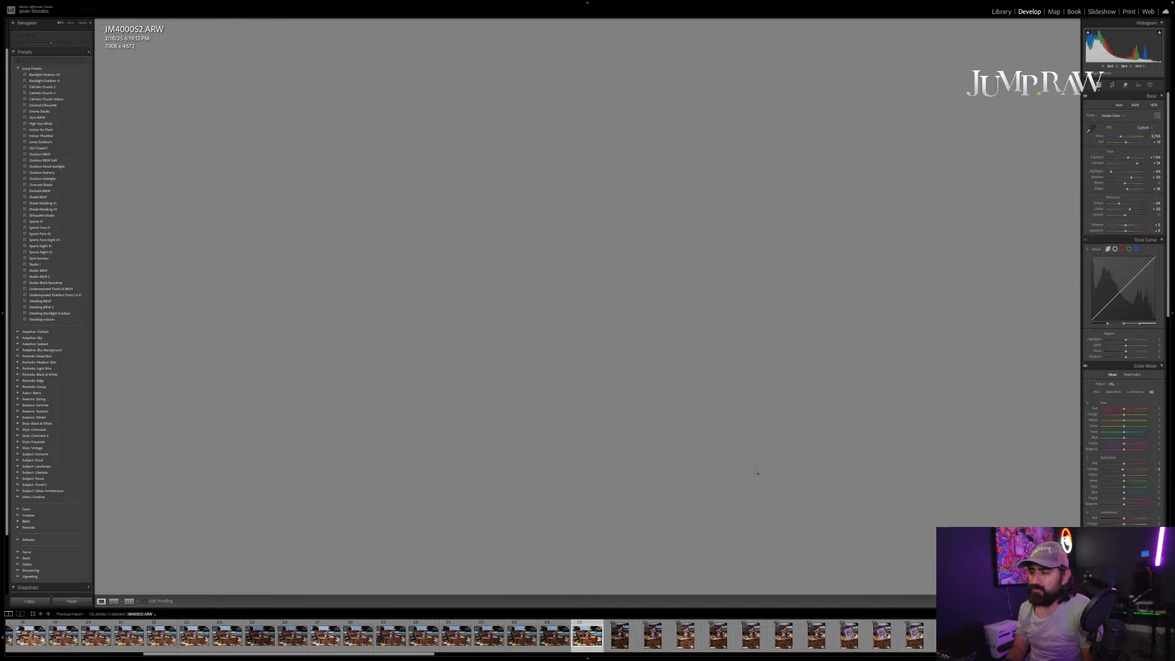
pyautogui.press('super+shift+c')
pyautogui.press('Return')
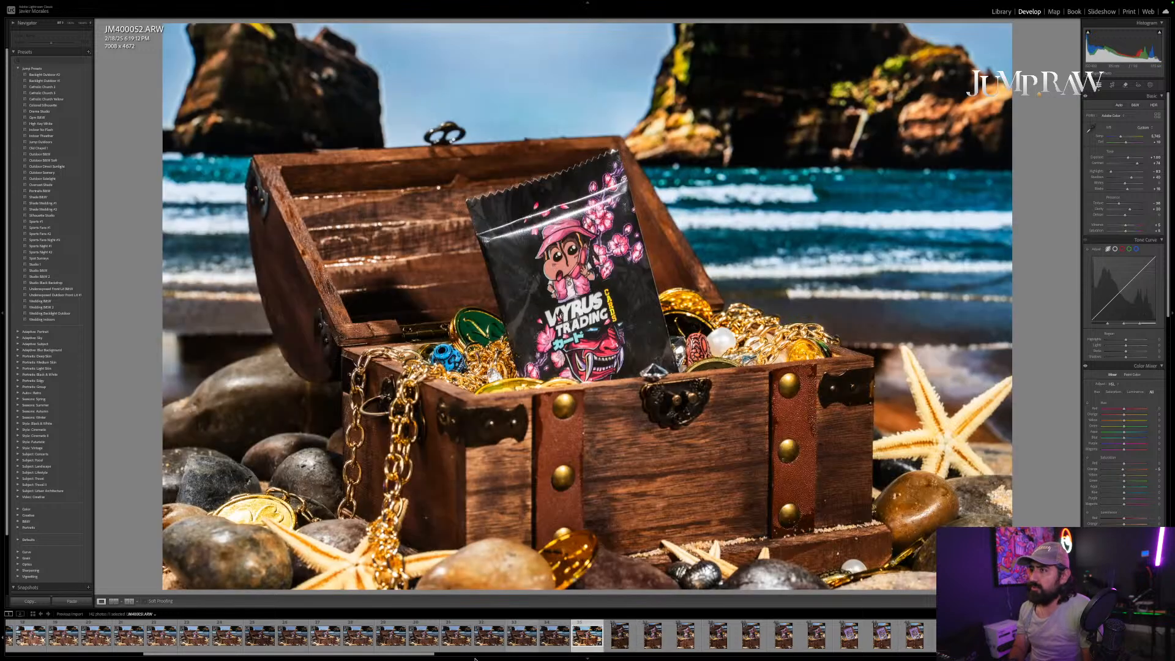
pyautogui.click(557, 636)
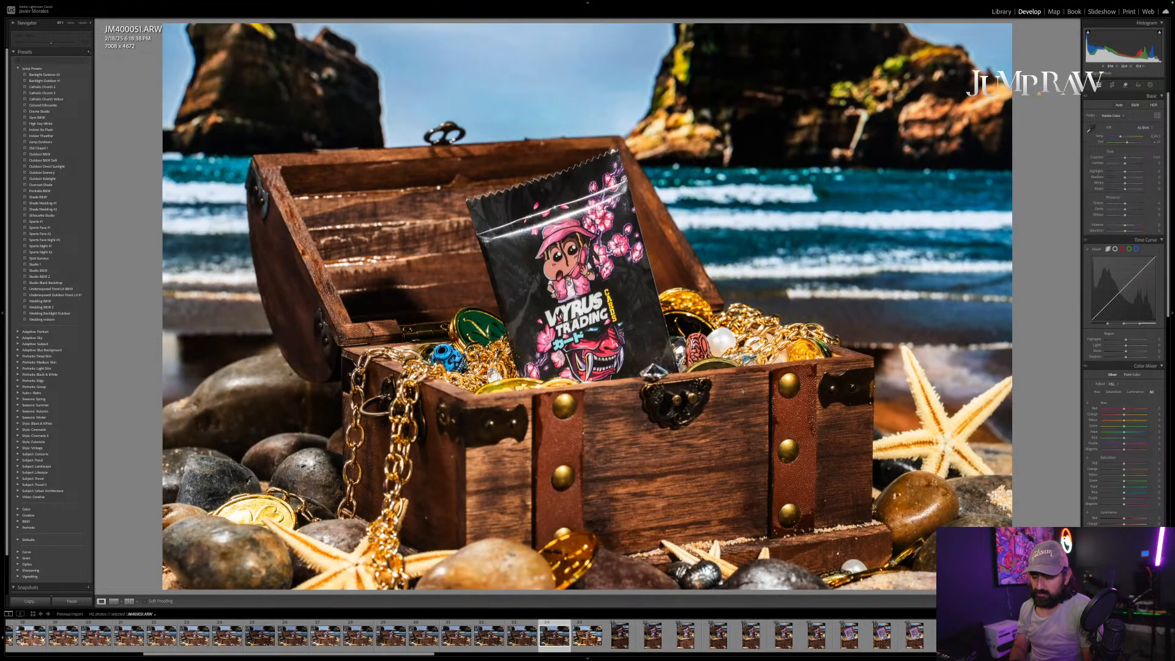
pyautogui.press('super+shift+v')
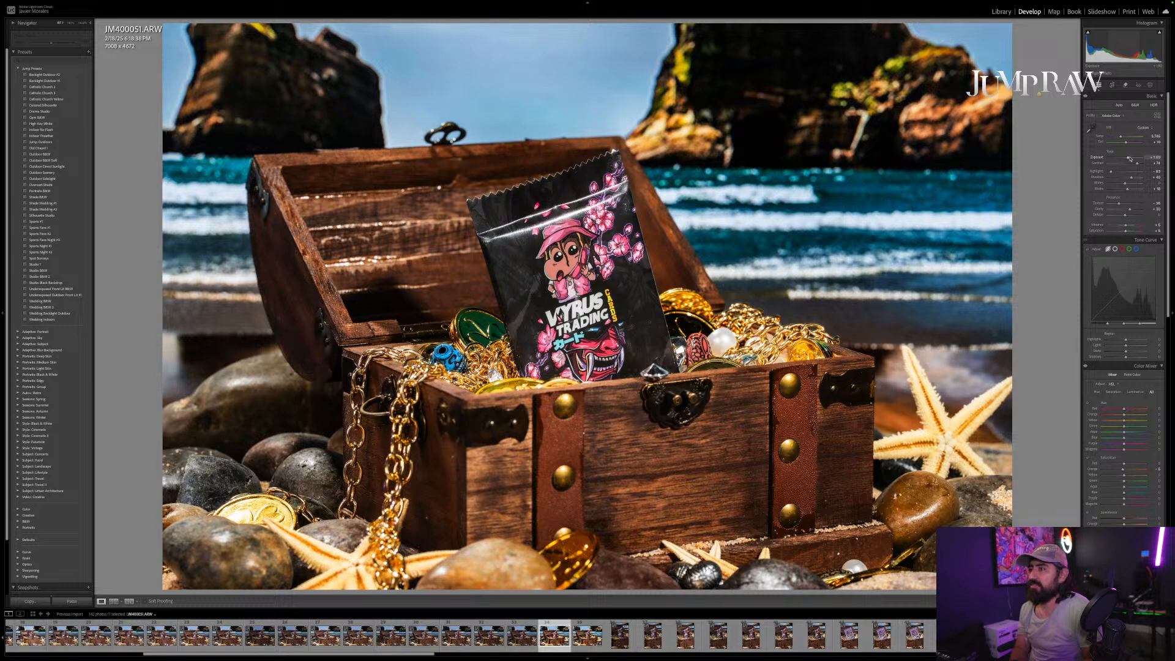
pyautogui.press('5')
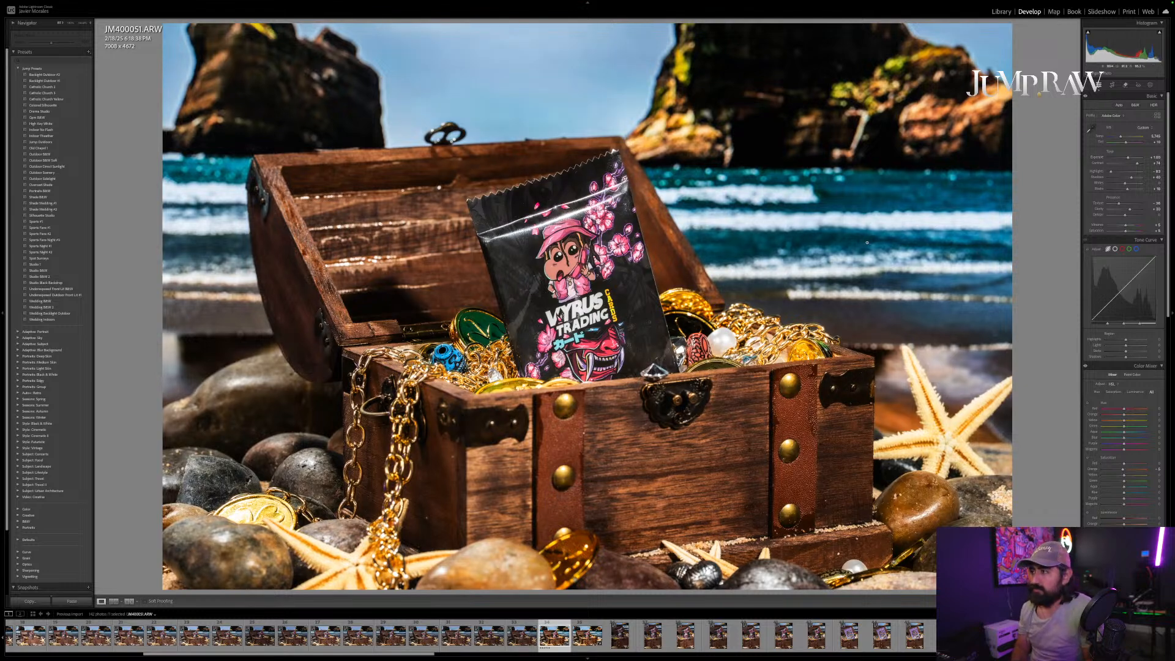
pyautogui.press('5')
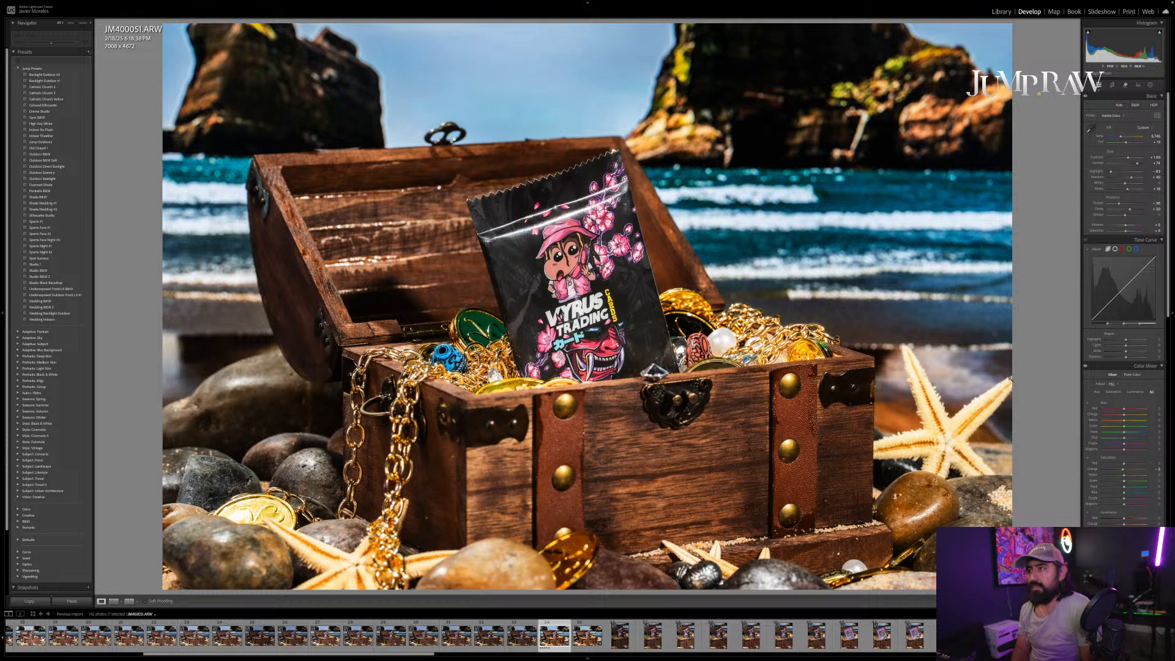
# Step: Straighten JM400051 by rotating it slightly within the crop frame
pyautogui.press('r')
pyautogui.moveTo(1032, 281); pyautogui.dragTo(1034, 278)
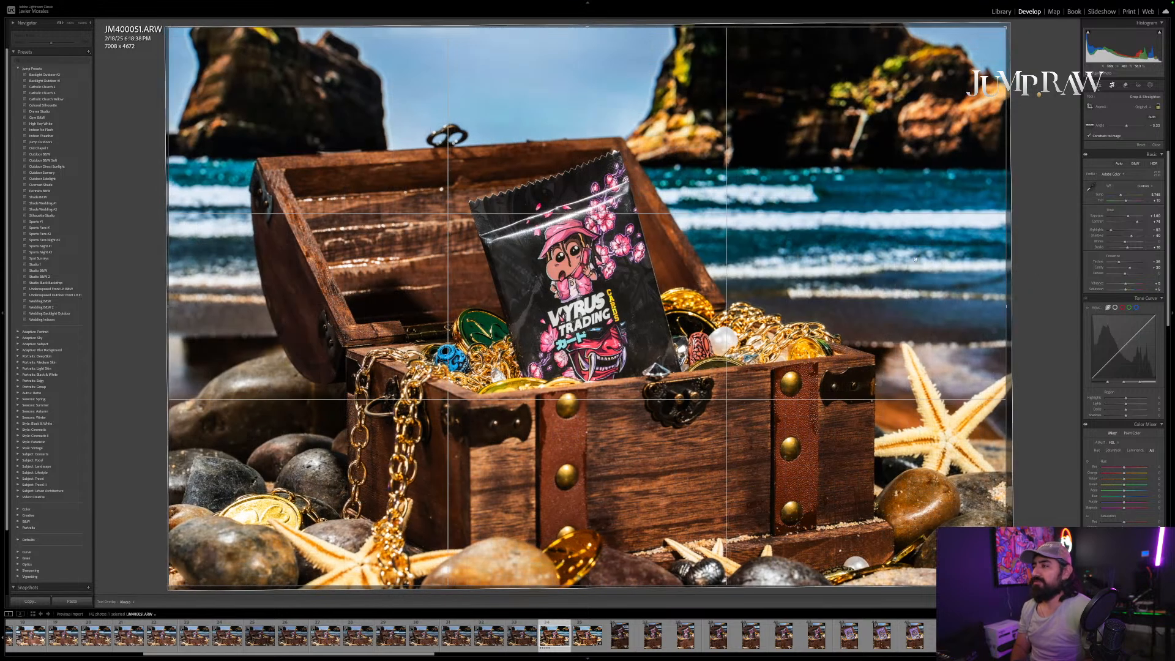
pyautogui.press('Return')
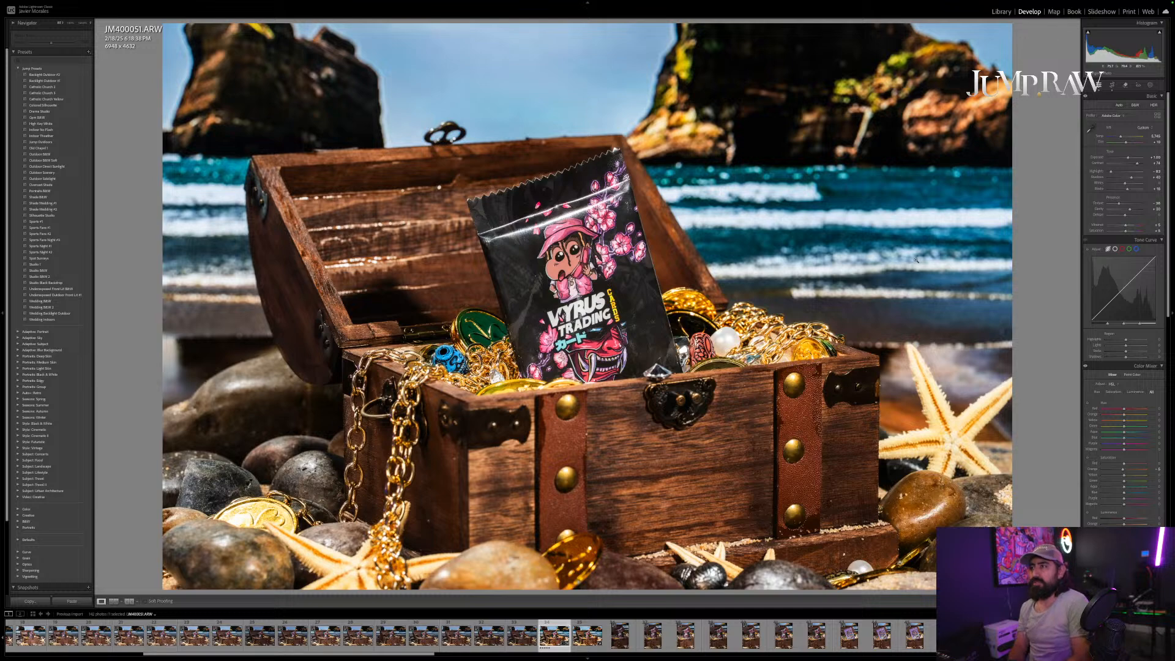
# Step: Copy the straightened photo's develop settings with the preselected options and give the photo a five-star rating
pyautogui.hotkey('ctrl', 'shift', 'c')
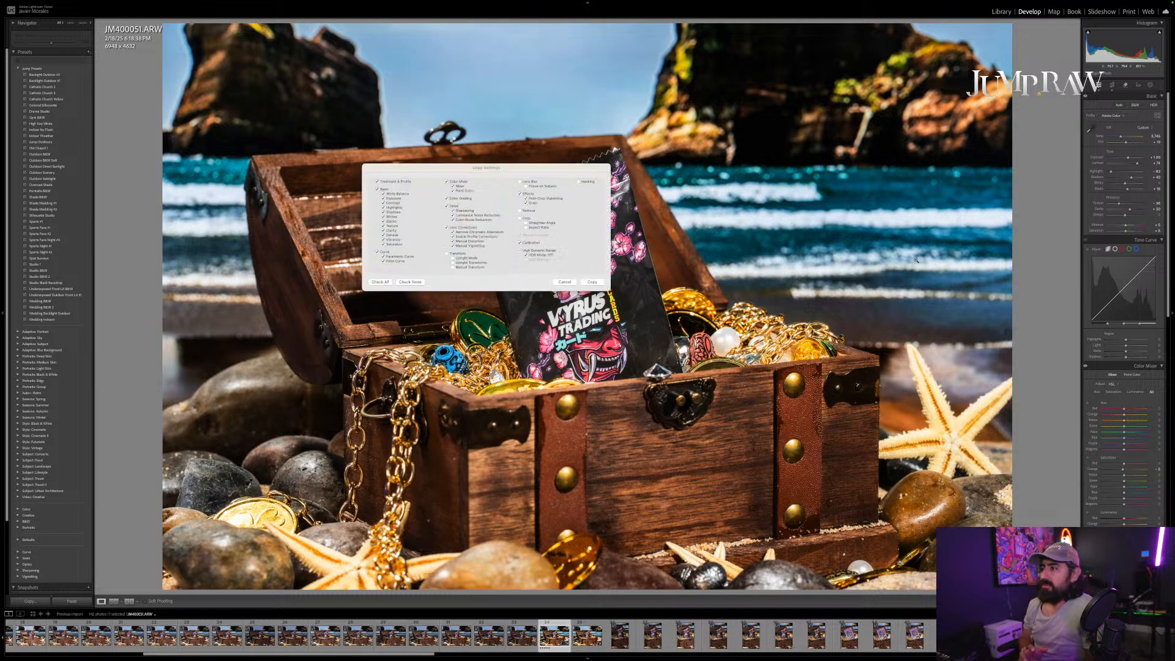
pyautogui.press('Return')
pyautogui.press('5')
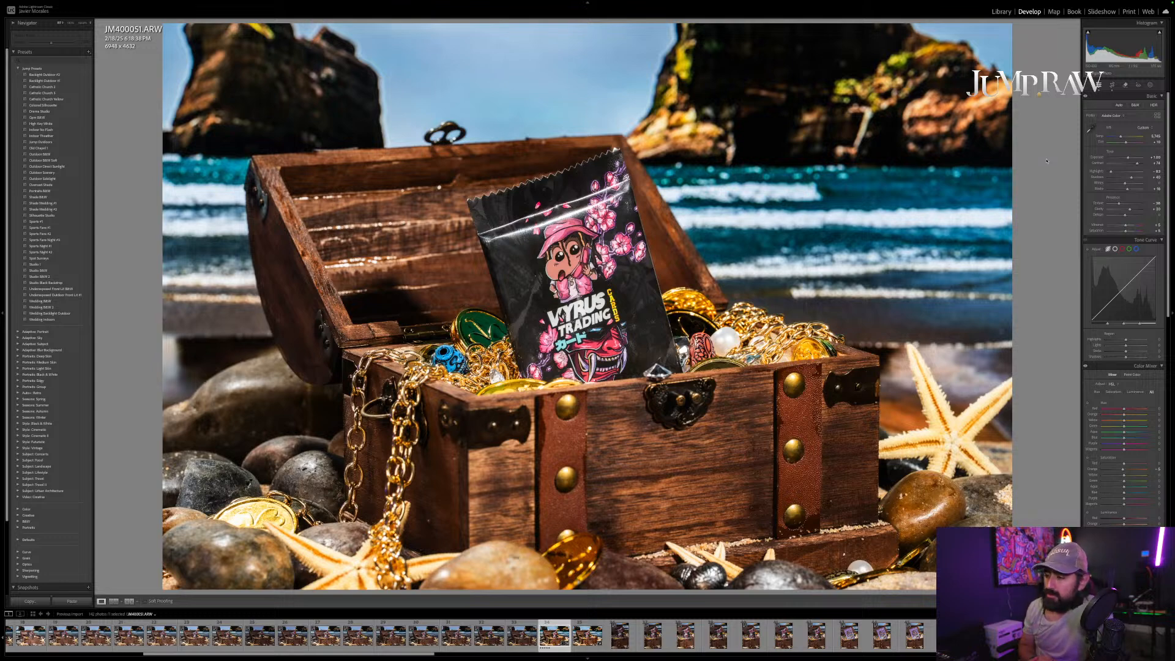
pyautogui.press('super+shift+c')
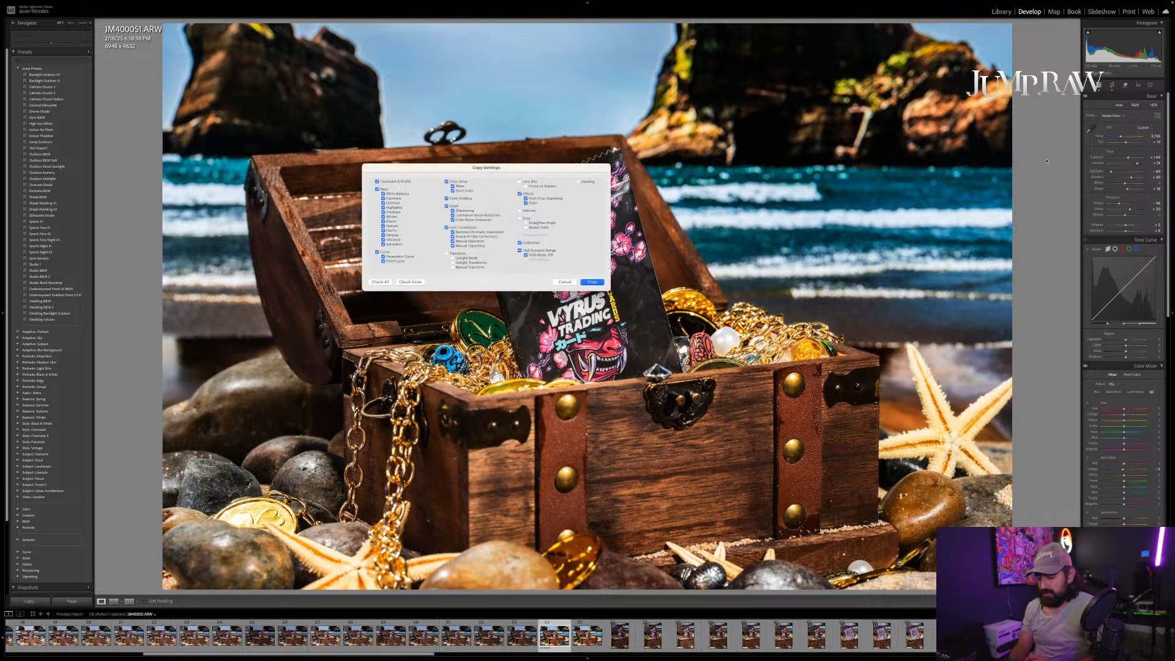
pyautogui.press('Return')
pyautogui.press('5')
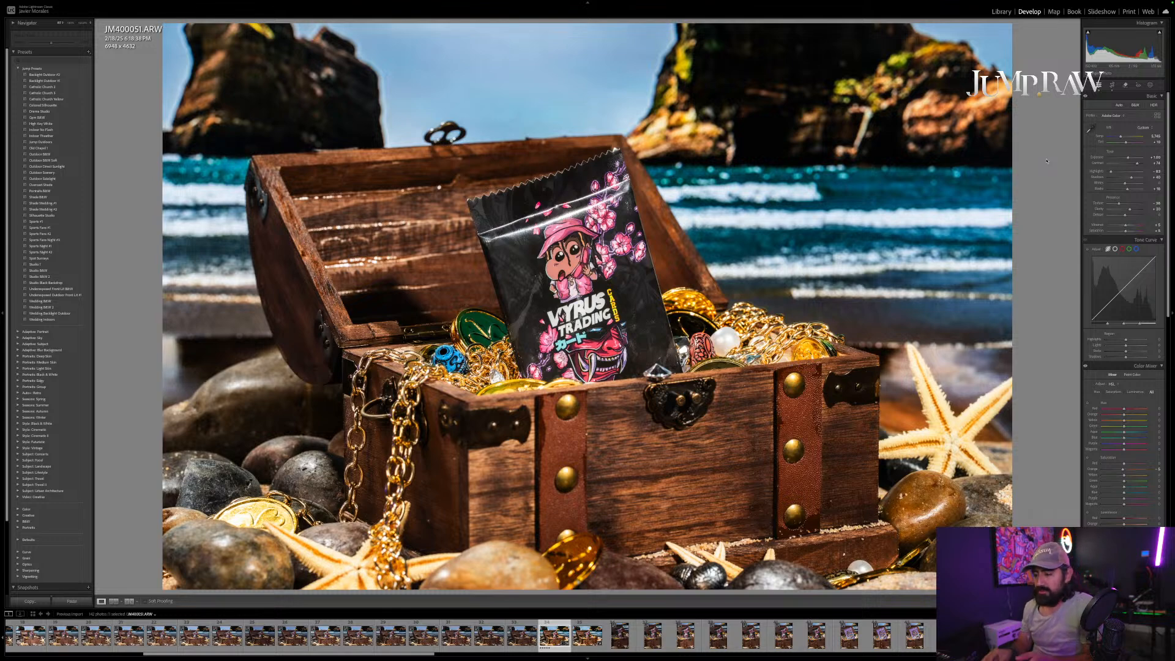
# Step: Review the portrait close-ups of the pack in the chest, viewing JM400053, JM400059 and JM400057
pyautogui.press('Right')
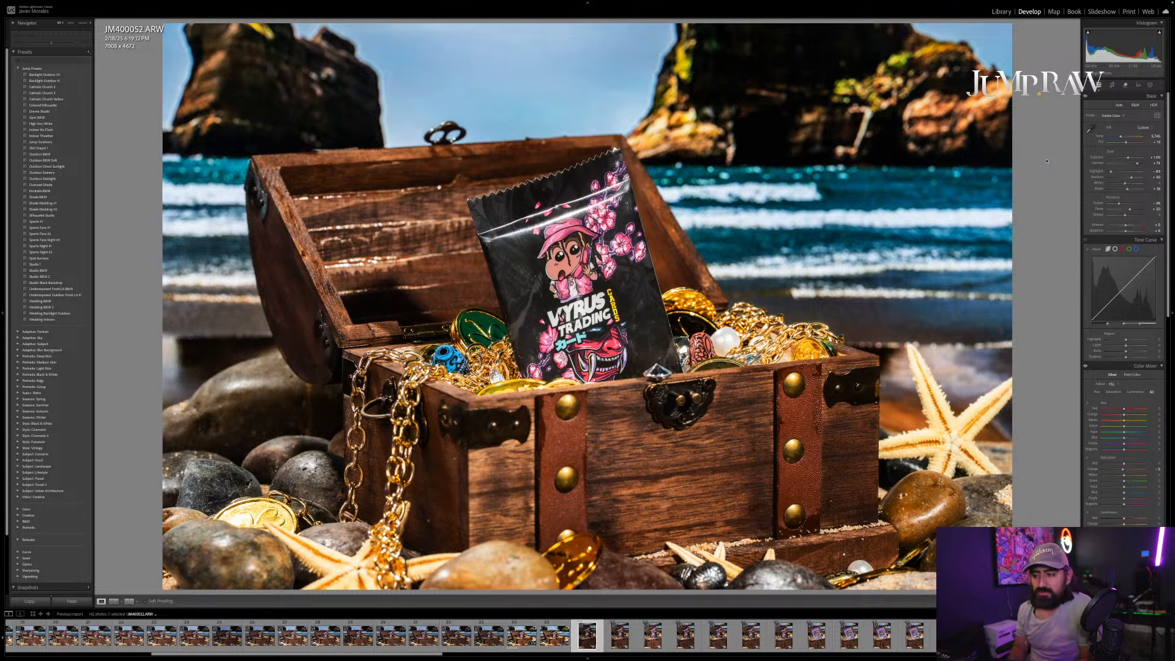
pyautogui.press('Right')
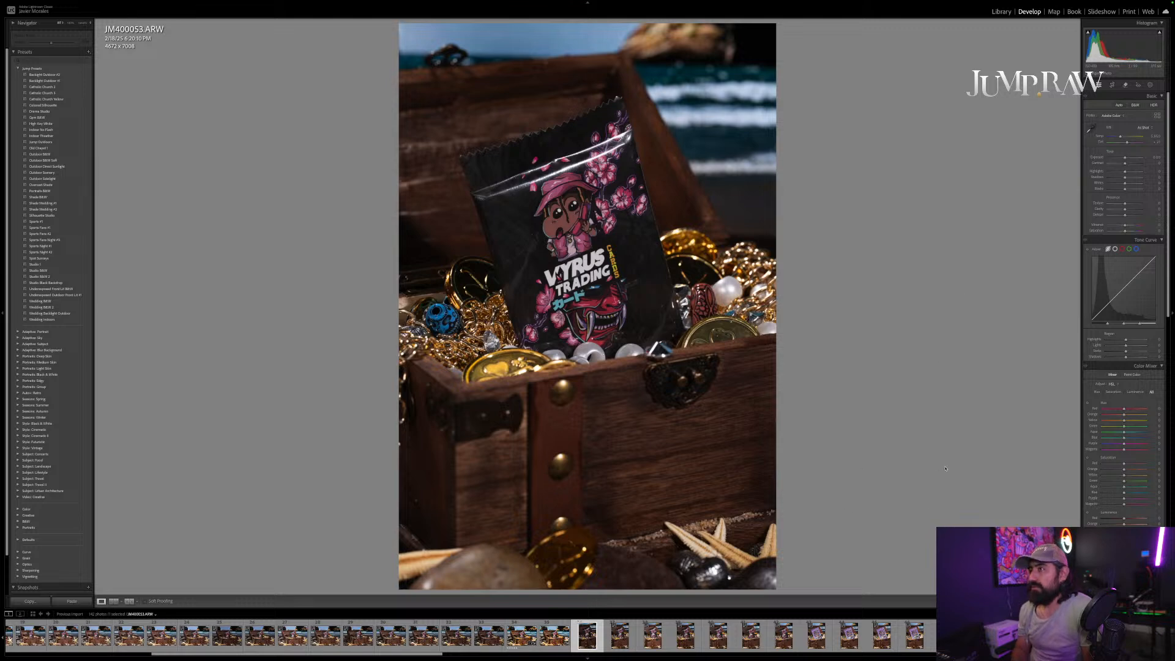
pyautogui.click(773, 634)
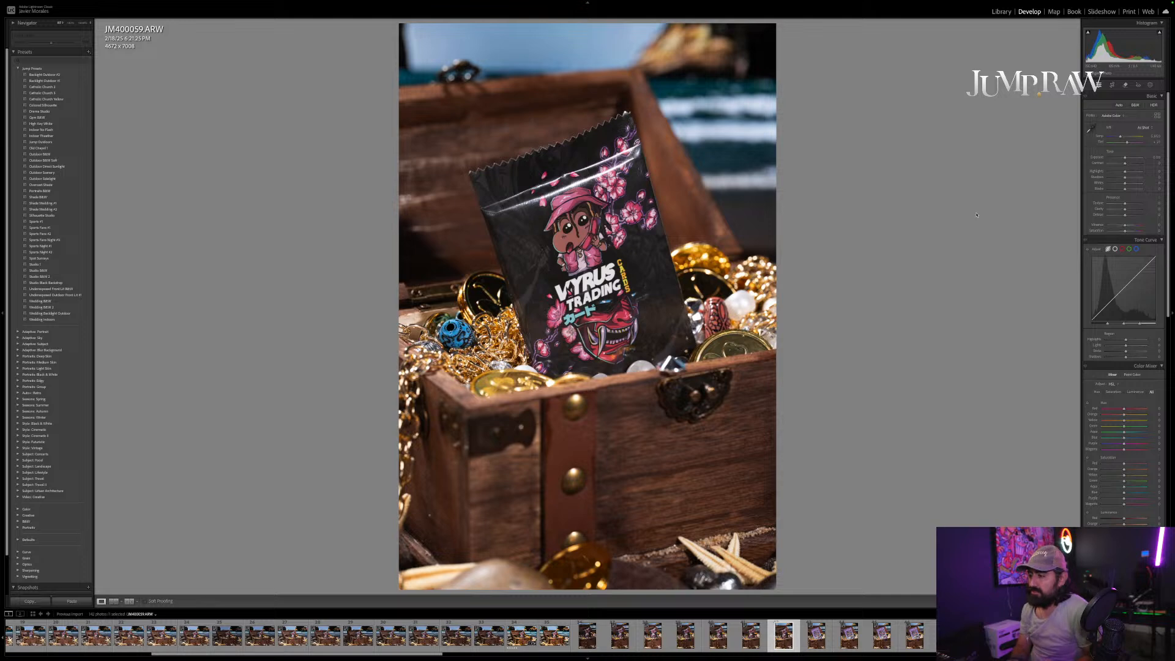
pyautogui.click(717, 635)
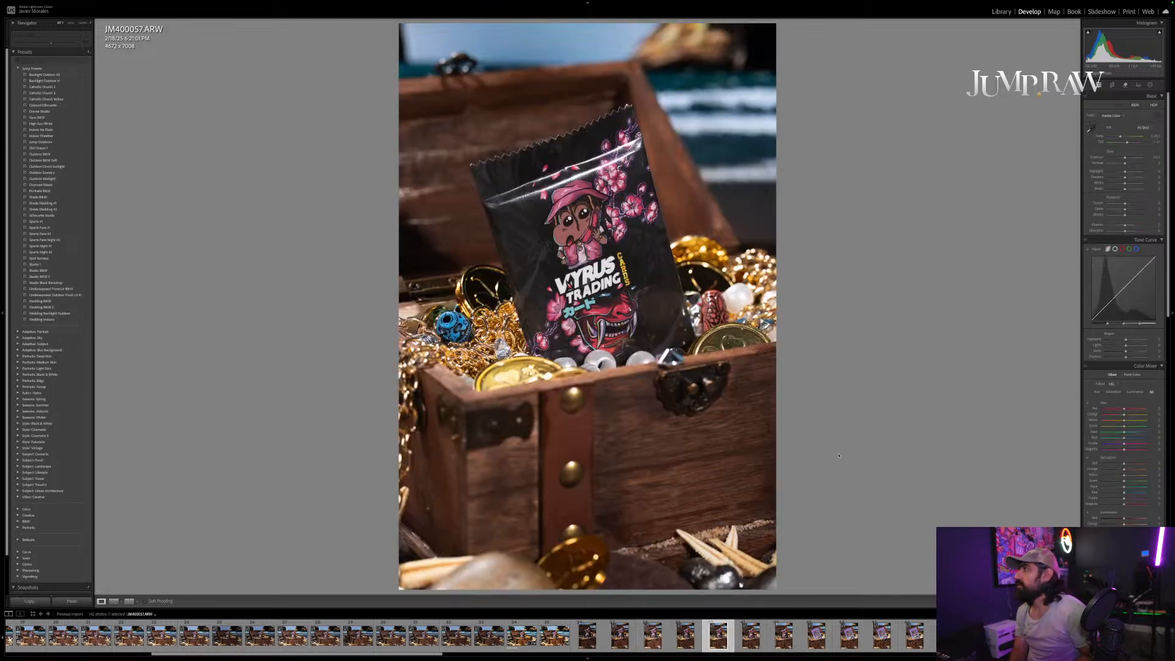
# Step: Paste the copied develop settings onto JM400059 and lower its exposure slightly
pyautogui.click(755, 642)
pyautogui.click(786, 638)
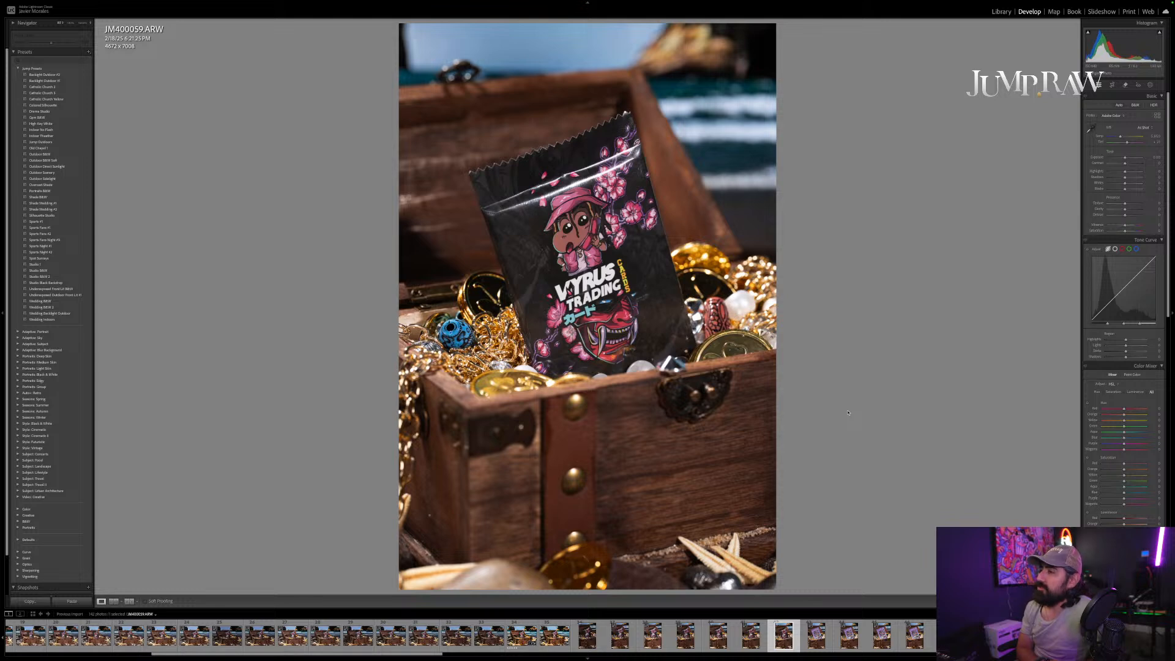
pyautogui.hotkey('ctrl', 'shift', 'v')
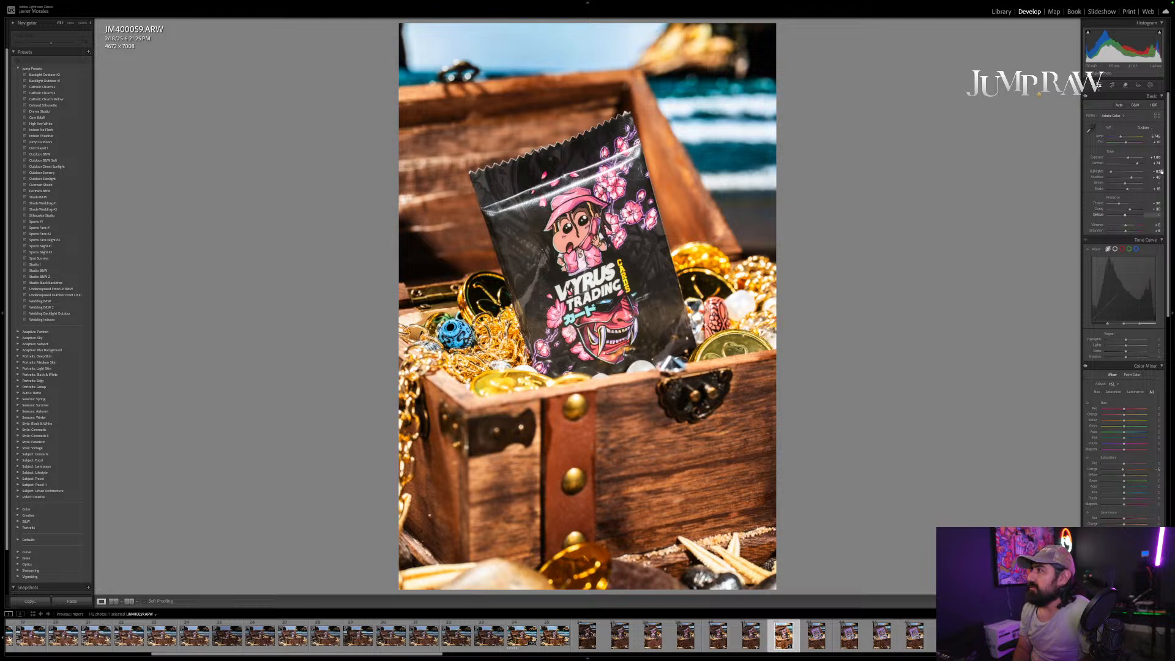
pyautogui.moveTo(1129, 159); pyautogui.dragTo(1126, 161)
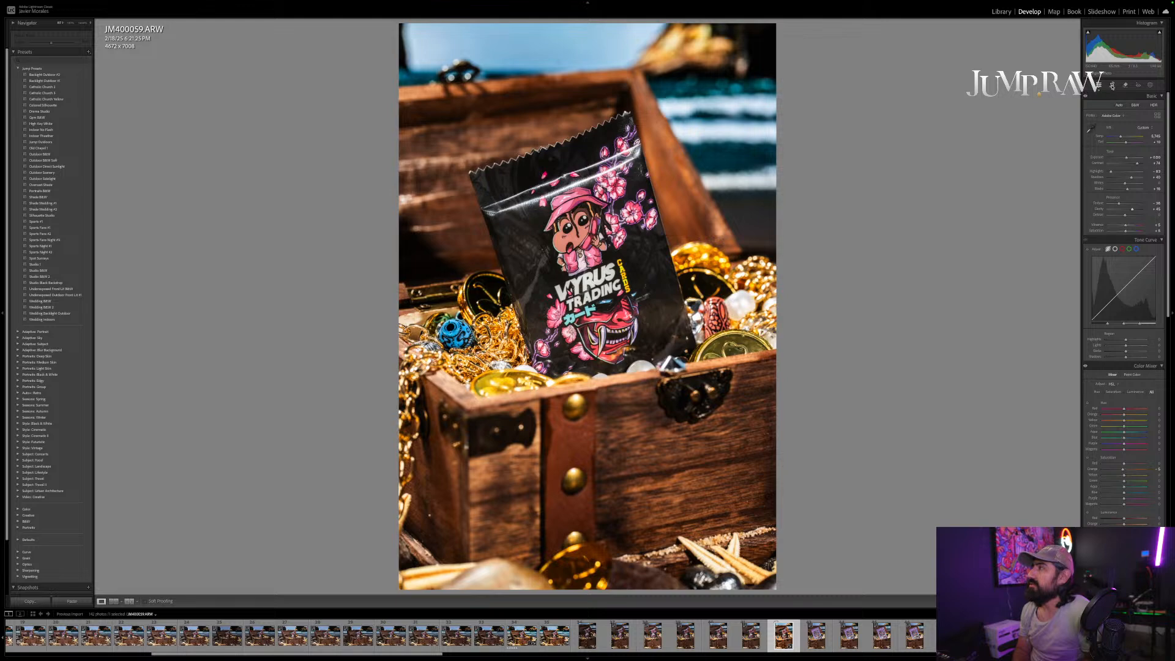
# Step: Straighten JM400059 by rotating it slightly within the crop frame and rate it five stars
pyautogui.click(1111, 85)
pyautogui.moveTo(850, 354); pyautogui.dragTo(852, 358)
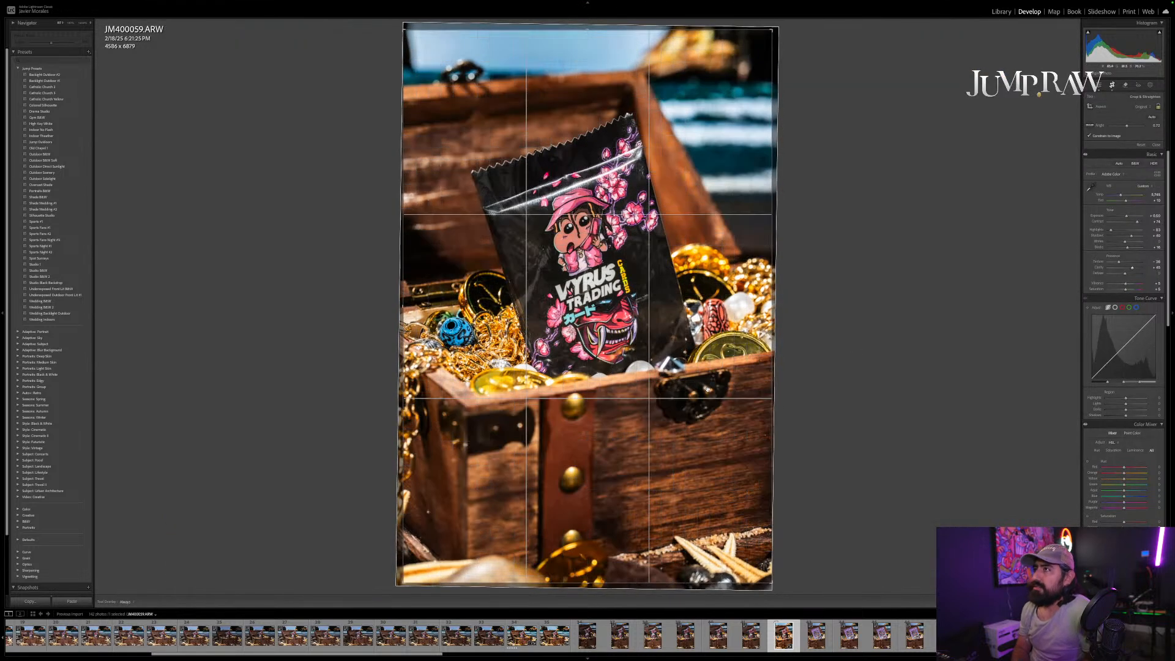
pyautogui.press('Return')
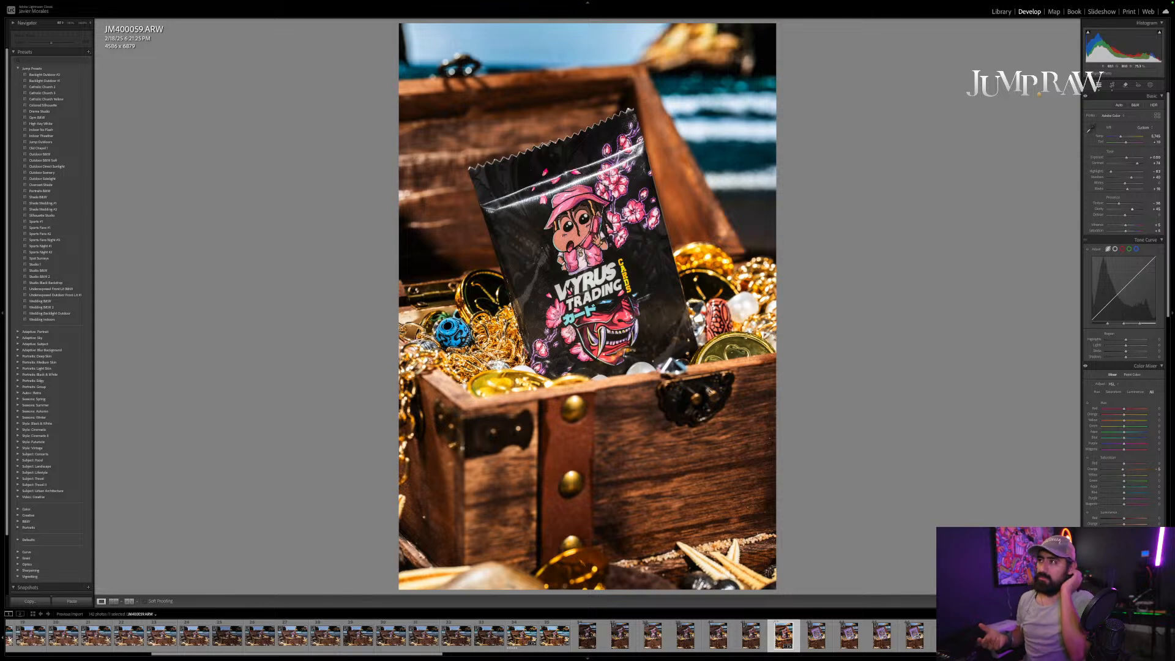
pyautogui.press('5')
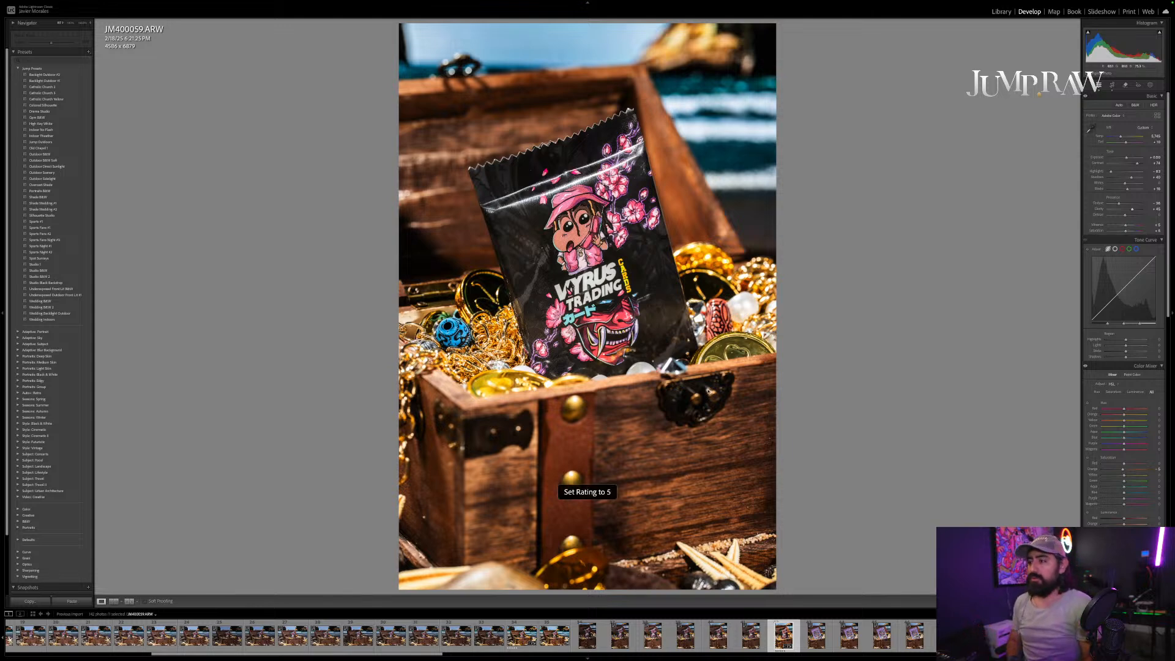
# Step: Refine the crop of JM400059 by rotating it a touch further and shifting the image slightly upward
pyautogui.press('r')
pyautogui.moveTo(855, 418); pyautogui.dragTo(856, 418)
pyautogui.moveTo(656, 408); pyautogui.dragTo(655, 405)
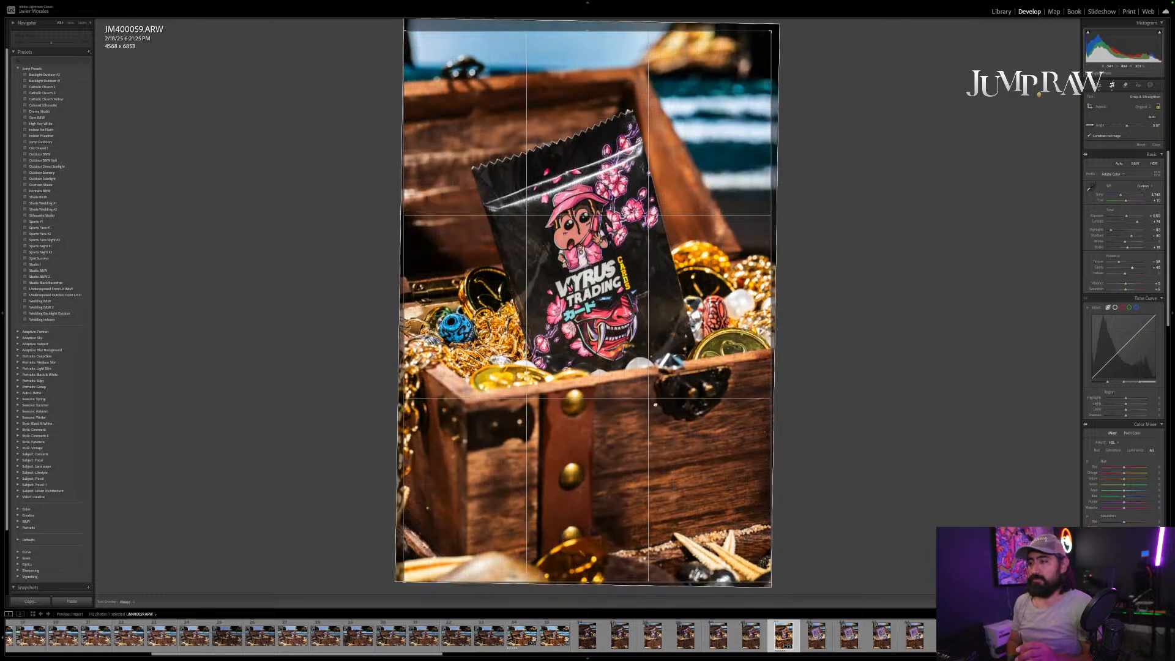
pyautogui.press('r')
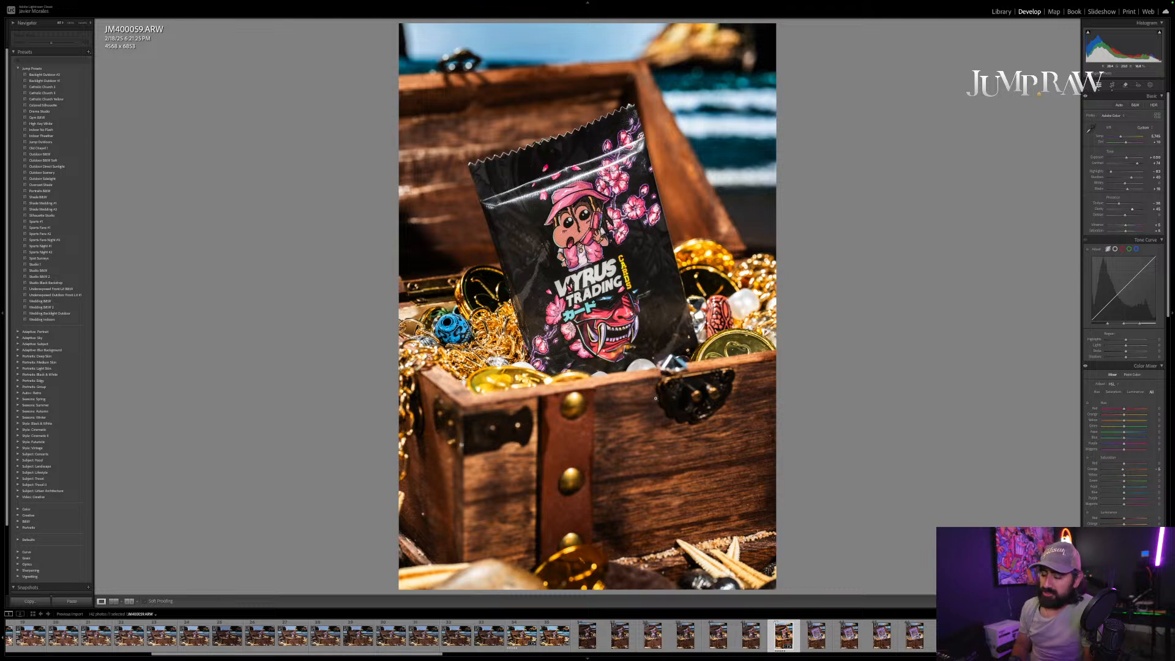
# Step: Copy JM400059's develop settings with the preselected options and give that photo a five-star rating
pyautogui.press('5')
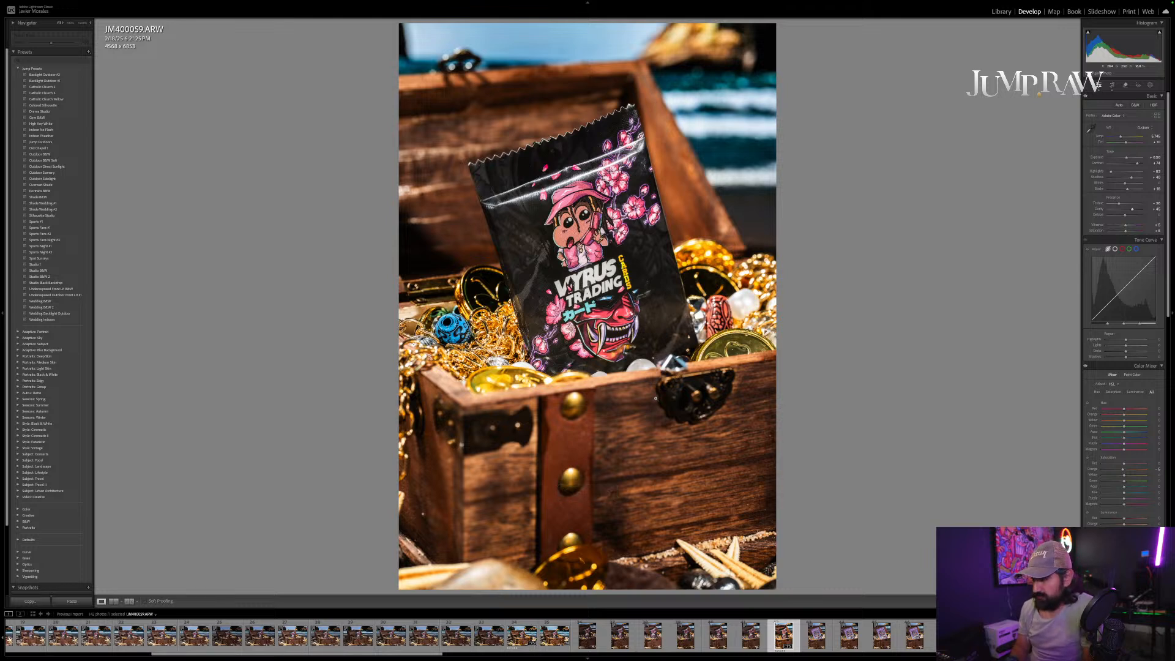
pyautogui.hotkey('ctrl', 'shift', 'c')
pyautogui.press('Return')
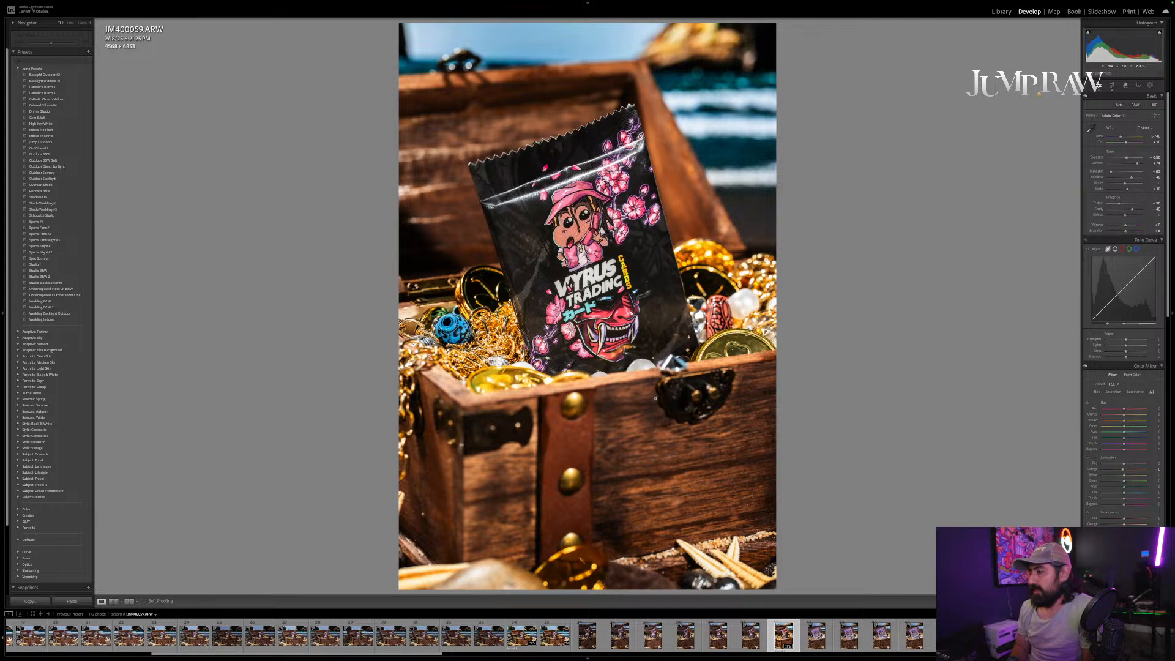
pyautogui.press('Right')
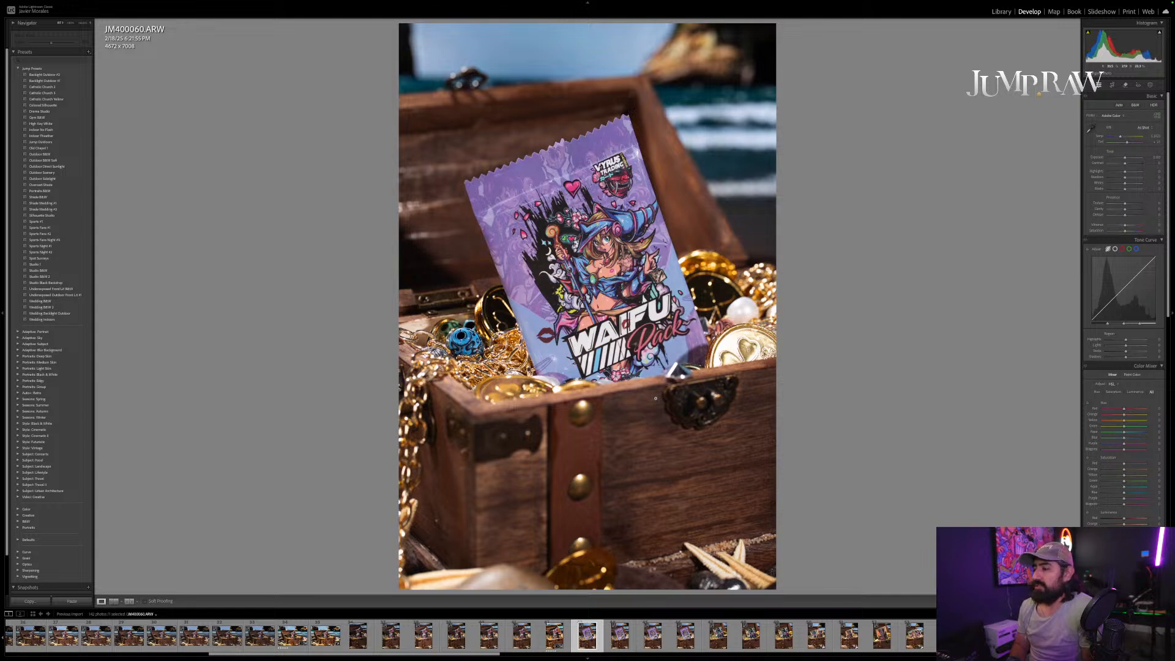
pyautogui.press('Left')
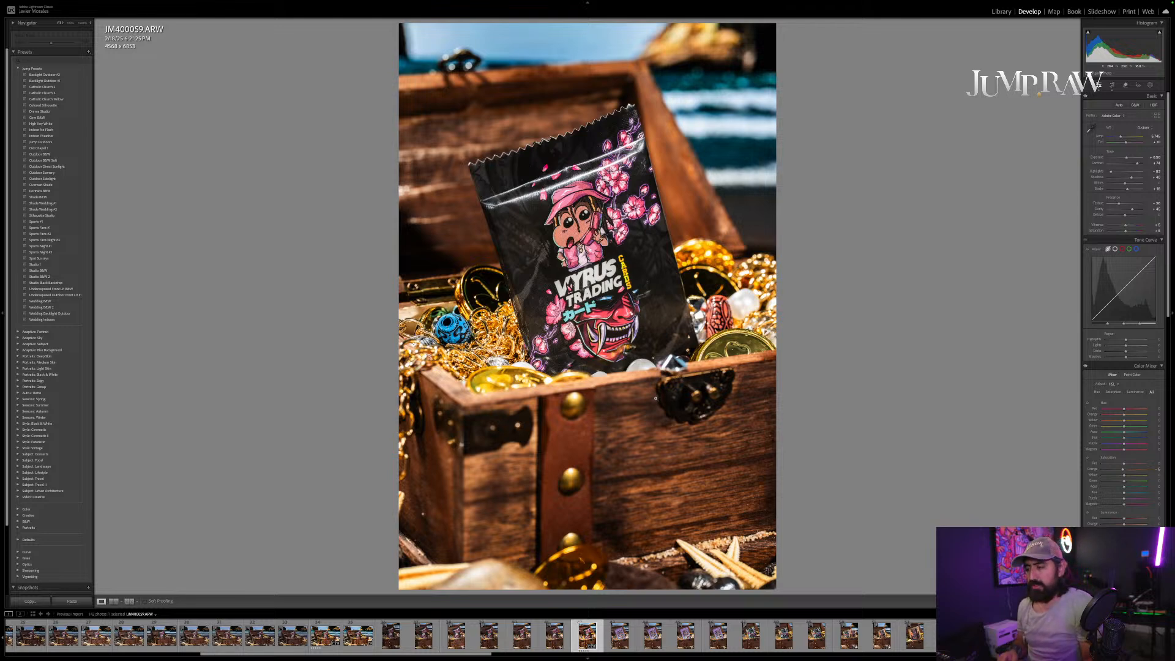
pyautogui.press('5')
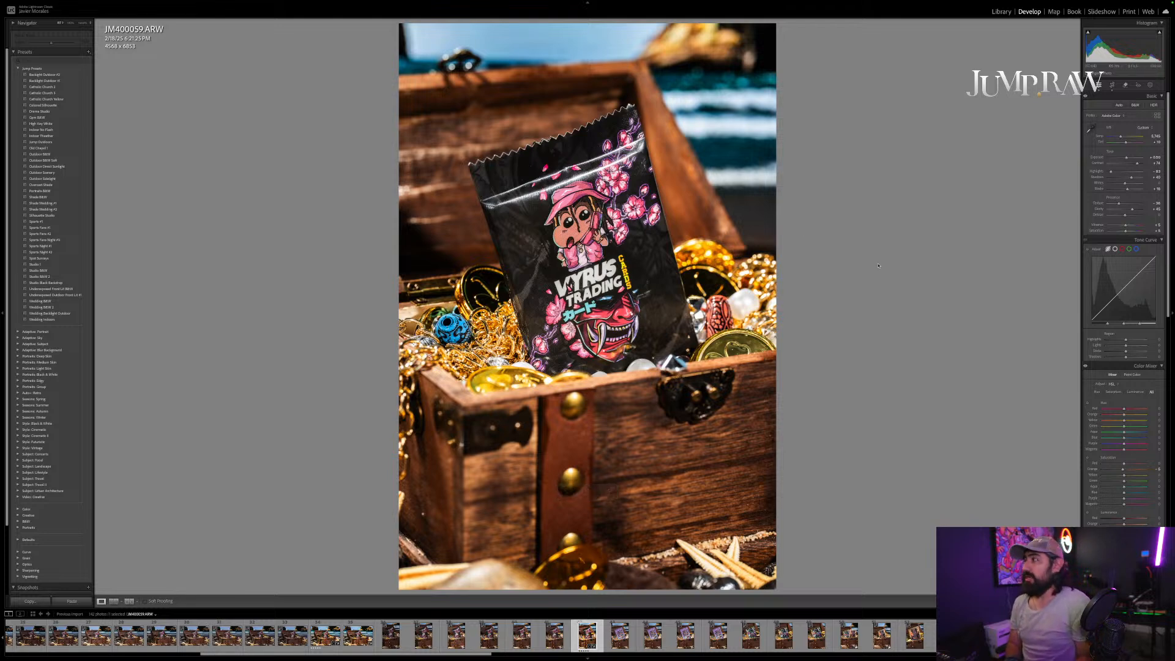
pyautogui.press('5')
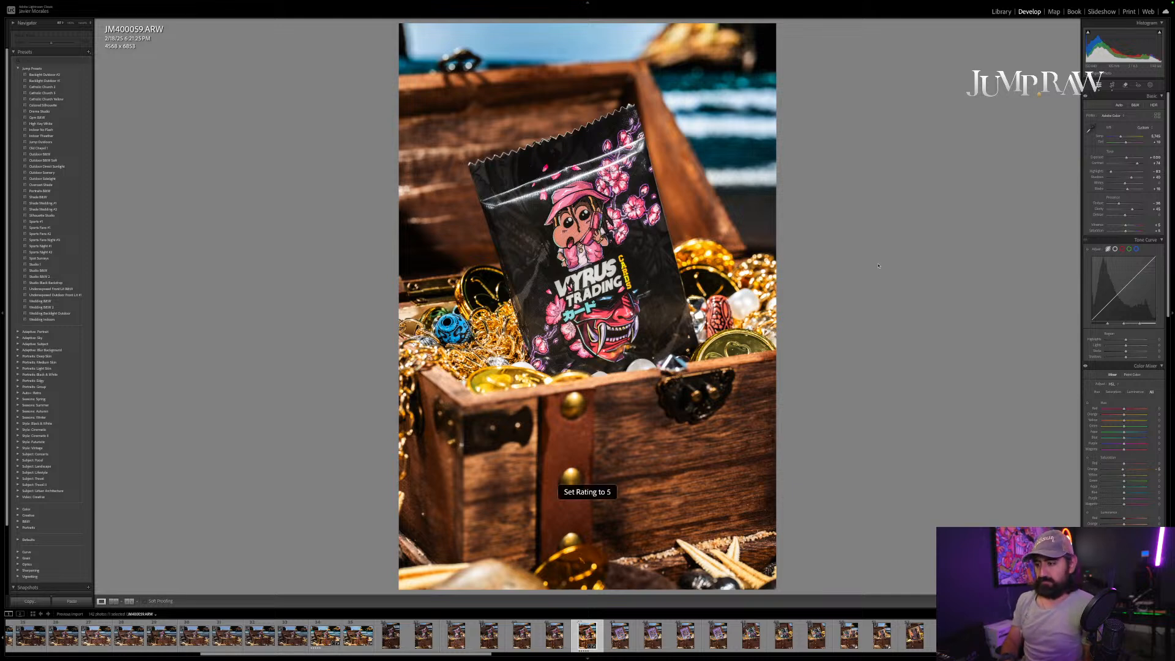
# Step: Rate the purple Waifu Pack photo JM400063 five stars and straighten it with a slight rotation
pyautogui.press('Right')
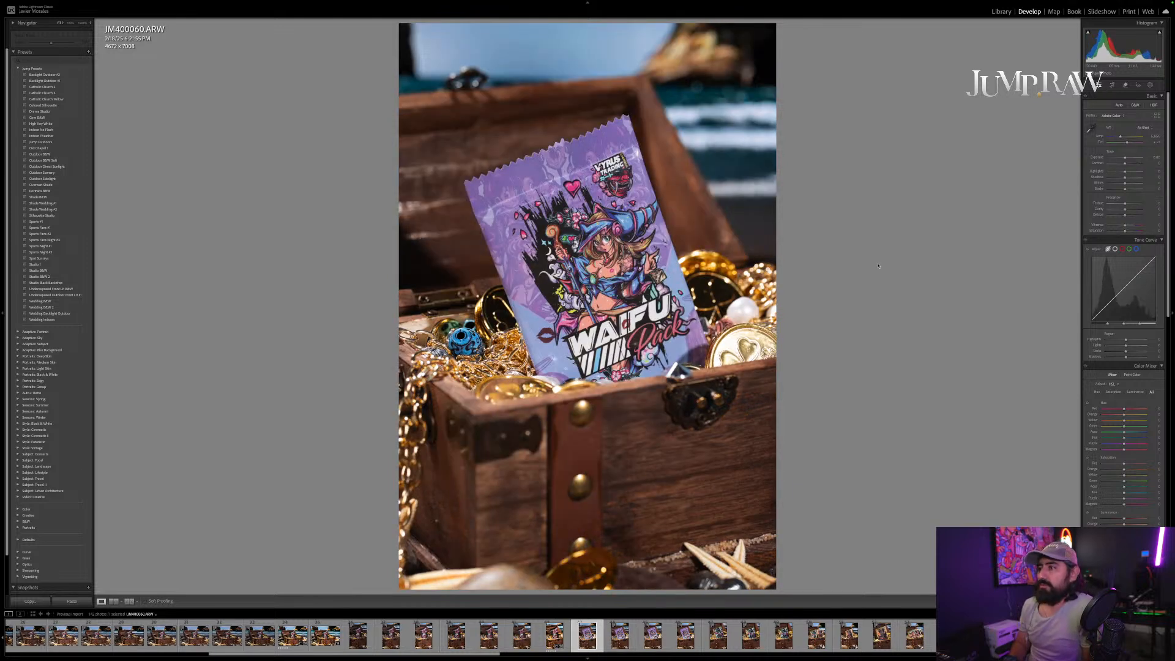
pyautogui.press('Right')
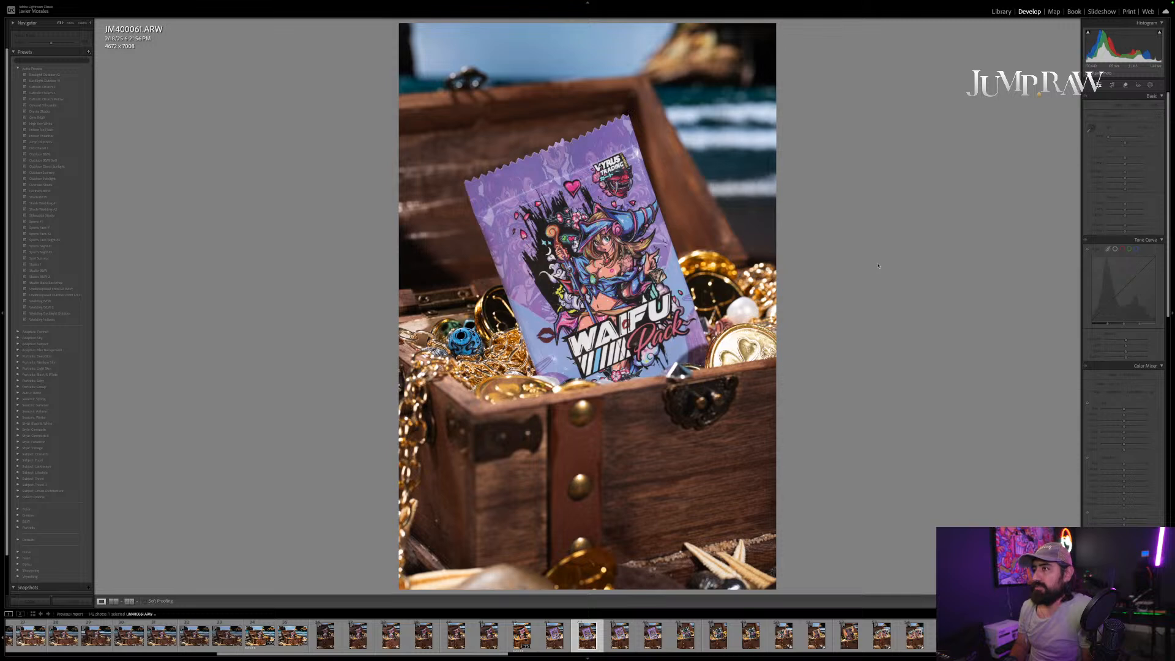
pyautogui.press('Right')
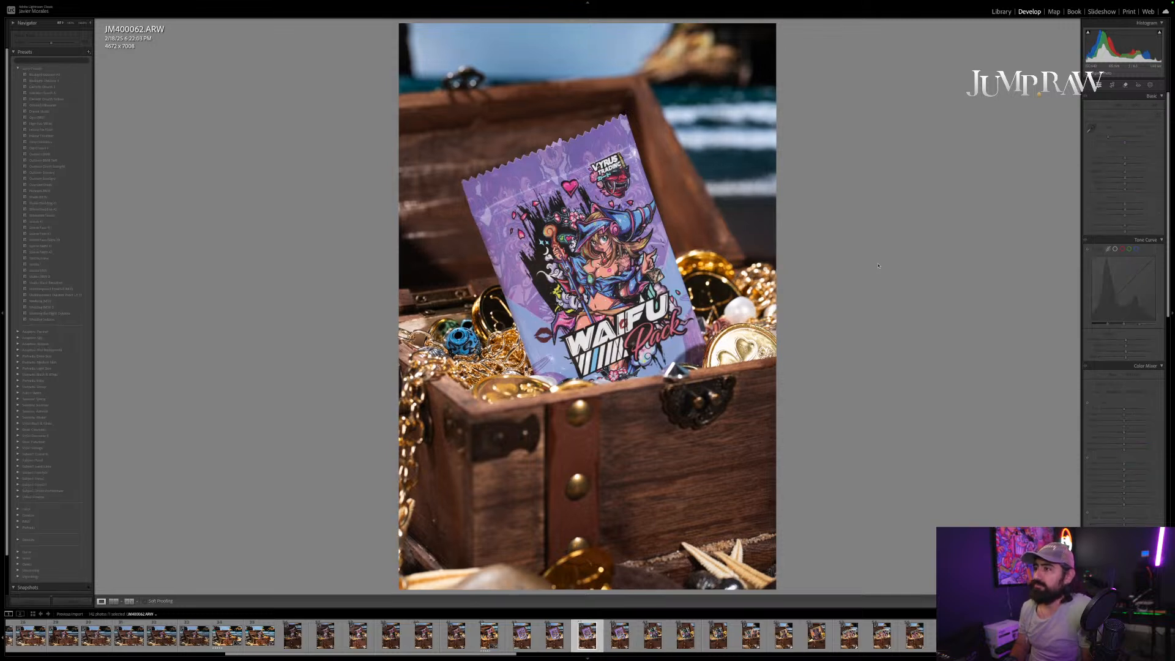
pyautogui.press('Right')
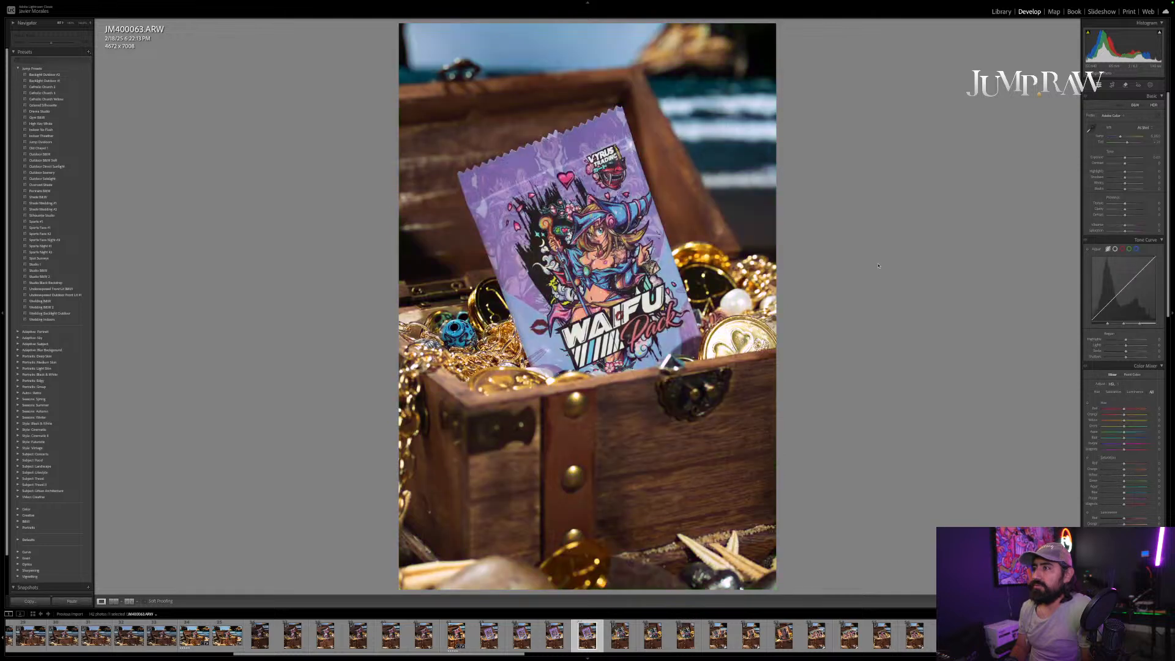
pyautogui.press('5')
pyautogui.press('r')
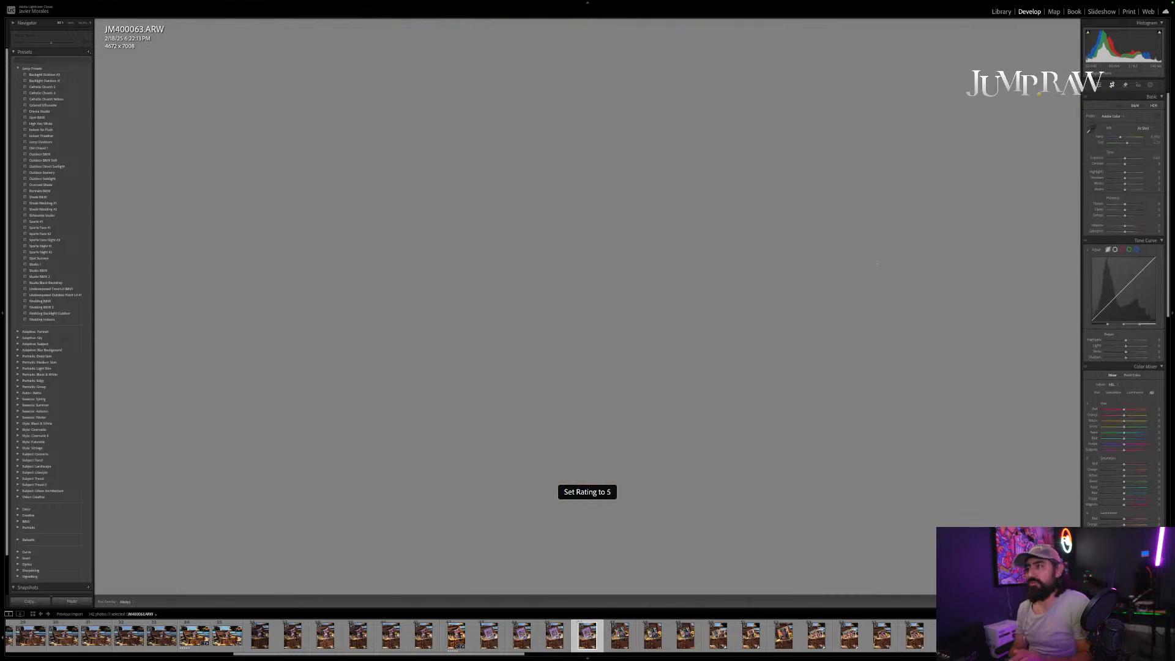
pyautogui.moveTo(849, 291); pyautogui.dragTo(850, 294)
pyautogui.press('Return')
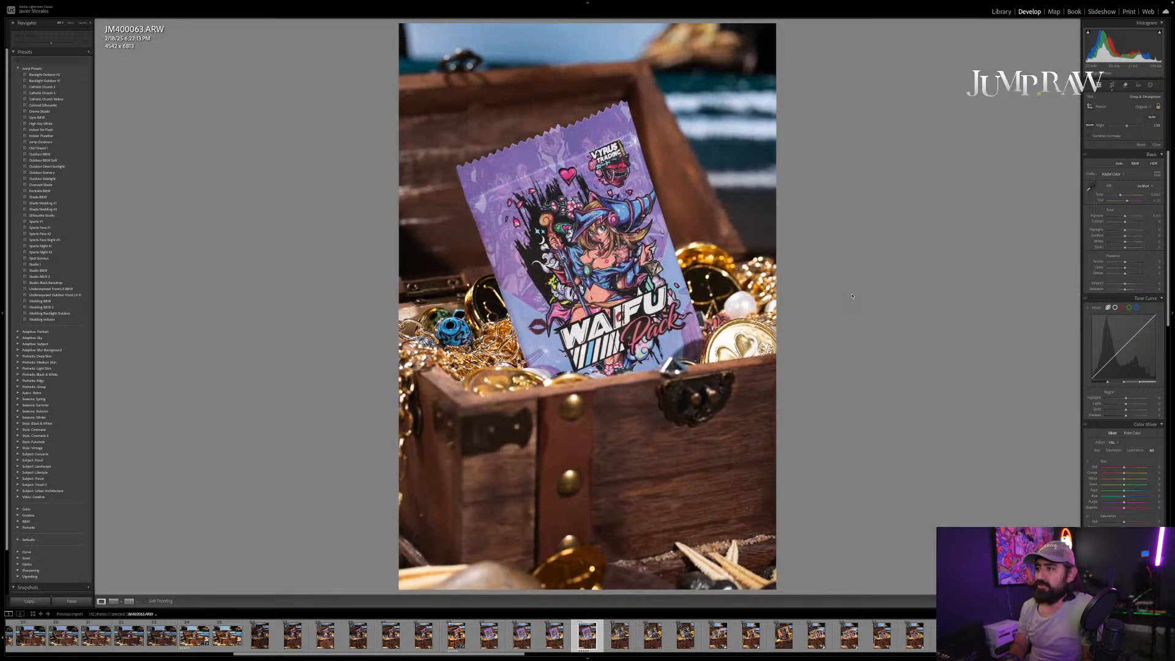
# Step: Paste the copied develop settings onto JM400063, lower its exposure slightly and keep its rating at five stars
pyautogui.hotkey('ctrl', 'shift', 'v')
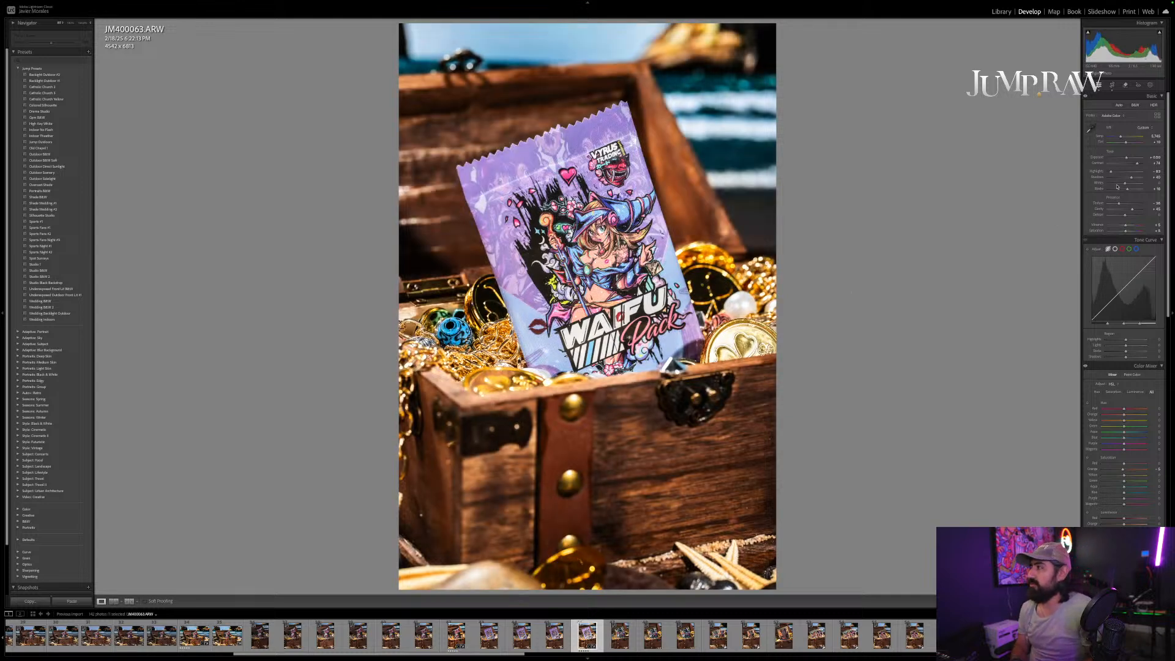
pyautogui.moveTo(1127, 159); pyautogui.dragTo(1126, 160)
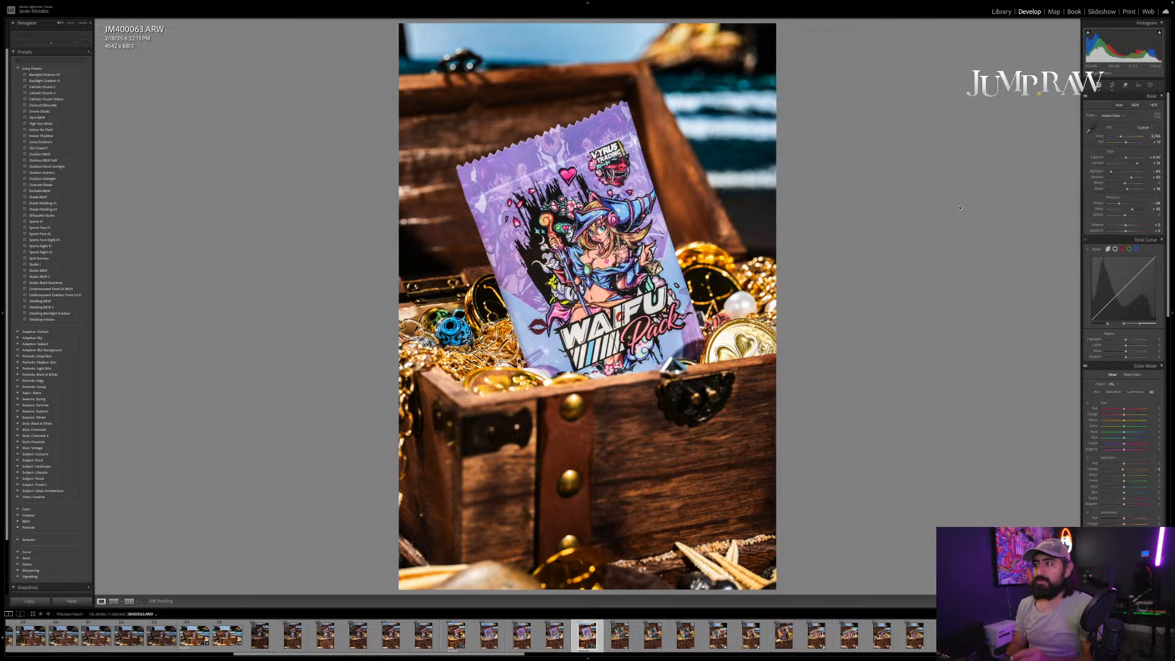
pyautogui.hotkey('ctrl', '/')
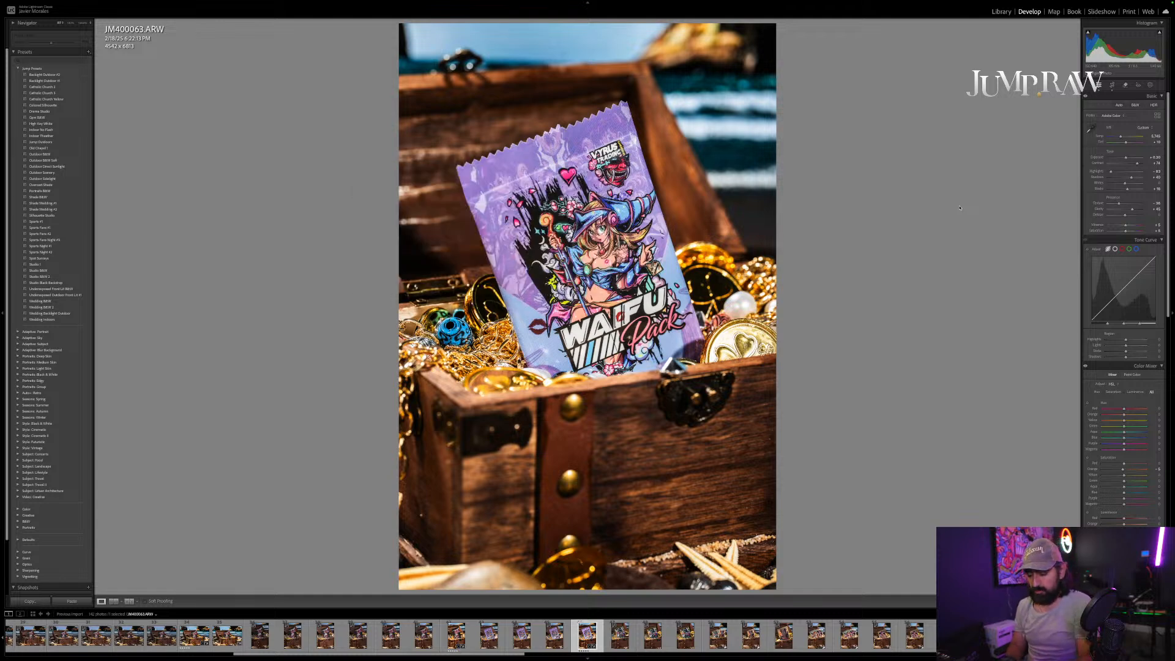
pyautogui.press('5')
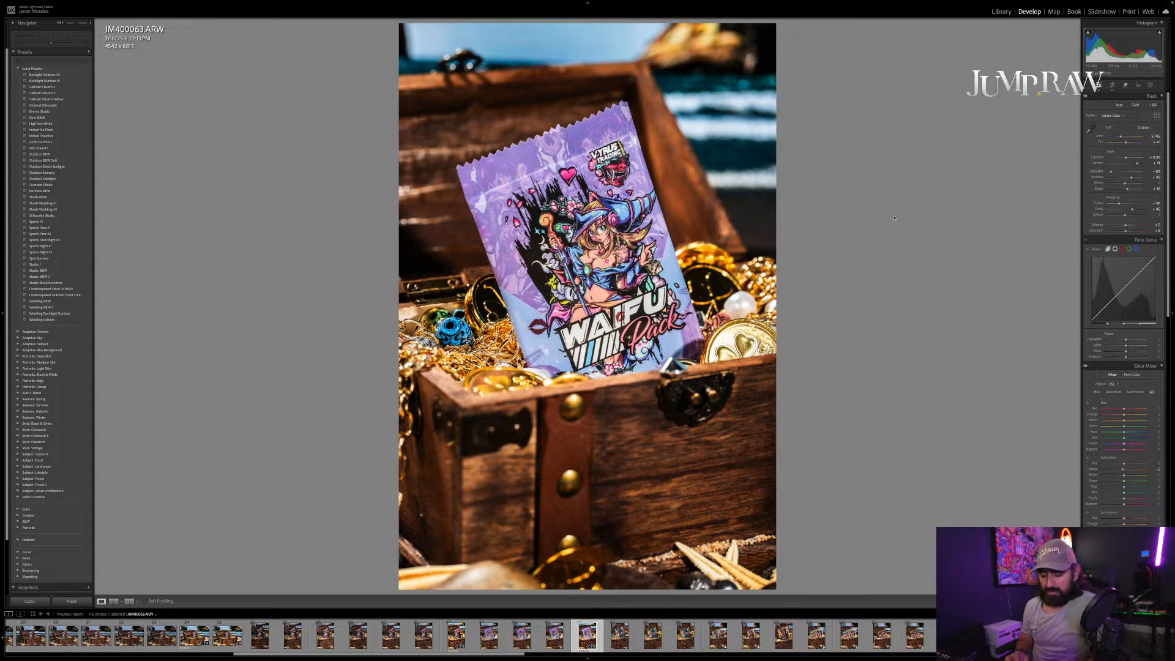
# Step: Rotate JM400063 slightly further within its crop frame and reposition the image a little lower
pyautogui.press('r')
pyautogui.moveTo(829, 262); pyautogui.dragTo(833, 264)
pyautogui.moveTo(720, 285); pyautogui.dragTo(721, 287)
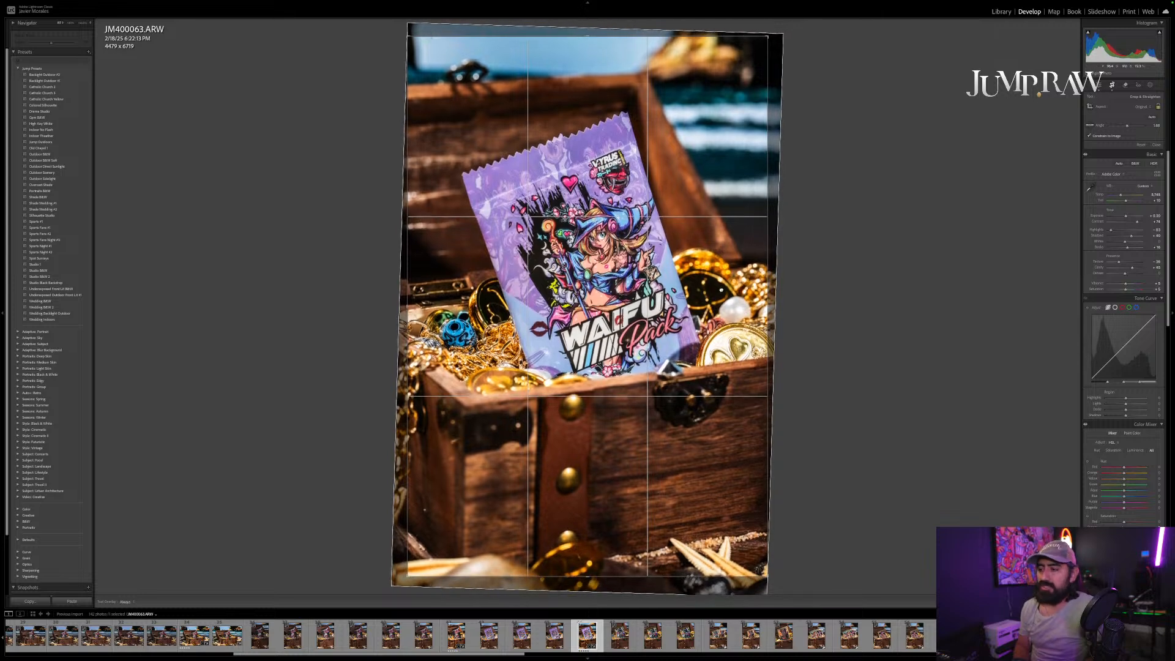
pyautogui.press('Return')
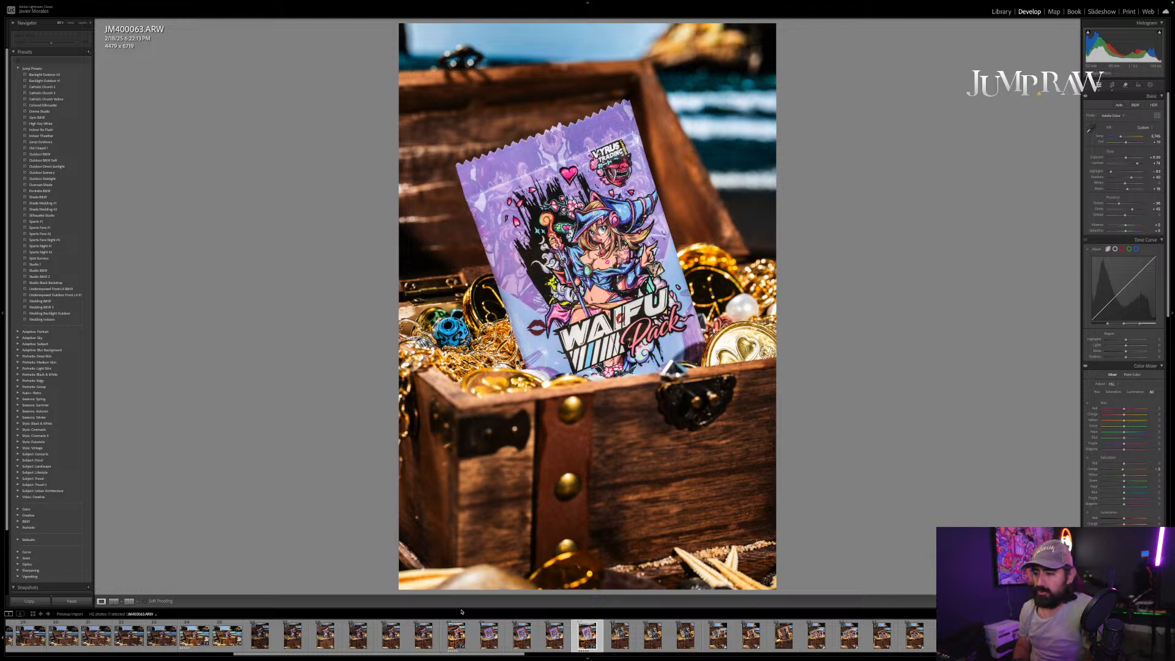
# Step: Compare JM400063 with JM400059 side by side, then view JM400059 alone and reopen it for developing
pyautogui.keyDown('ctrl'); pyautogui.click(456, 636); pyautogui.keyUp('ctrl')
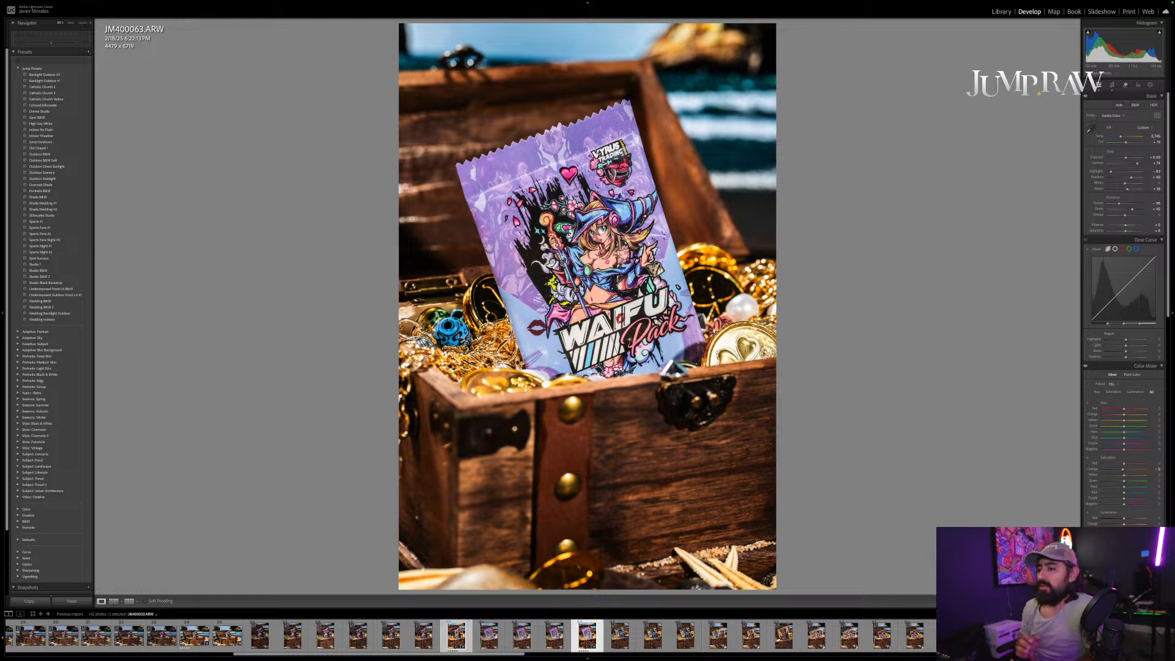
pyautogui.press('c')
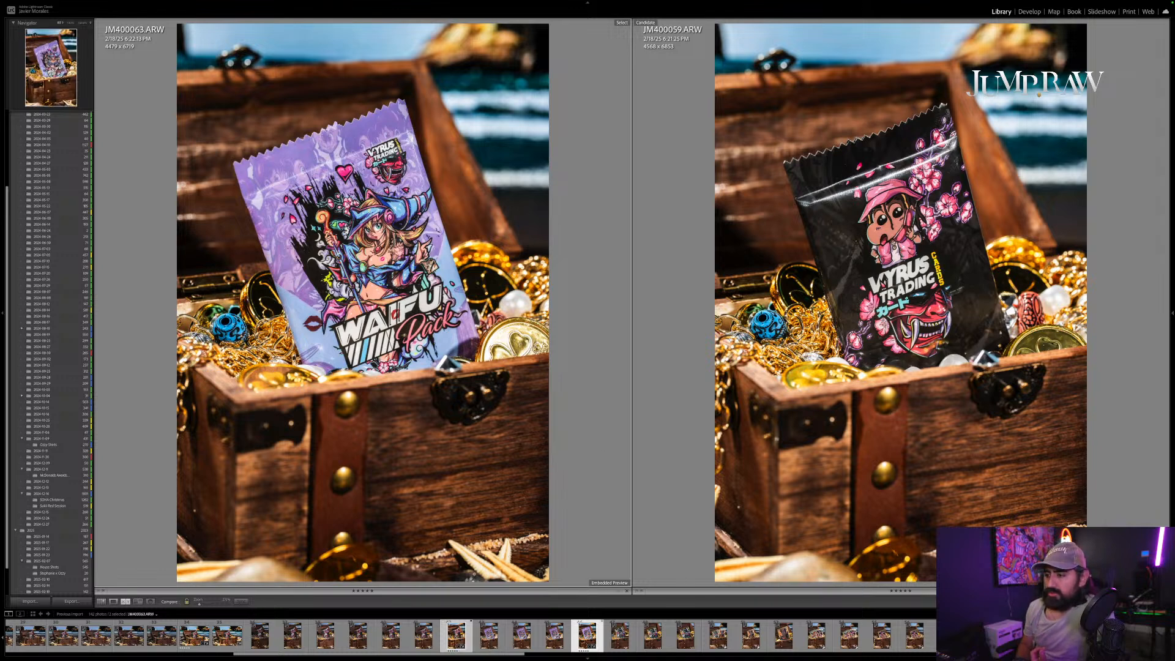
pyautogui.press('e')
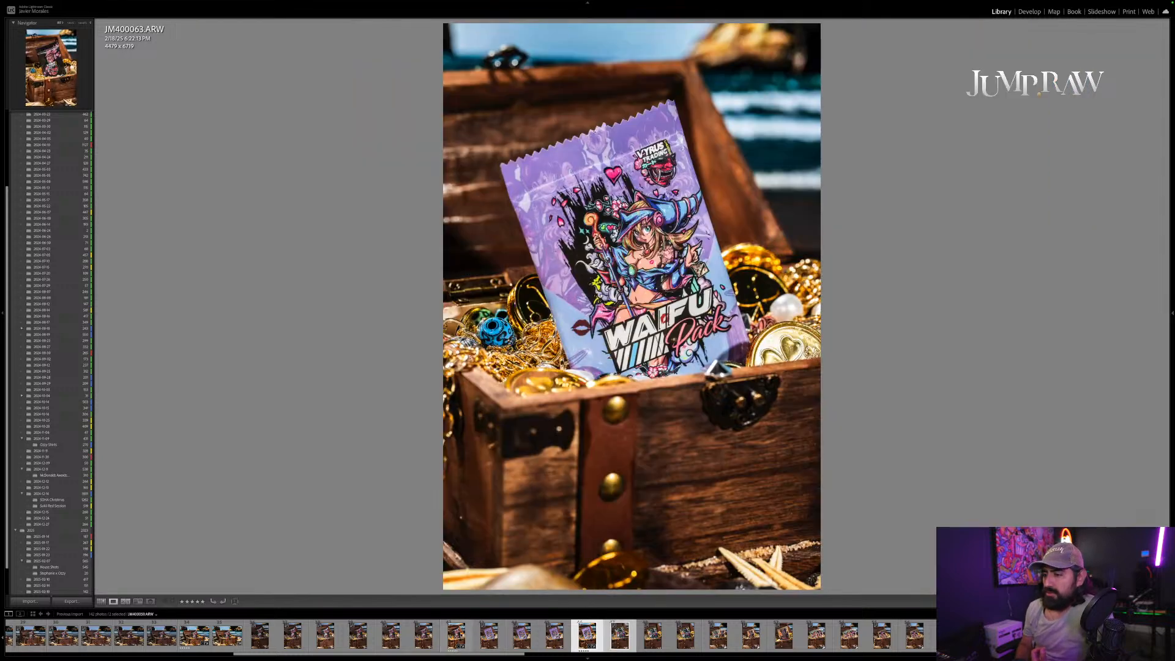
pyautogui.click(460, 634)
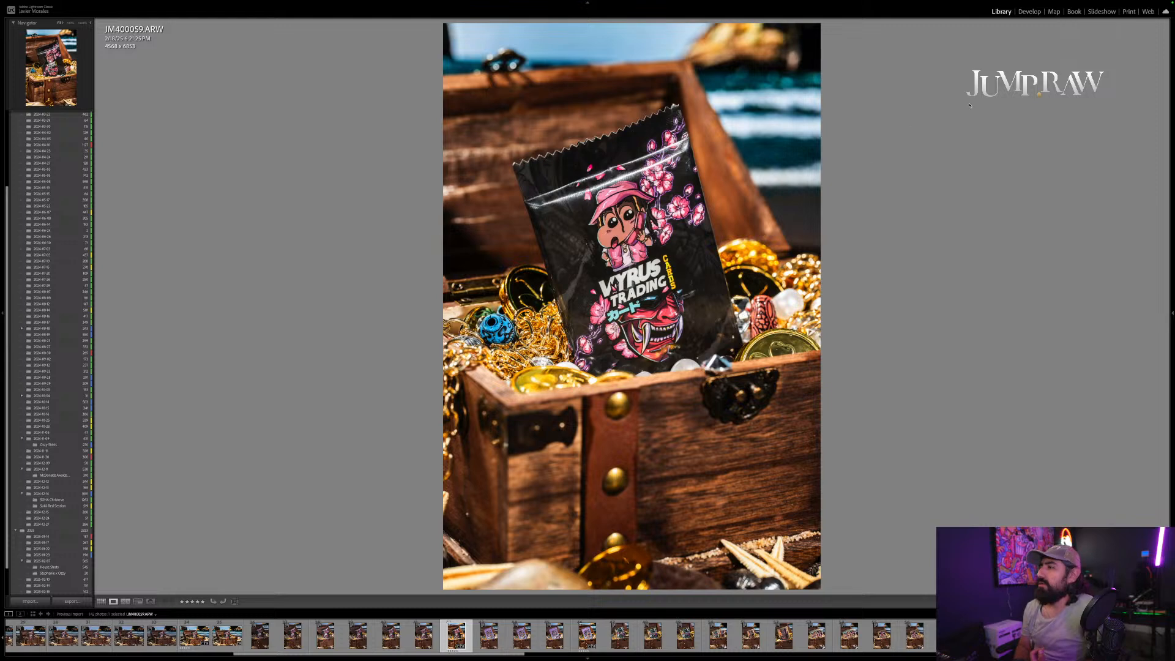
pyautogui.press('d')
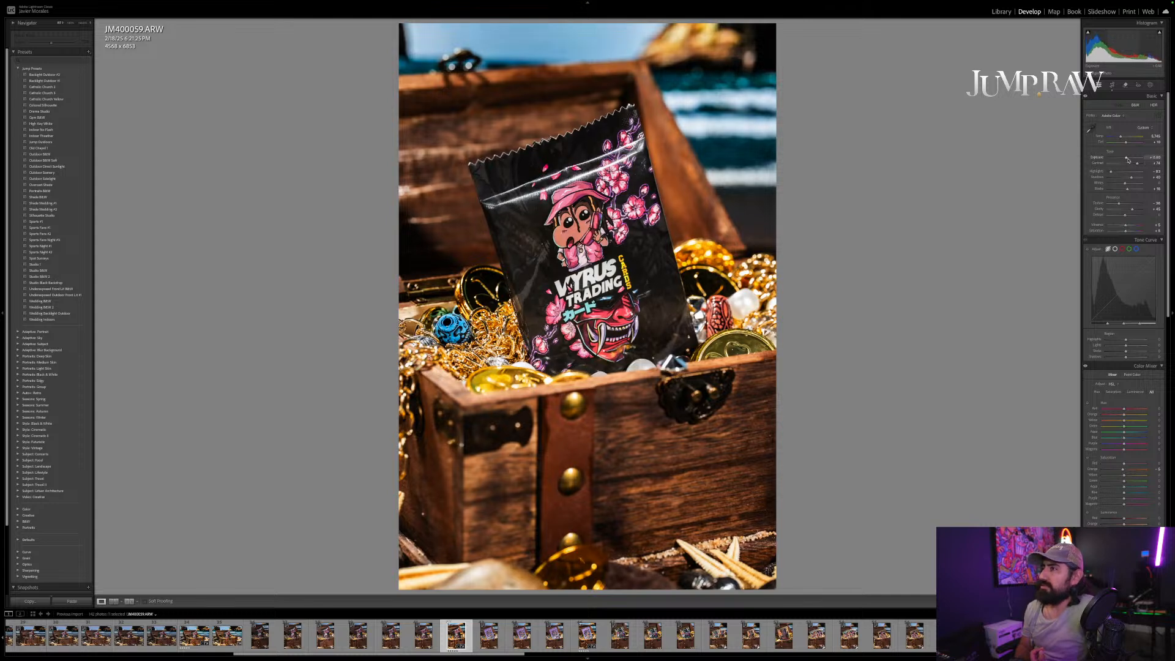
# Step: Browse forward from JM400059 to the green Cell card photo JM400066 and rate it five stars
pyautogui.press('Right')
pyautogui.press('Right')
pyautogui.press('Right')
pyautogui.press('Right')
pyautogui.press('Right')
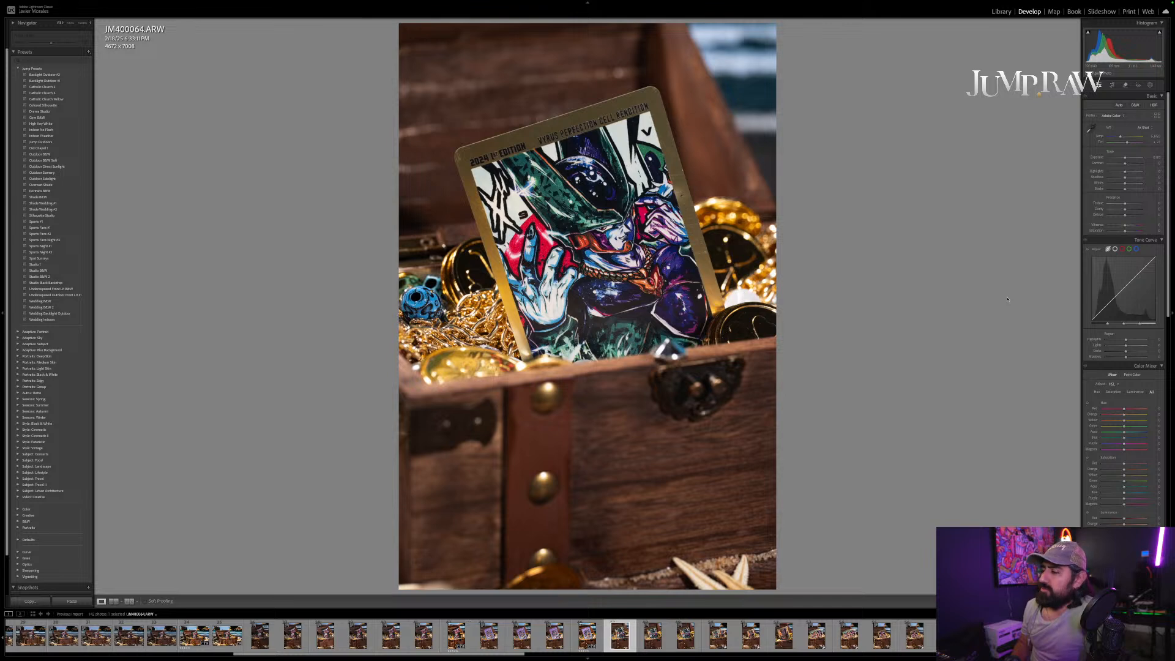
pyautogui.press('Right')
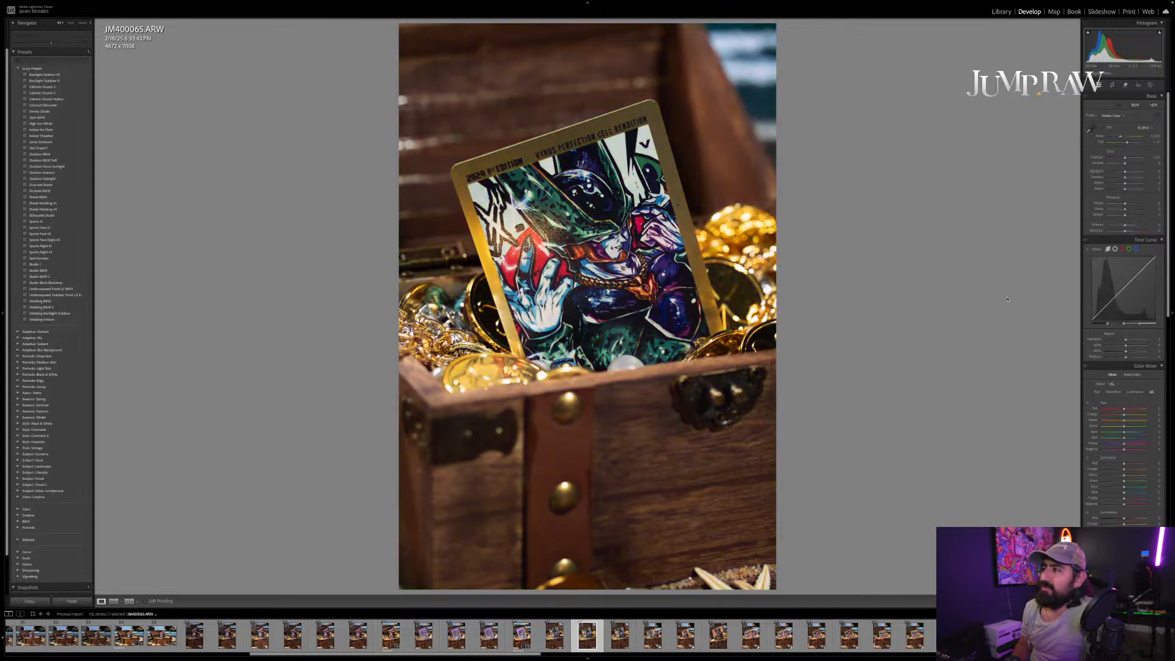
pyautogui.press('Right')
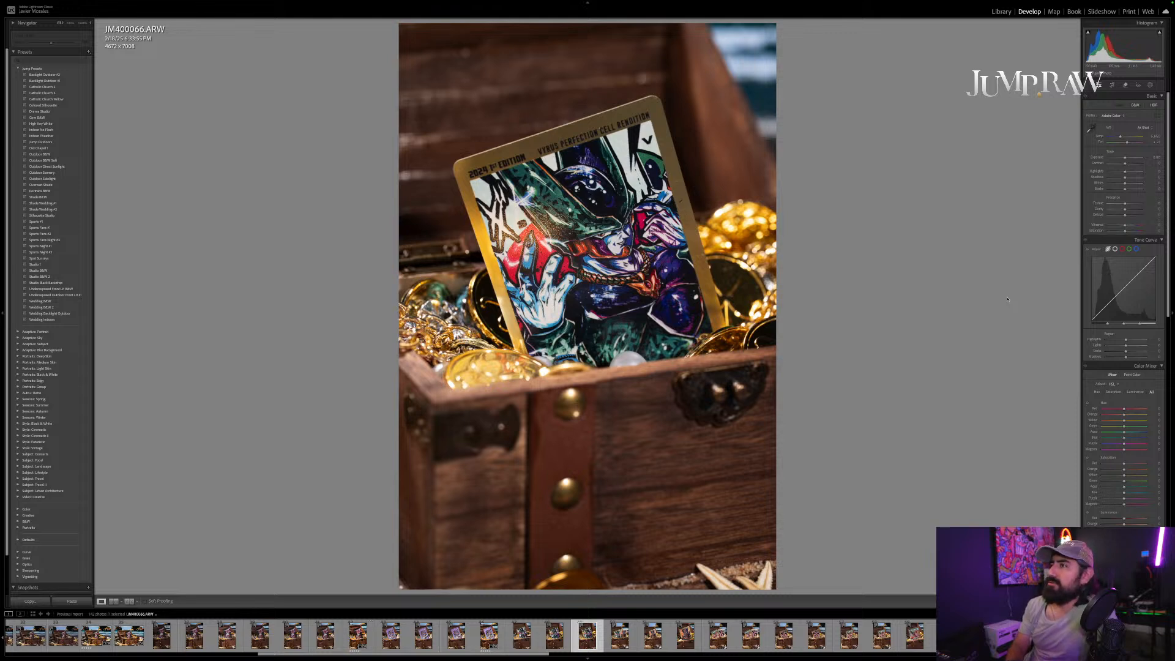
pyautogui.press('5')
# Step: Develop JM400066 with a very slight straightening, the copied settings and a small exposure adjustment, keeping its rating at five stars
pyautogui.press('r')
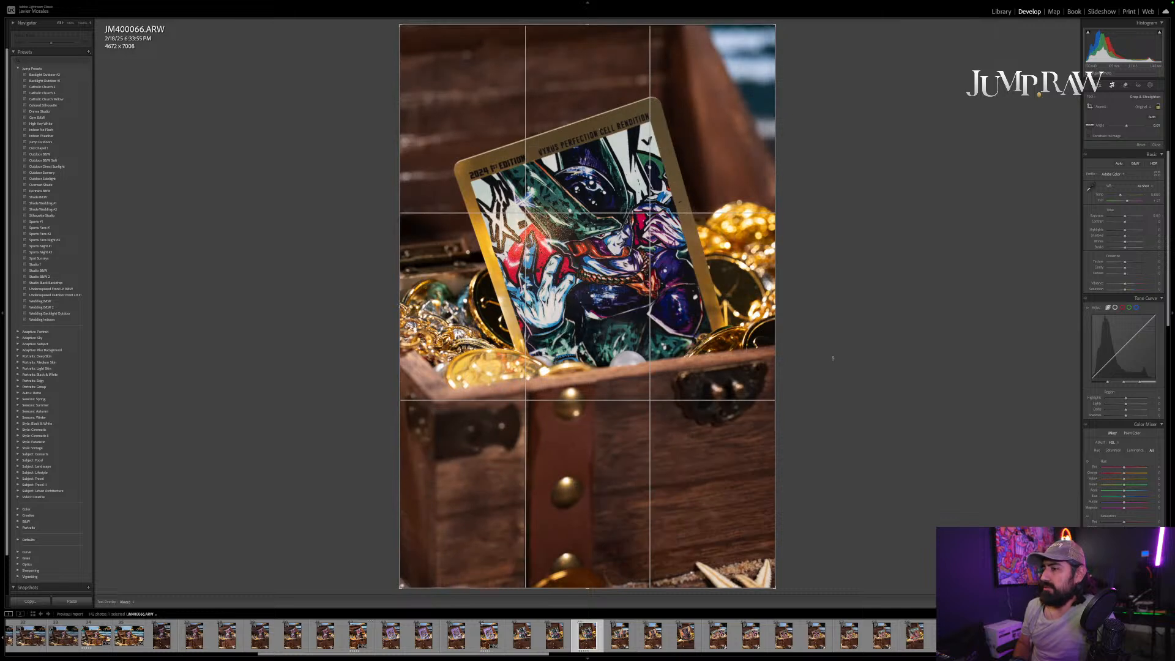
pyautogui.press('\\')
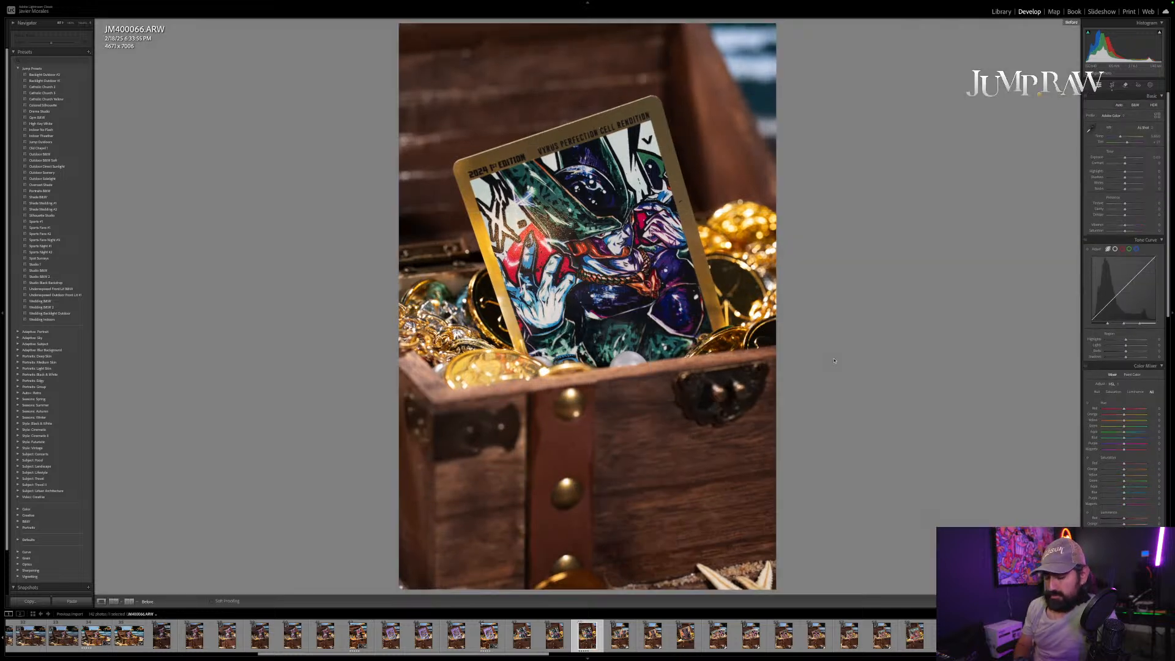
pyautogui.press('\\')
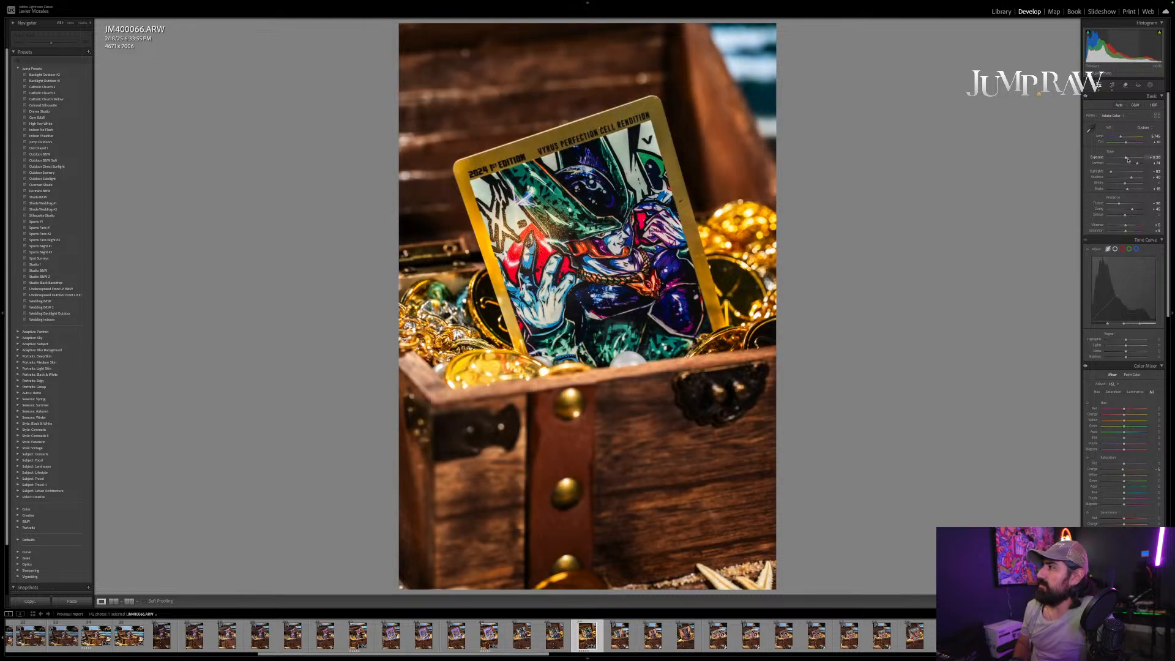
pyautogui.moveTo(1126, 158); pyautogui.dragTo(1127, 158)
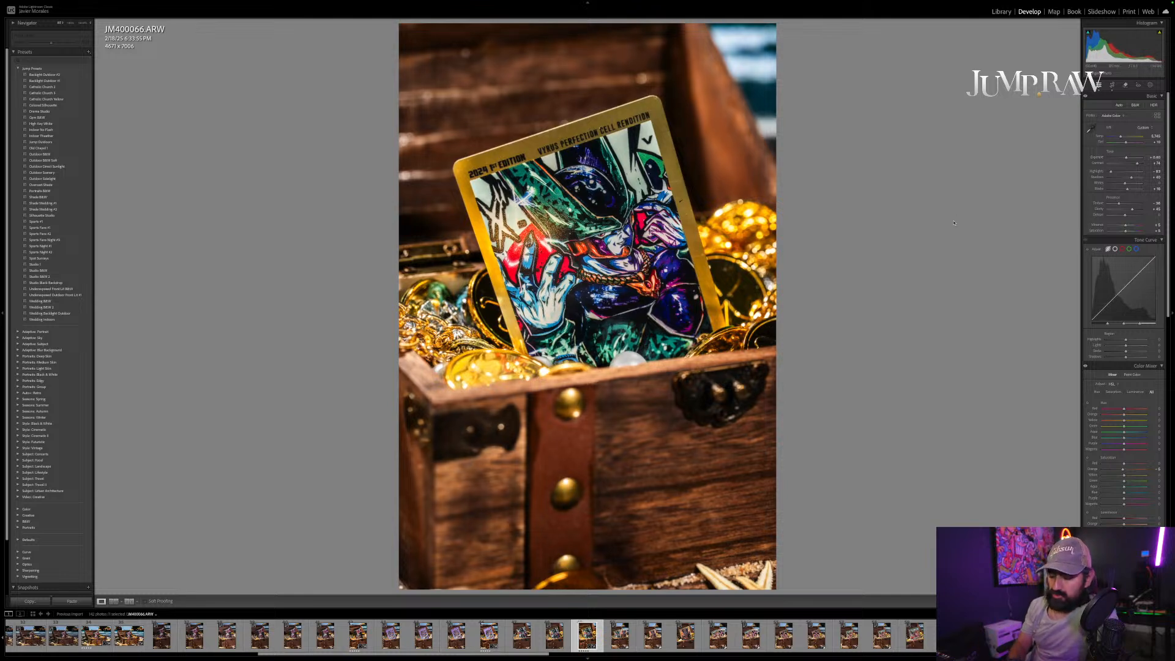
pyautogui.press('5')
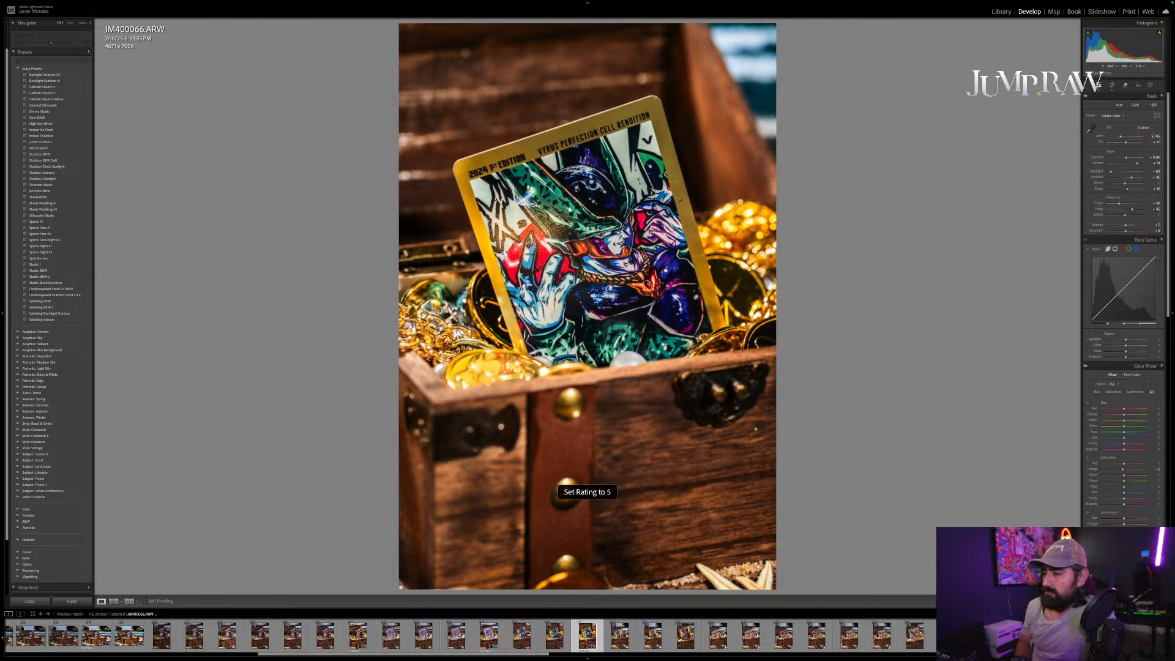
# Step: Paste the copied develop settings onto JM400067, the photo with the Cell and Beerus cards, and fine-tune its exposure
pyautogui.press('Right')
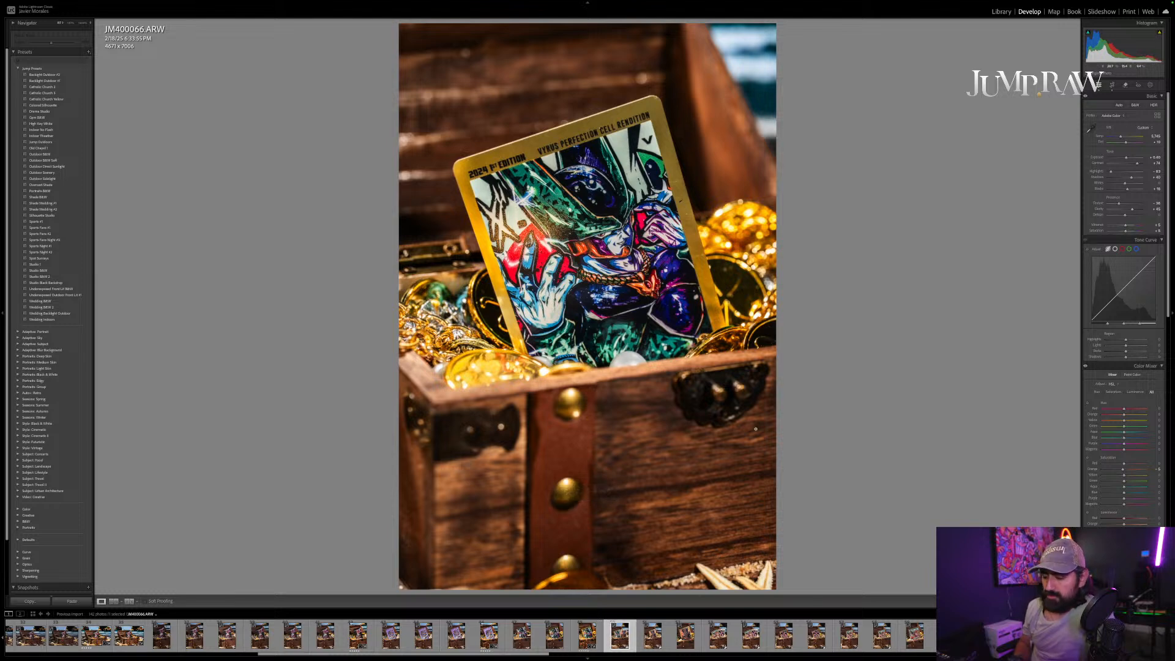
pyautogui.press('Right')
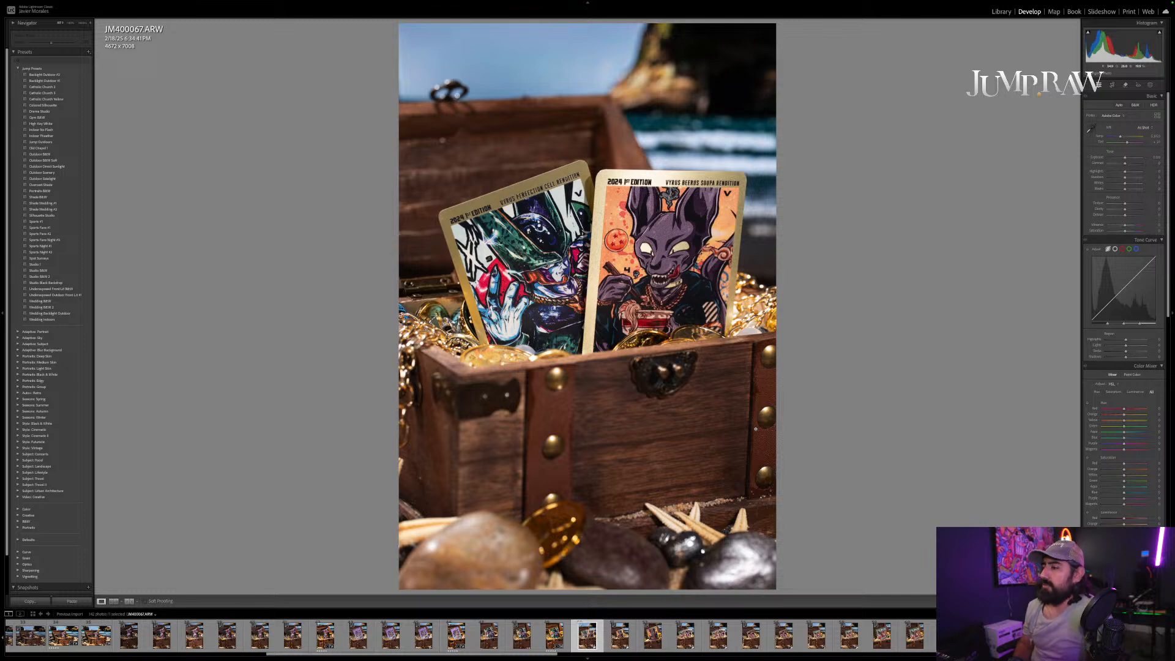
pyautogui.hotkey('ctrl', 'shift', 'v')
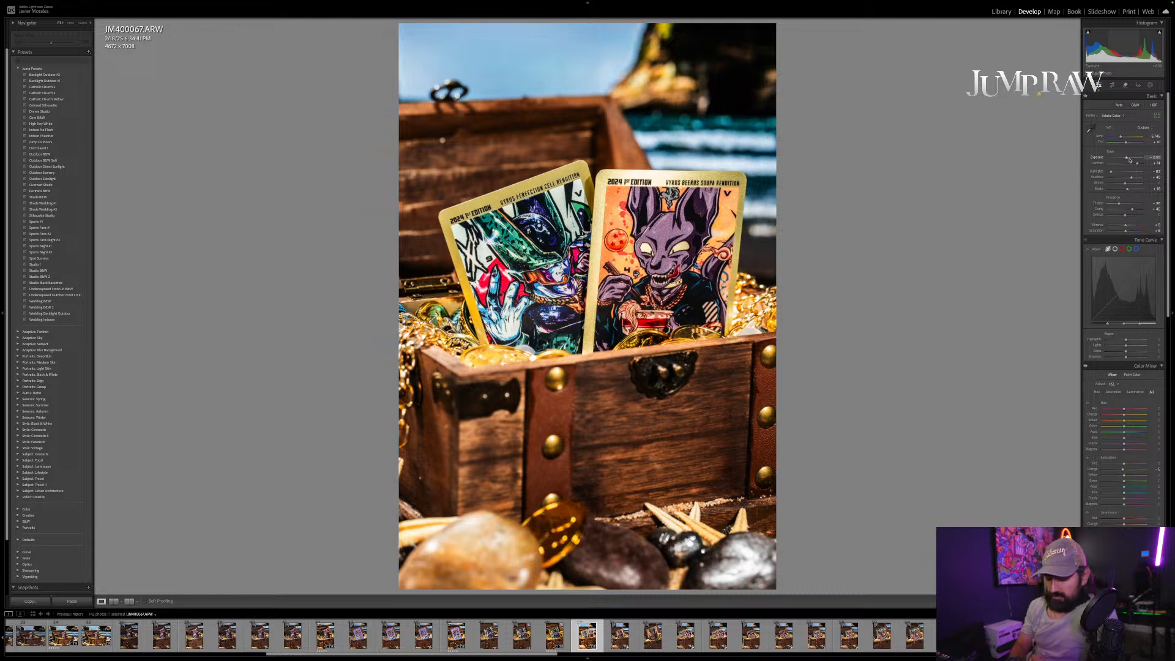
# Step: Rate JM400067 five stars and straighten it with a slight rotation
pyautogui.press('5')
pyautogui.press('r')
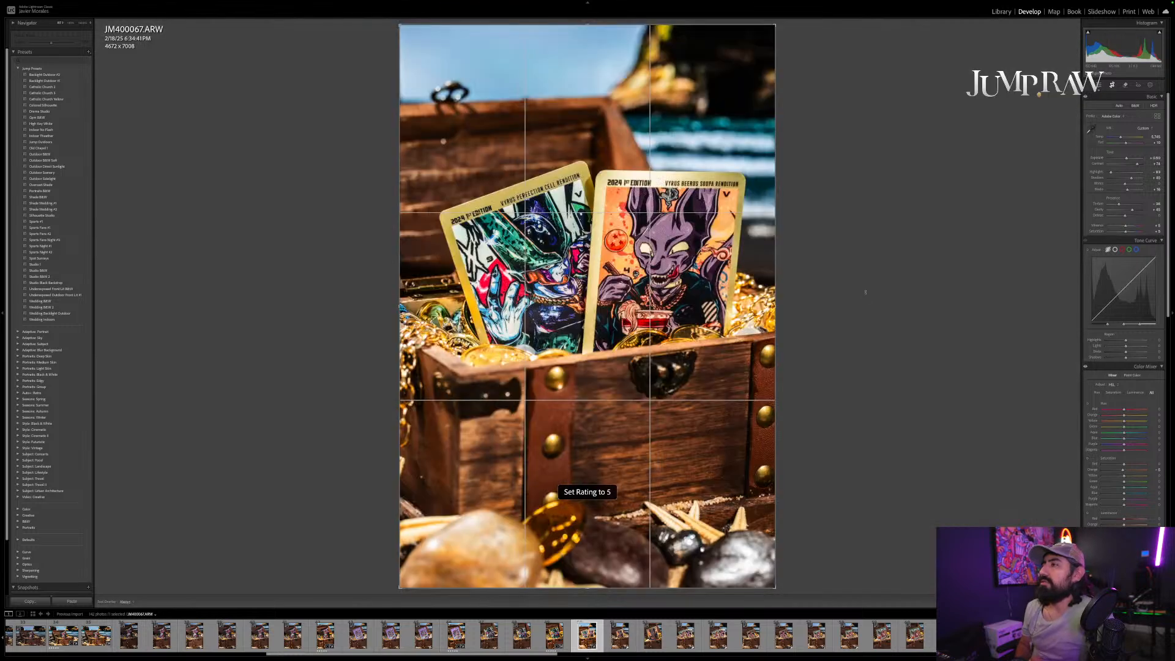
pyautogui.moveTo(865, 292); pyautogui.dragTo(865, 290)
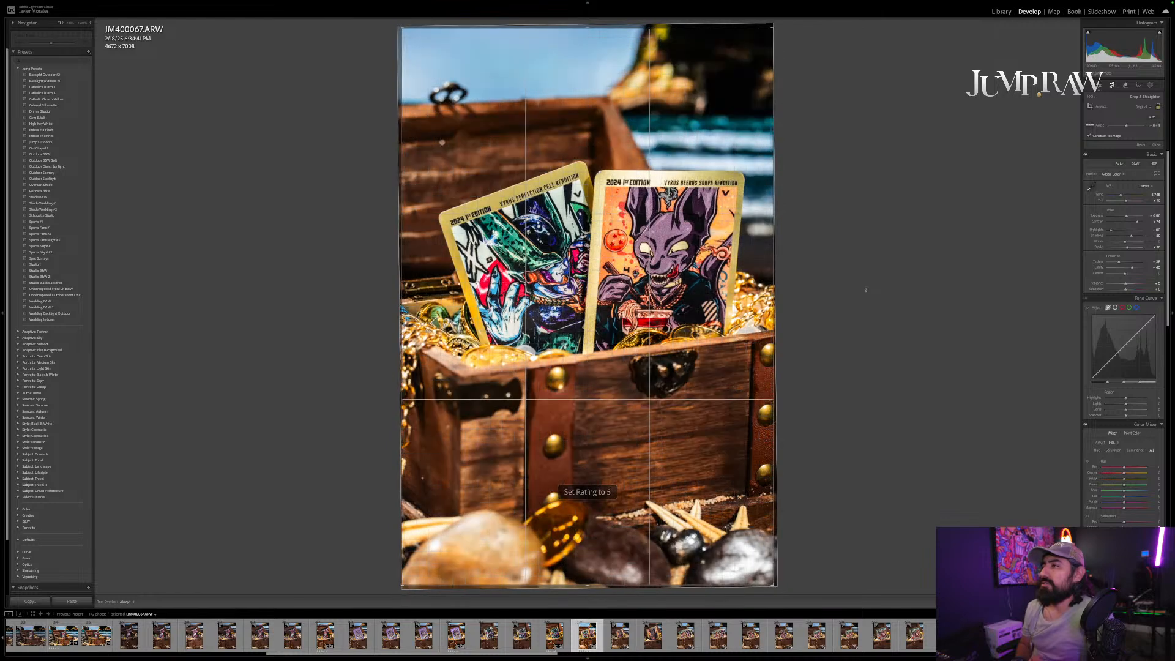
pyautogui.press('r')
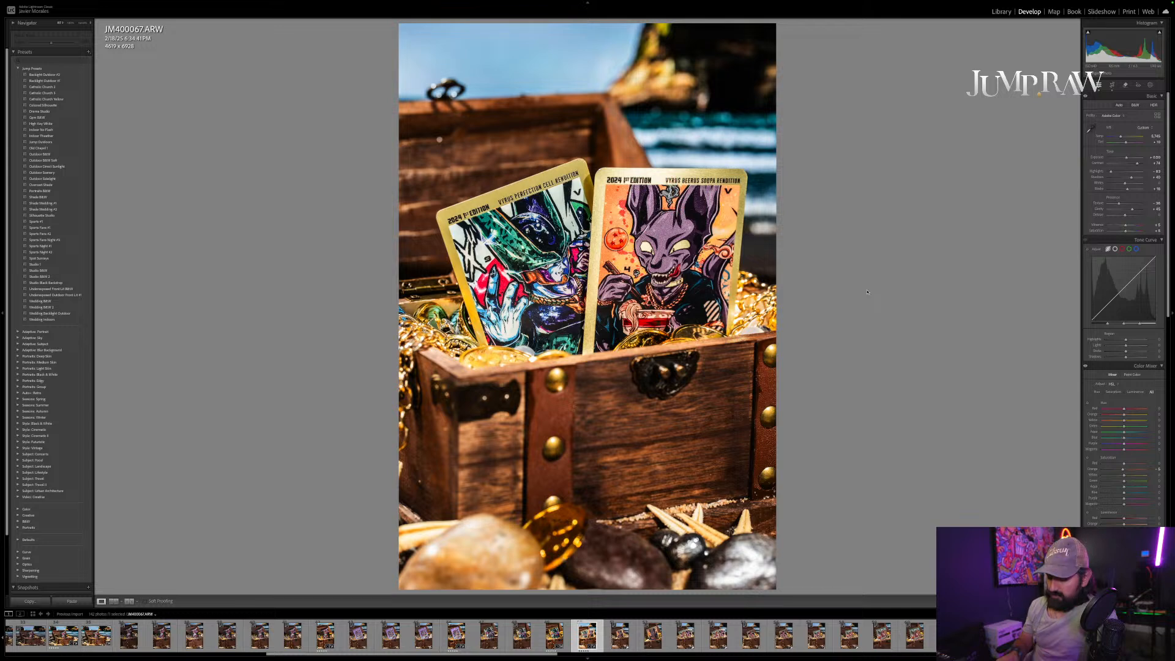
pyautogui.press('5')
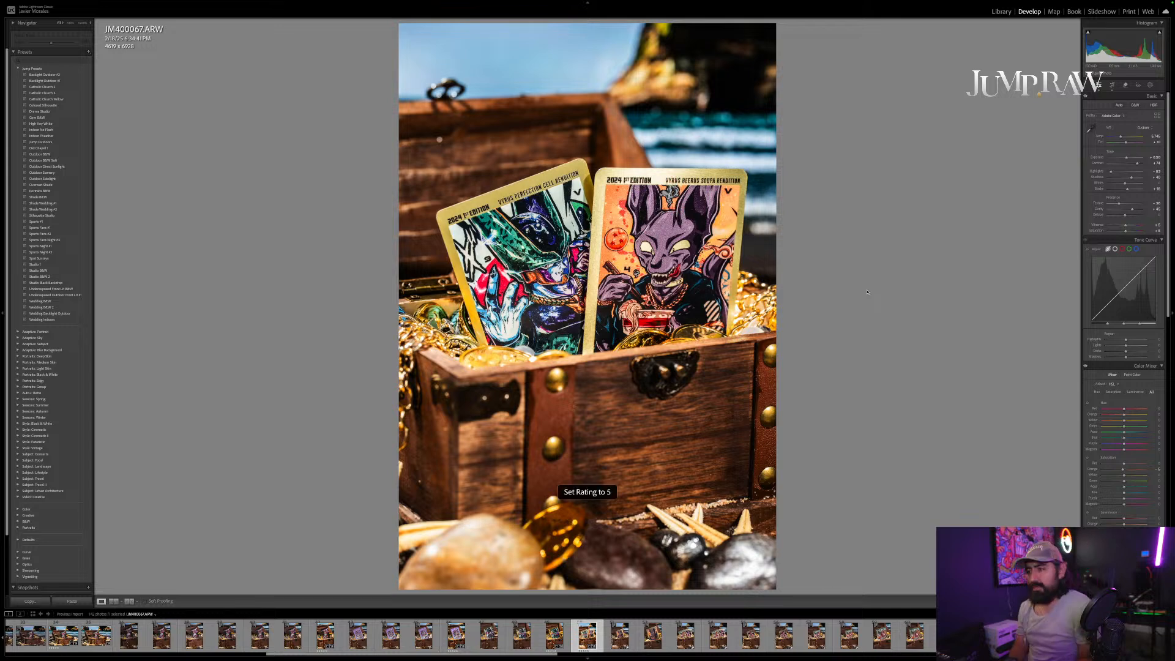
# Step: Compare the Beerus card photos JM400068 and JM400069, and paste the copied develop settings onto JM400068
pyautogui.press('Right')
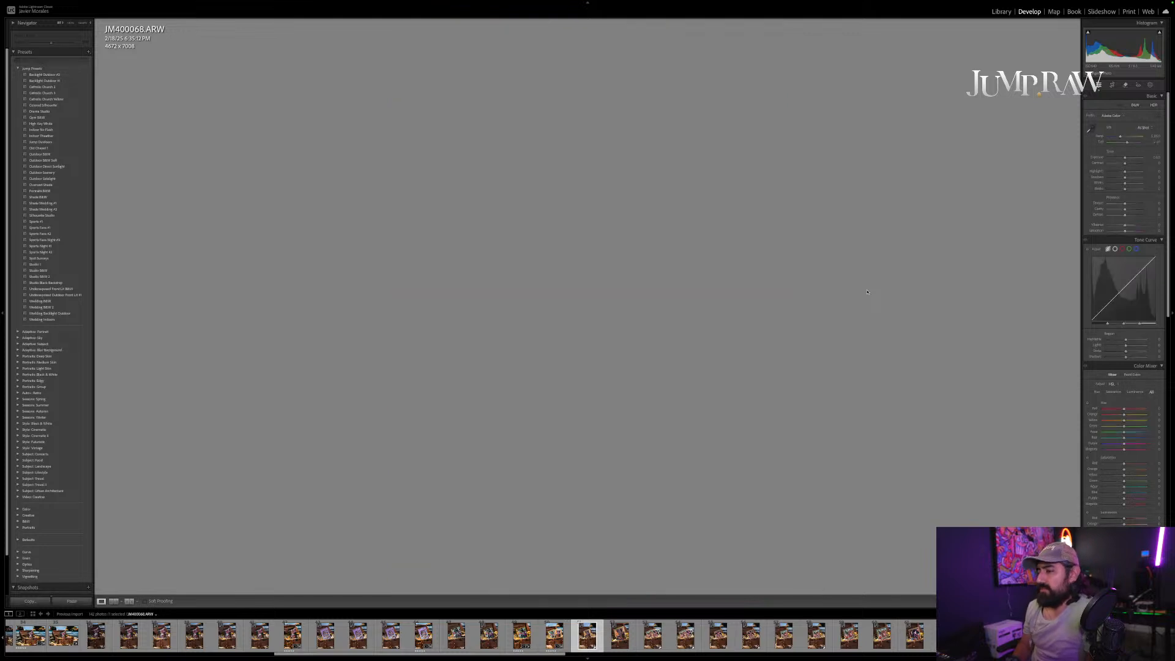
pyautogui.press('Right')
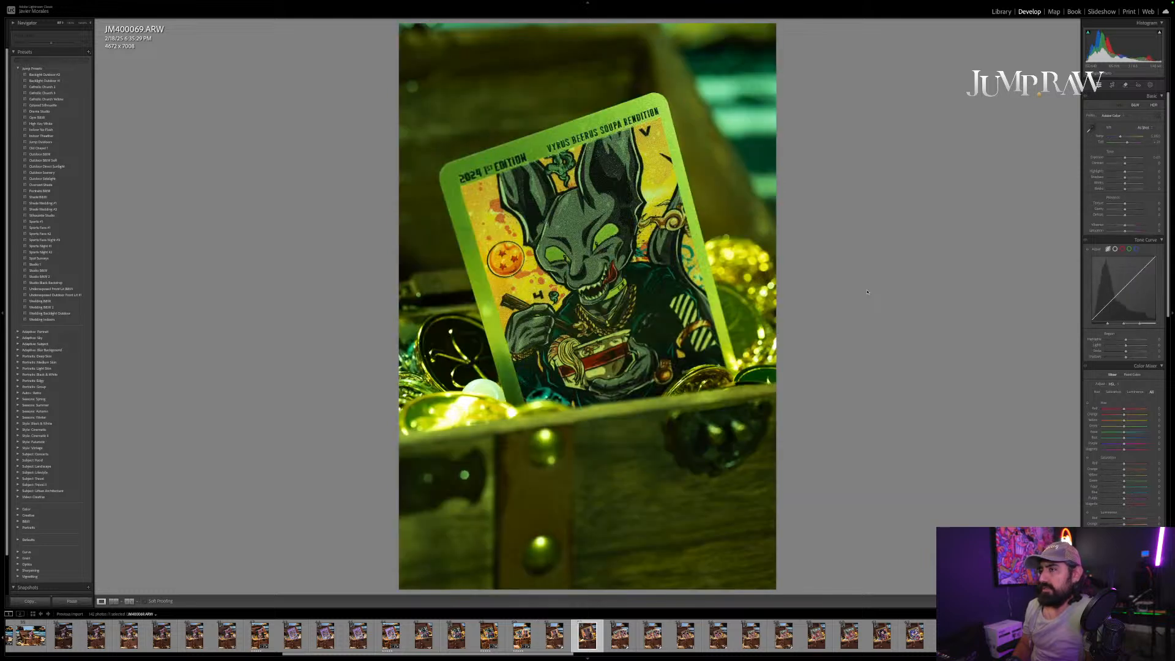
pyautogui.press('Left')
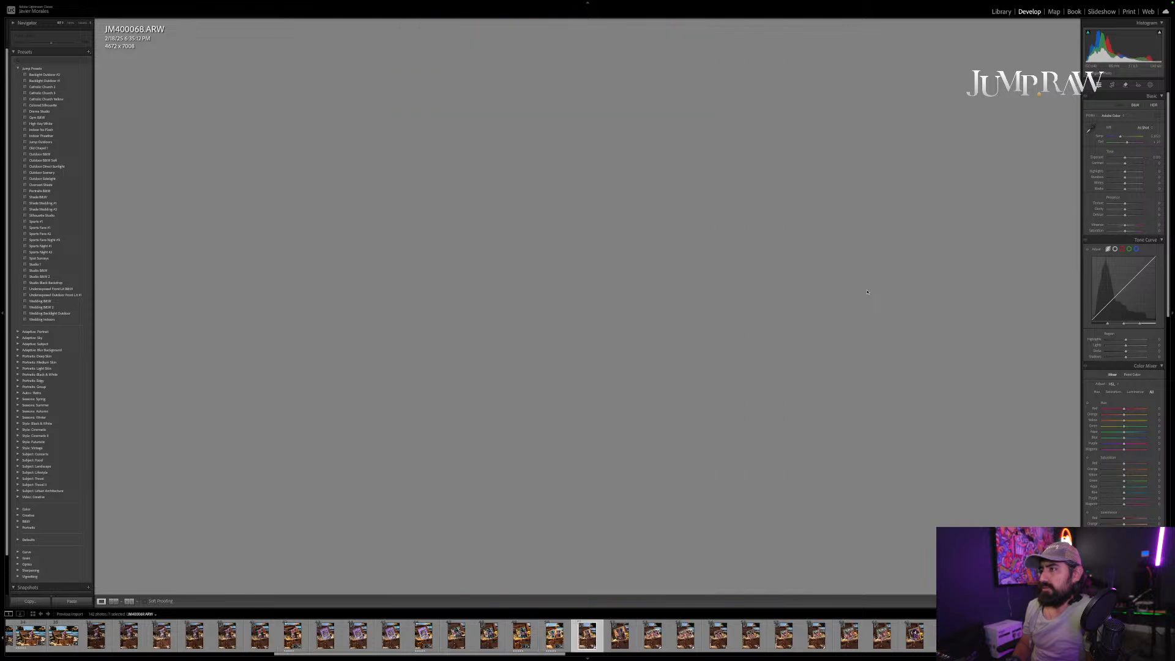
pyautogui.press('Right')
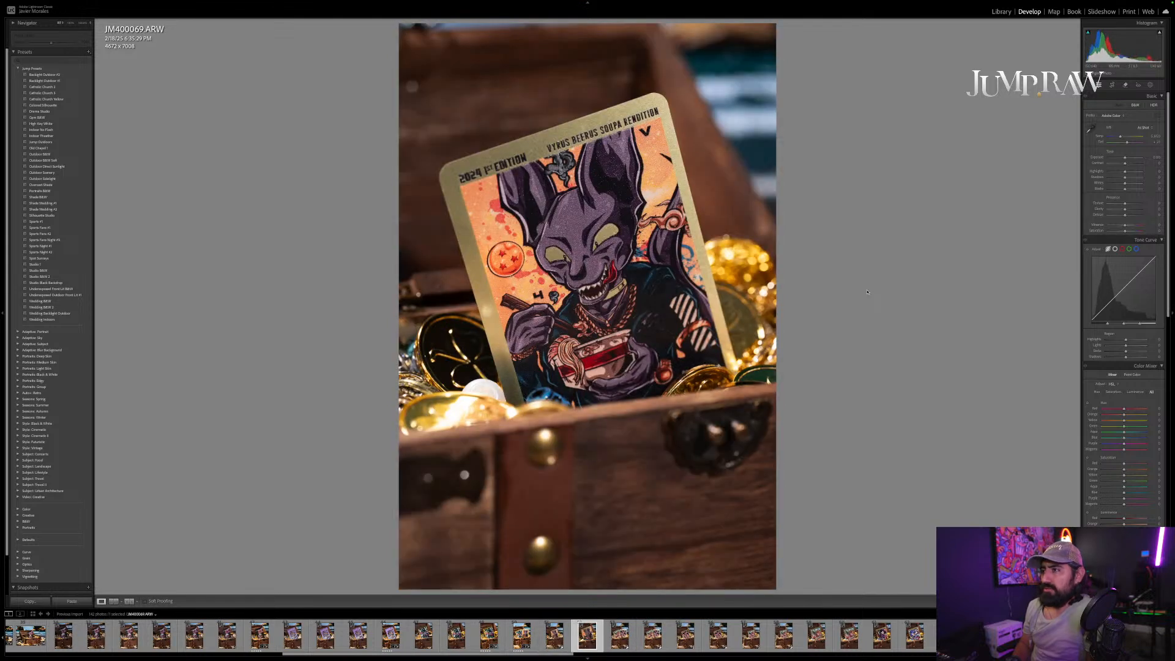
pyautogui.press('Left')
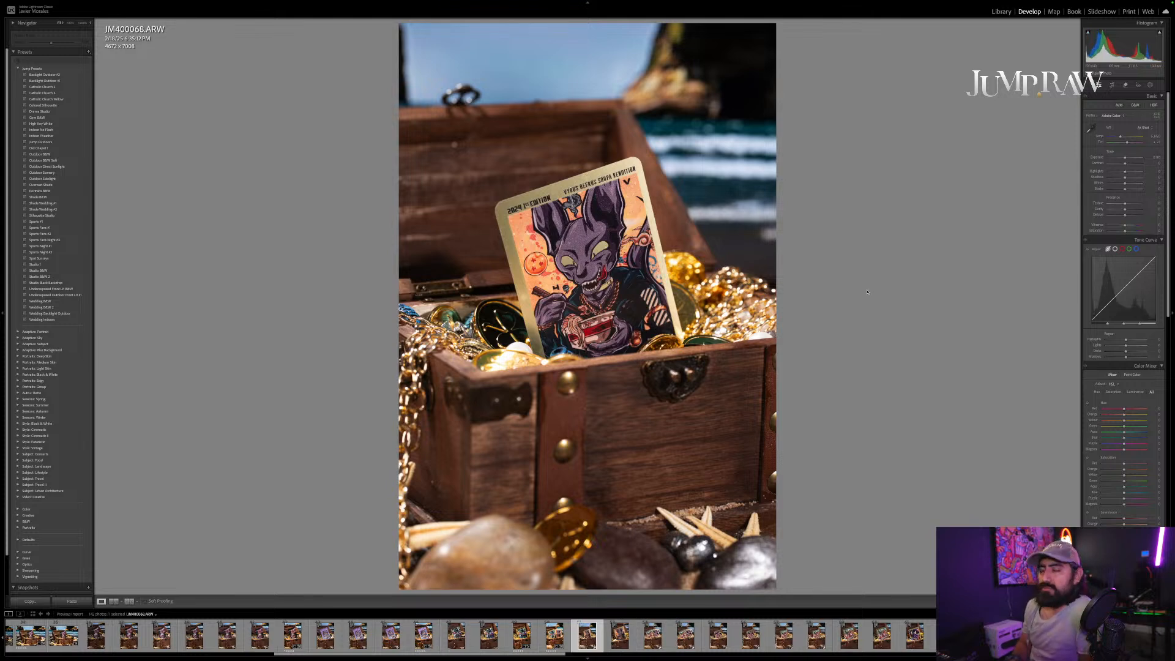
pyautogui.hotkey('ctrl', 'shift', 'v')
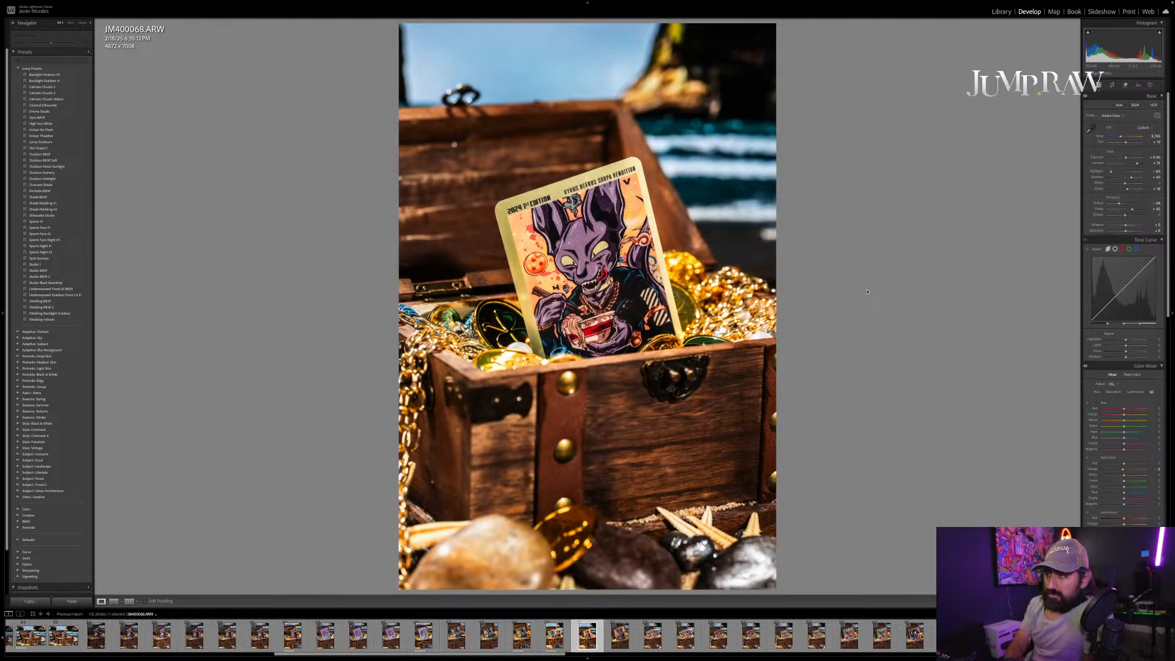
# Step: Straighten JM400068 with a slight rotation and rate it five stars
pyautogui.press('r')
pyautogui.moveTo(833, 313); pyautogui.dragTo(828, 334)
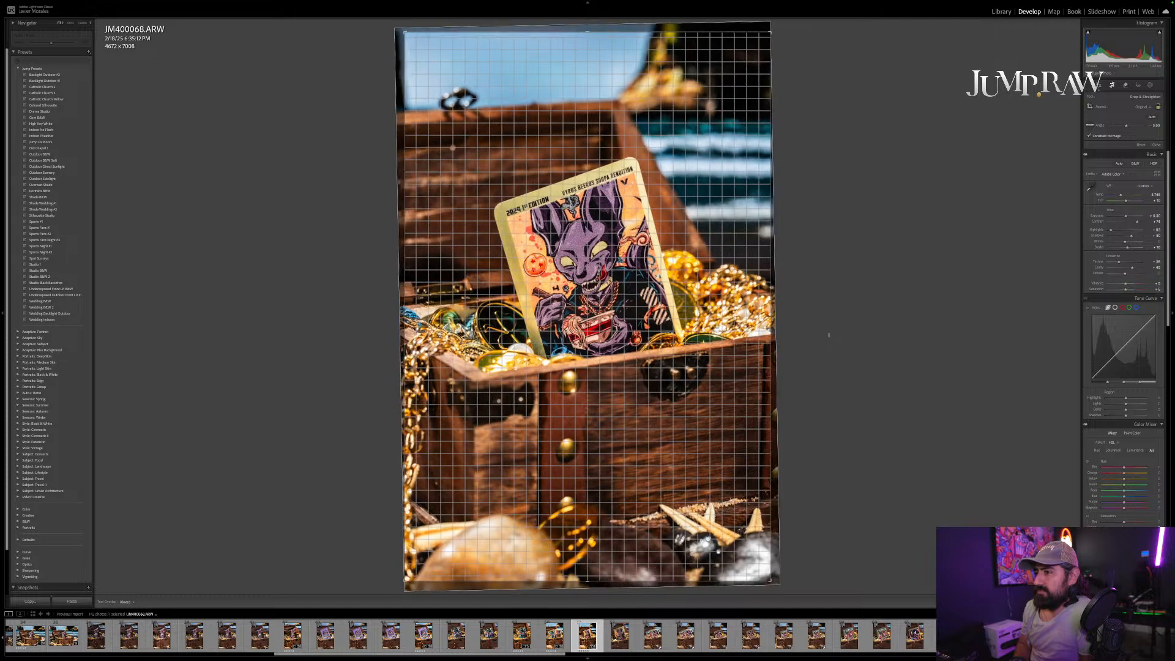
pyautogui.press('Return')
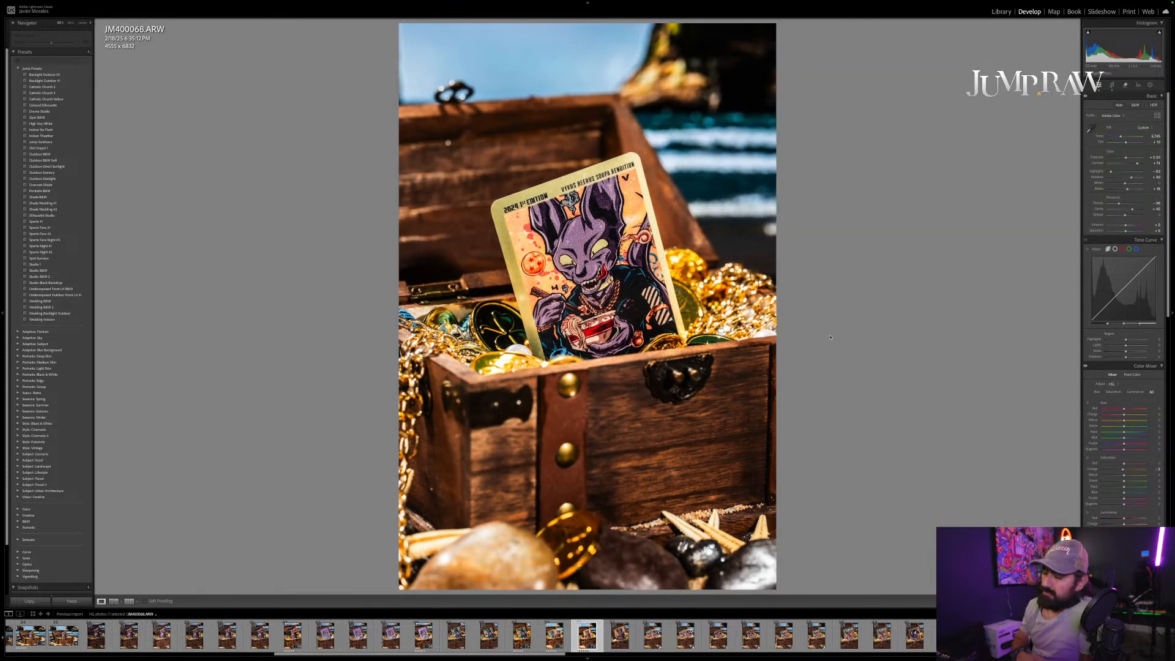
pyautogui.press('5')
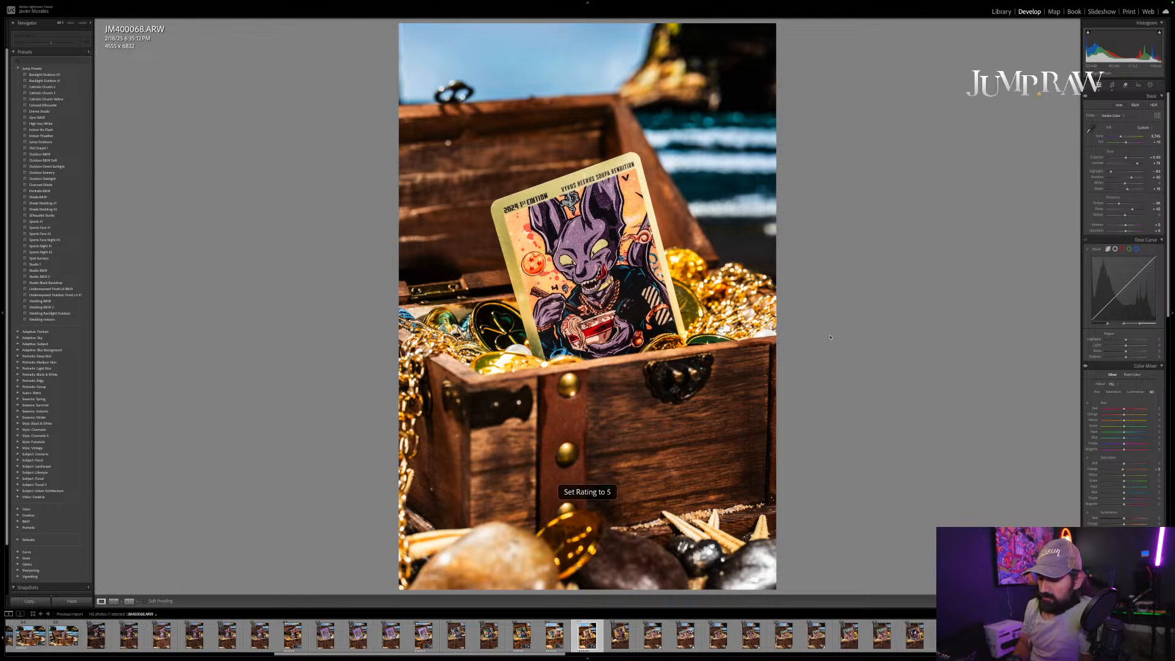
# Step: Rate the Beerus card close-up JM400069 five stars and develop it with a slight straightening and the copied settings
pyautogui.press('Right')
pyautogui.press('Right')
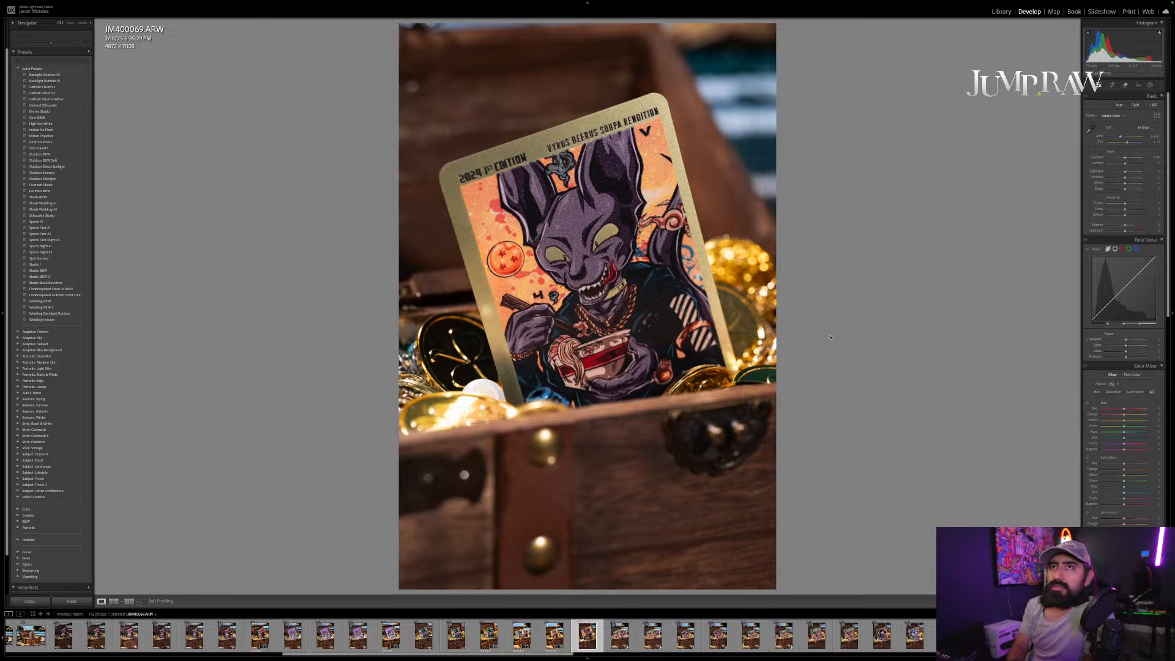
pyautogui.press('r')
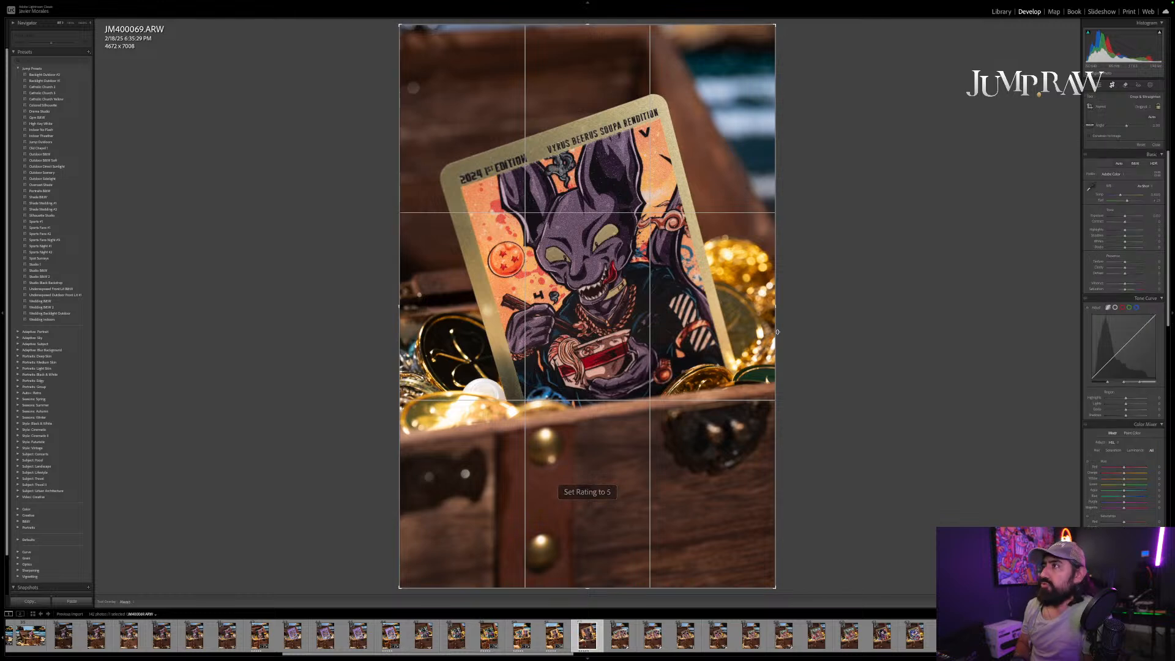
pyautogui.moveTo(830, 337); pyautogui.dragTo(842, 330)
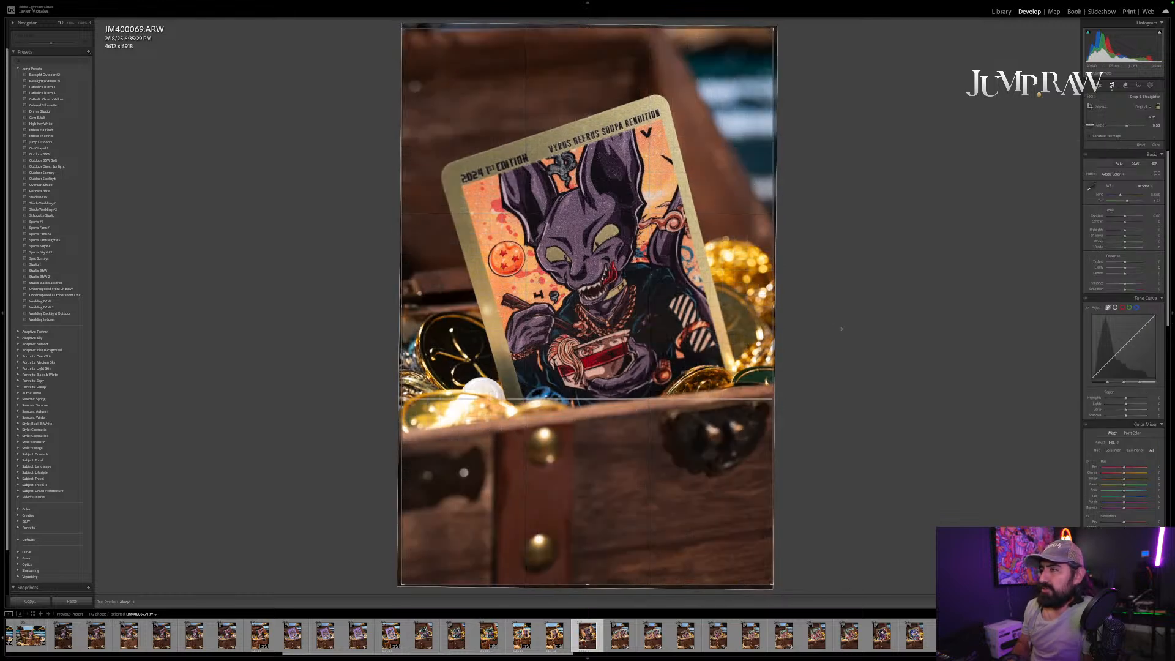
pyautogui.press('\\')
pyautogui.hotkey('ctrl', 'shift', 'v')
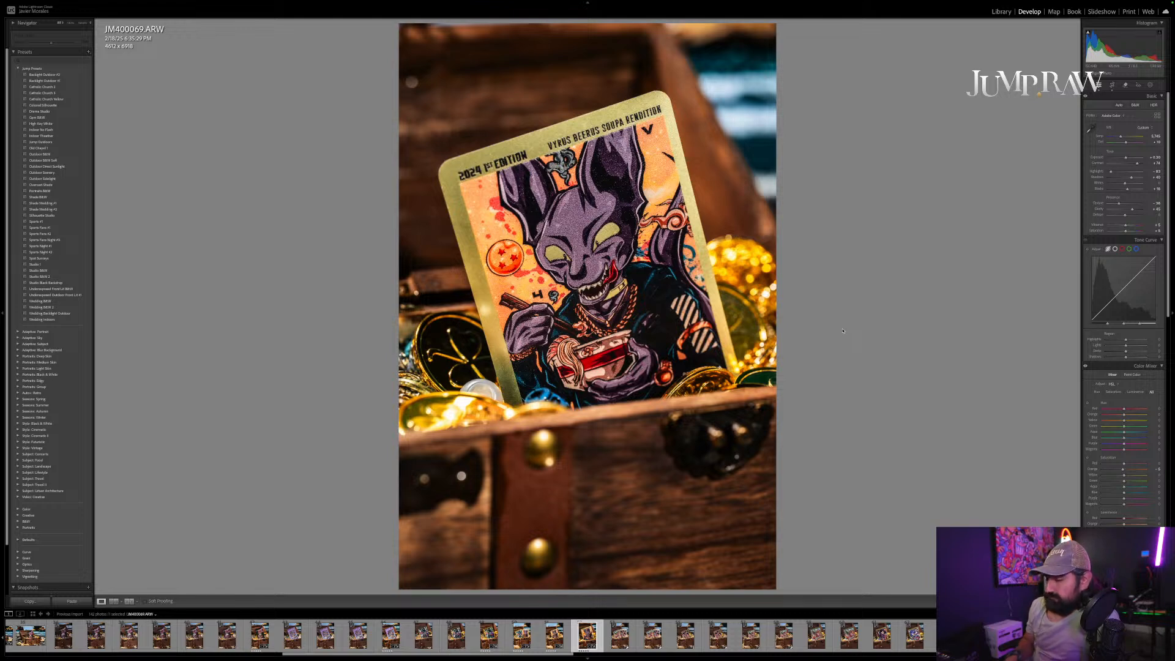
# Step: Paste the copied develop settings onto JM400070, the photo with two signed 2025 cards, and rate it five stars
pyautogui.press('Right')
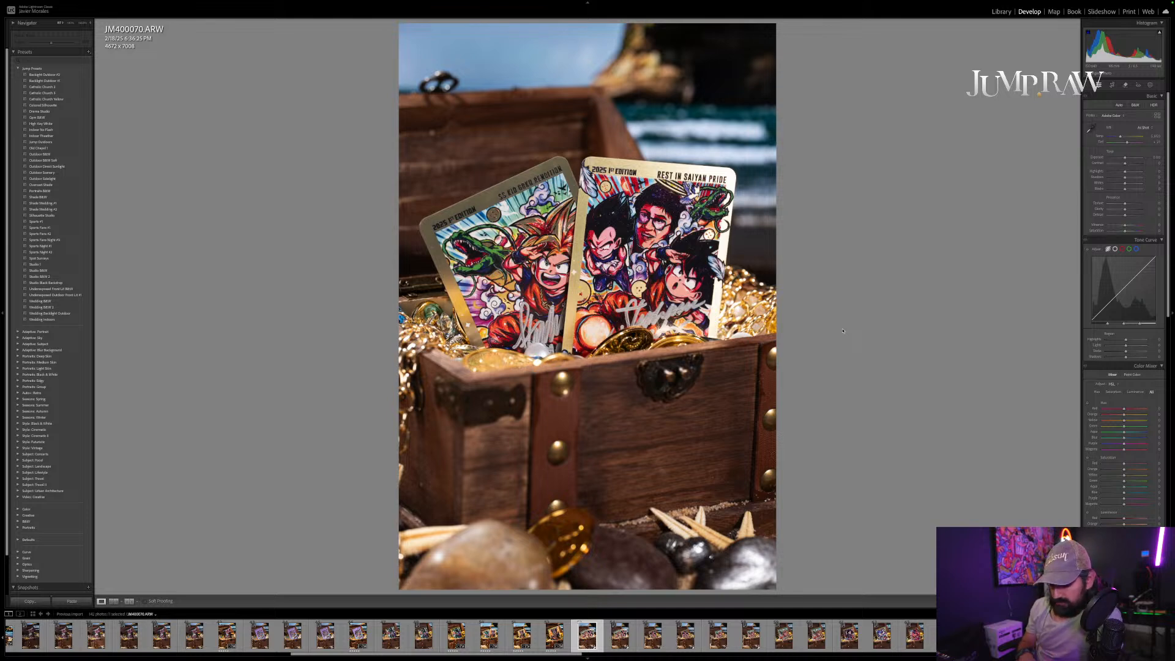
pyautogui.hotkey('ctrl', 'shift', 'v')
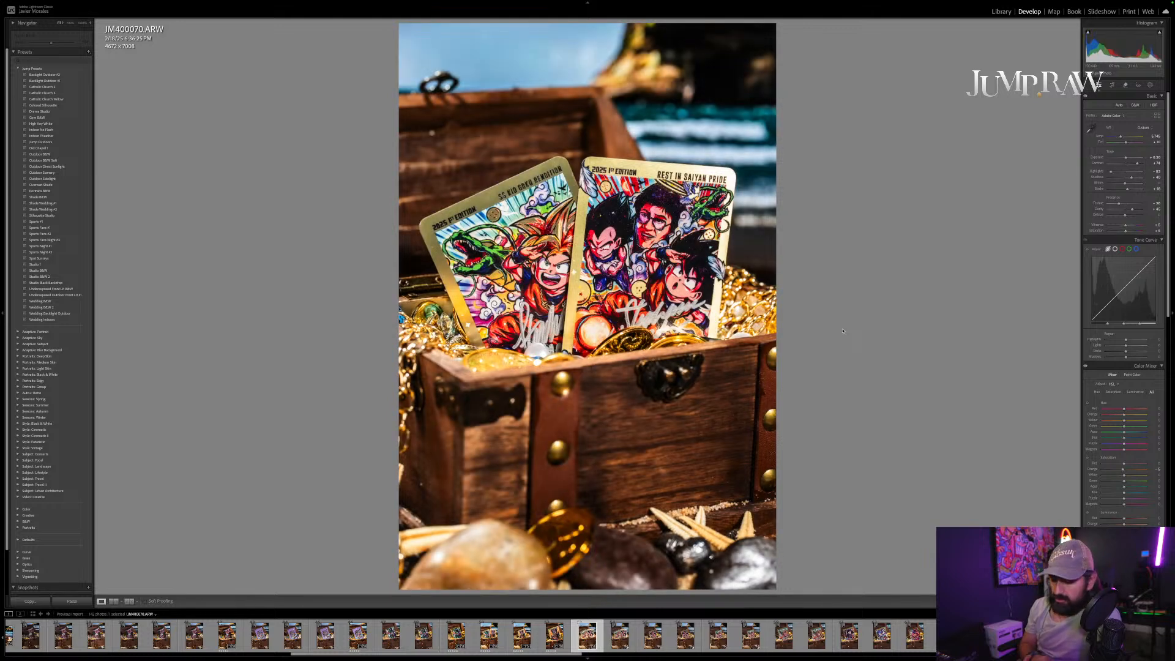
pyautogui.press('5')
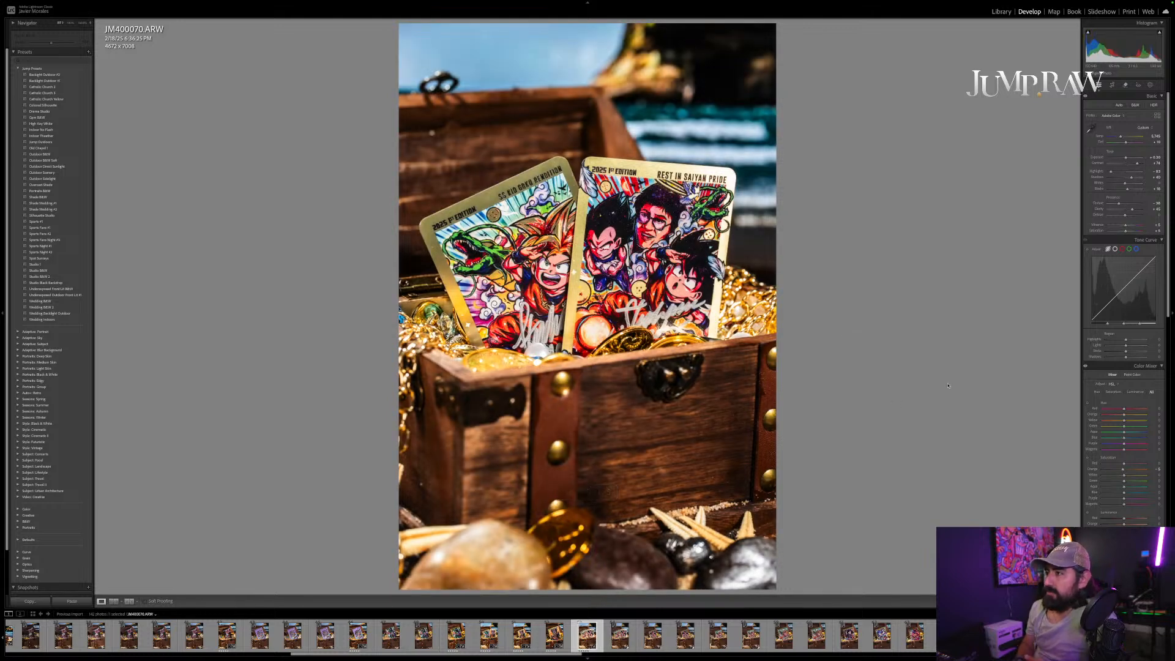
# Step: Rotate JM400070 slightly and reposition the image a little higher within its crop frame, keeping its rating at five stars
pyautogui.press('r')
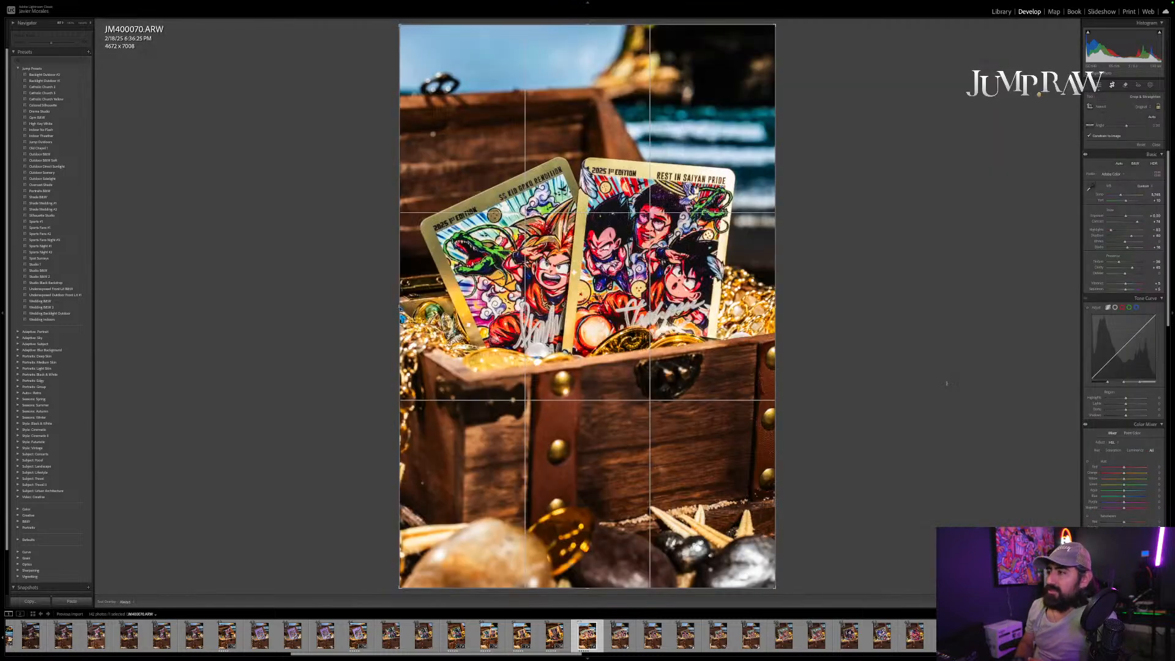
pyautogui.moveTo(837, 378); pyautogui.dragTo(838, 372)
pyautogui.moveTo(713, 367); pyautogui.dragTo(713, 359)
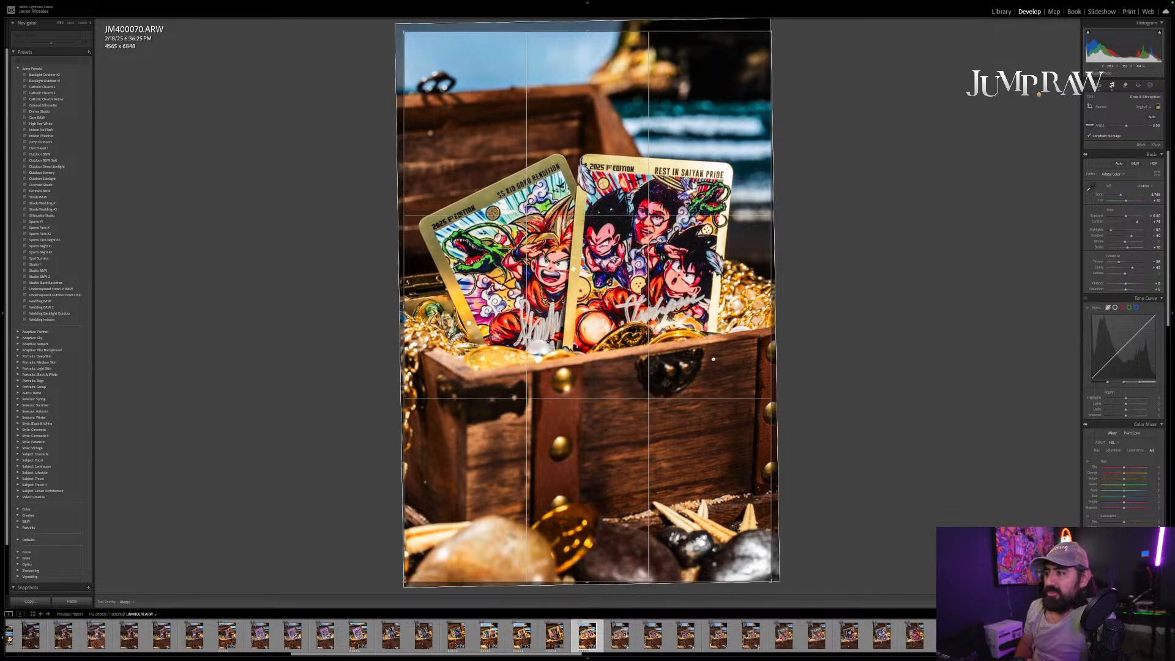
pyautogui.press('Return')
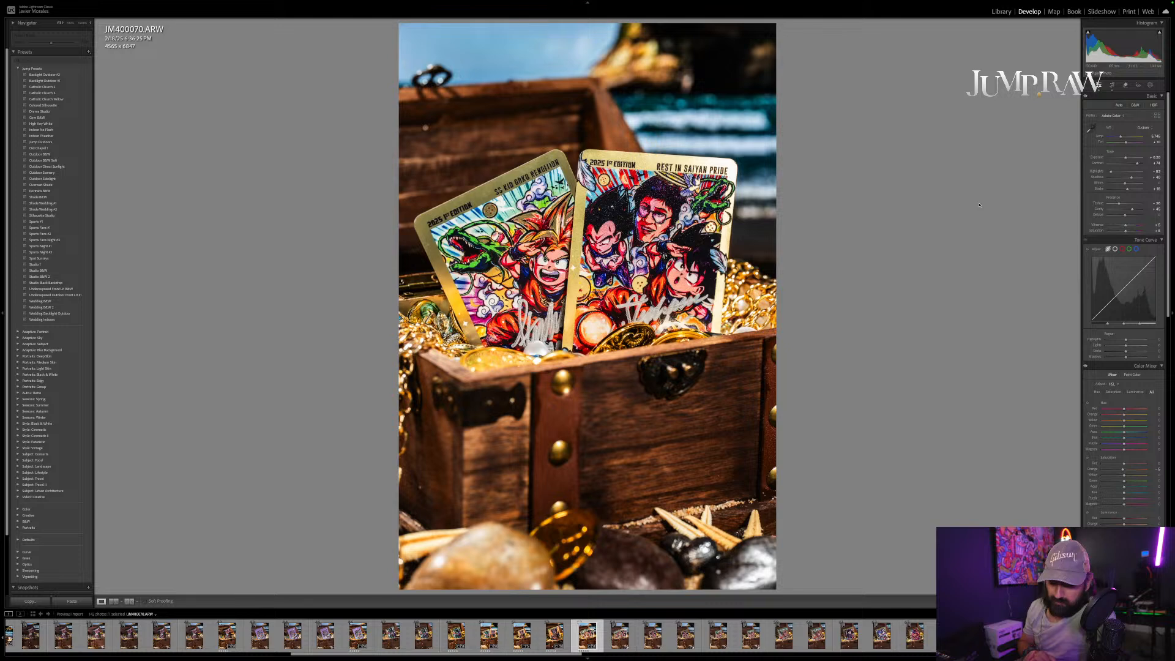
pyautogui.press('5')
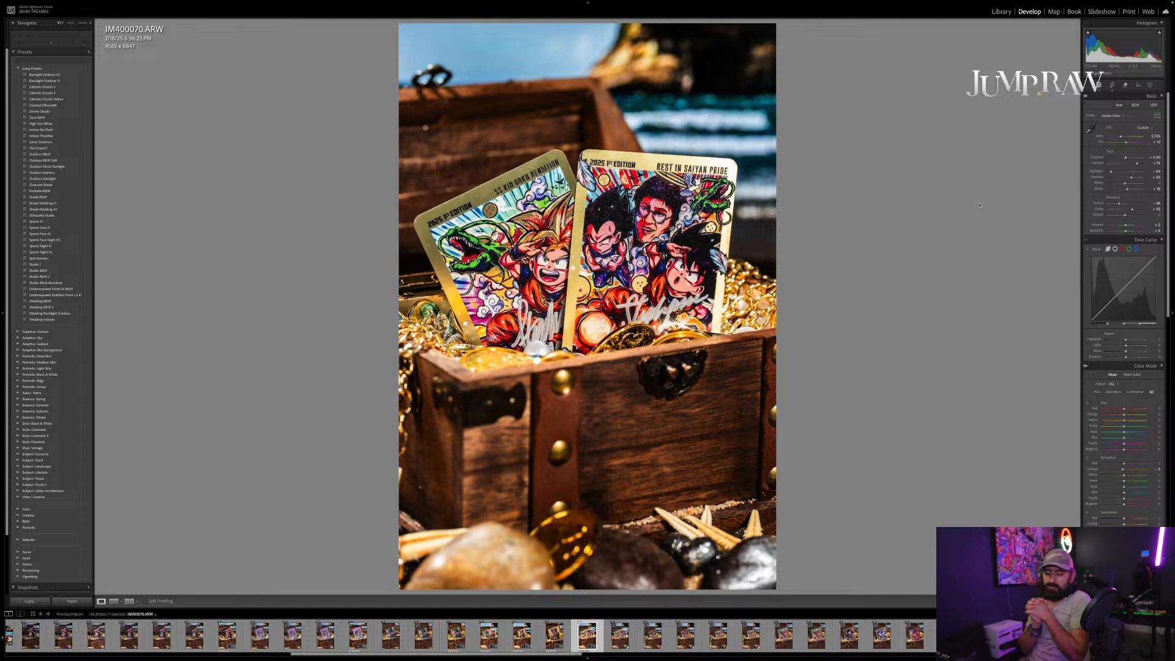
# Step: Fine-tune the crop rotation of JM400070, the photo with the two signed 2025 cards
pyautogui.press('r')
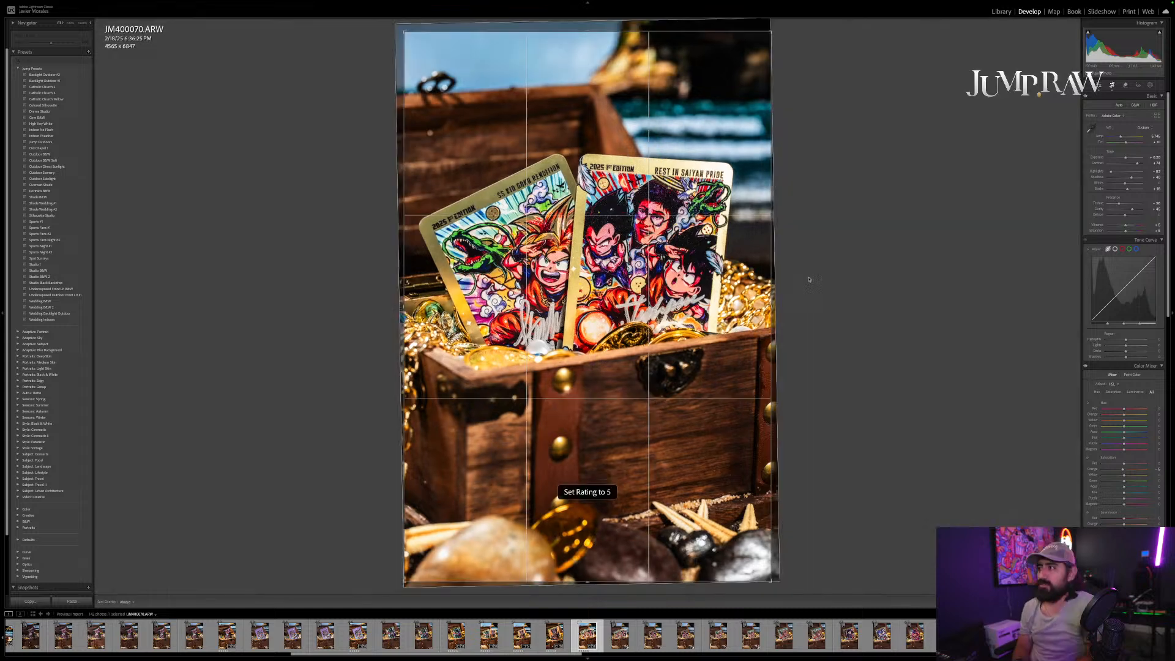
pyautogui.moveTo(798, 282); pyautogui.dragTo(799, 285)
pyautogui.press('Return')
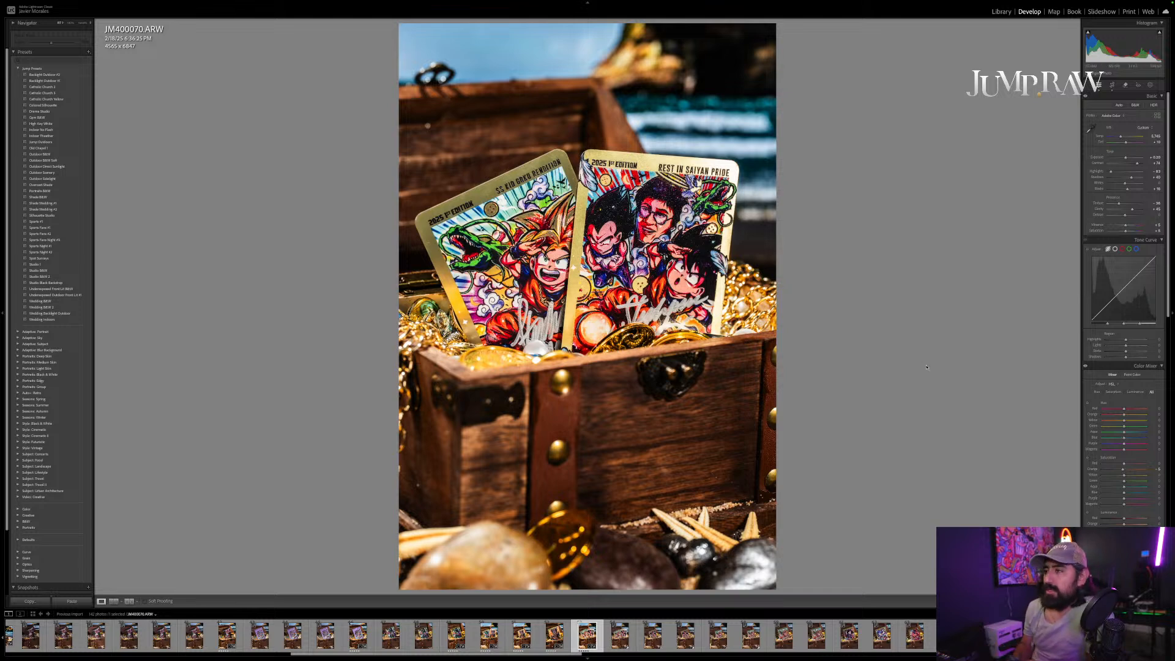
# Step: Skip JM400071 and JM400072 and paste the copied develop settings onto JM400073, the single Rest in Saiyan Pride card
pyautogui.press('Right')
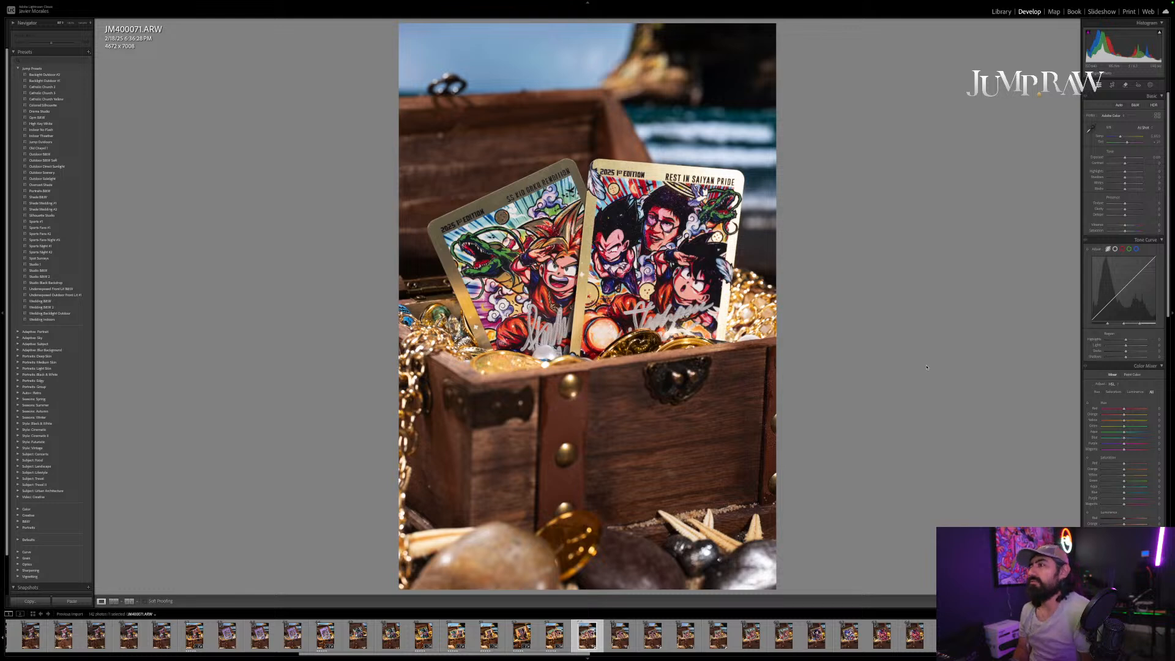
pyautogui.press('Right')
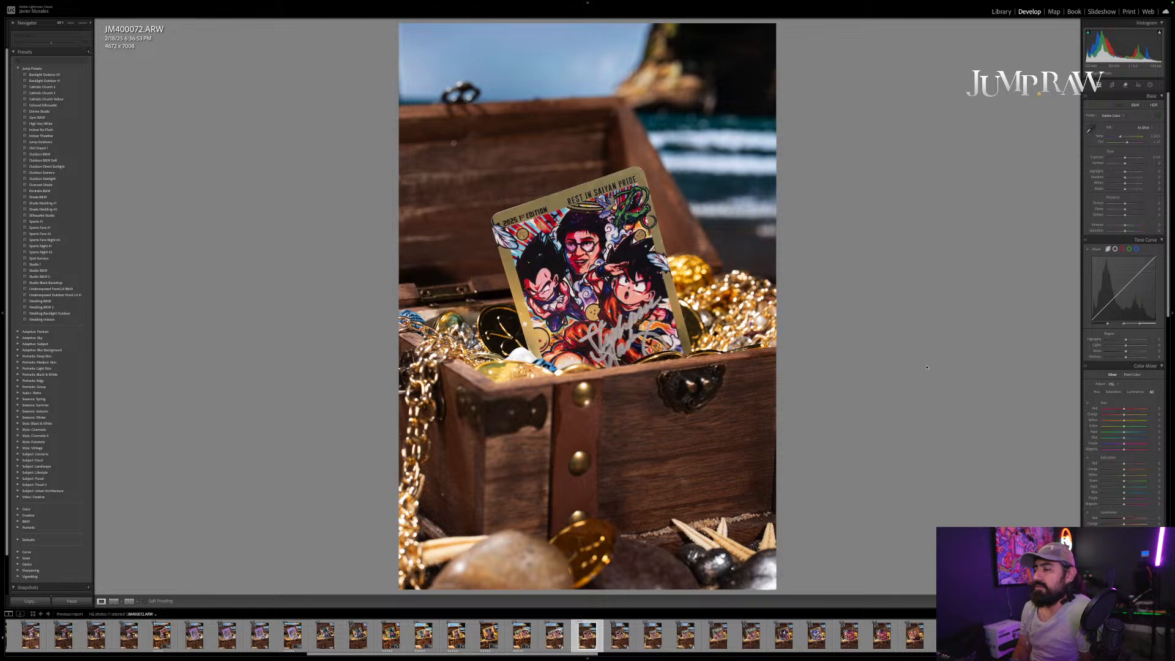
pyautogui.press('Right')
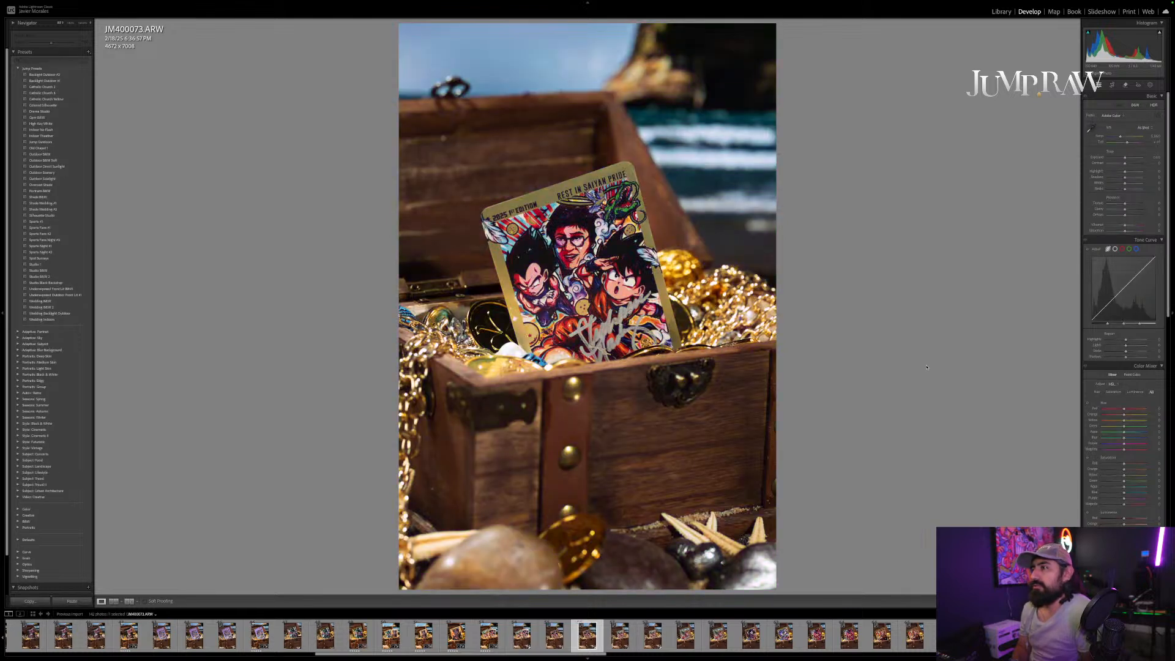
pyautogui.press('Right')
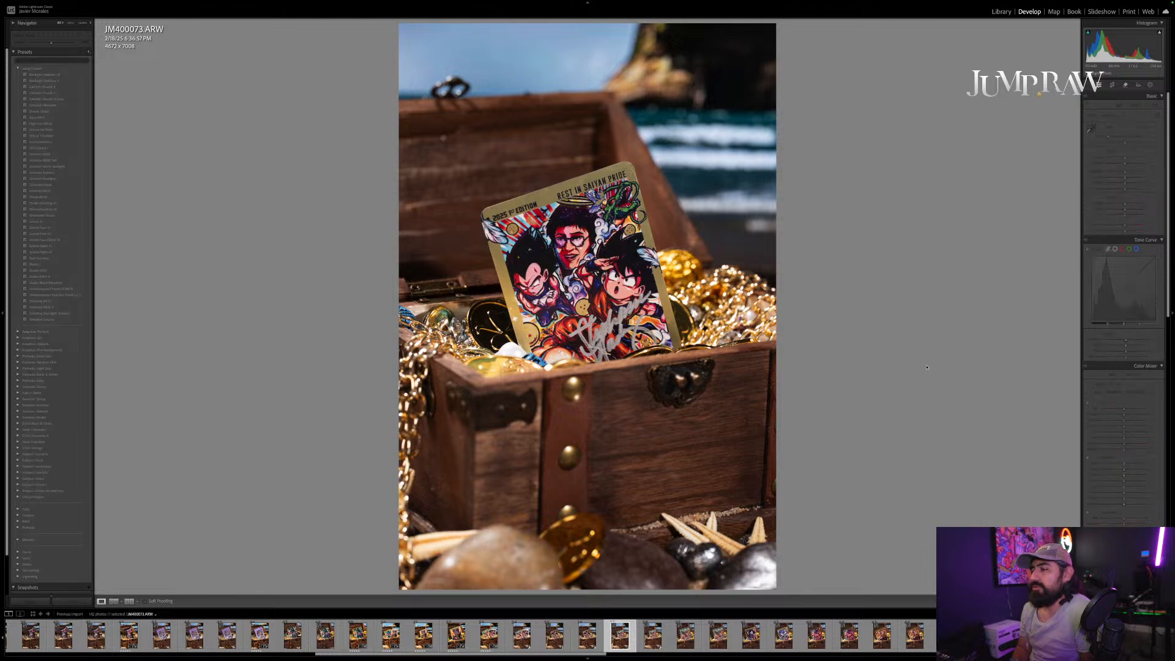
pyautogui.press('Right')
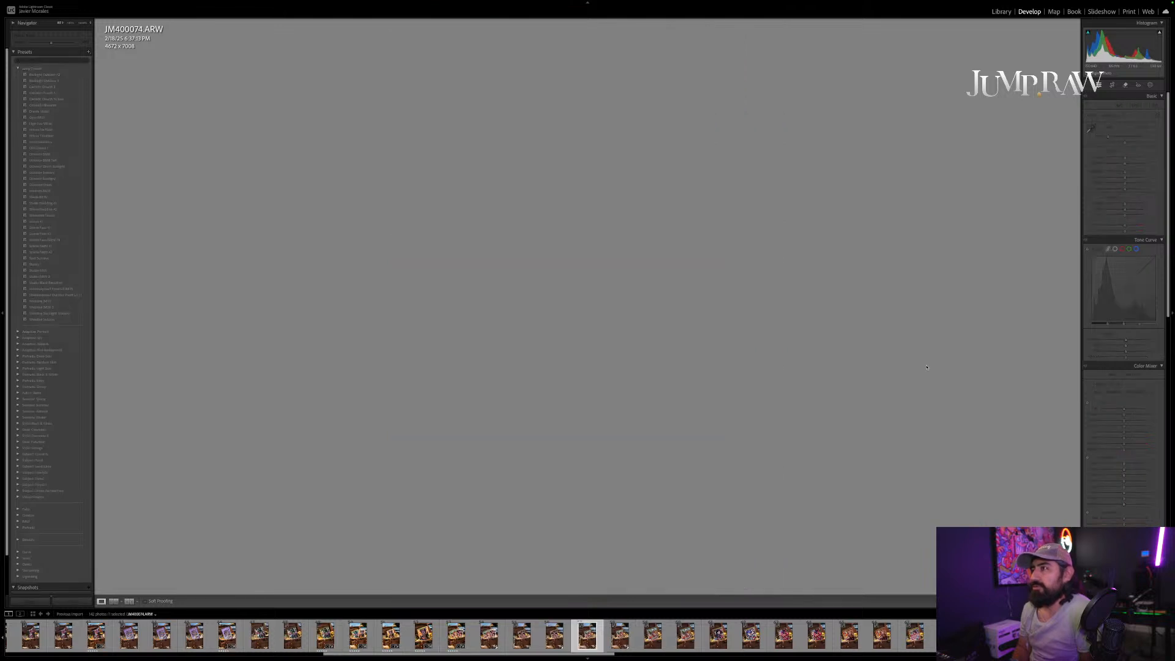
pyautogui.press('Left')
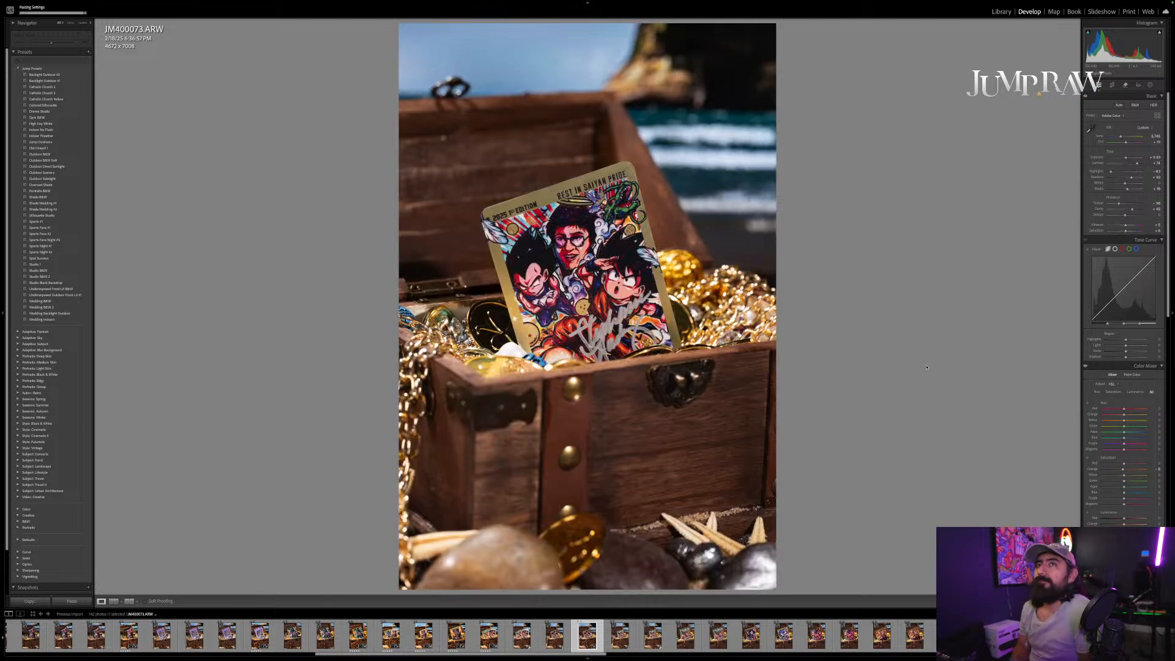
pyautogui.press('super+shift+v')
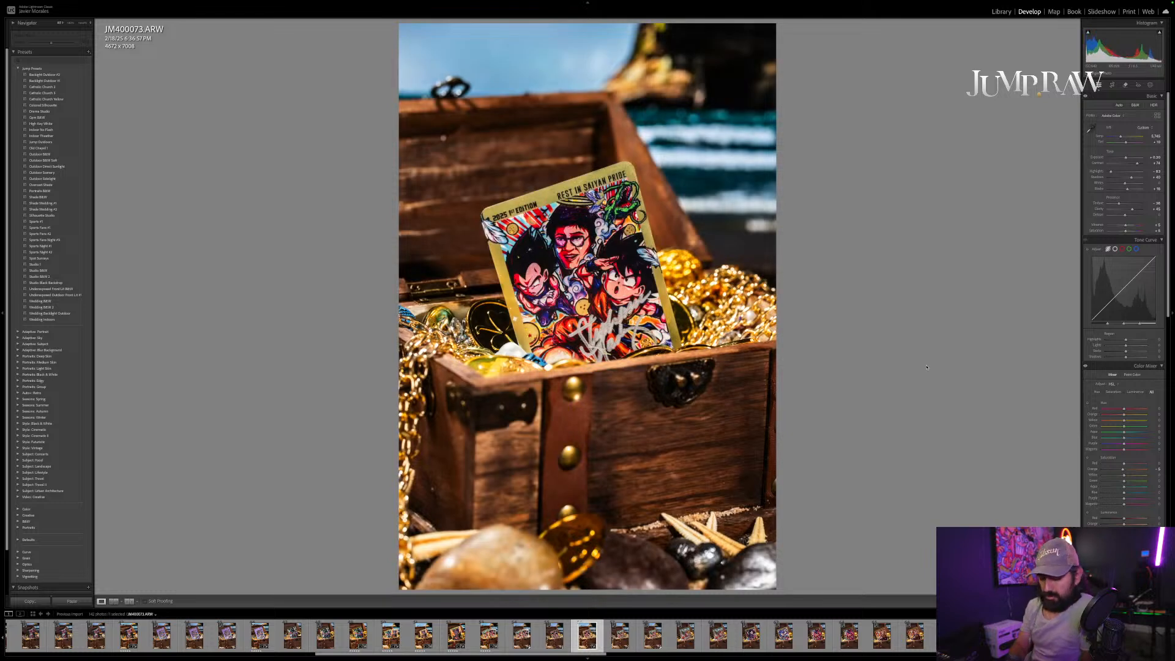
# Step: Rate JM400073 five stars and straighten it with a slight rotation
pyautogui.press('5')
pyautogui.press('r')
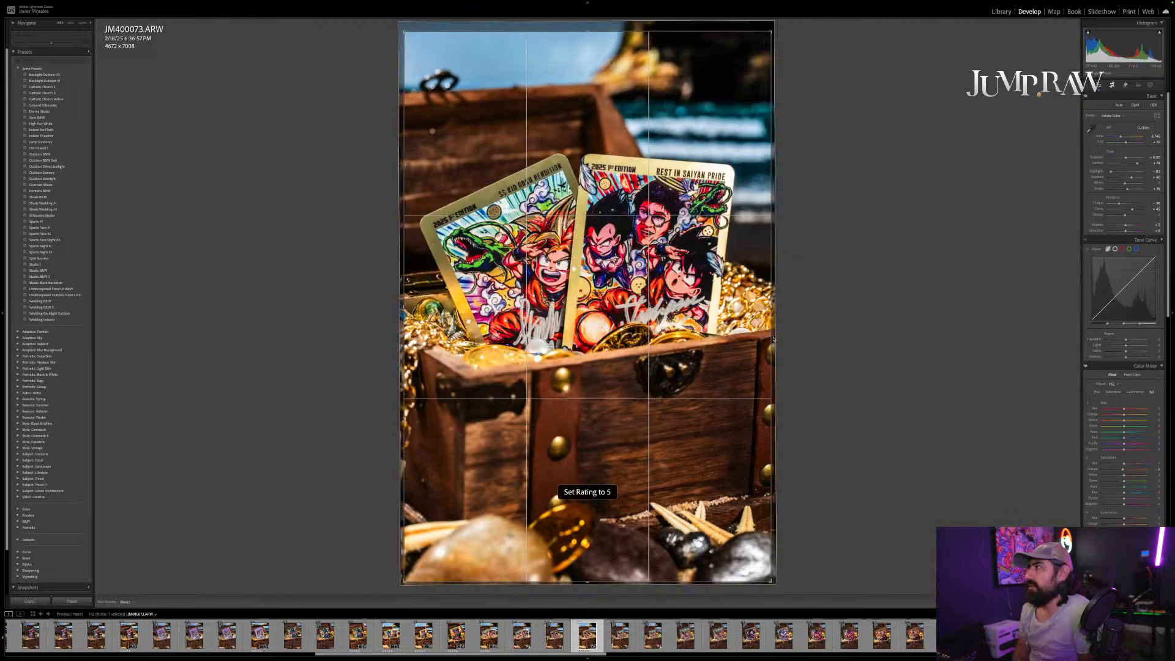
pyautogui.moveTo(792, 338); pyautogui.dragTo(789, 332)
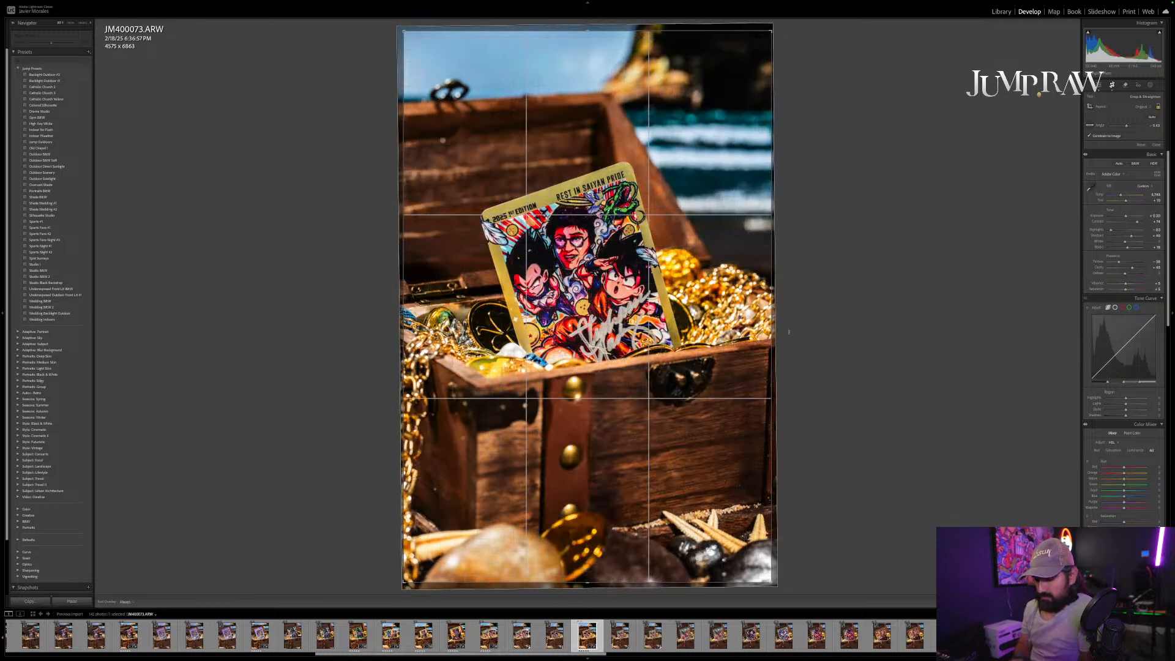
pyautogui.press('r')
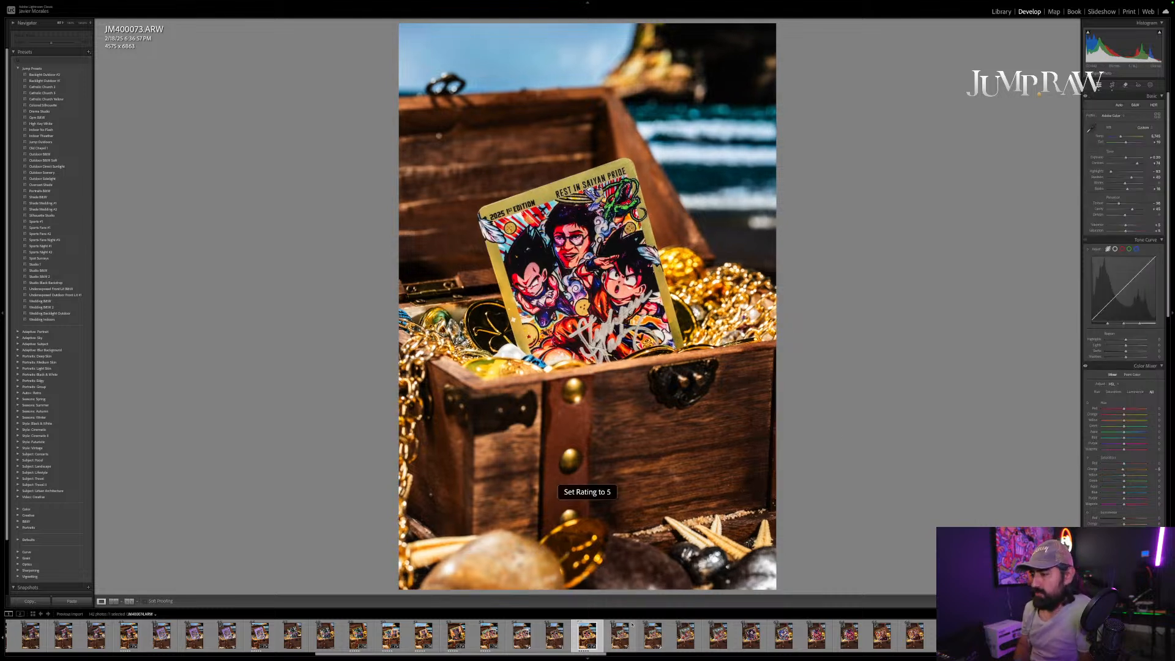
# Step: Rate JM400075, the SS Kid Goku card in the chest, five stars and develop it with straightening and the copied settings
pyautogui.click(663, 635)
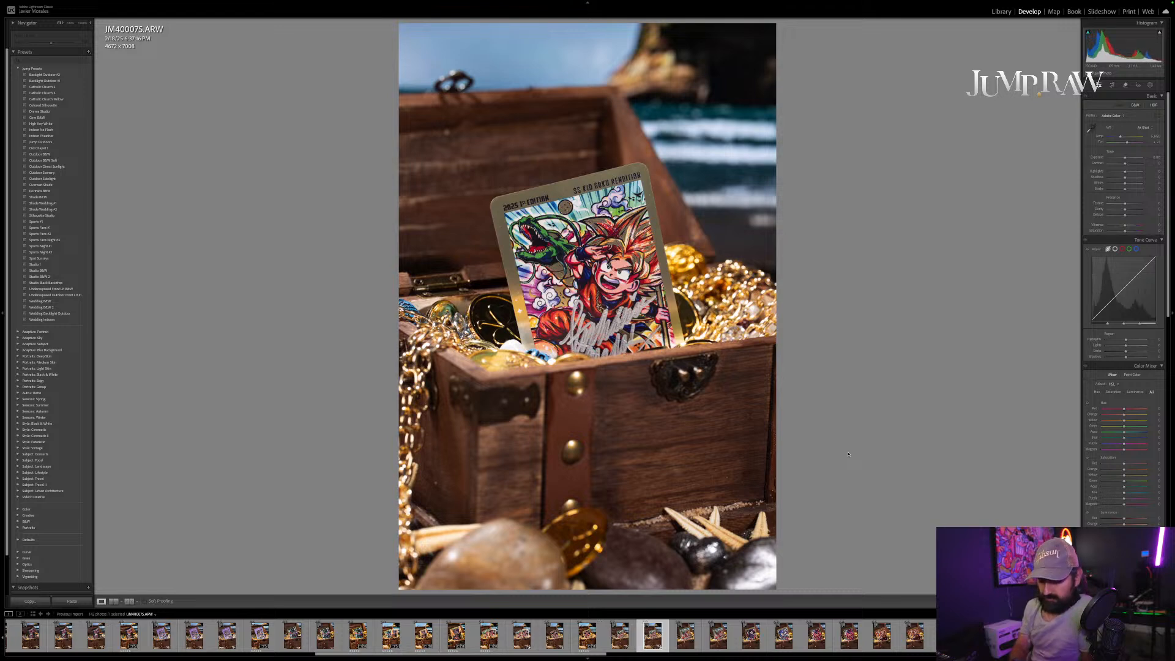
pyautogui.press('5')
pyautogui.press('r')
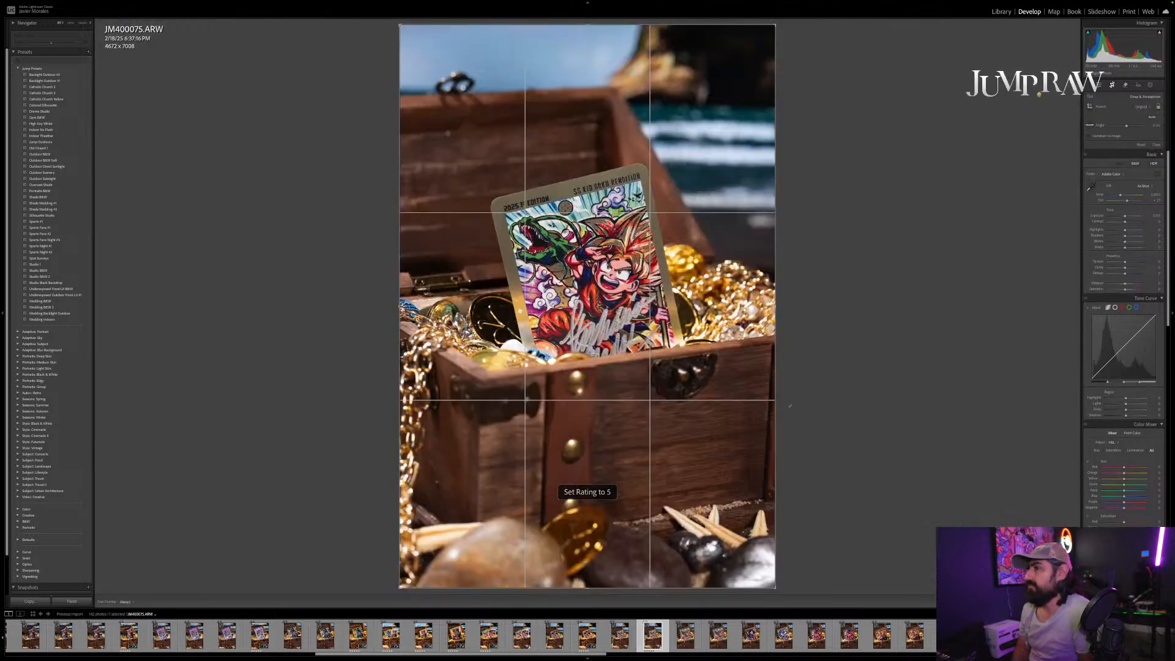
pyautogui.moveTo(789, 406); pyautogui.dragTo(836, 364)
pyautogui.press('Return')
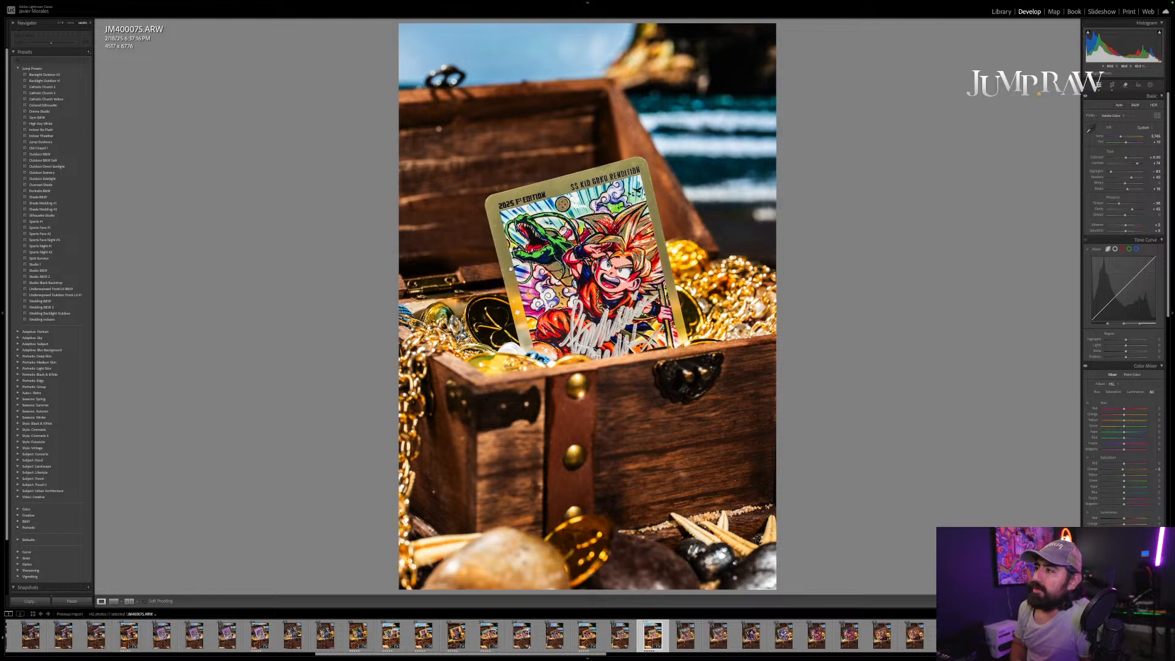
pyautogui.click(511, 268)
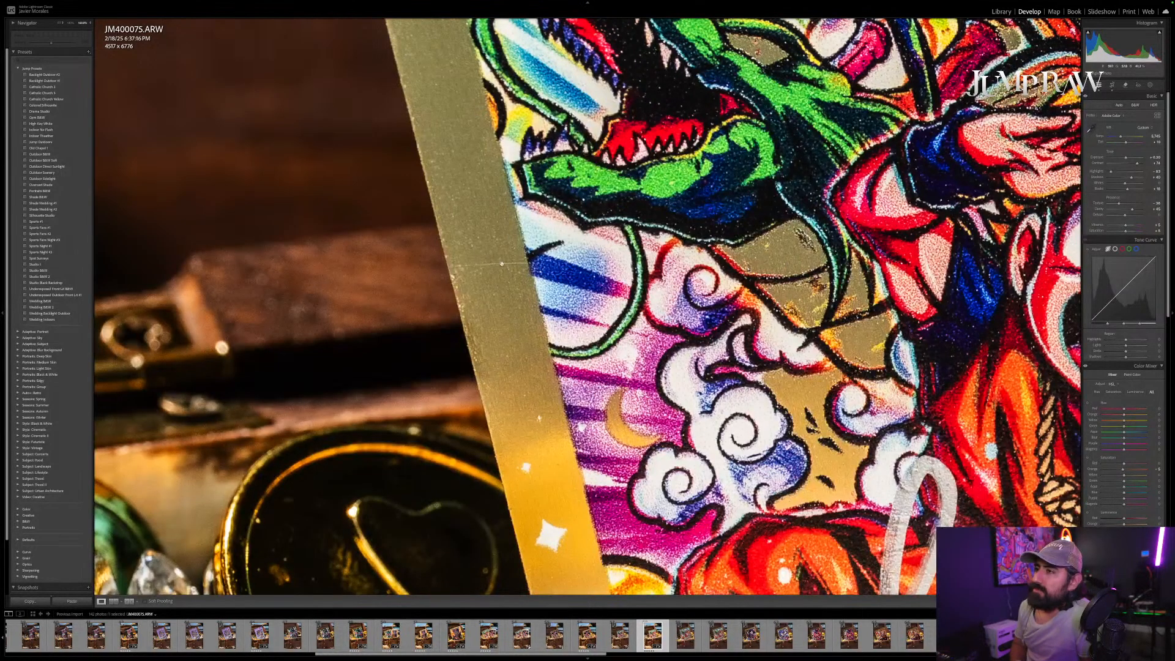
pyautogui.scroll(-4, 530, 282)
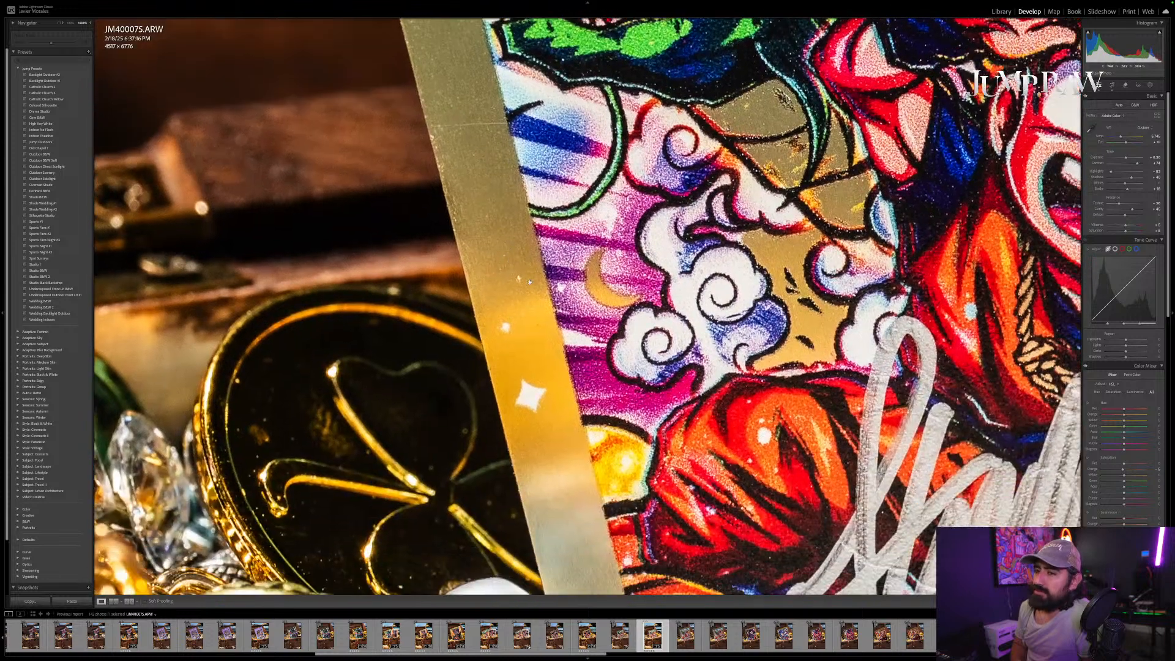
pyautogui.scroll(-2, 529, 282)
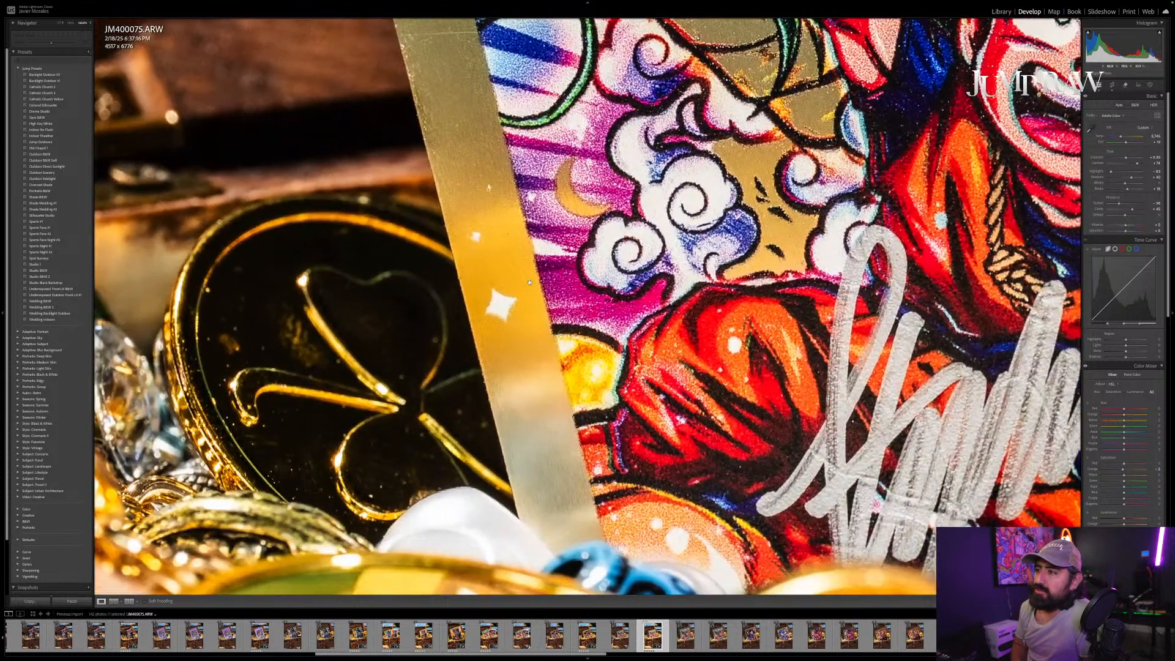
pyautogui.scroll(-2, 540, 389)
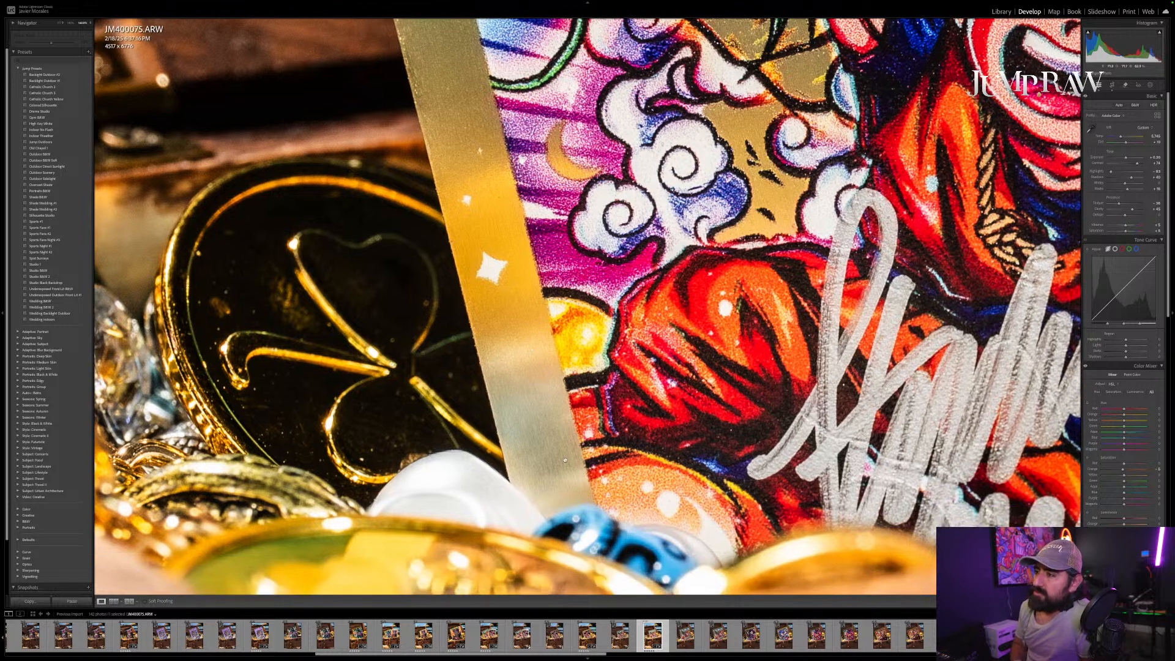
pyautogui.click(537, 376)
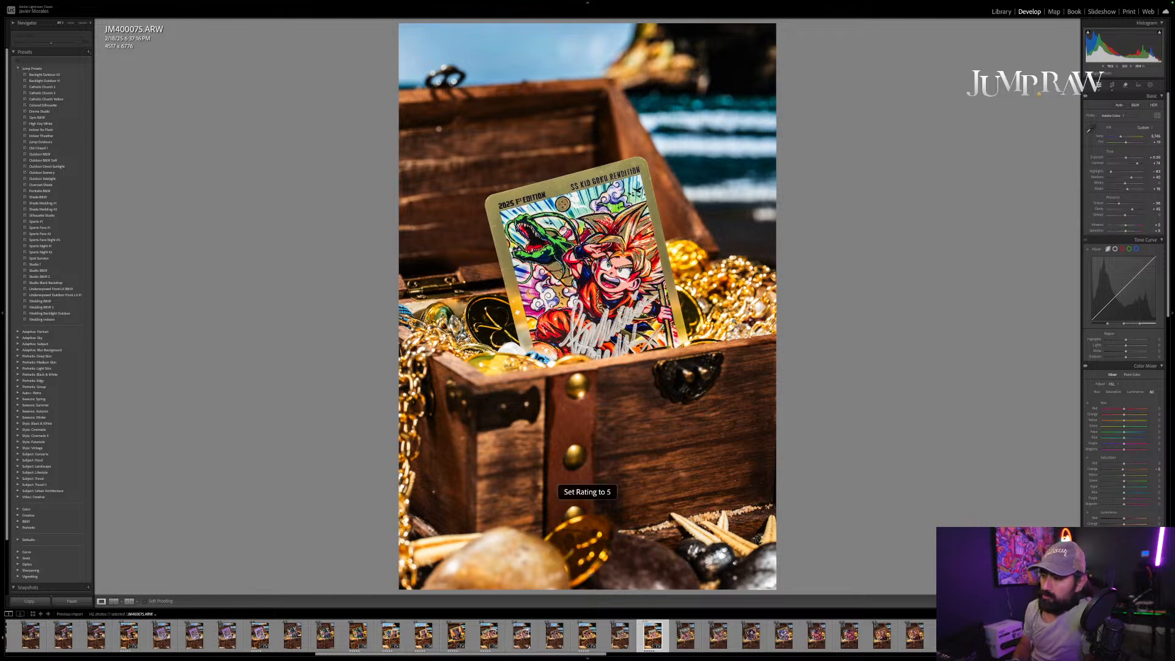
# Step: Paste the copied develop settings onto JM400076, the first SS Kid Goku card close-up, and rate it five stars
pyautogui.press('Right')
pyautogui.press('Right')
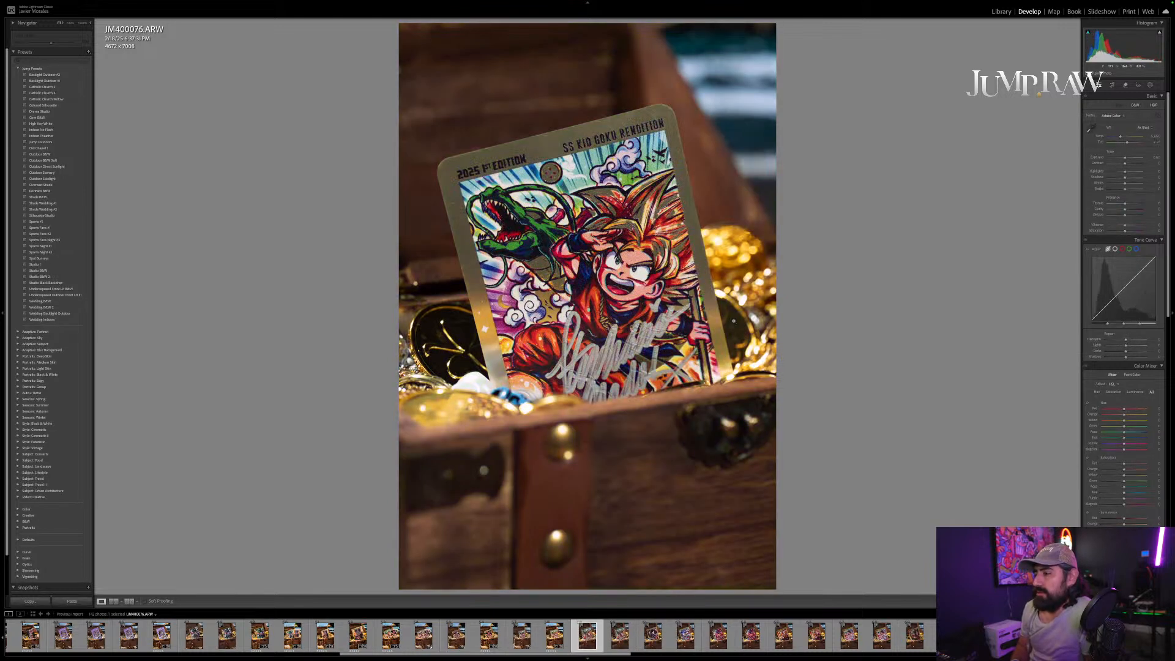
pyautogui.press('Right')
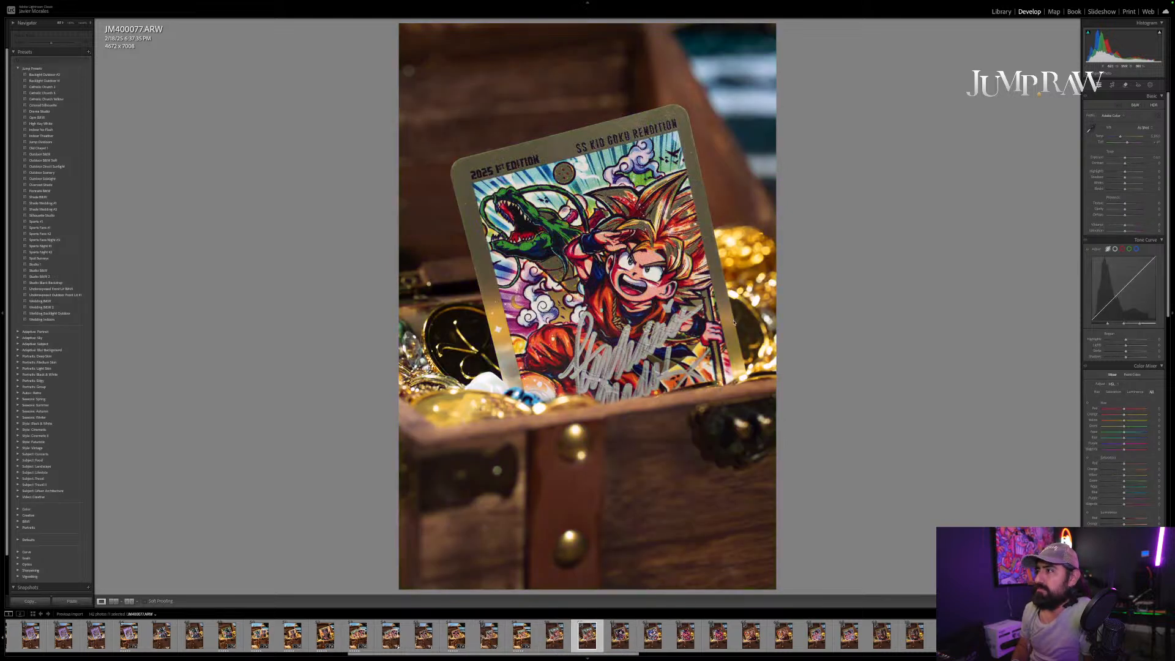
pyautogui.press('Left')
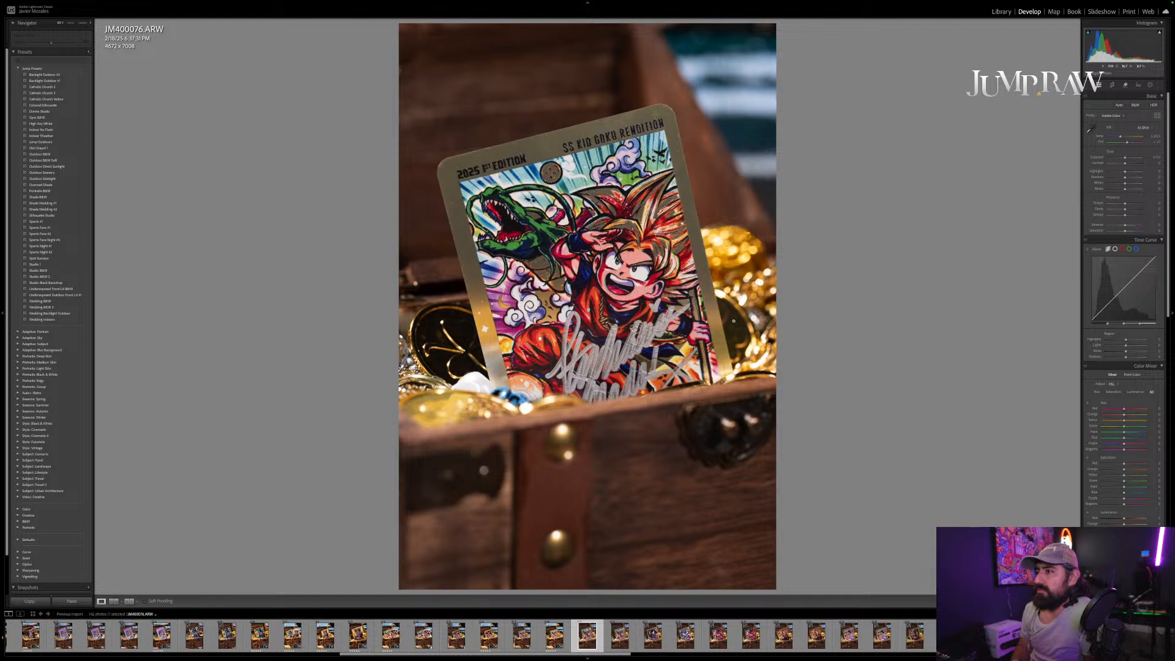
pyautogui.hotkey('ctrl', 'shift', 'v')
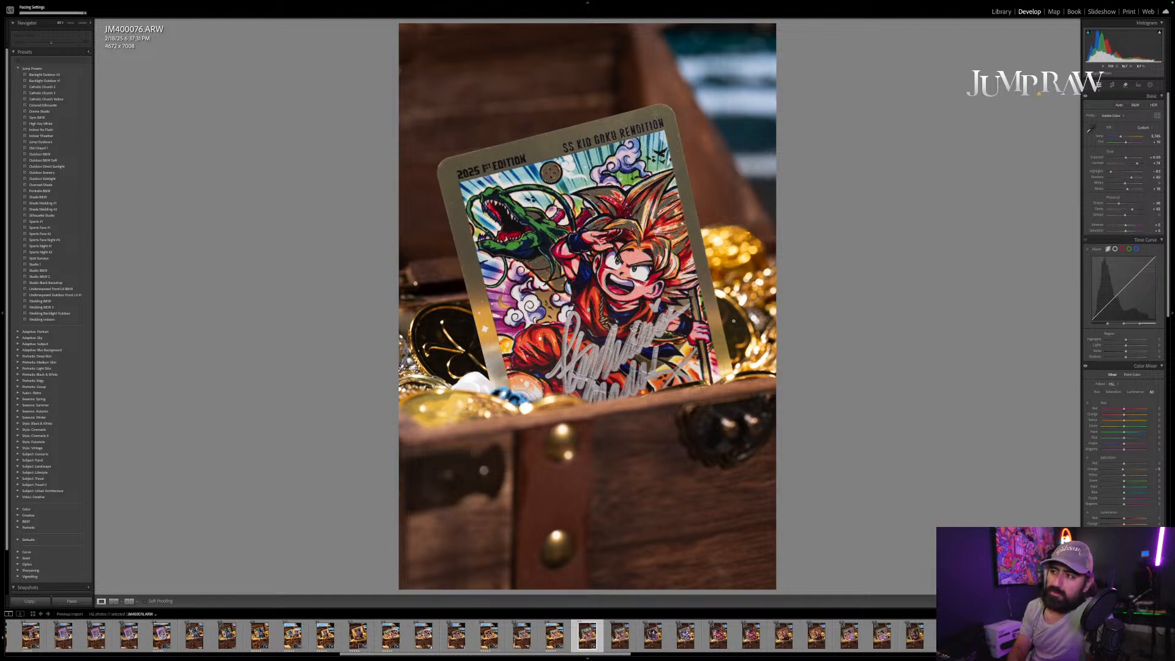
pyautogui.press('5')
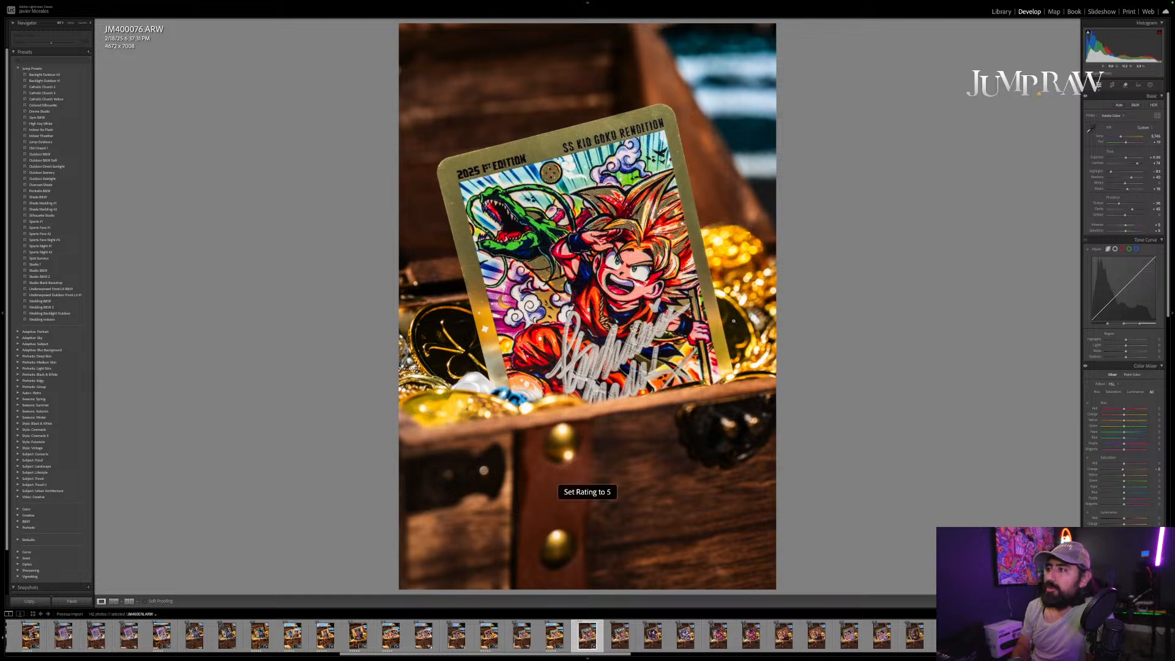
# Step: Straighten JM400076 with a very slight rotation, keeping its rating at five stars
pyautogui.press('r')
pyautogui.moveTo(836, 348); pyautogui.dragTo(835, 346)
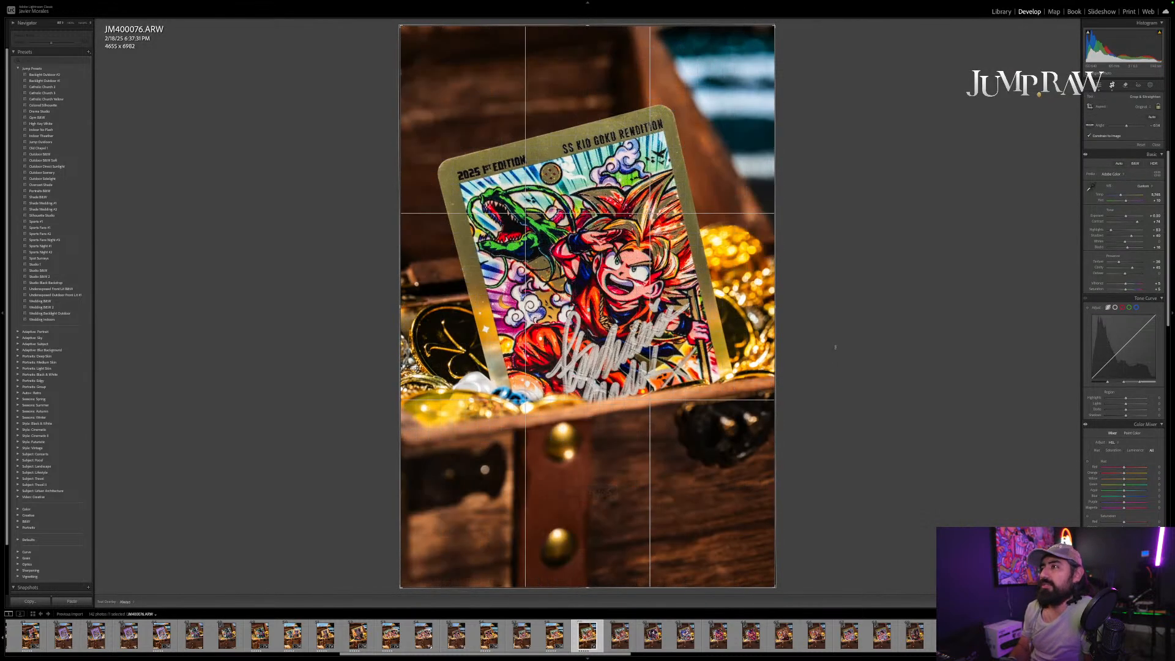
pyautogui.press('r')
pyautogui.press('5')
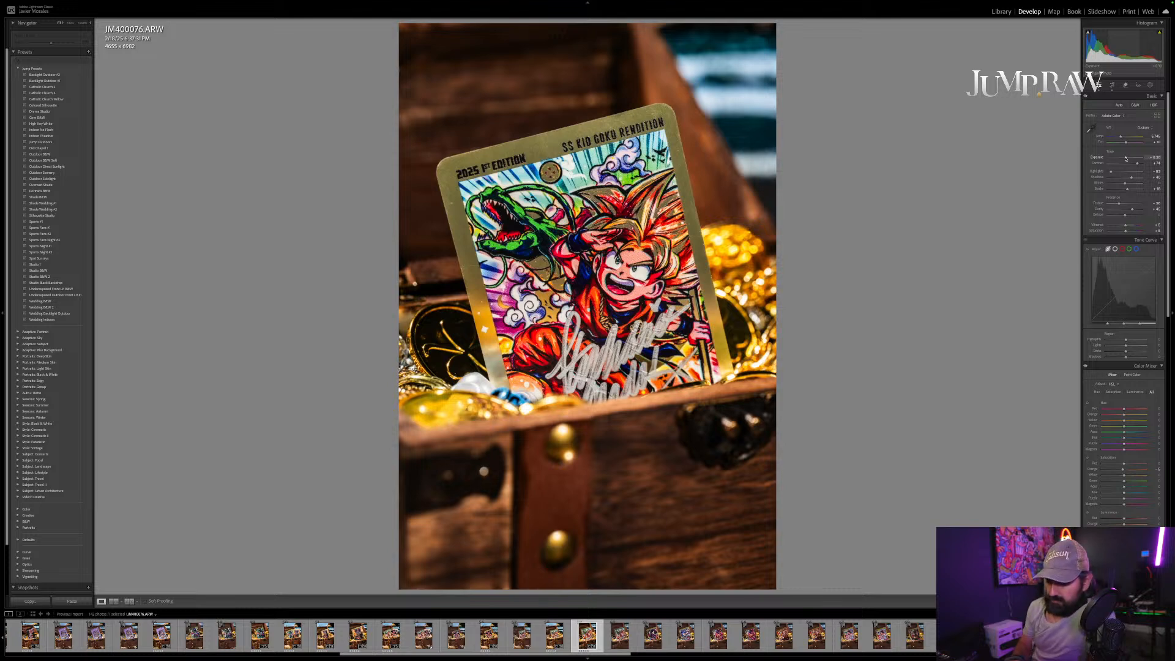
pyautogui.press('5')
# Step: Skip JM400077 and paste the copied develop settings onto JM400078, the 2024 Shadow Rings Rendition card
pyautogui.press('Right')
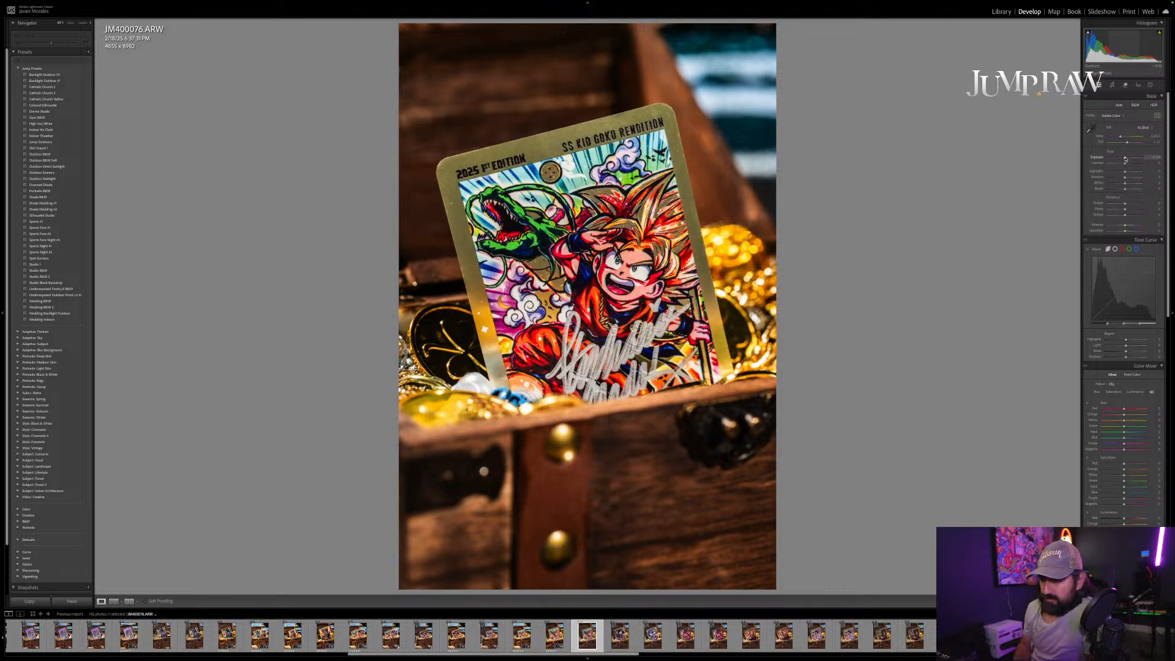
pyautogui.press('Right')
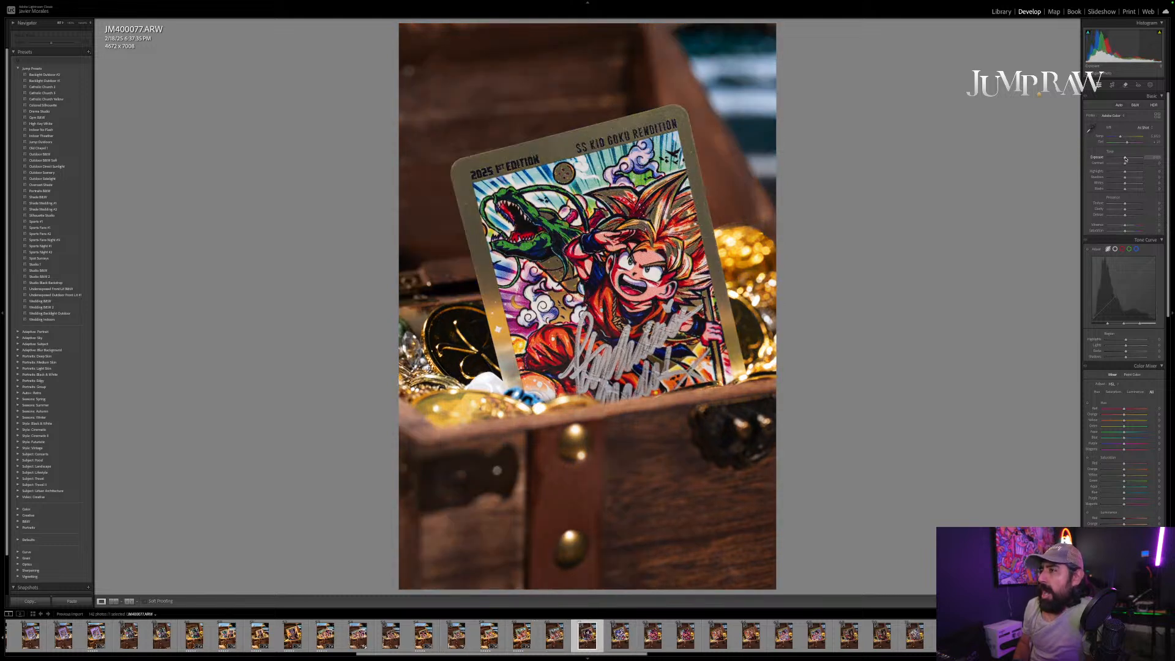
pyautogui.press('Right')
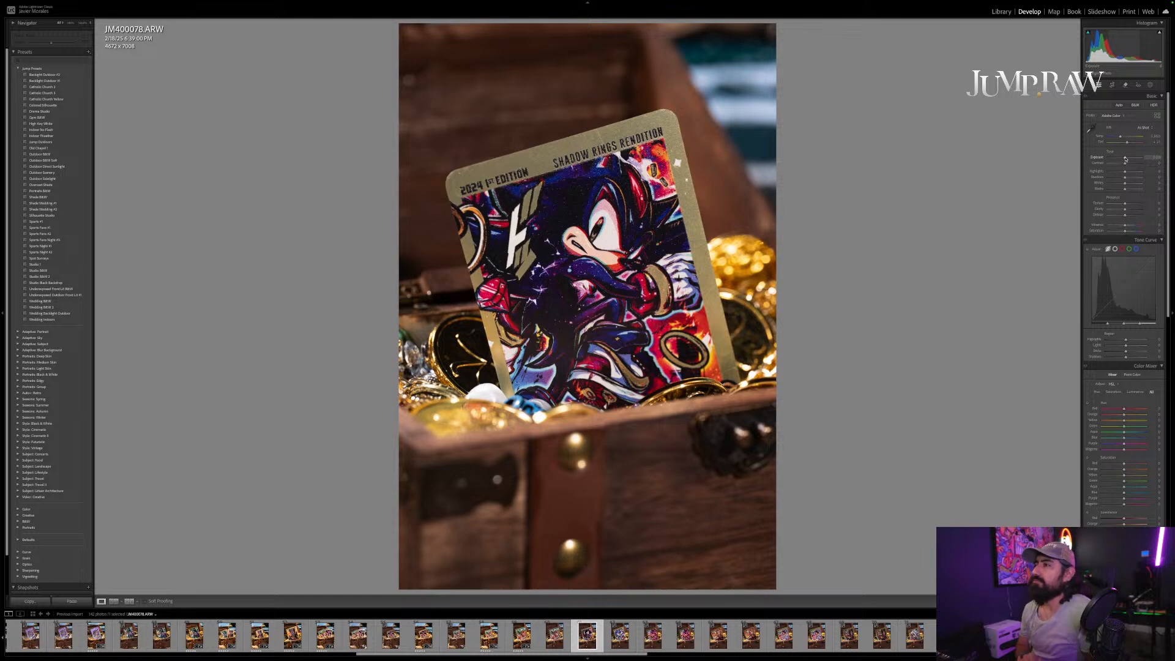
pyautogui.hotkey('ctrl', 'shift', 'v')
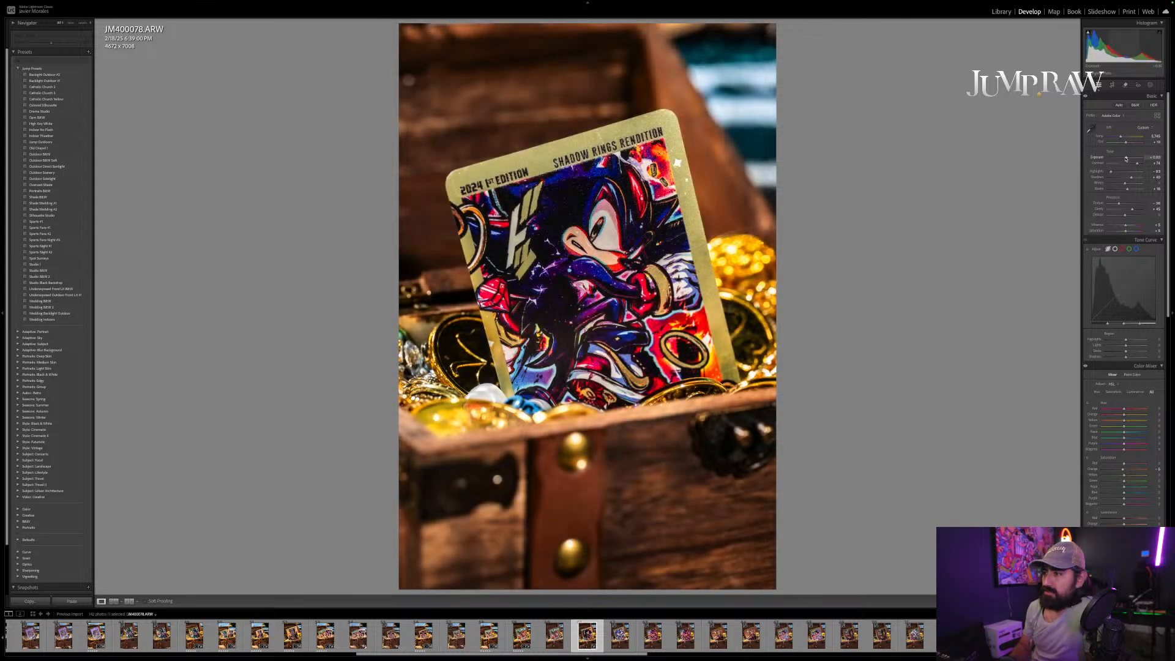
# Step: Copy the develop settings of JM400078 and rate the photo five stars
pyautogui.press('shift+super+c')
pyautogui.press('Return')
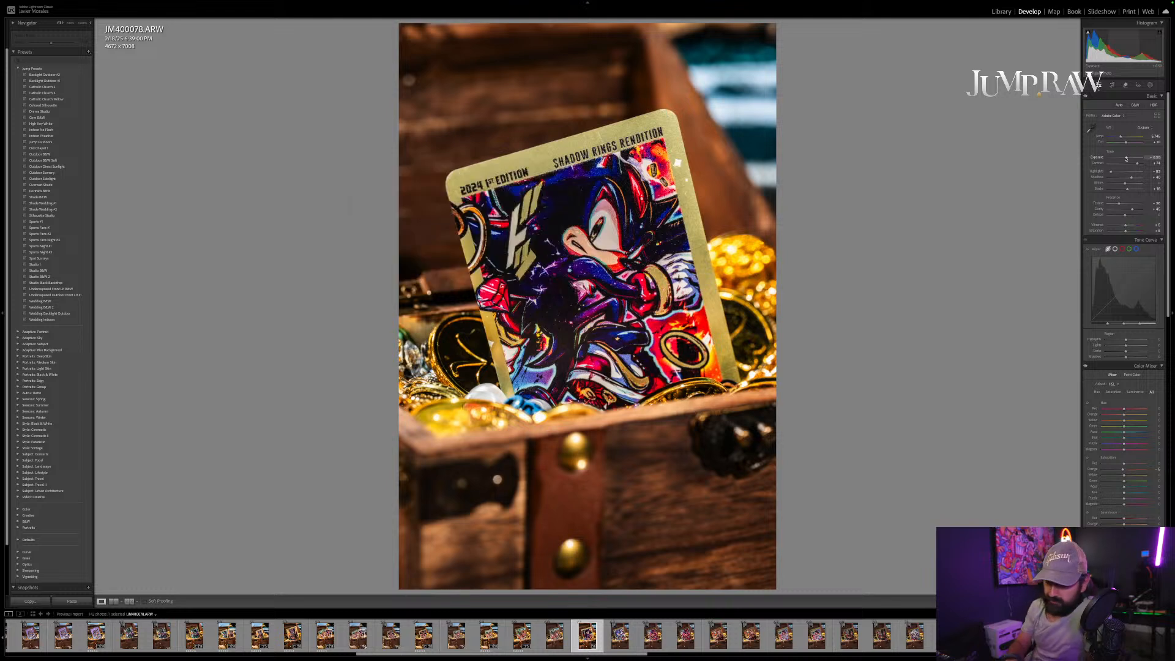
pyautogui.press('5')
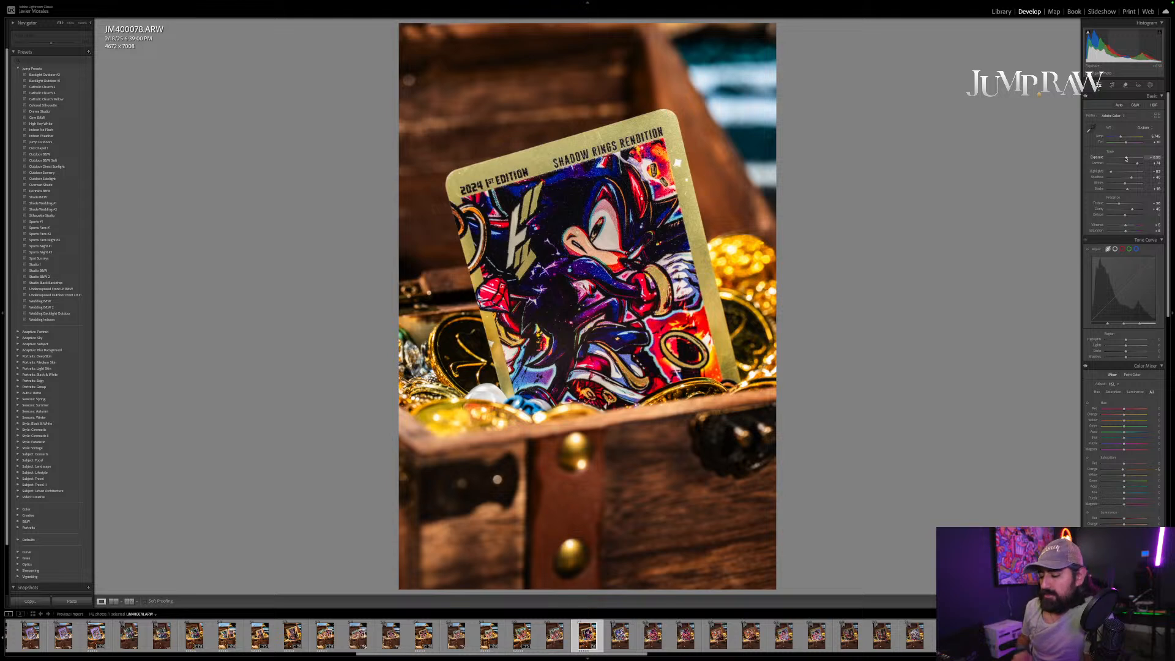
# Step: Paste the copied develop settings onto JM400079, the 2024 Sonic Rings Rendition card
pyautogui.press('Right')
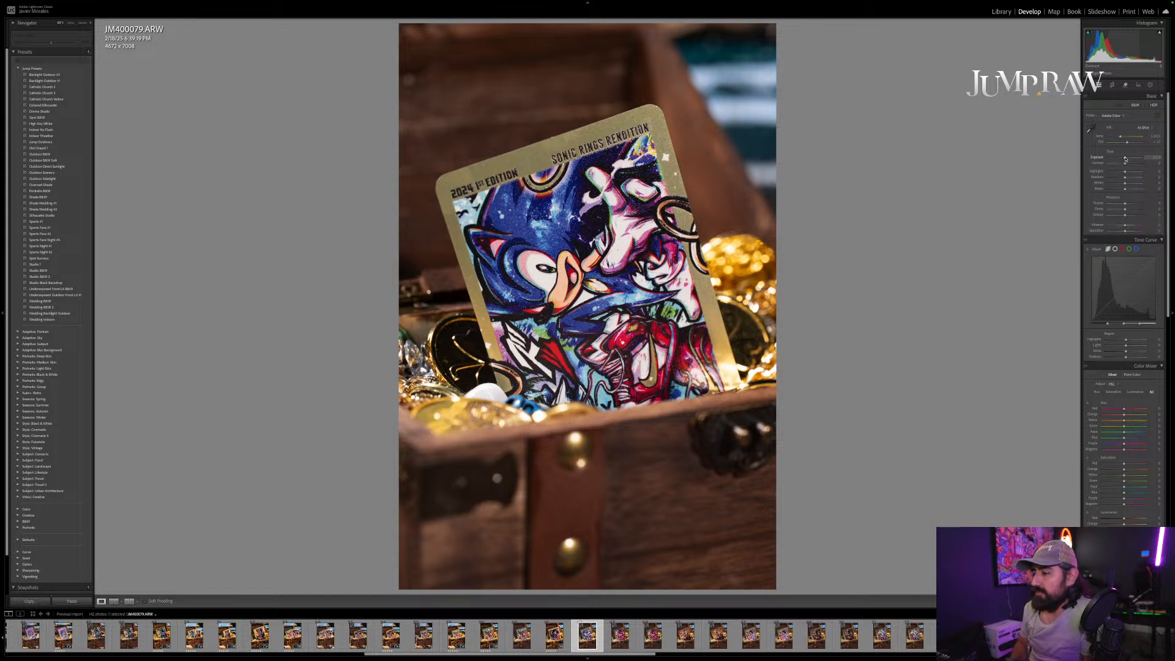
pyautogui.hotkey('ctrl', 'shift', 'v')
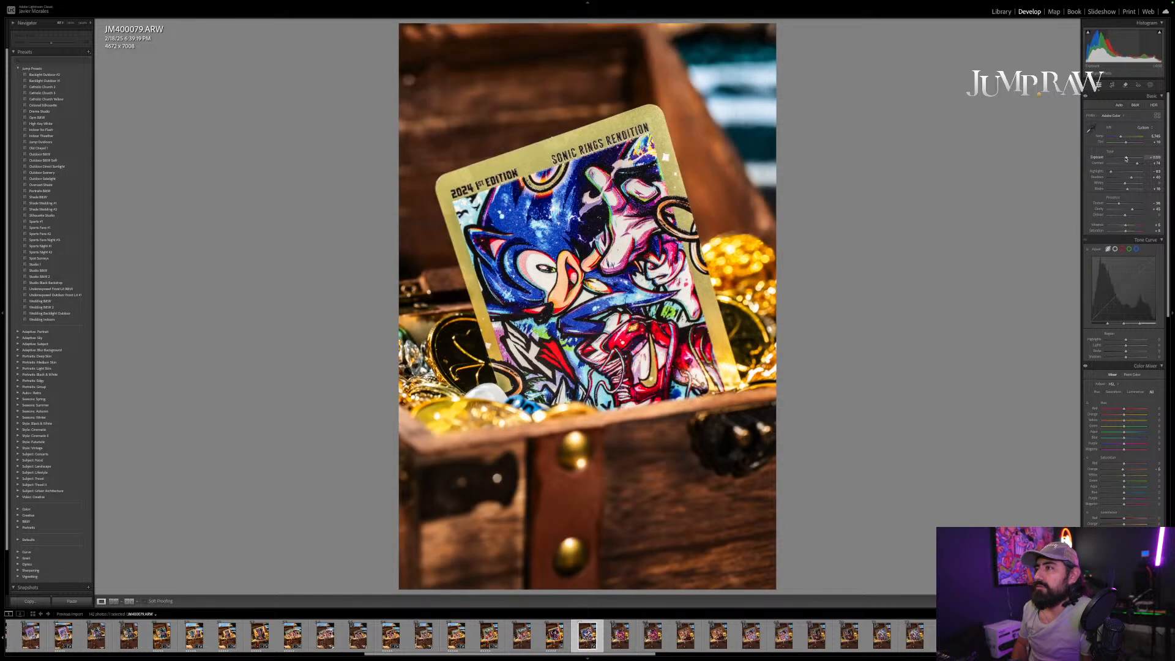
# Step: Rate JM400079 five stars and paste the copied develop settings onto JM400080, the 2024 Tony Killa Chopper card
pyautogui.press('5')
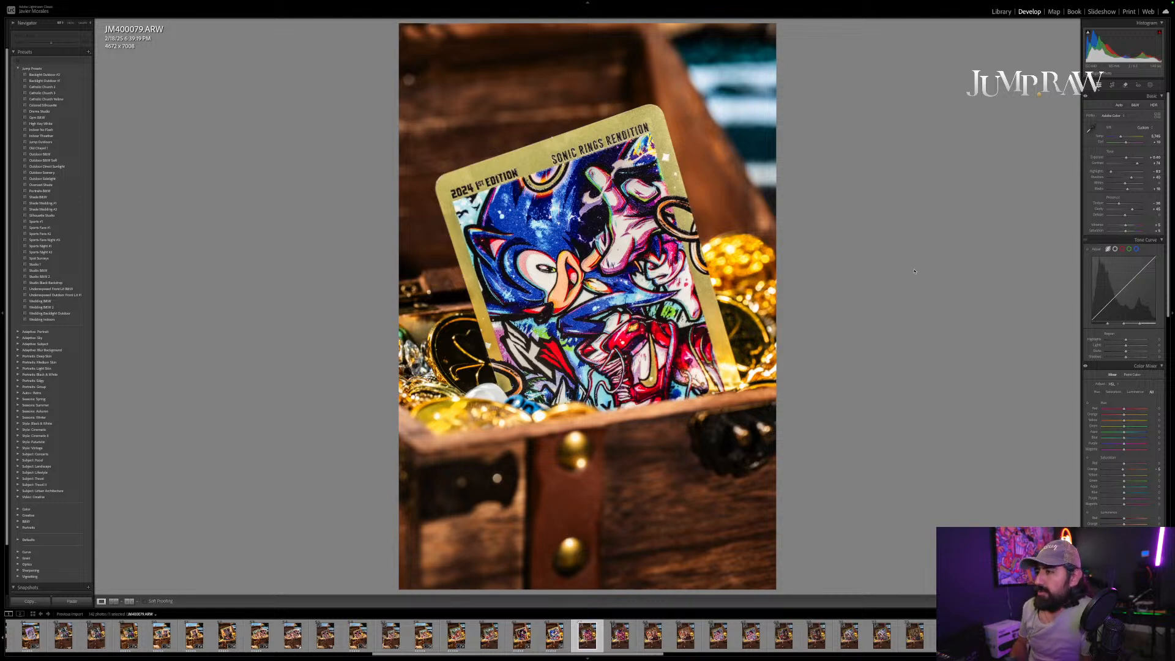
pyautogui.press('Right')
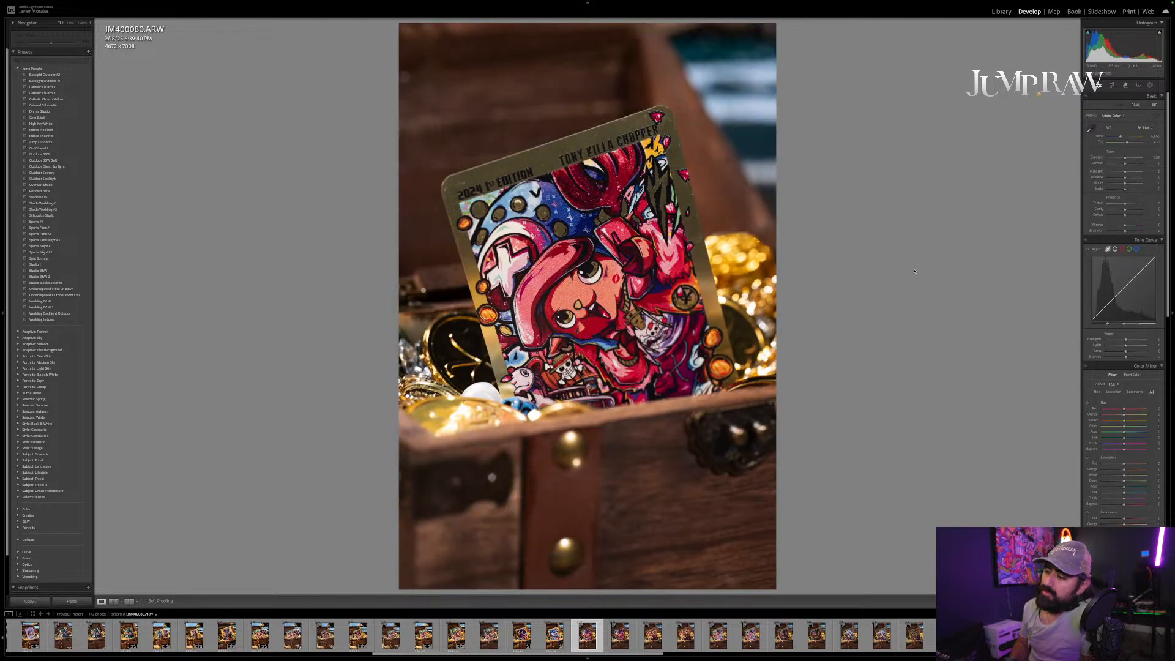
pyautogui.hotkey('ctrl', 'shift', 'v')
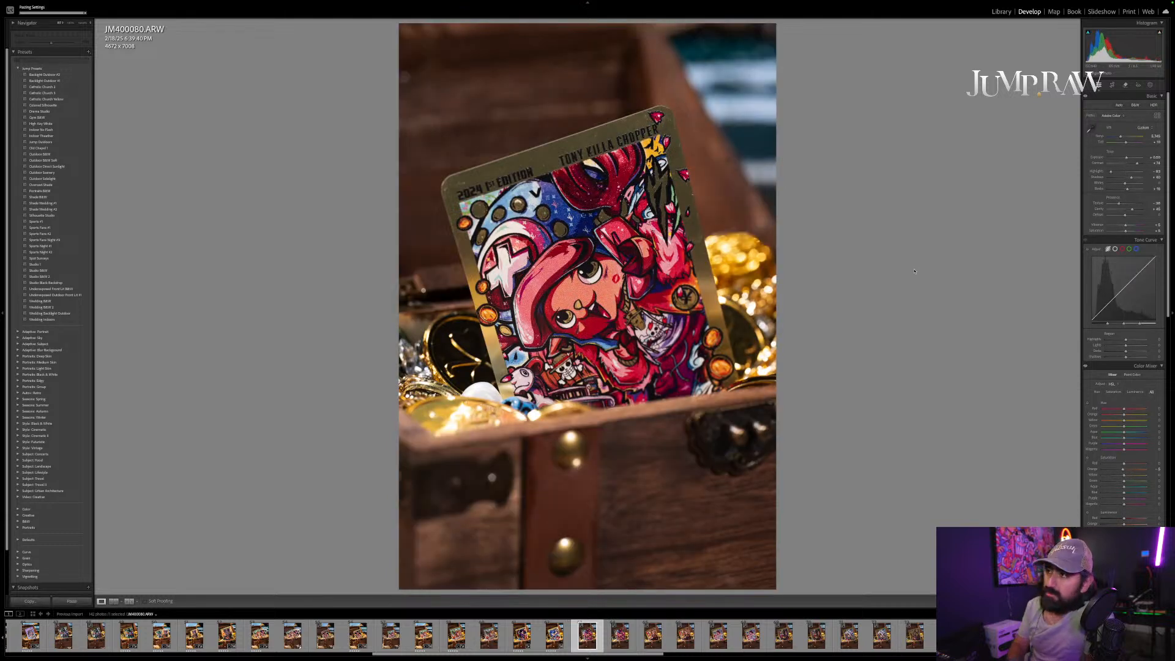
# Step: Rate JM400080 five stars and skip JM400081 to reach JM400082, the 2024 Heart Ablaze Rendition card
pyautogui.press('5')
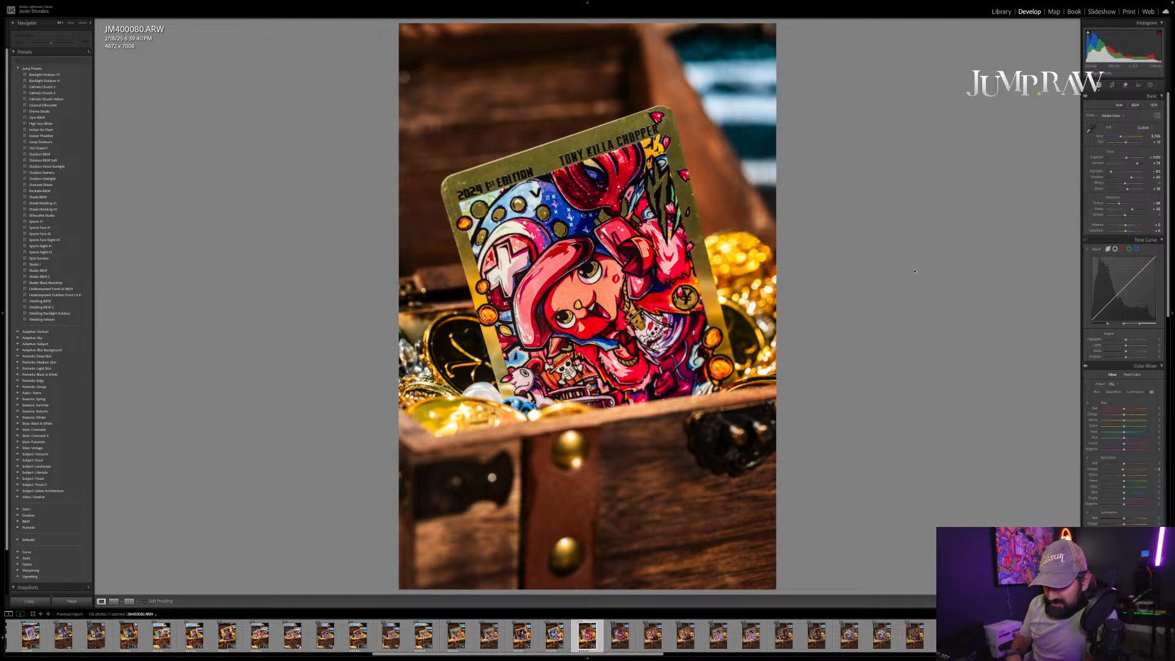
pyautogui.press('5')
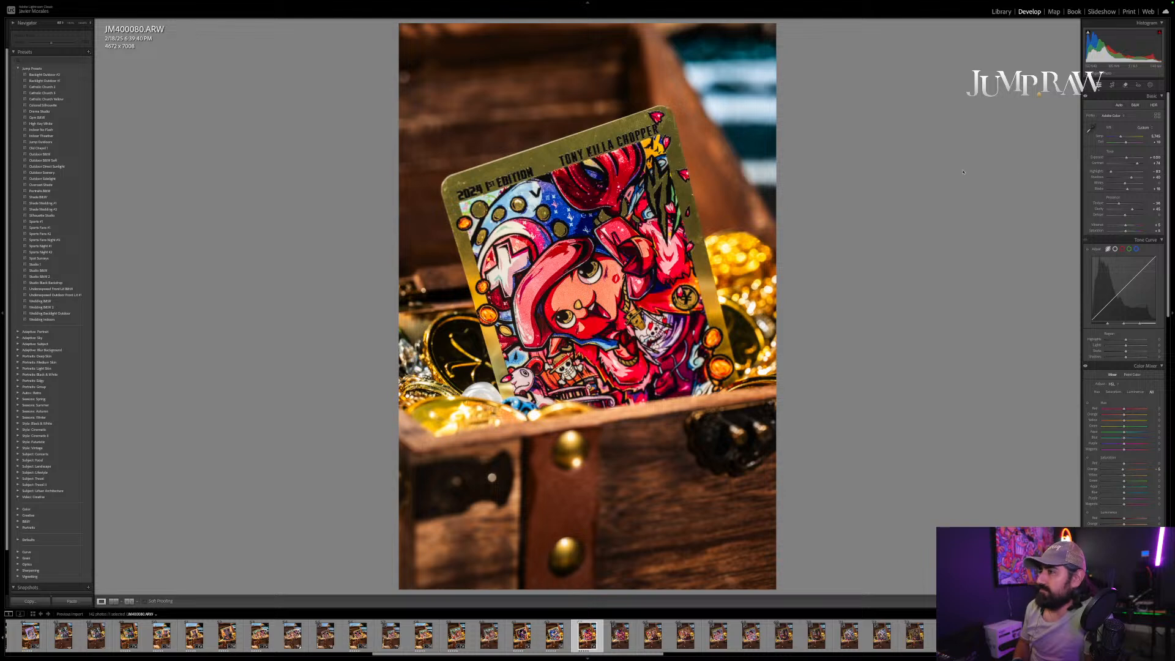
pyautogui.press('5')
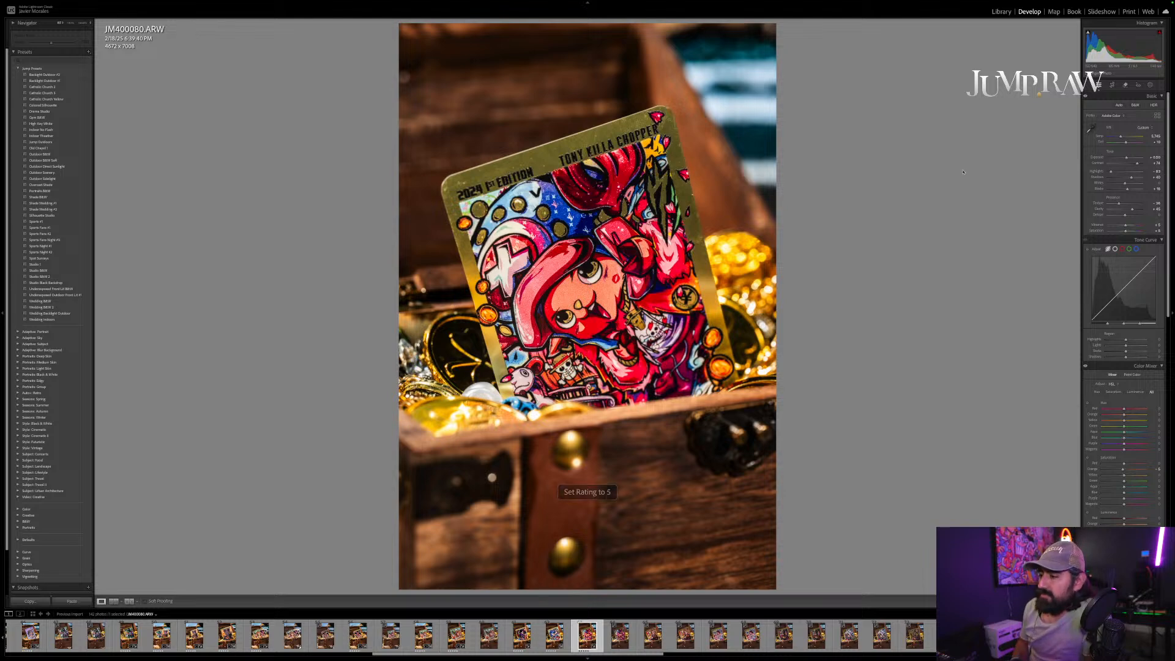
pyautogui.press('Right')
pyautogui.press('Right')
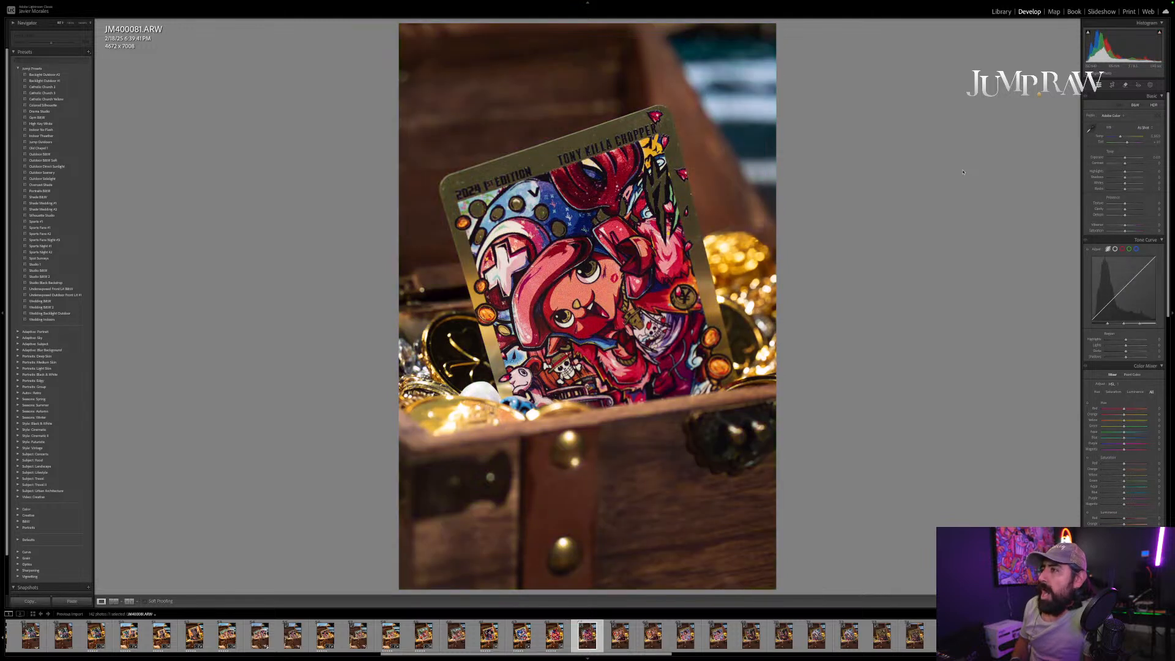
pyautogui.press('Right')
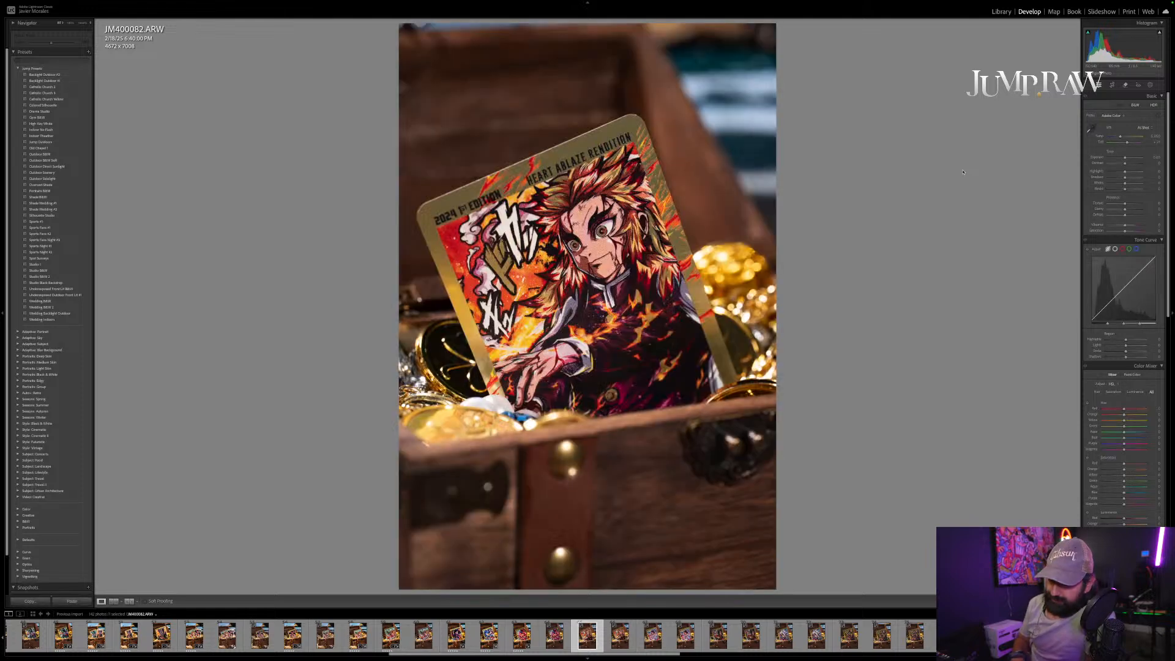
pyautogui.press('r')
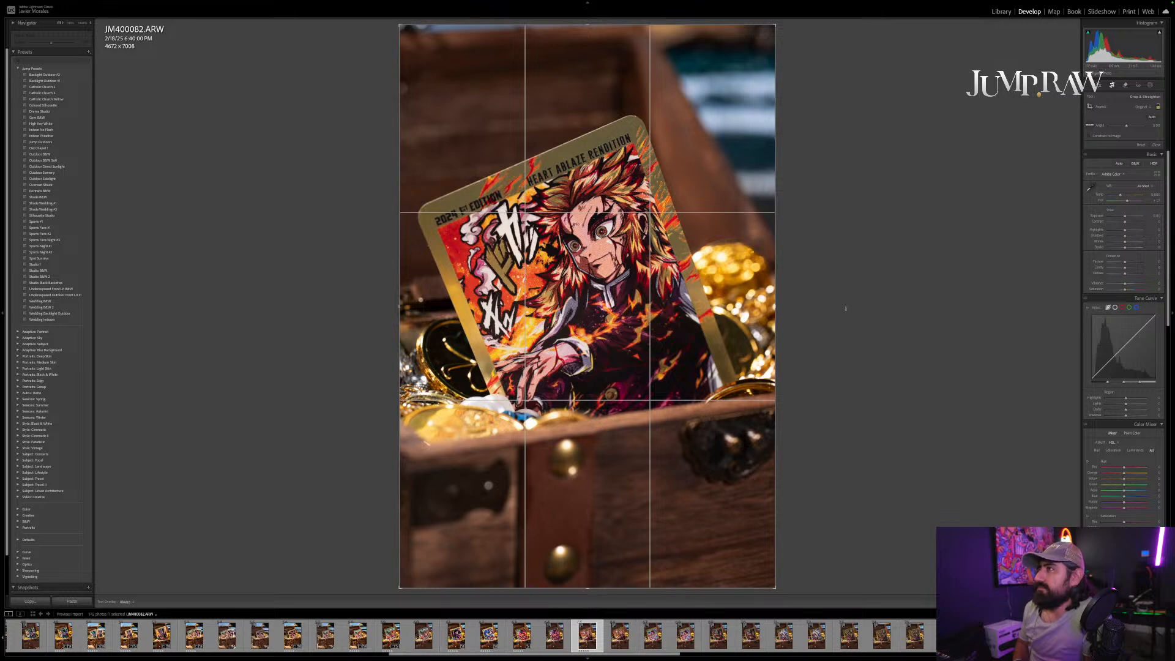
pyautogui.moveTo(845, 309); pyautogui.dragTo(847, 311)
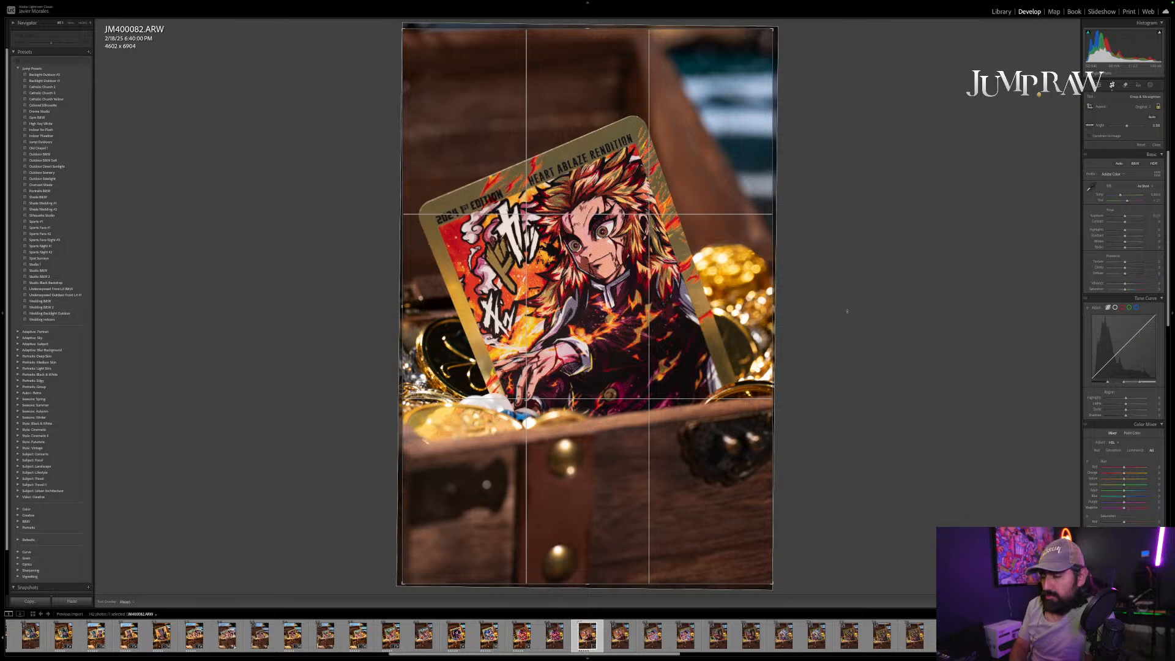
pyautogui.hotkey('ctrl', 'z')
pyautogui.hotkey('ctrl', 'z')
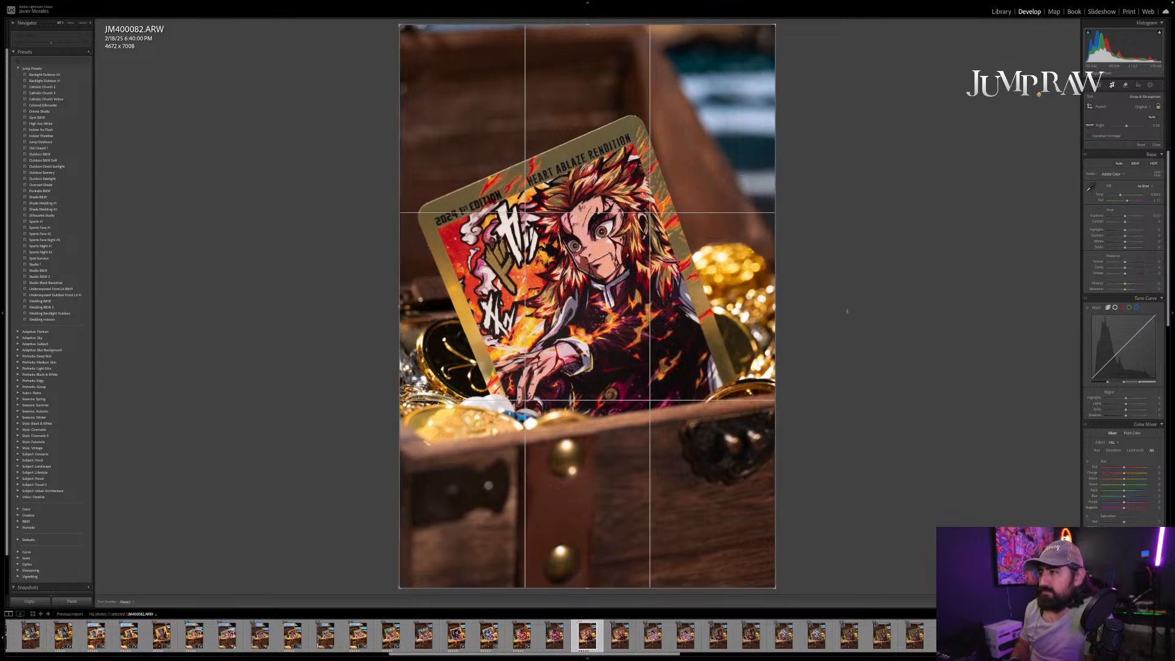
# Step: Paste the copied develop settings onto JM400082 and straighten the photo with a slight clockwise rotation
pyautogui.press('r')
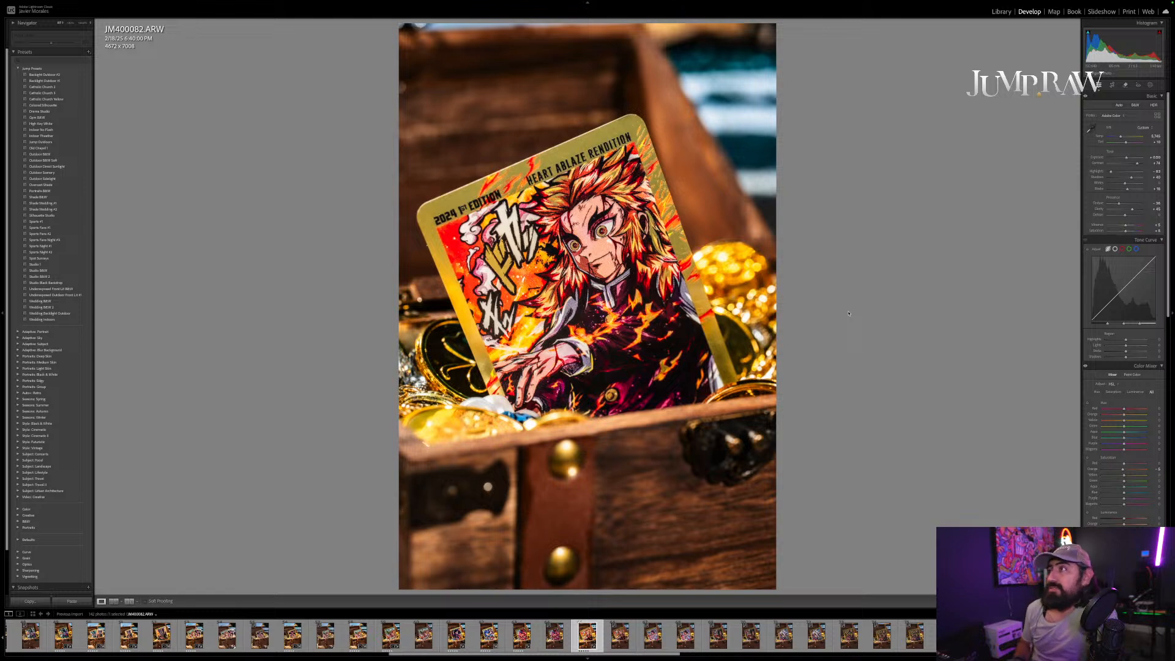
pyautogui.press('r')
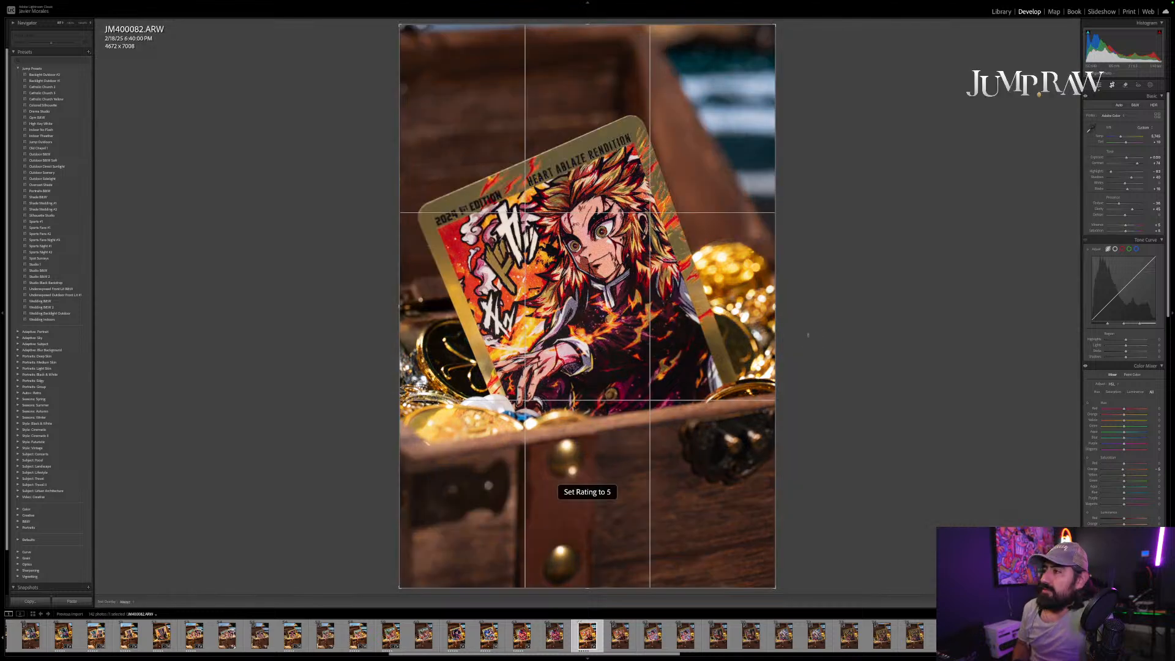
pyautogui.moveTo(796, 315); pyautogui.dragTo(798, 336)
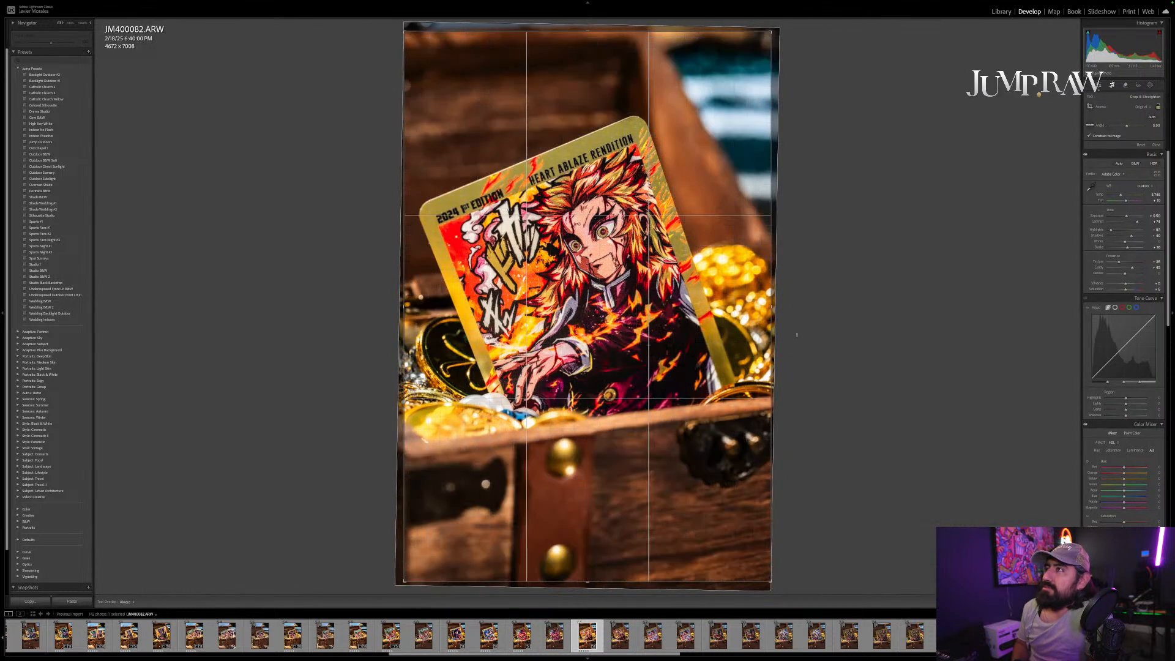
pyautogui.press('Return')
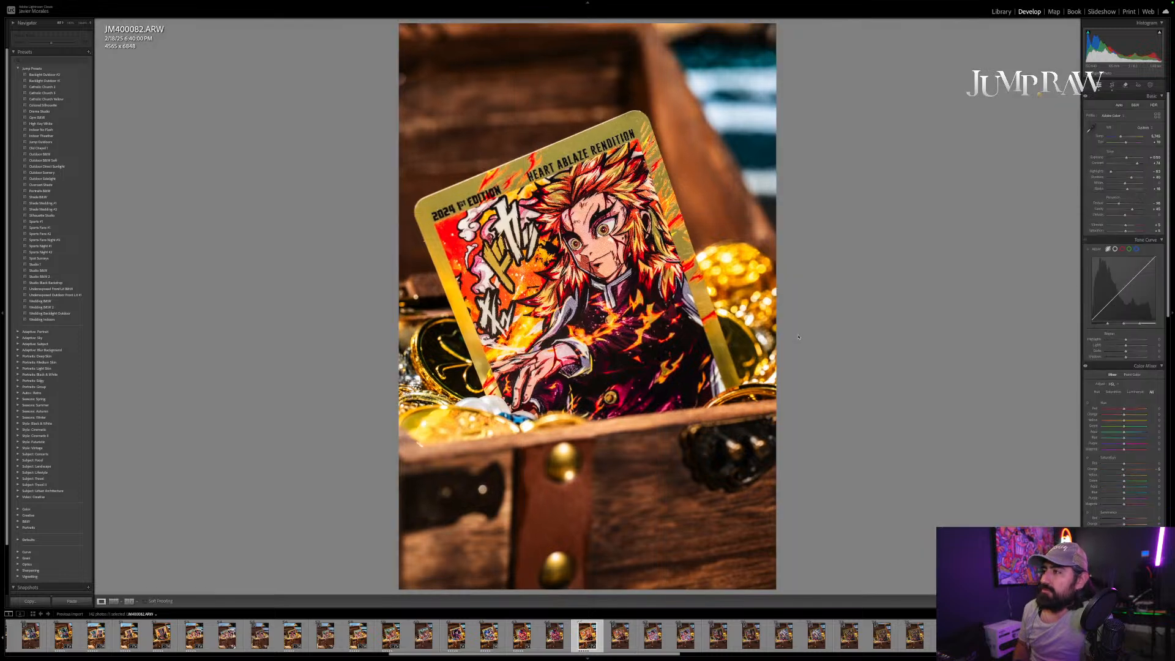
# Step: Rate JM400082 five stars and copy its develop settings with the preselected options
pyautogui.press('5')
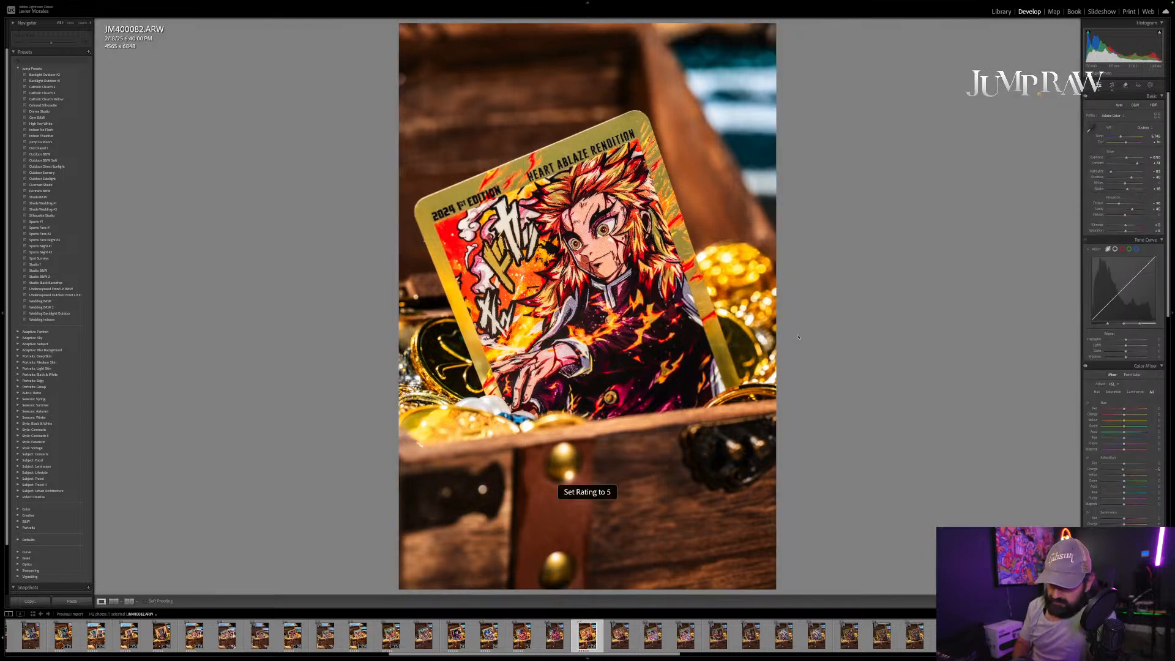
pyautogui.hotkey('ctrl', 'shift', 'c')
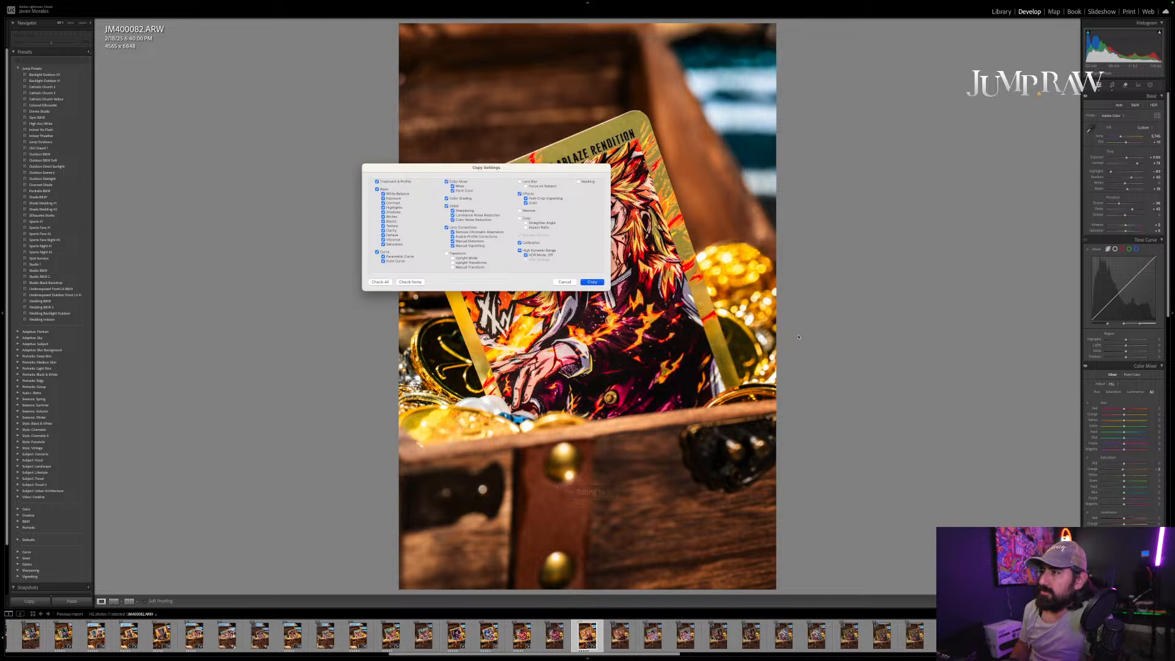
pyautogui.press('Return')
# Step: Skip JM400083 and JM400084 and paste the copied develop settings onto JM400085, the 2024 Vyrus Hadouken Rendition card
pyautogui.press('Right')
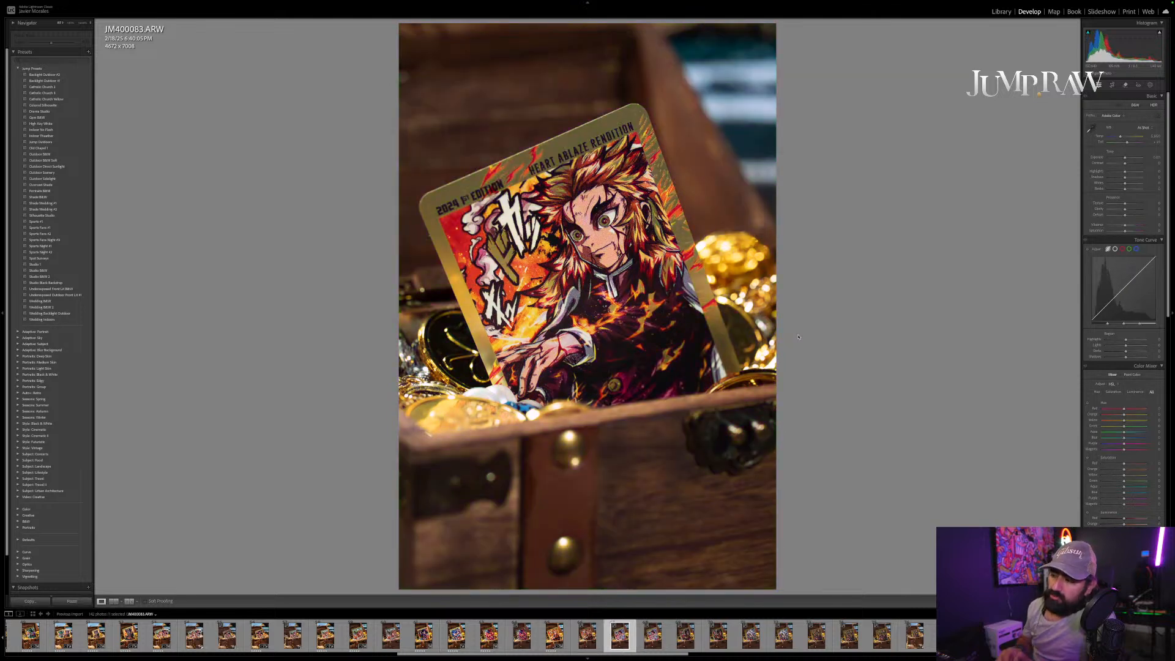
pyautogui.press('Right')
pyautogui.press('Right')
pyautogui.hotkey('ctrl', 'shift', 'v')
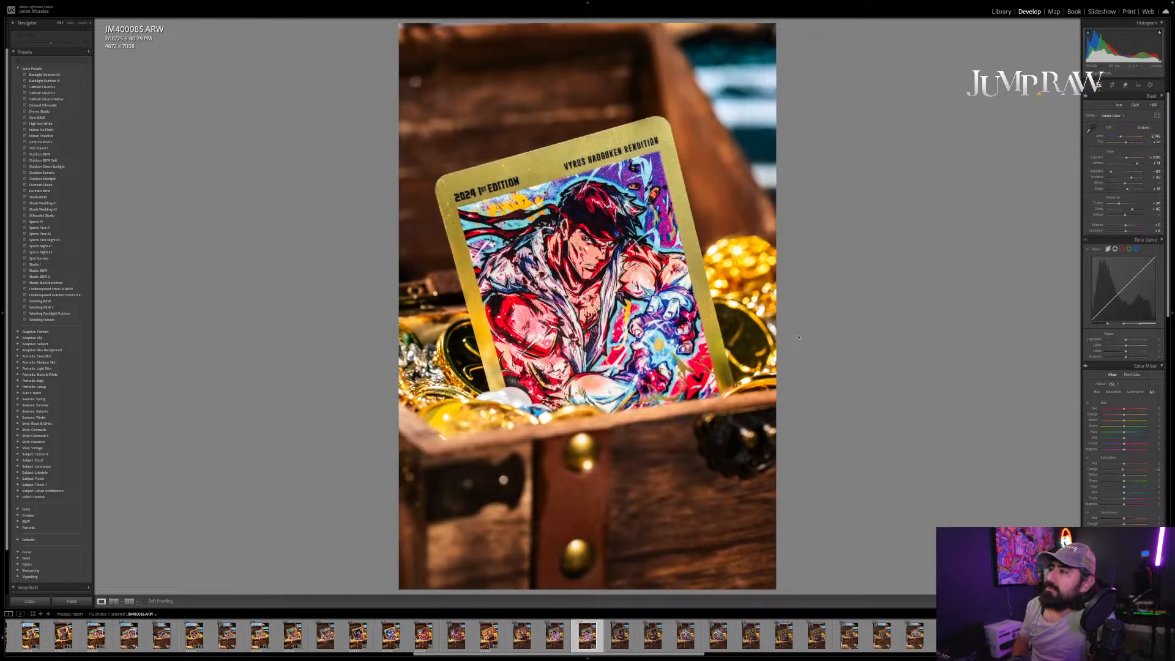
# Step: Straighten JM400085 with a very slight rotation and rate the photo five stars
pyautogui.press('r')
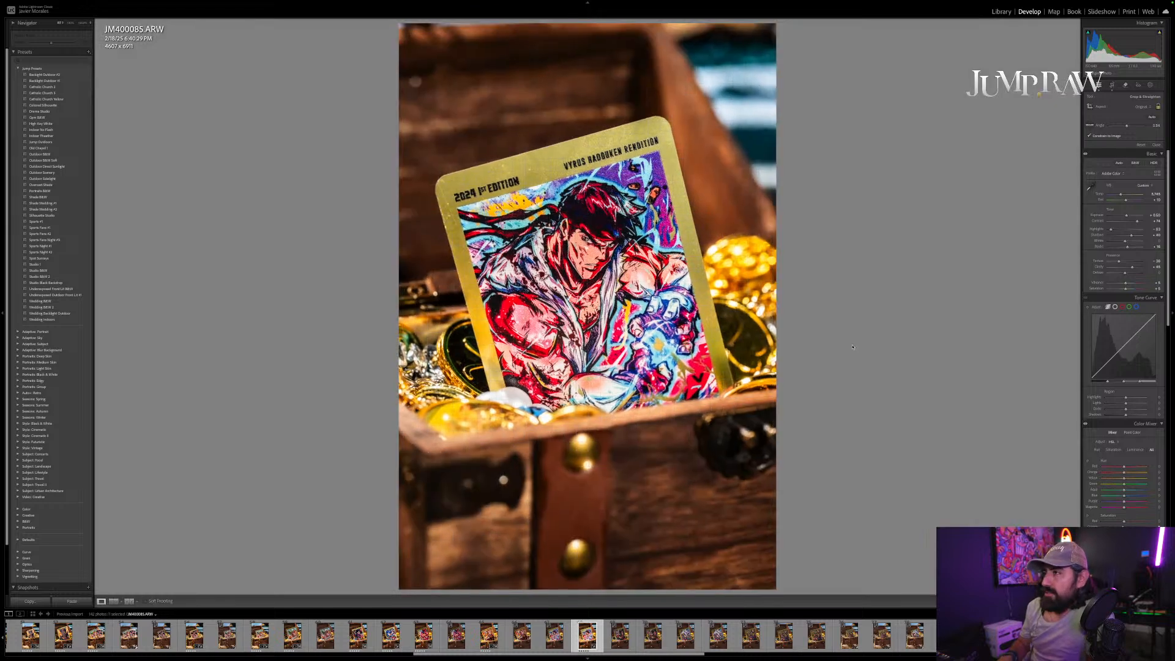
pyautogui.press('r')
pyautogui.press('5')
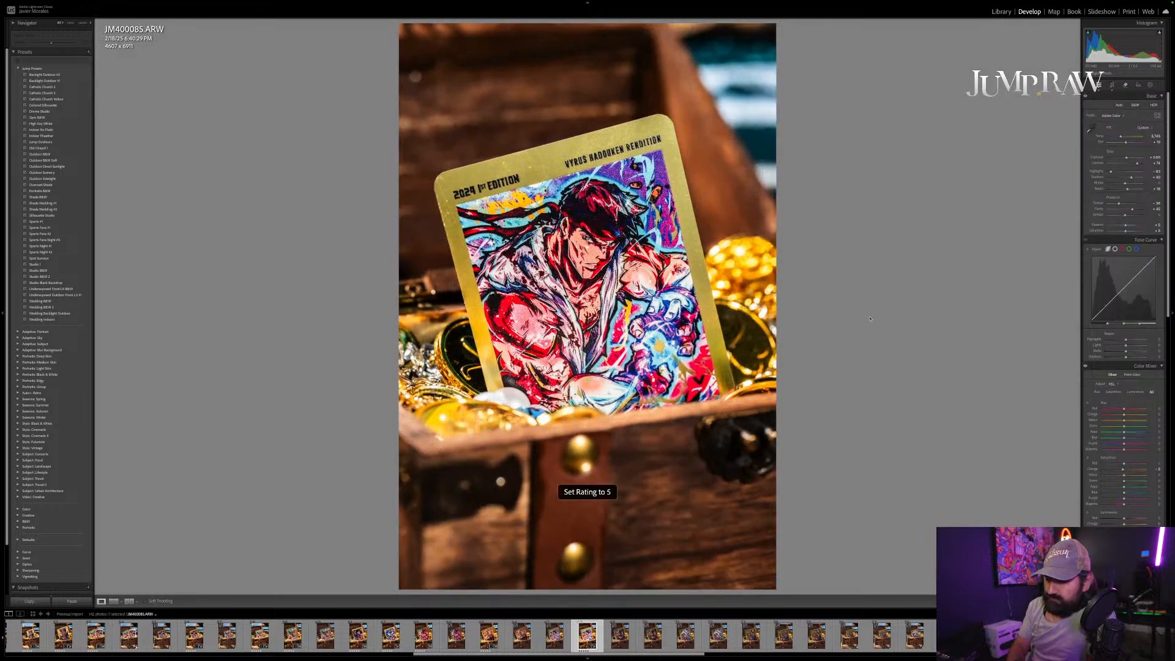
# Step: Skip JM400086, then rate JM400087, the 2025 Spider Punk Rendition card, five stars and paste the copied develop settings onto it
pyautogui.press('Right')
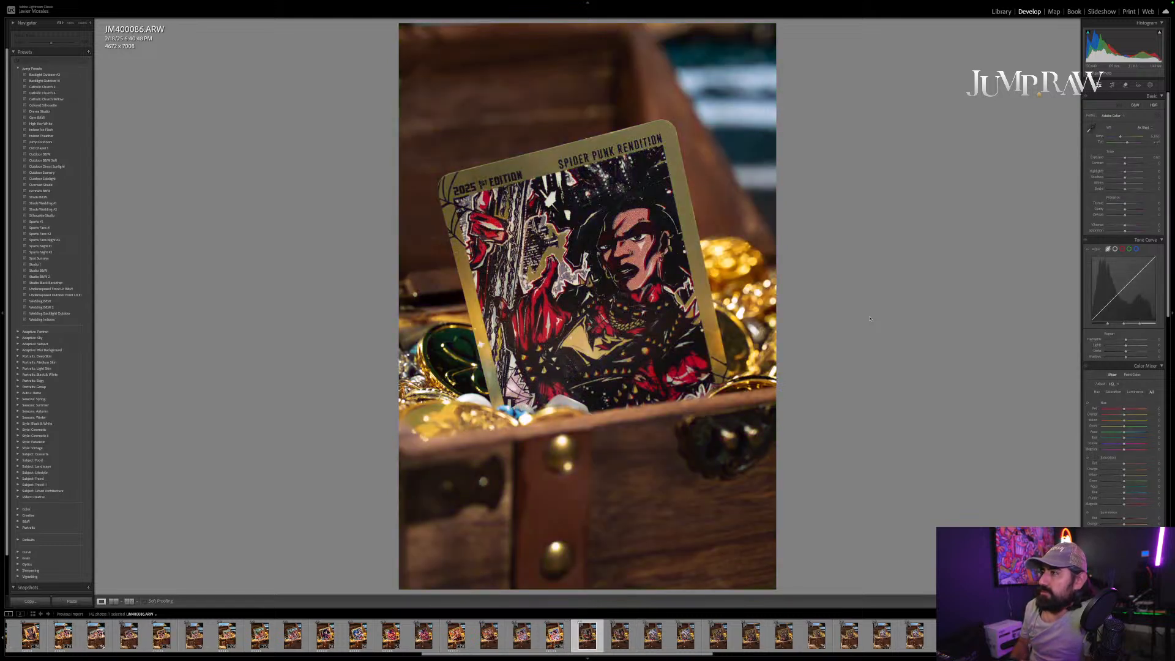
pyautogui.press('Right')
pyautogui.press('Right')
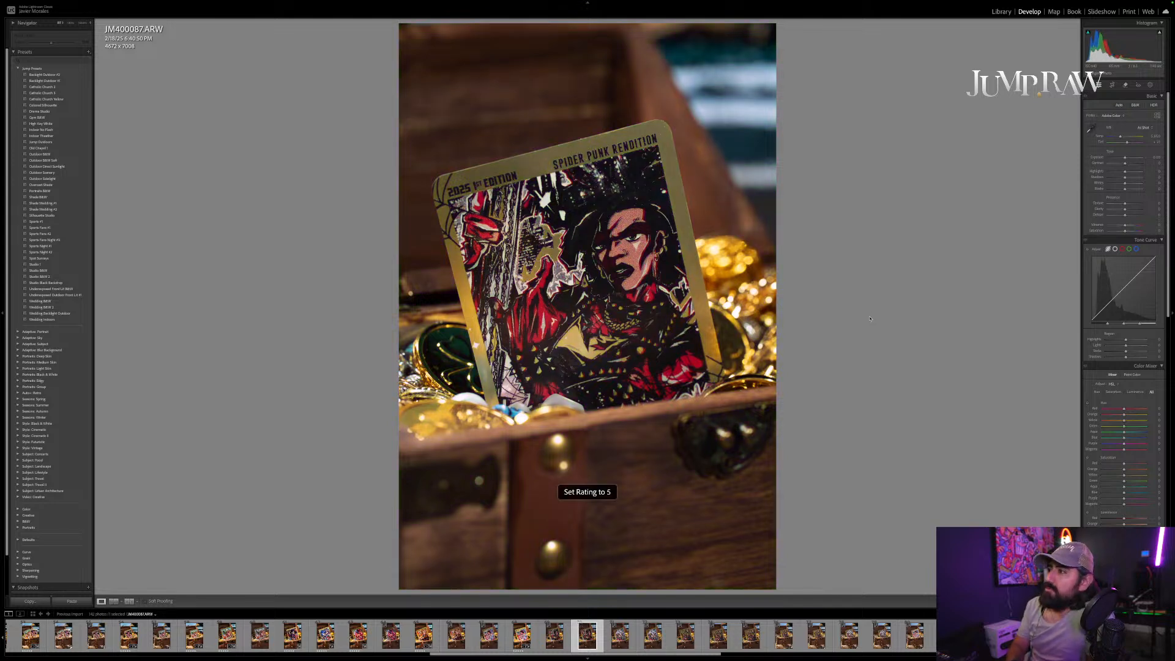
pyautogui.press('r')
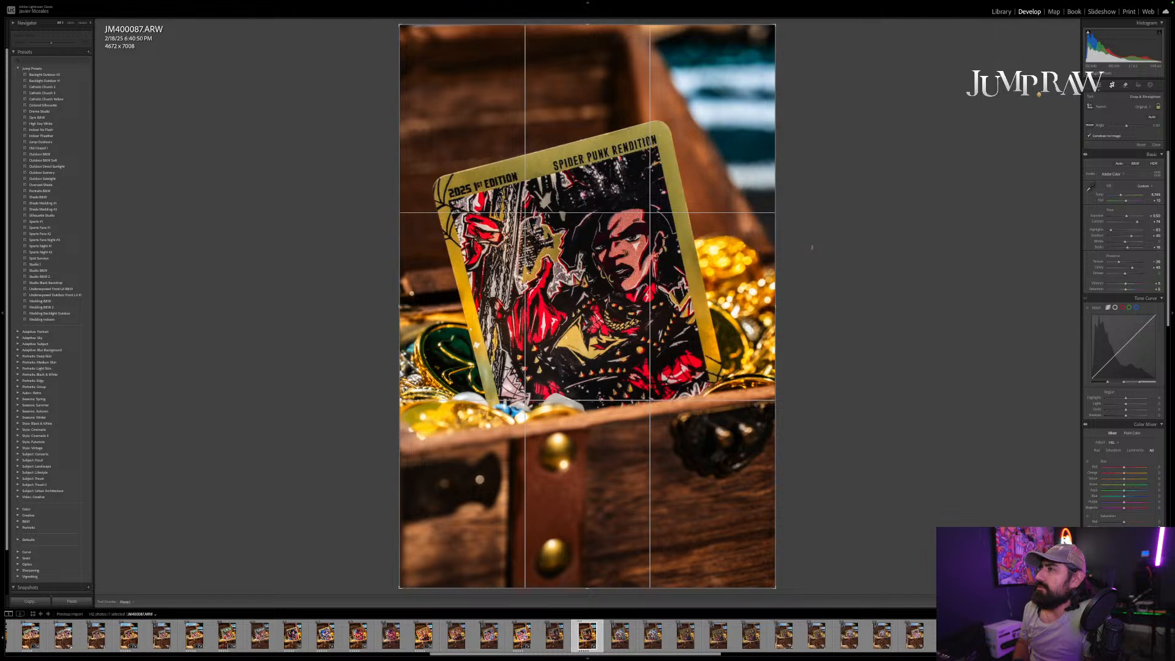
pyautogui.moveTo(812, 249); pyautogui.dragTo(792, 281)
pyautogui.hotkey('ctrl', 'z')
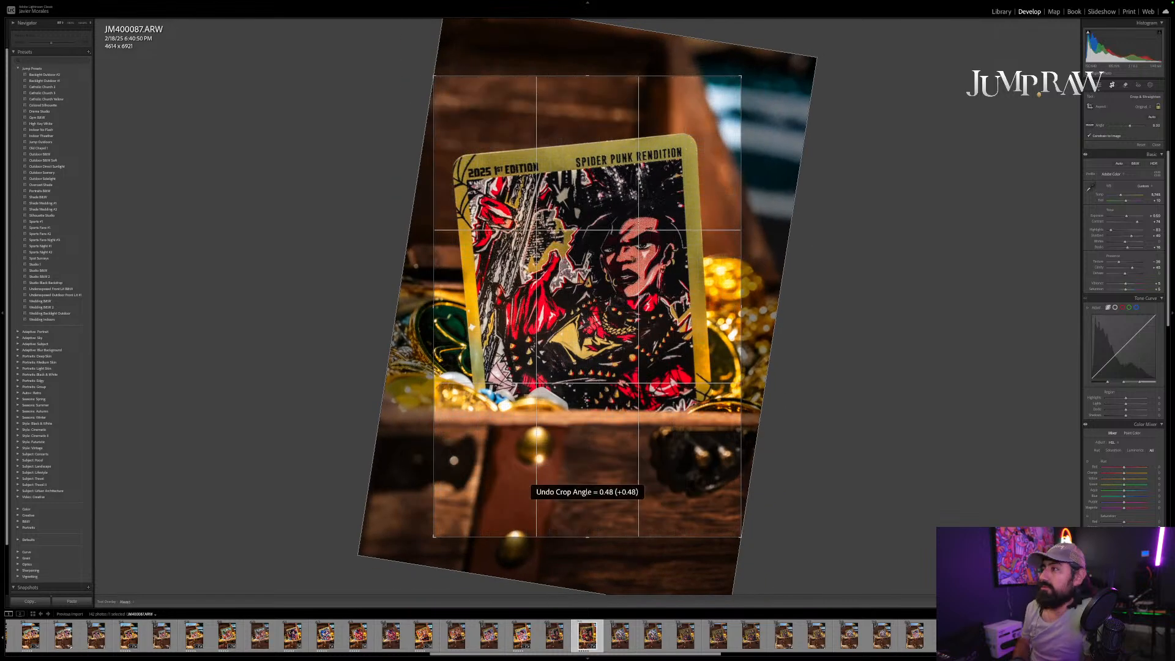
pyautogui.press('super+z')
pyautogui.click(709, 129)
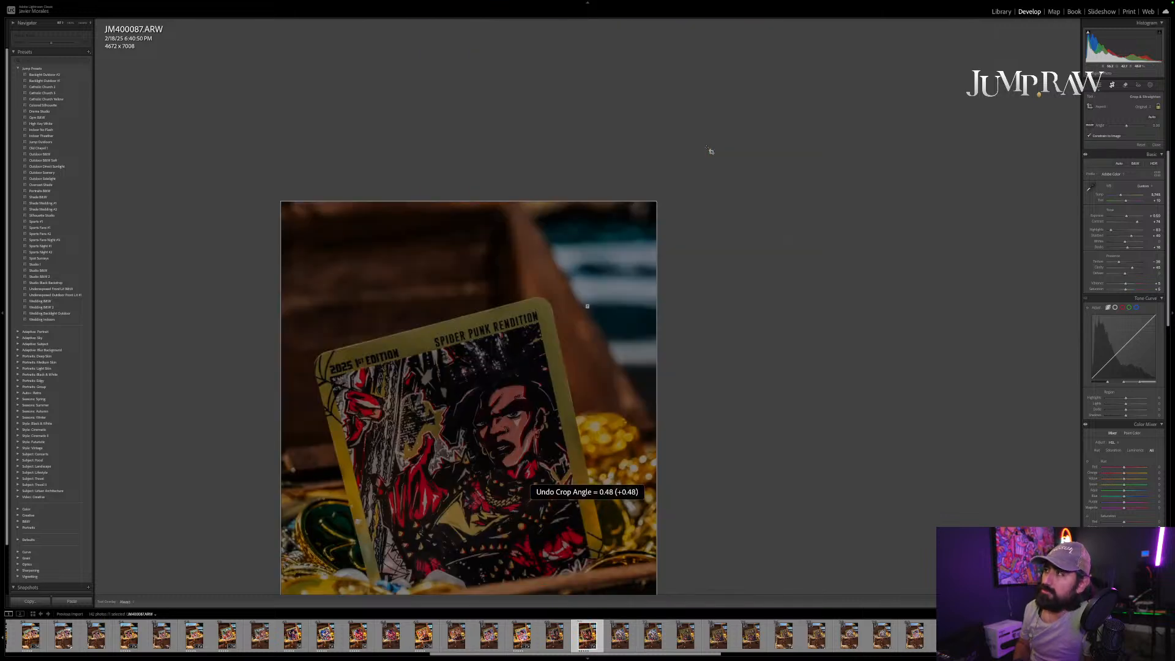
pyautogui.press('super+z')
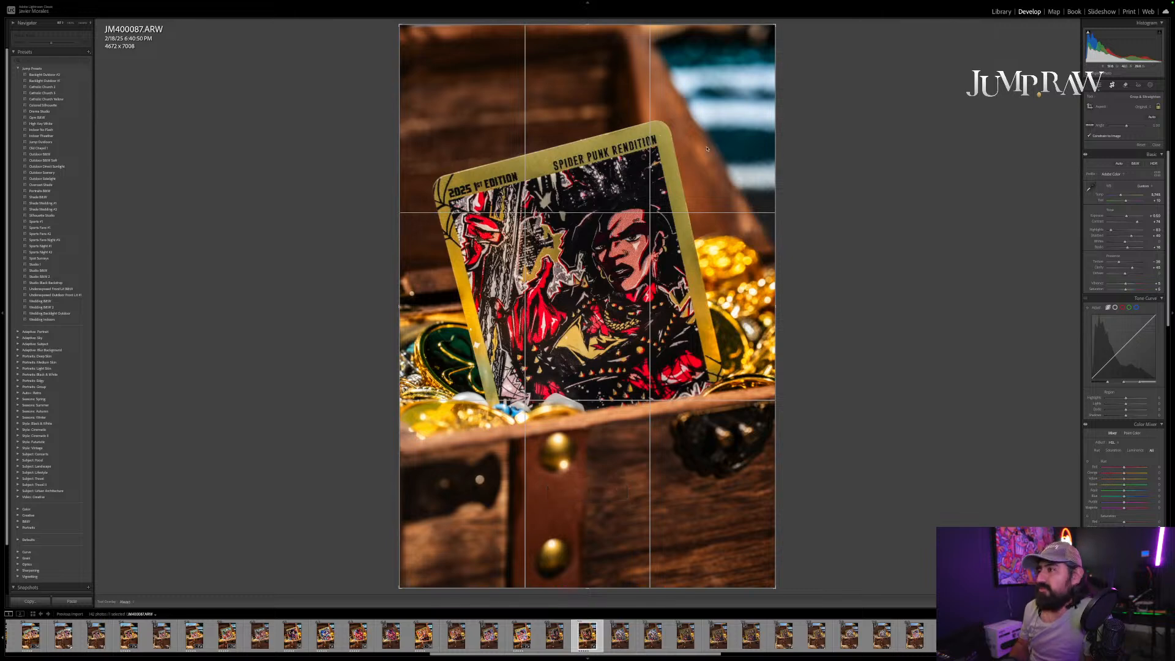
pyautogui.press('r')
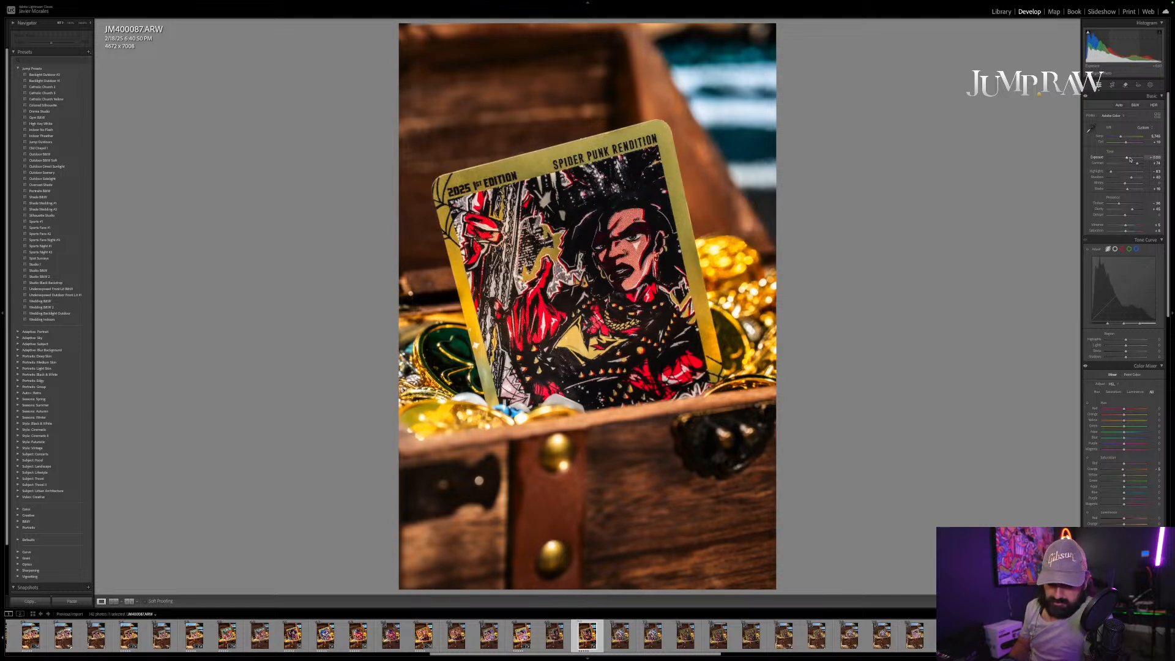
# Step: Copy the develop settings of JM400087 and skip JM400088 to reach JM400089, the 2024 Vyrus Jiraiya Tribute Rendition card
pyautogui.press('super+shift+c')
pyautogui.press('Return')
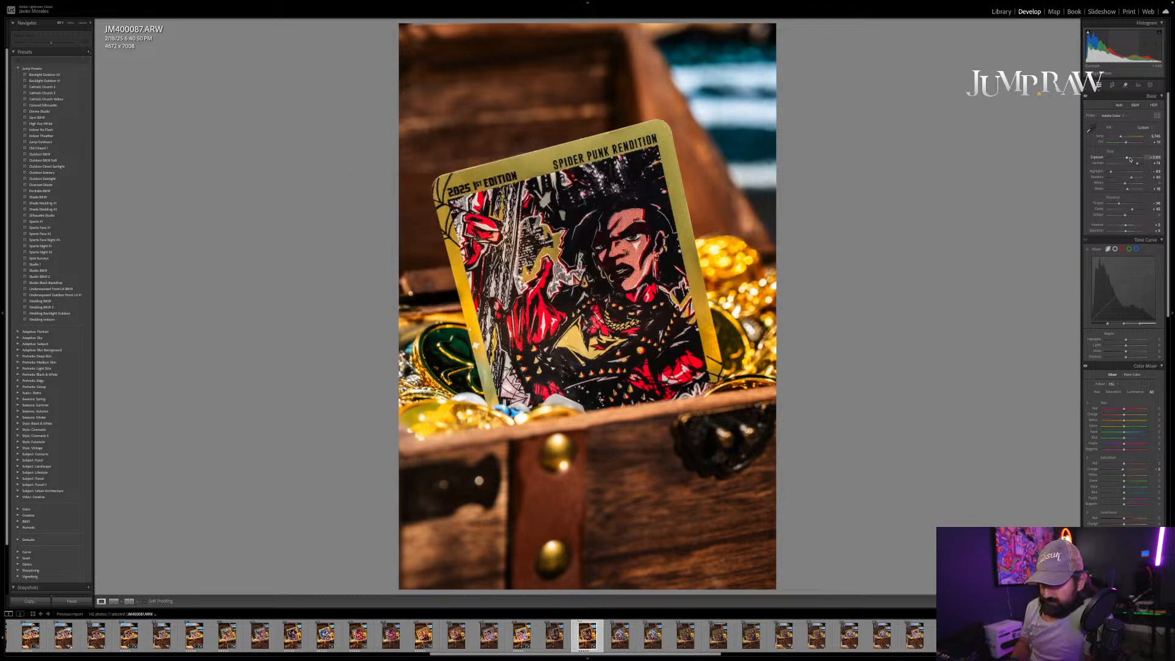
pyautogui.press('Right')
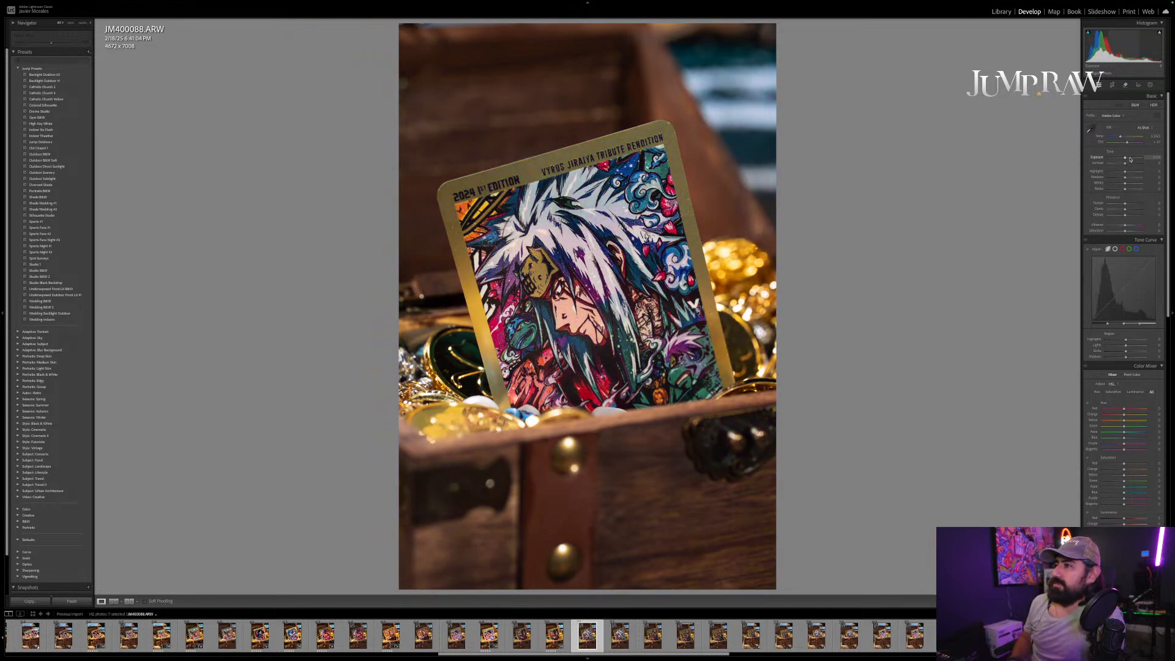
pyautogui.press('Right')
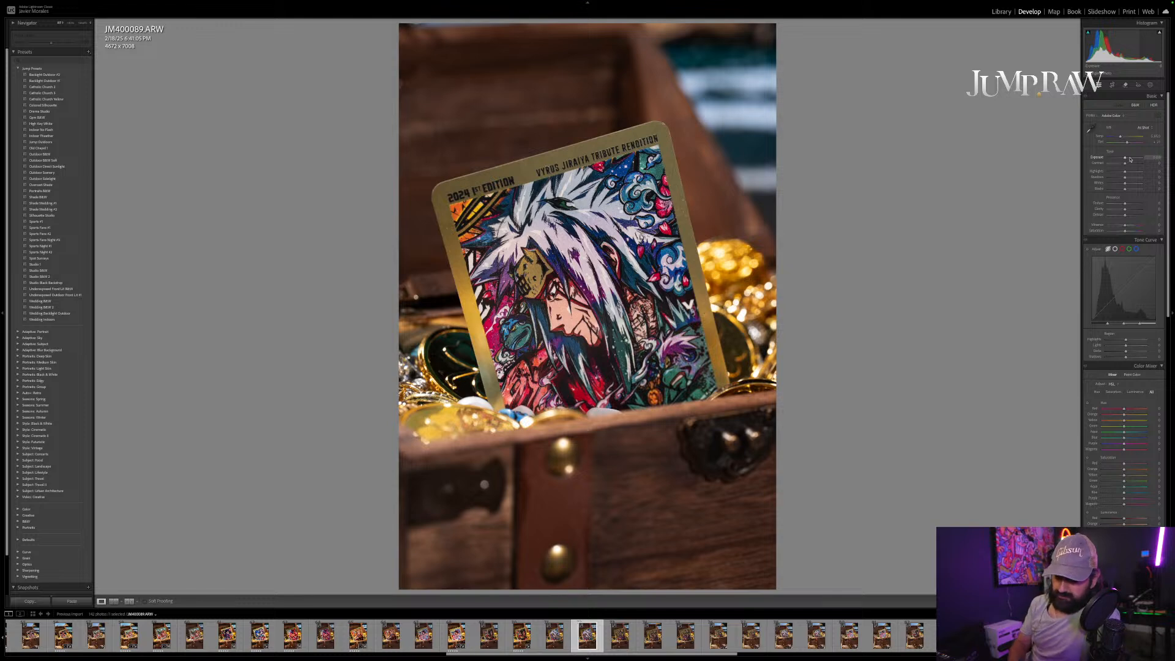
# Step: Straighten JM400089 with a very slight rotation of the crop
pyautogui.press('5')
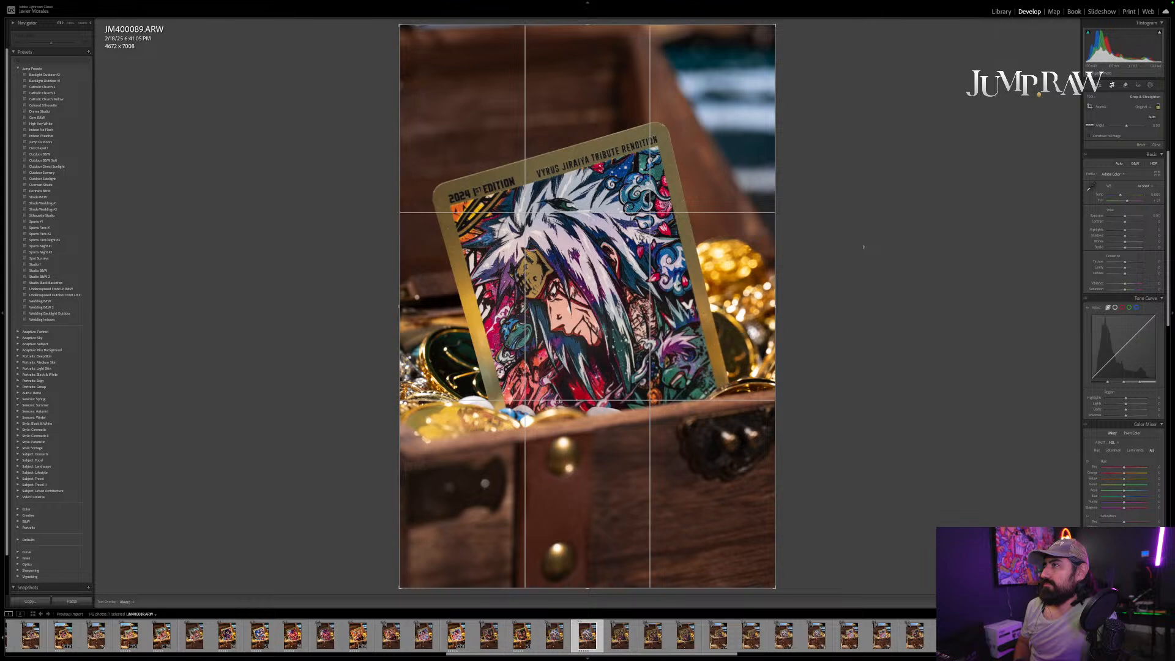
pyautogui.moveTo(843, 255); pyautogui.dragTo(845, 257)
pyautogui.press('Return')
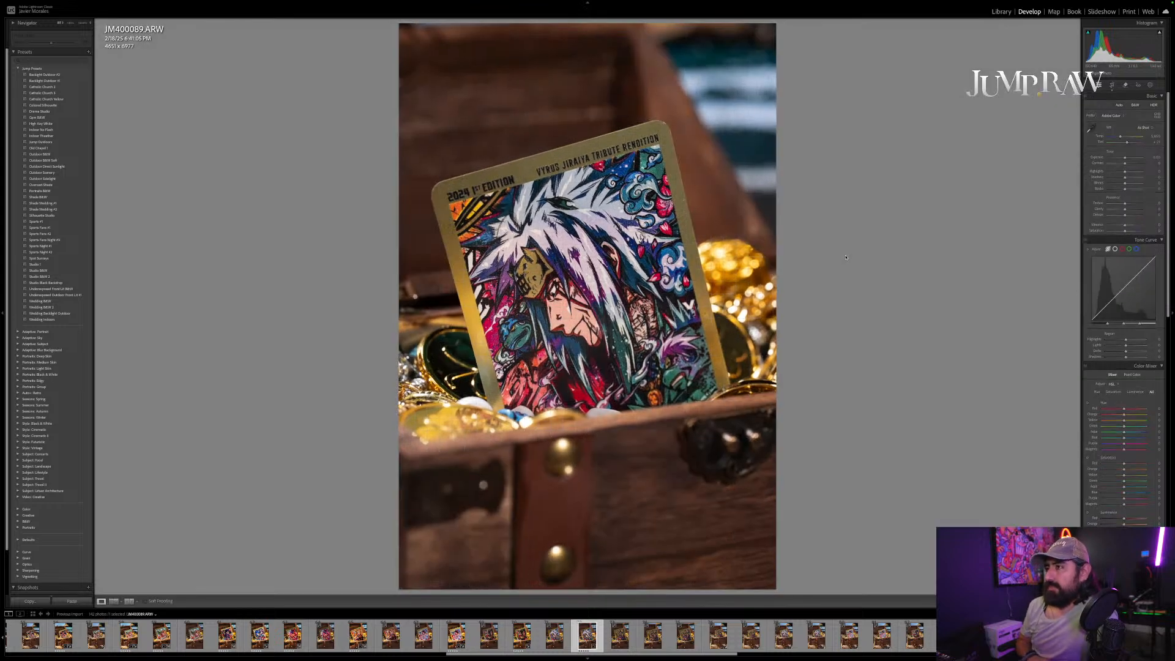
# Step: Rate JM400089 five stars and paste the copied develop settings onto it
pyautogui.press('5')
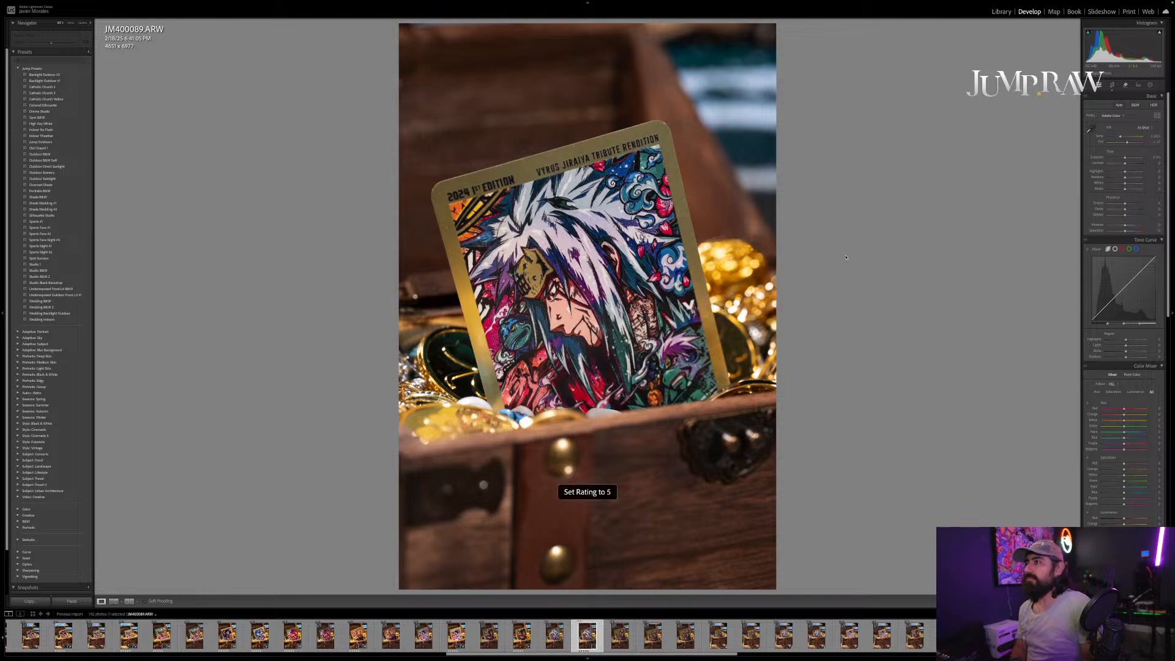
pyautogui.hotkey('ctrl', 'shift', 'v')
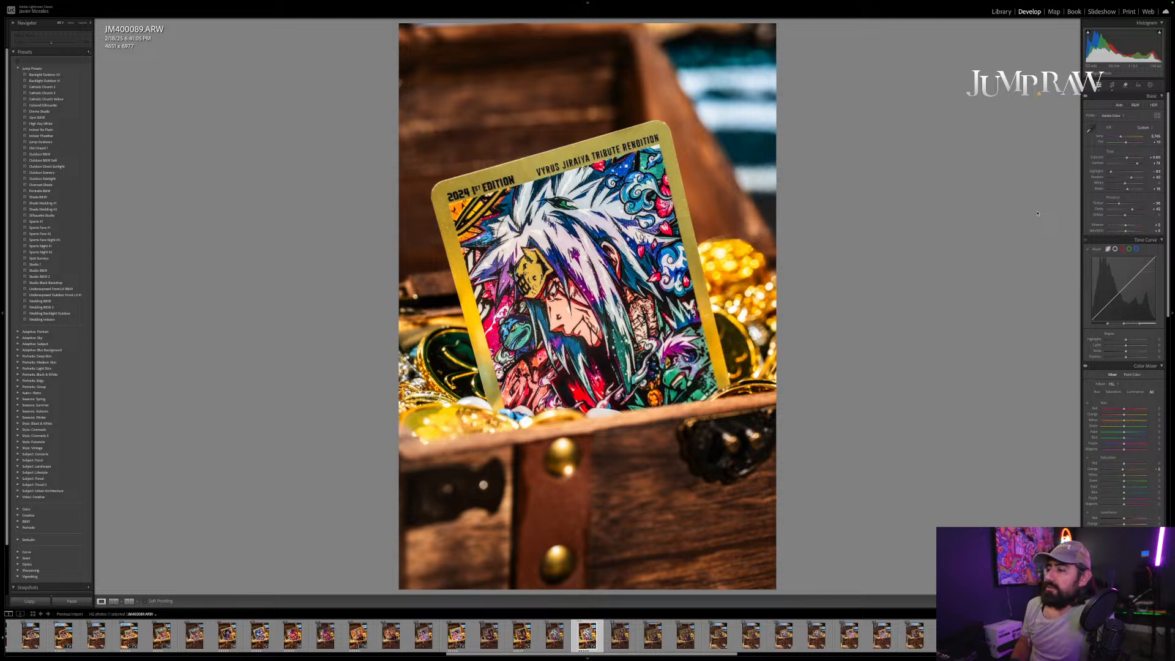
# Step: Skip JM400090 and JM400091, then paste the copied develop settings onto JM400092, the 2024 Vyrus Dio The World Rendition card
pyautogui.press('Right')
pyautogui.press('Right')
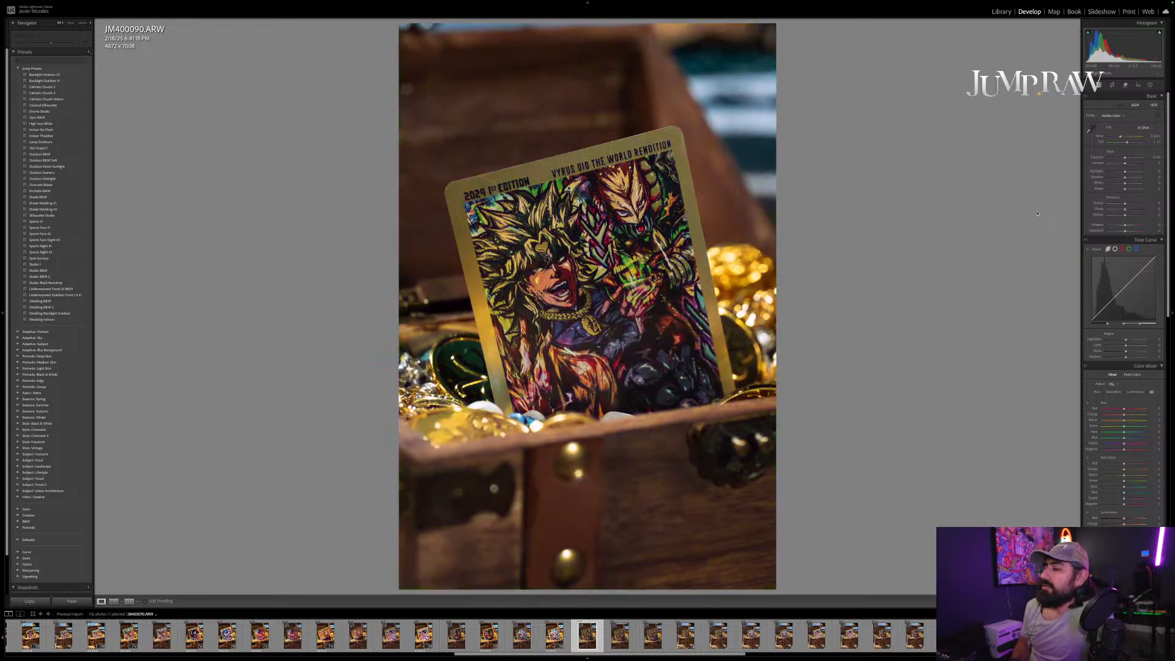
pyautogui.press('Right')
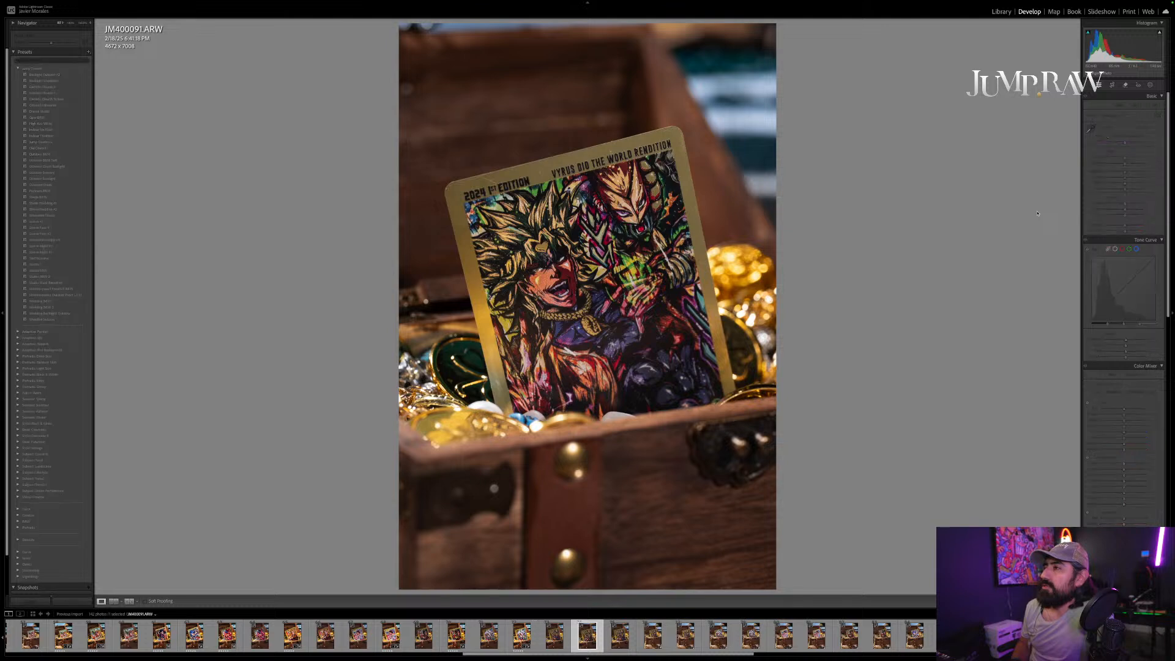
pyautogui.press('Right')
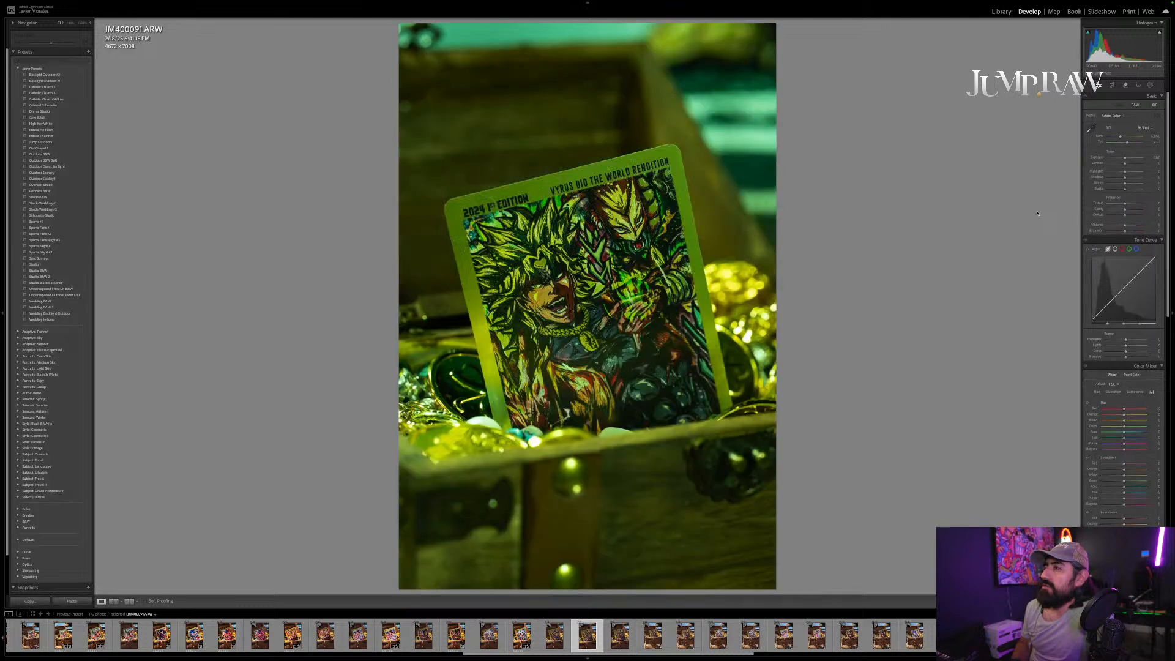
pyautogui.press('Right')
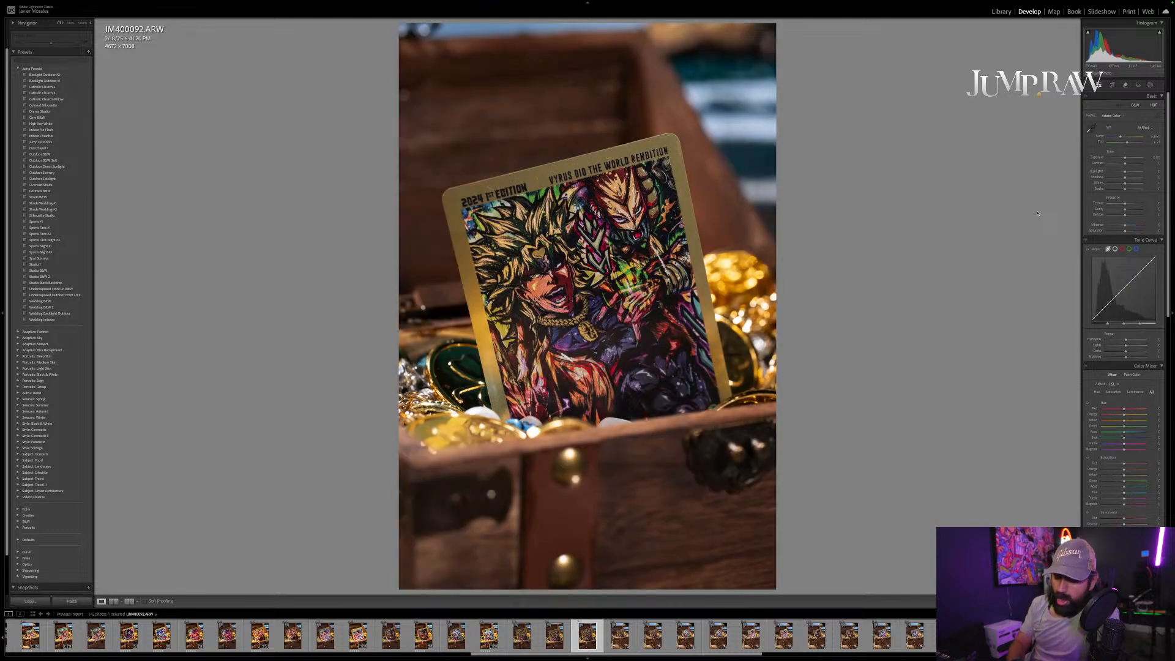
pyautogui.press('r')
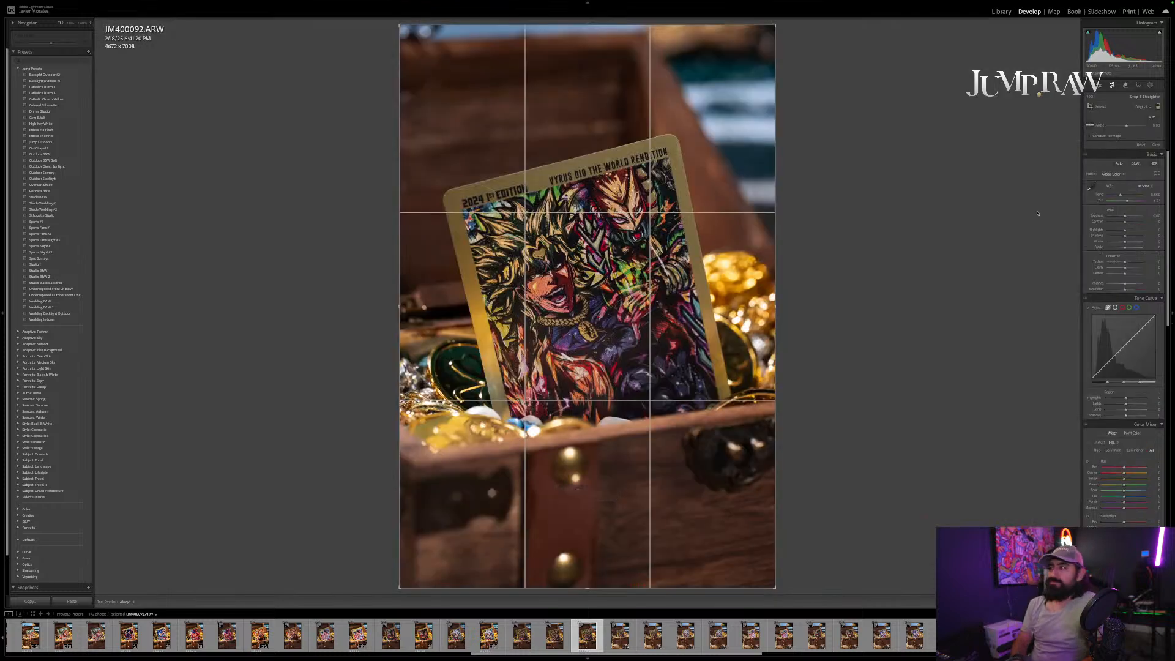
pyautogui.hotkey('ctrl', 'shift', 'v')
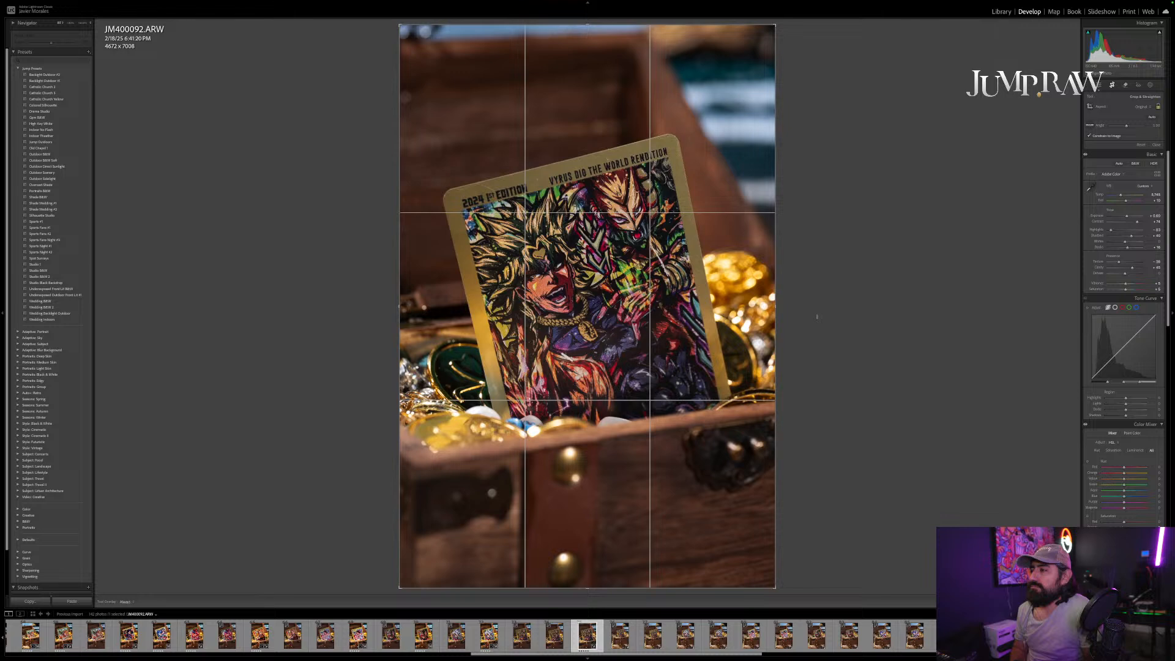
pyautogui.press('r')
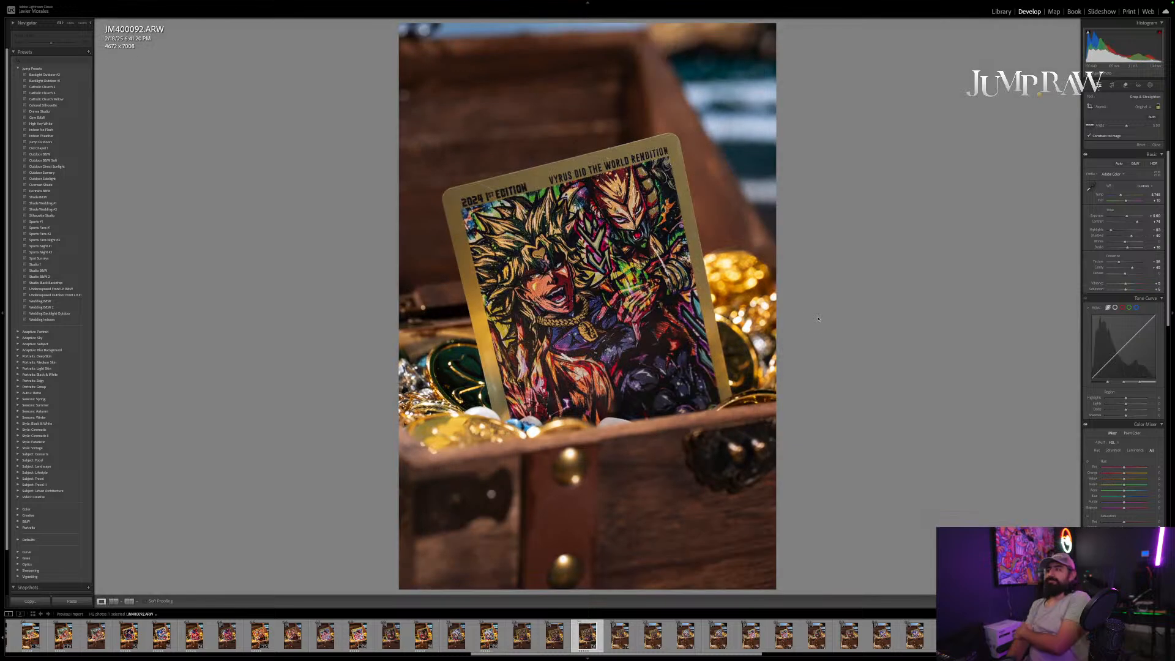
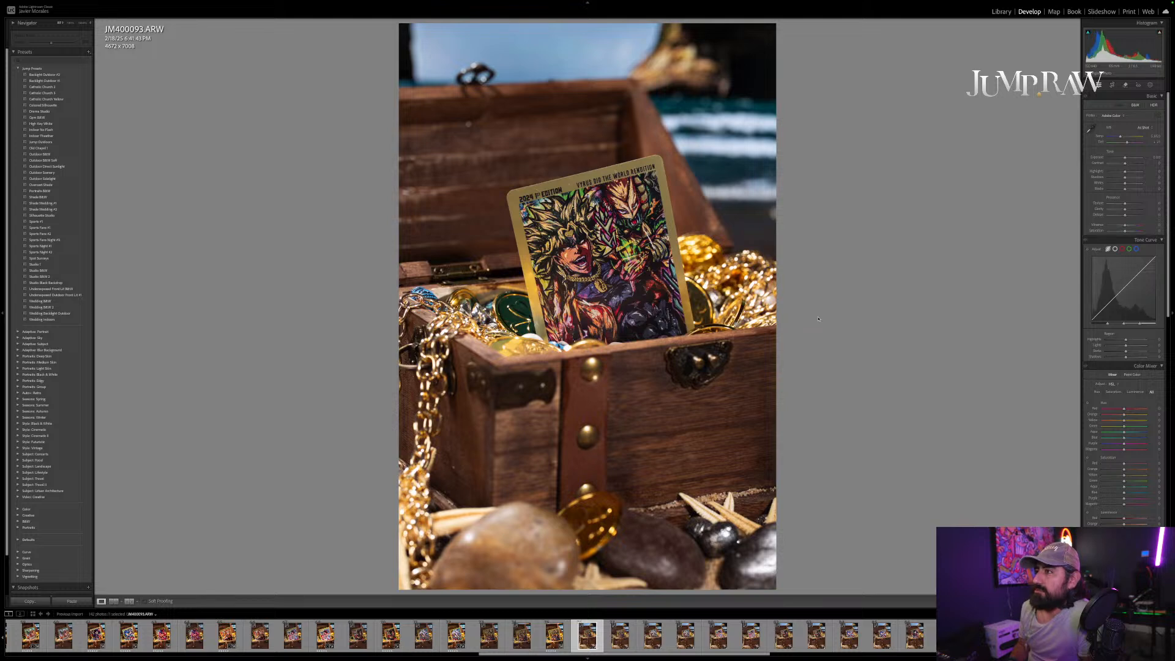
# Step: Skip JM400093 and paste the copied develop settings onto JM400094, the wider shot of the Vyrus Dio The World Rendition card
pyautogui.press('Right')
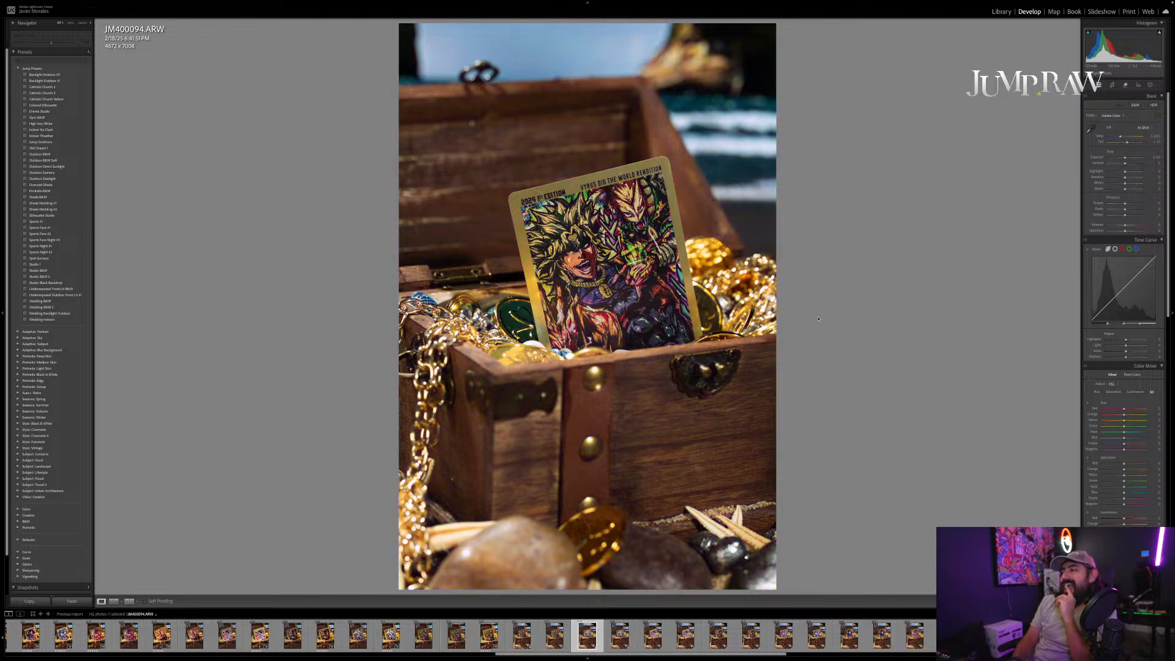
pyautogui.press('Right')
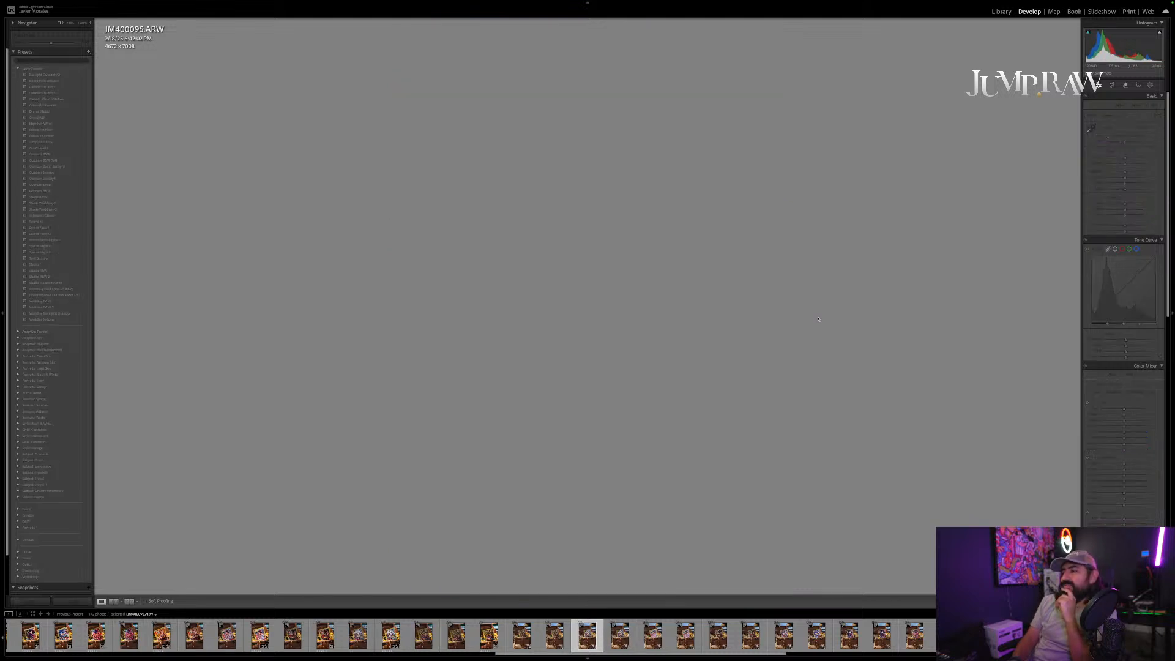
pyautogui.press('Left')
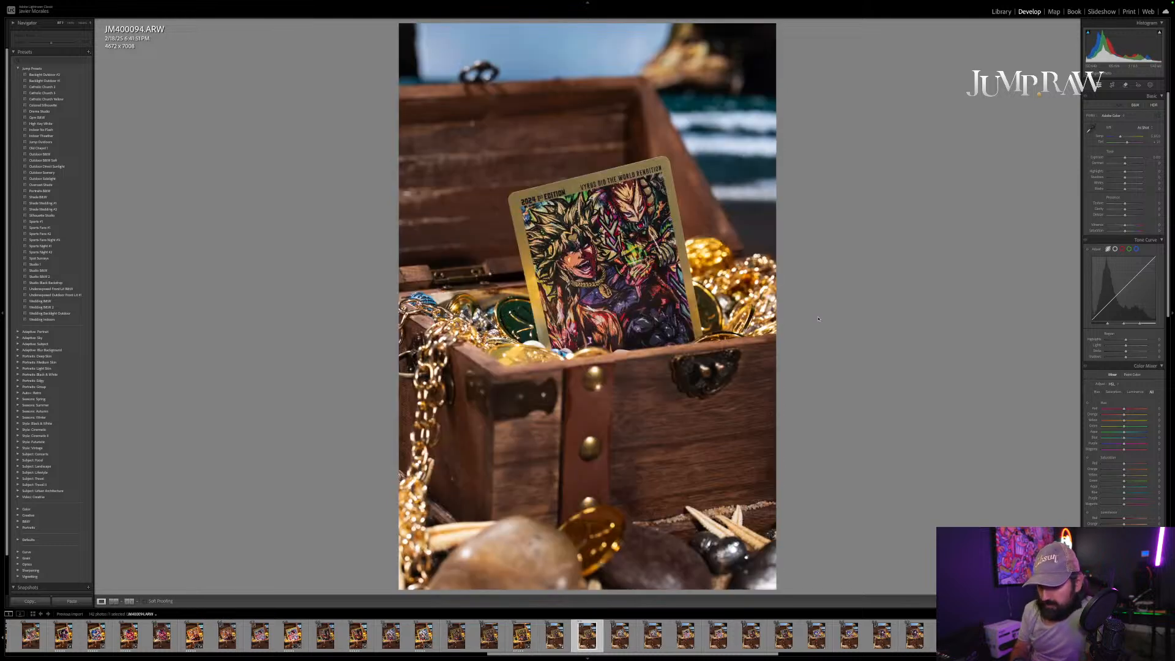
pyautogui.hotkey('ctrl', 'shift', 'v')
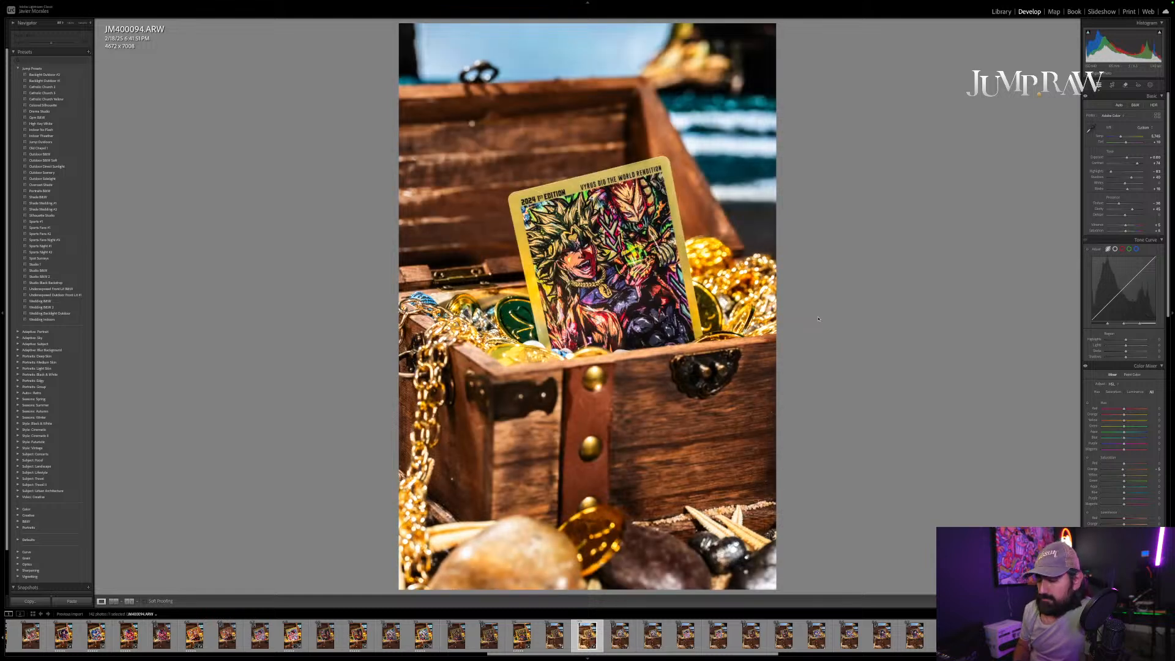
# Step: Straighten JM400094 with a very slight counterclockwise rotation of the image
pyautogui.press('r')
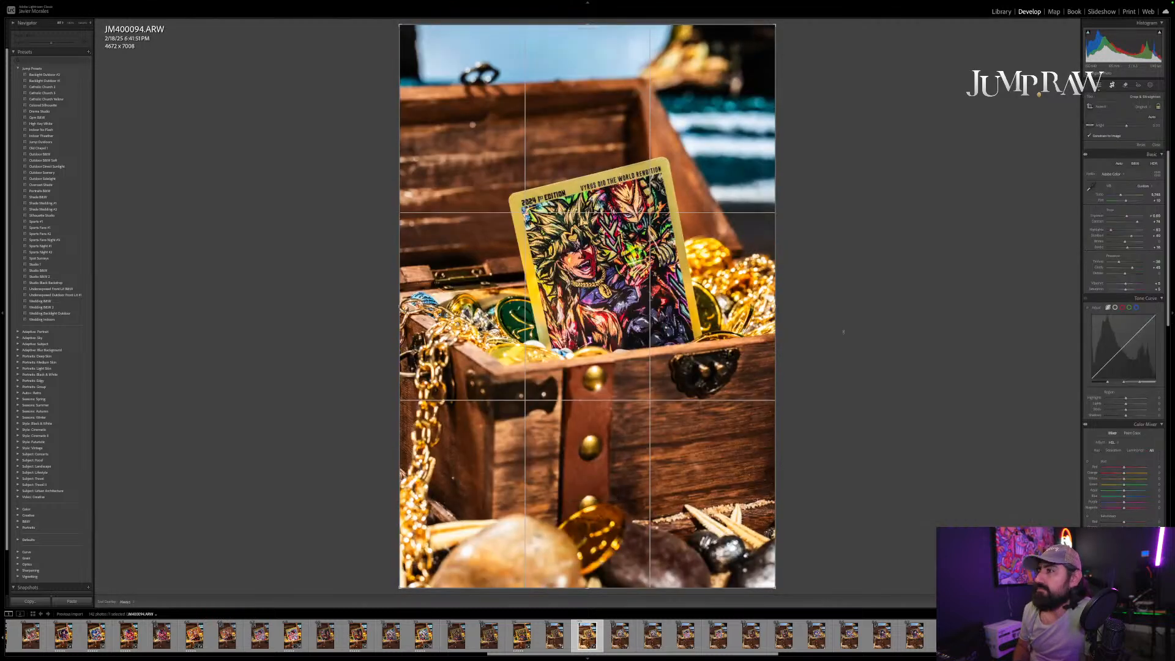
pyautogui.moveTo(843, 331); pyautogui.dragTo(843, 329)
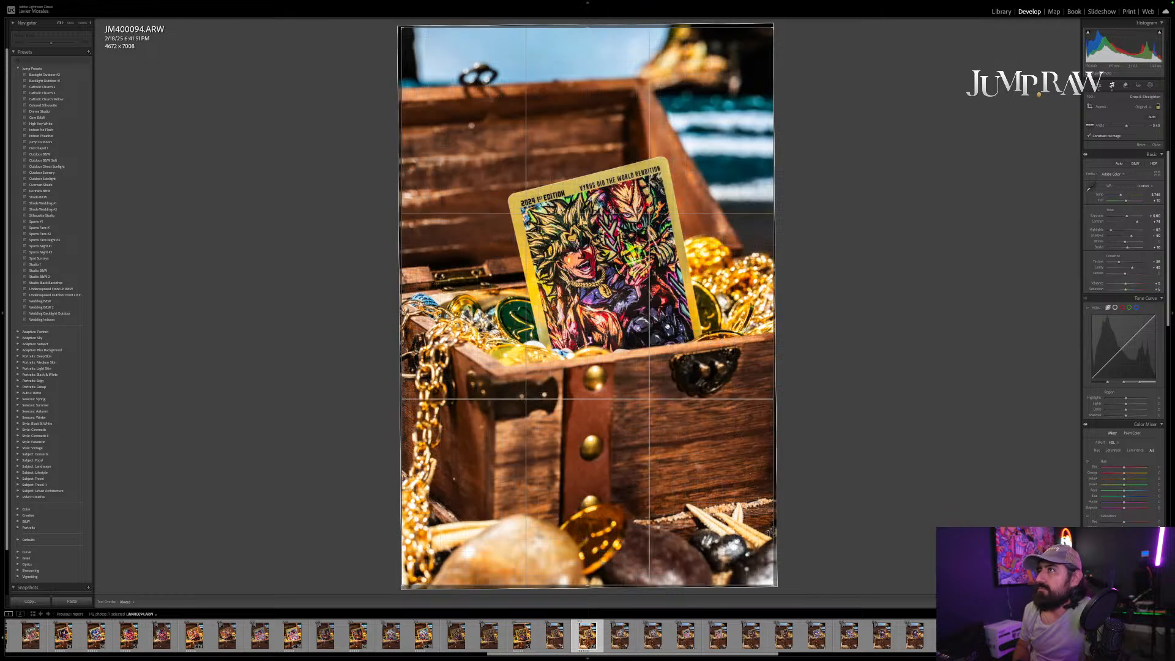
pyautogui.press('r')
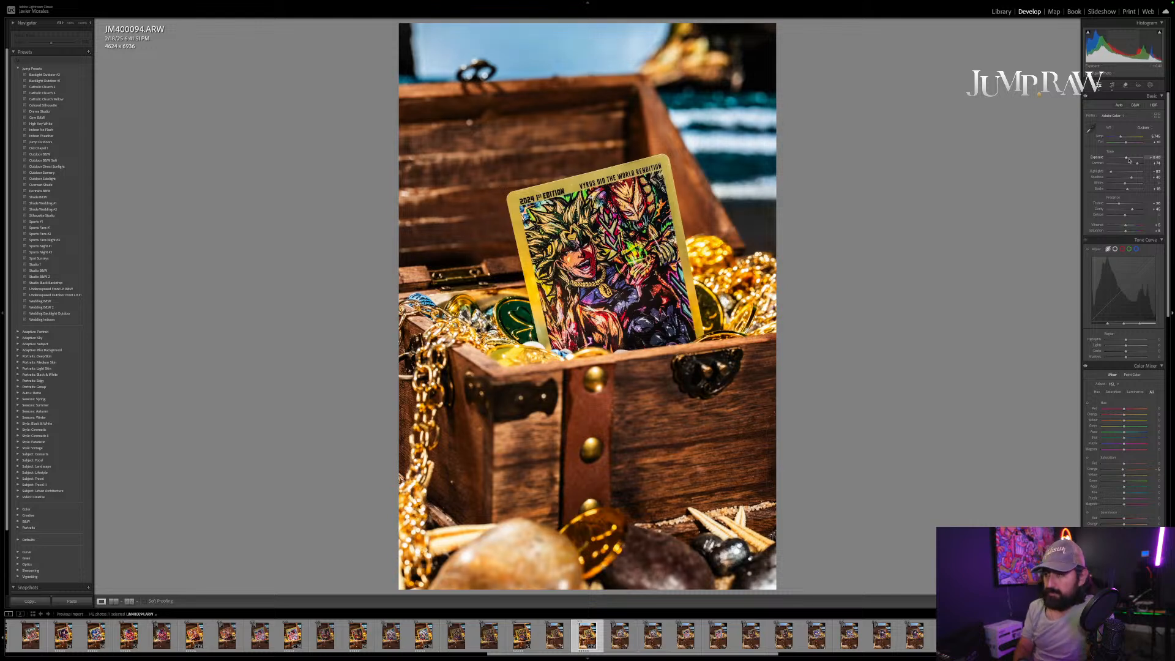
# Step: Copy the develop settings of JM400094 and rate the photo five stars
pyautogui.hotkey('ctrl', 'shift', 'c')
pyautogui.press('Return')
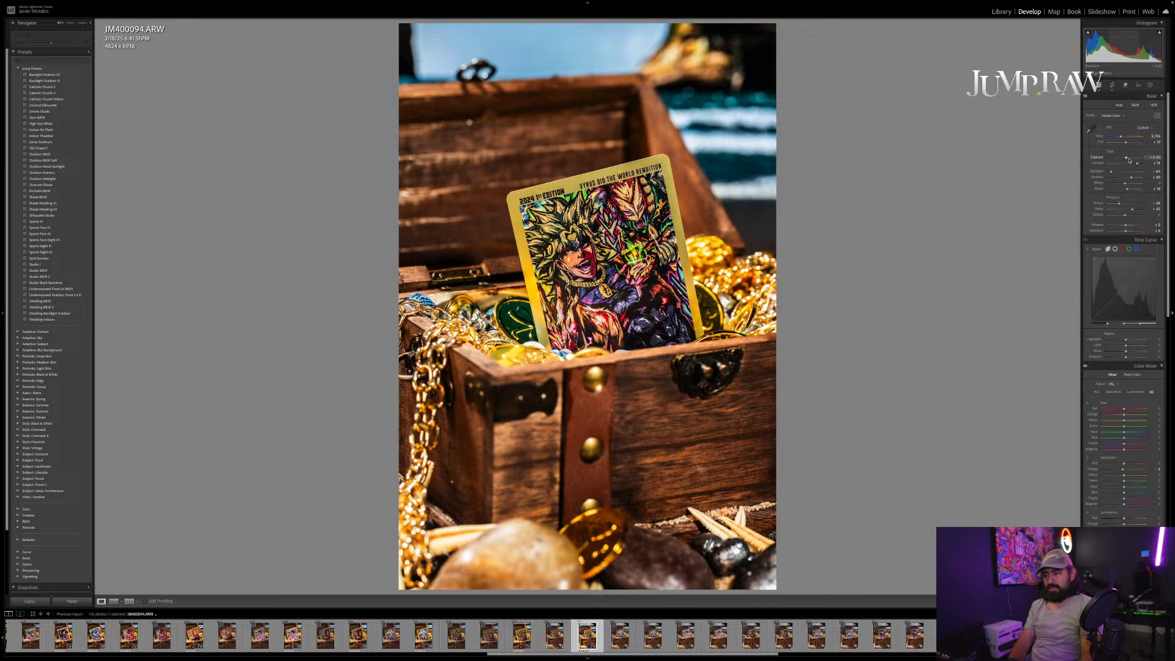
pyautogui.press('5')
# Step: Skip JM400095, then paste the copied develop settings onto JM400096, the Vyrus Jiraiya Tribute Rendition card, and rate it five stars
pyautogui.press('Right')
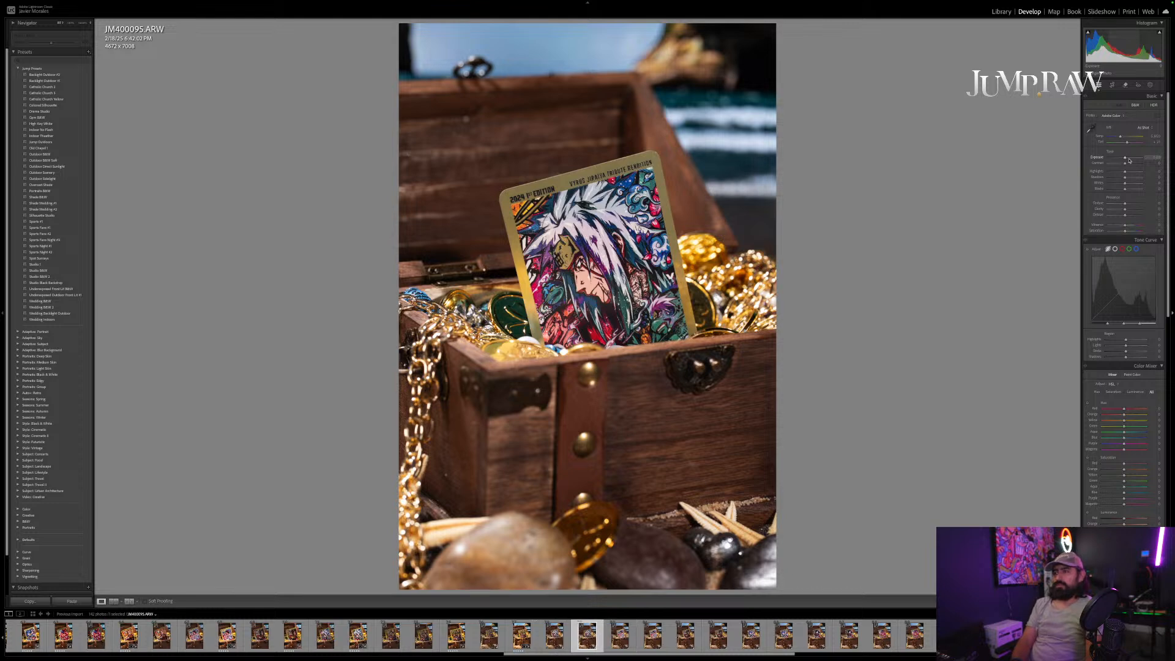
pyautogui.press('Right')
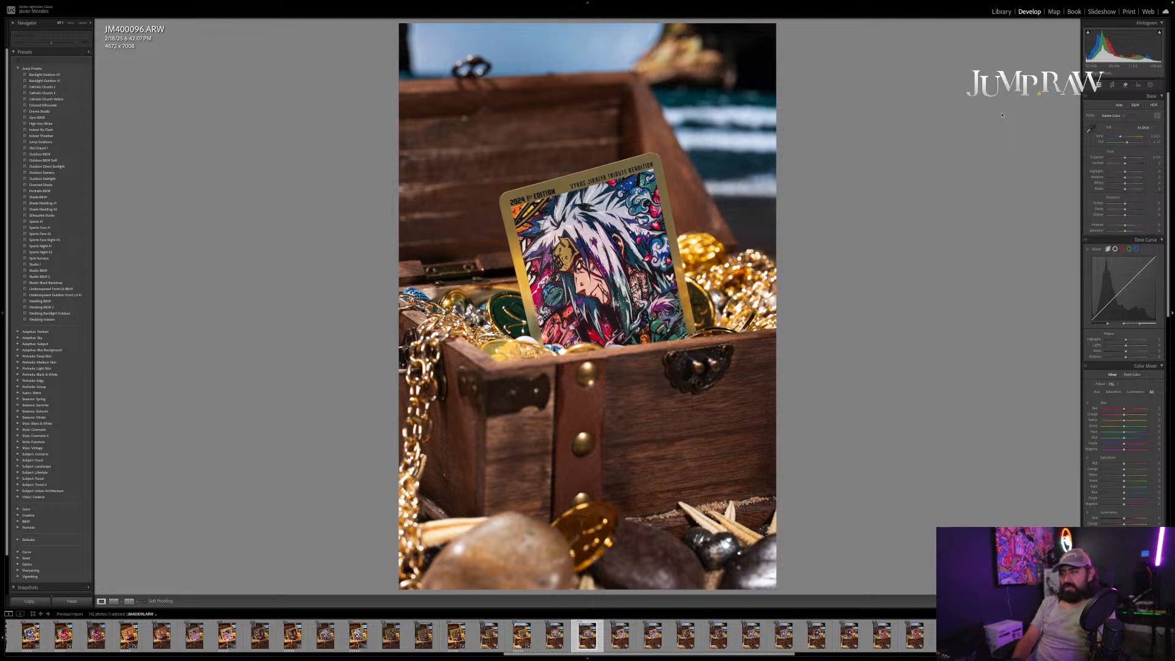
pyautogui.hotkey('ctrl', 'shift', 'v')
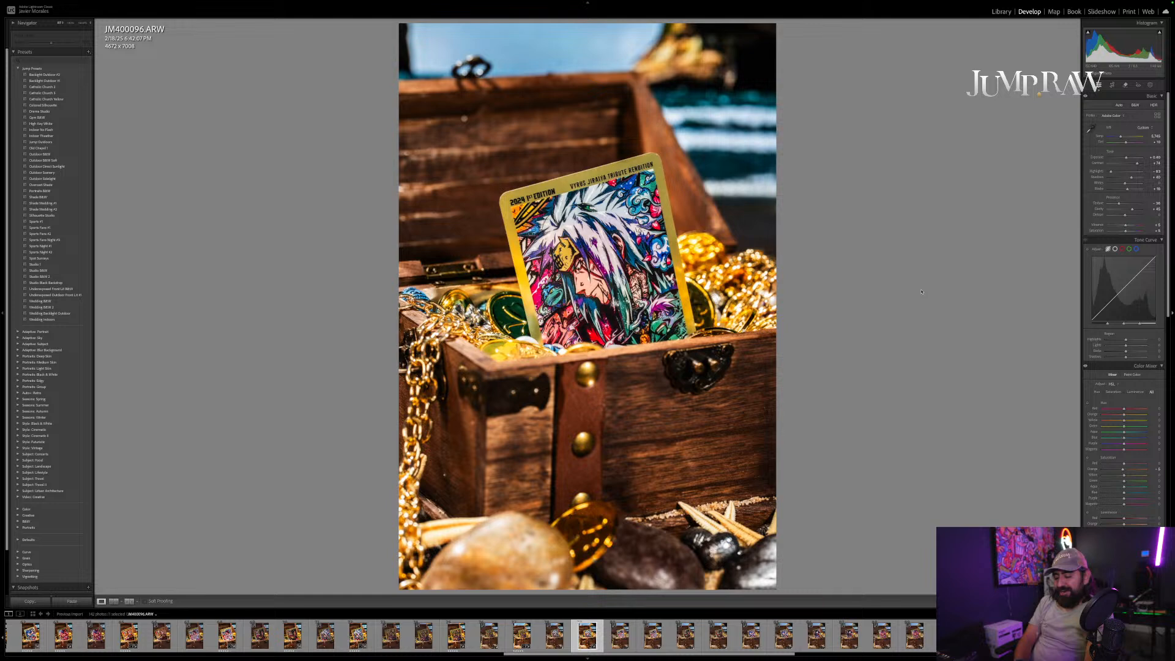
pyautogui.press('5')
# Step: Straighten JM400096 with a very slight counterclockwise rotation of the image
pyautogui.press('r')
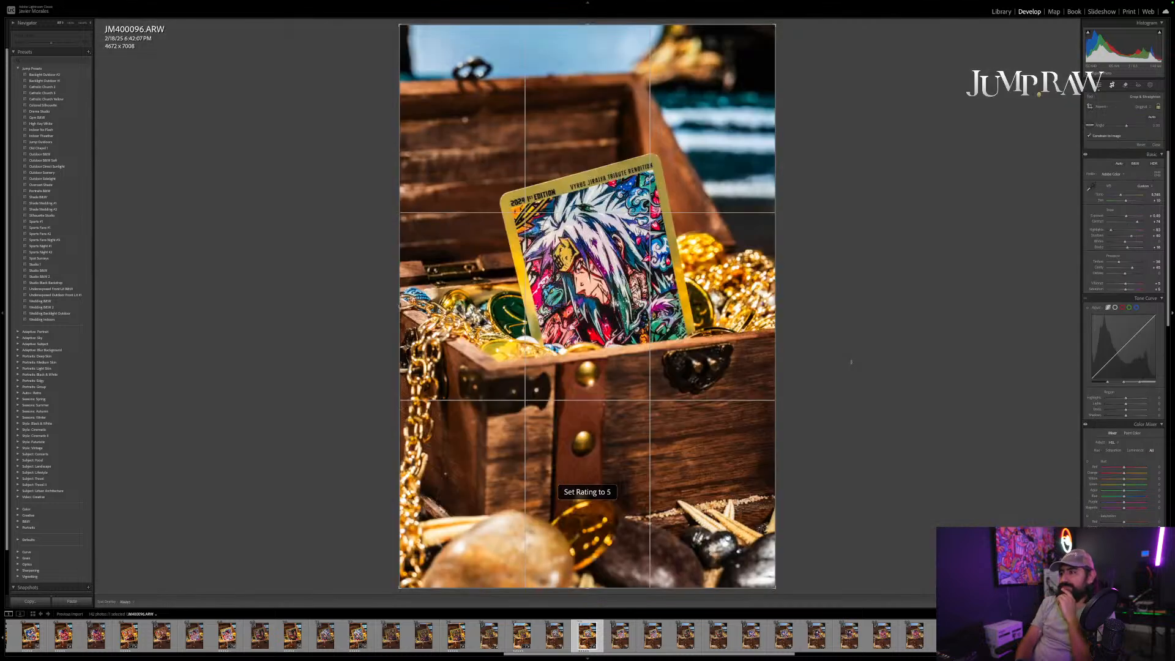
pyautogui.moveTo(851, 361); pyautogui.dragTo(852, 360)
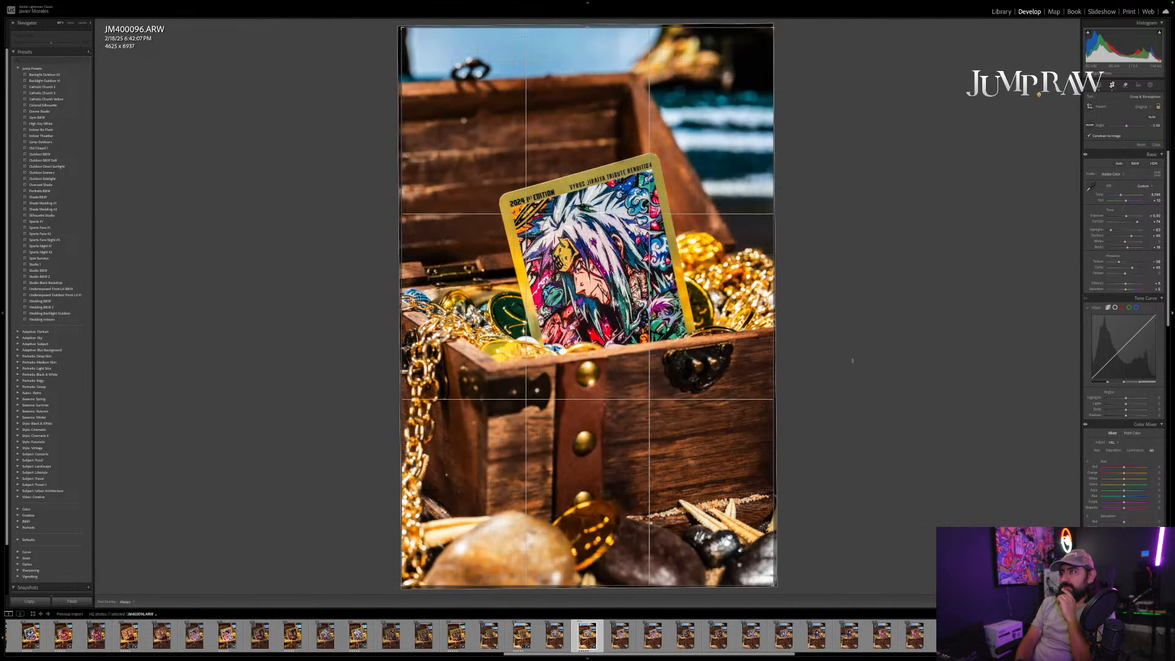
pyautogui.press('Return')
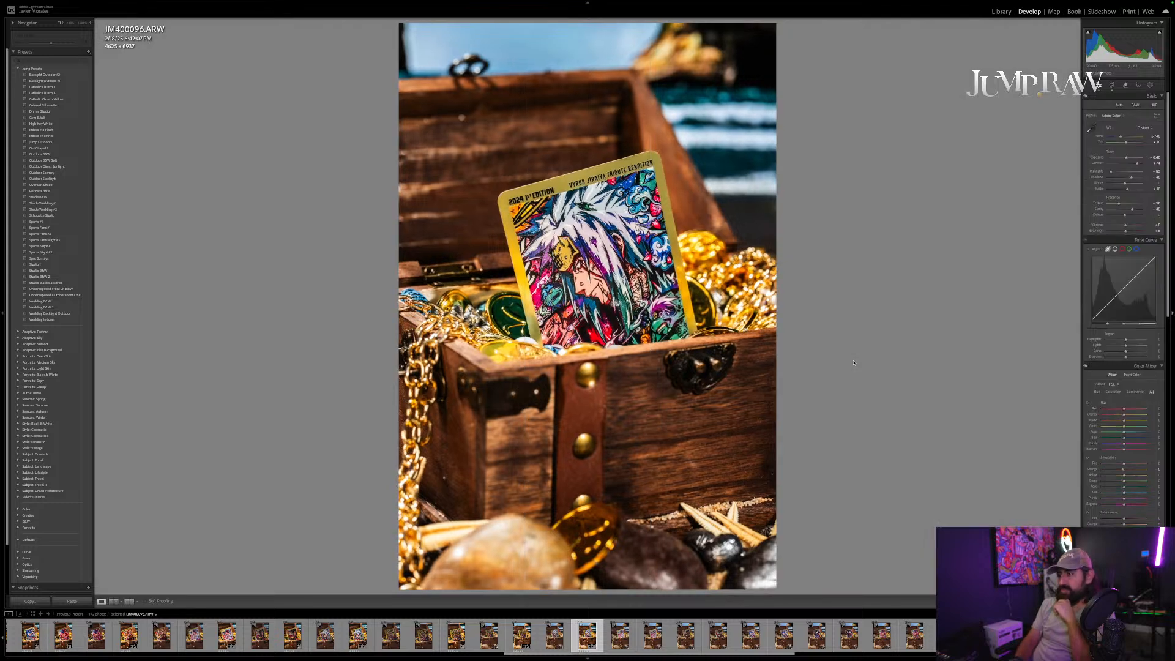
# Step: Skip JM400097, then paste the copied develop settings onto JM400098, the 2024 Vyrus Hadouken Rendition card, and rate it five stars
pyautogui.press('Right')
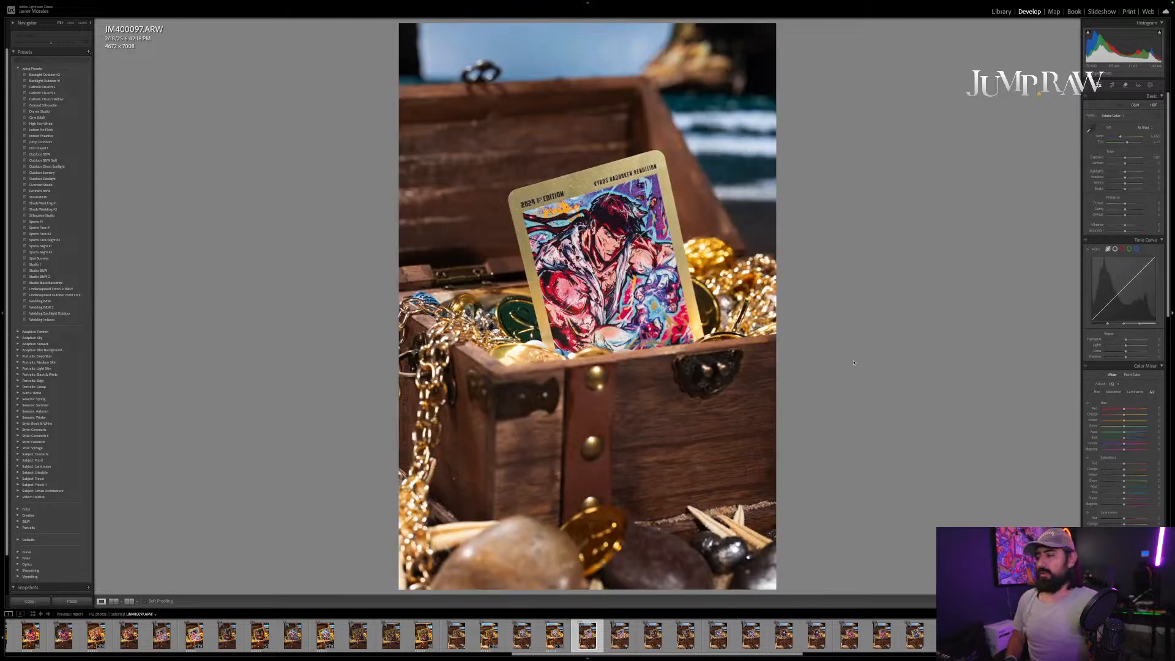
pyautogui.press('Right')
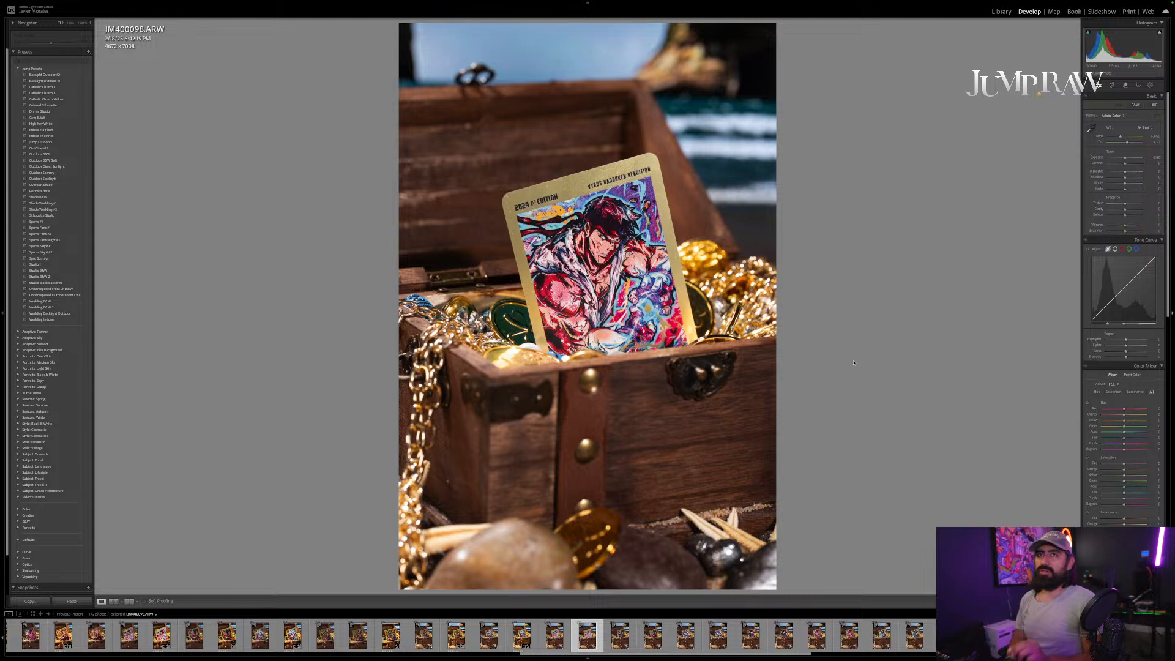
pyautogui.press('super+shift+v')
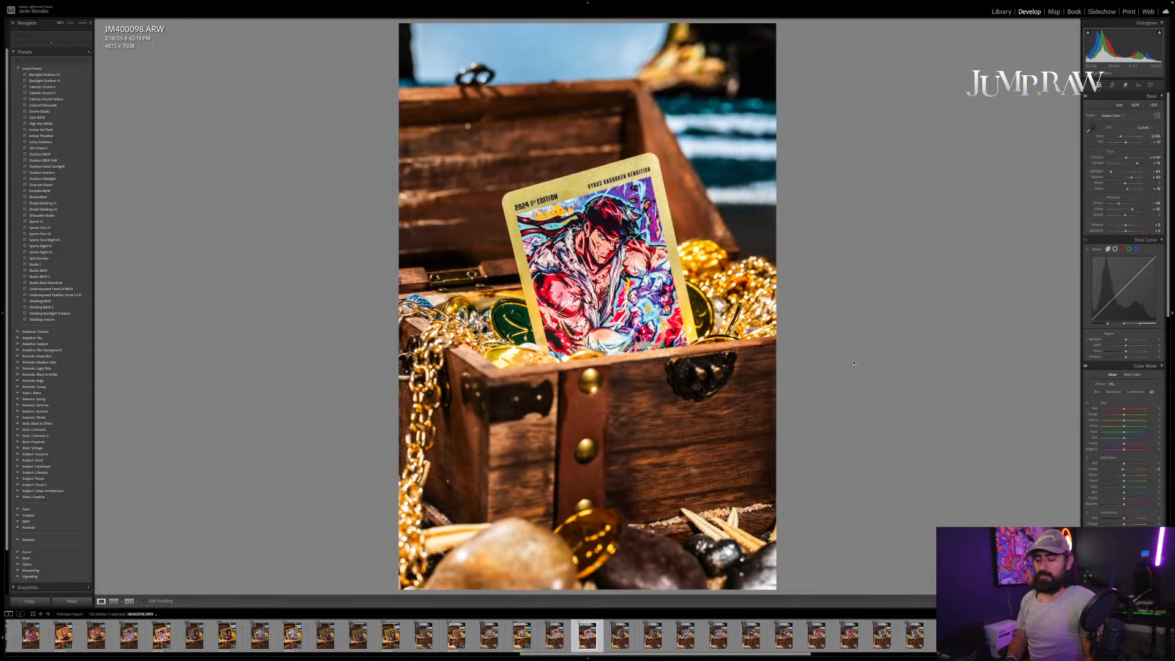
pyautogui.press('5')
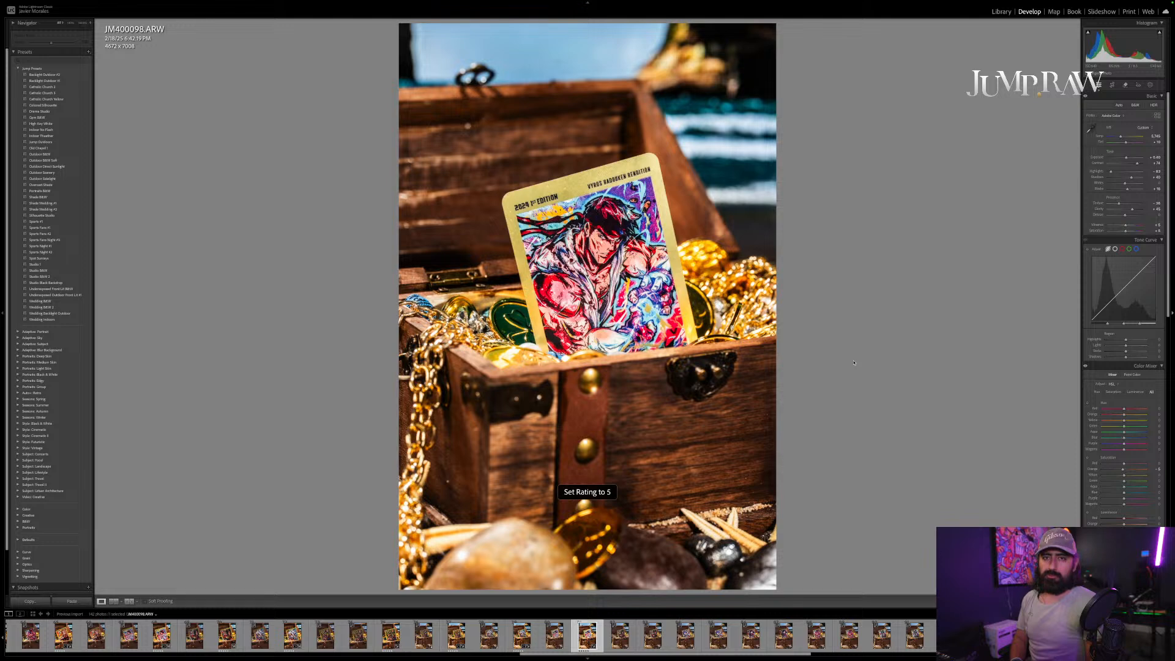
# Step: Straighten JM400098 with a slight counterclockwise rotation of the image
pyautogui.press('r')
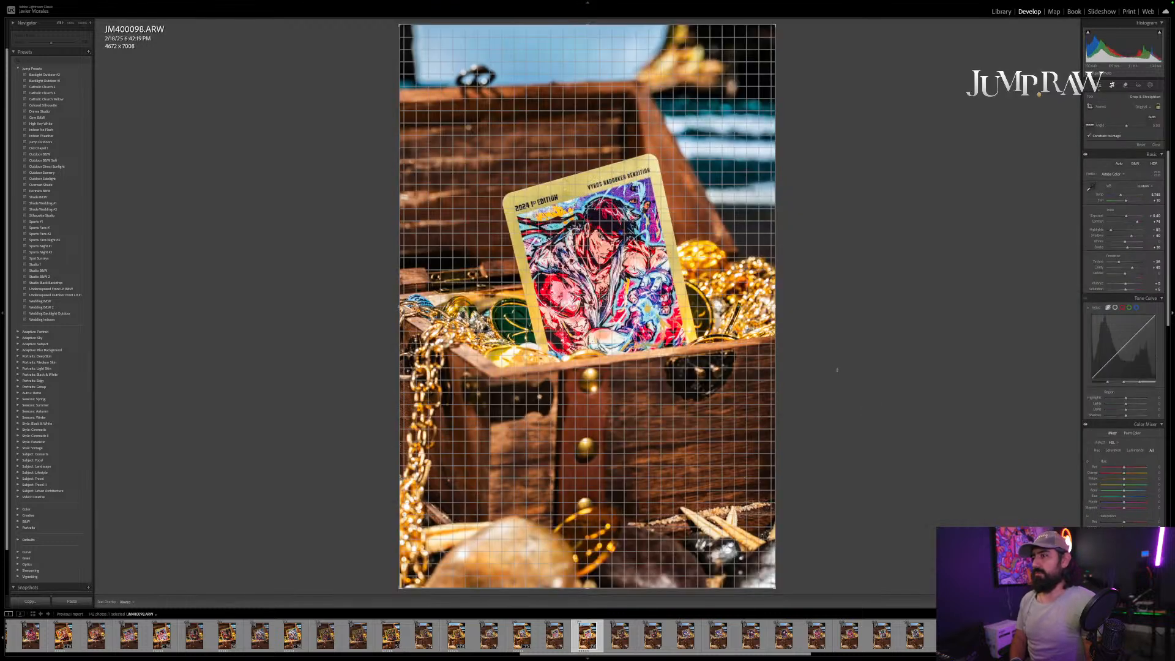
pyautogui.moveTo(836, 370); pyautogui.dragTo(836, 364)
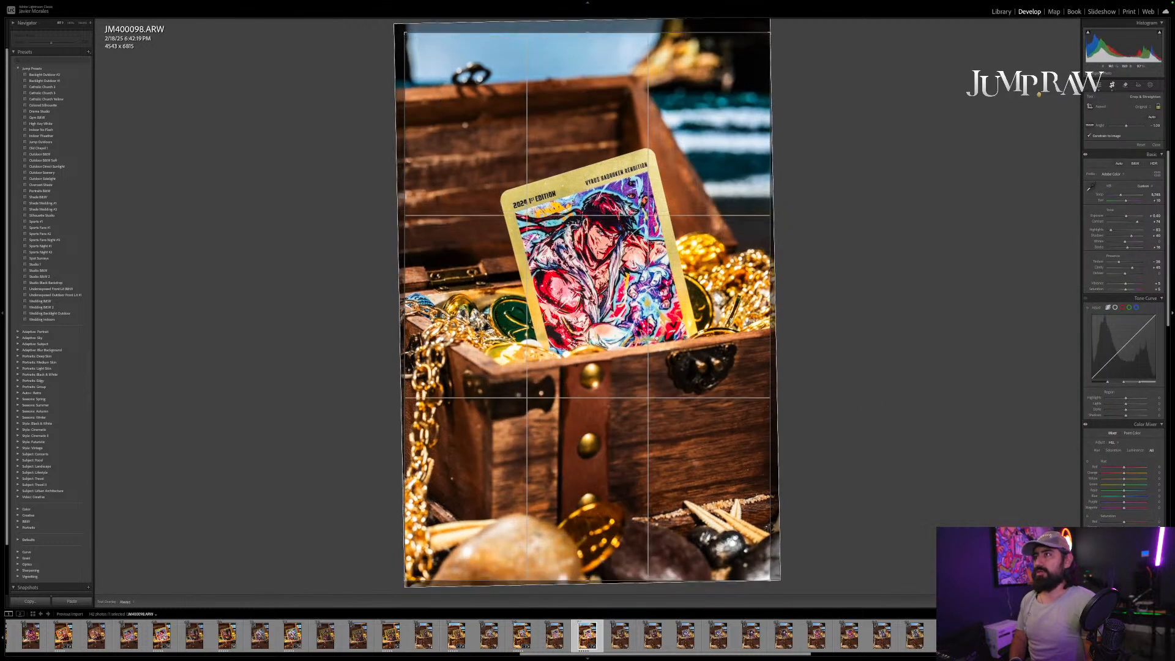
pyautogui.click(892, 405)
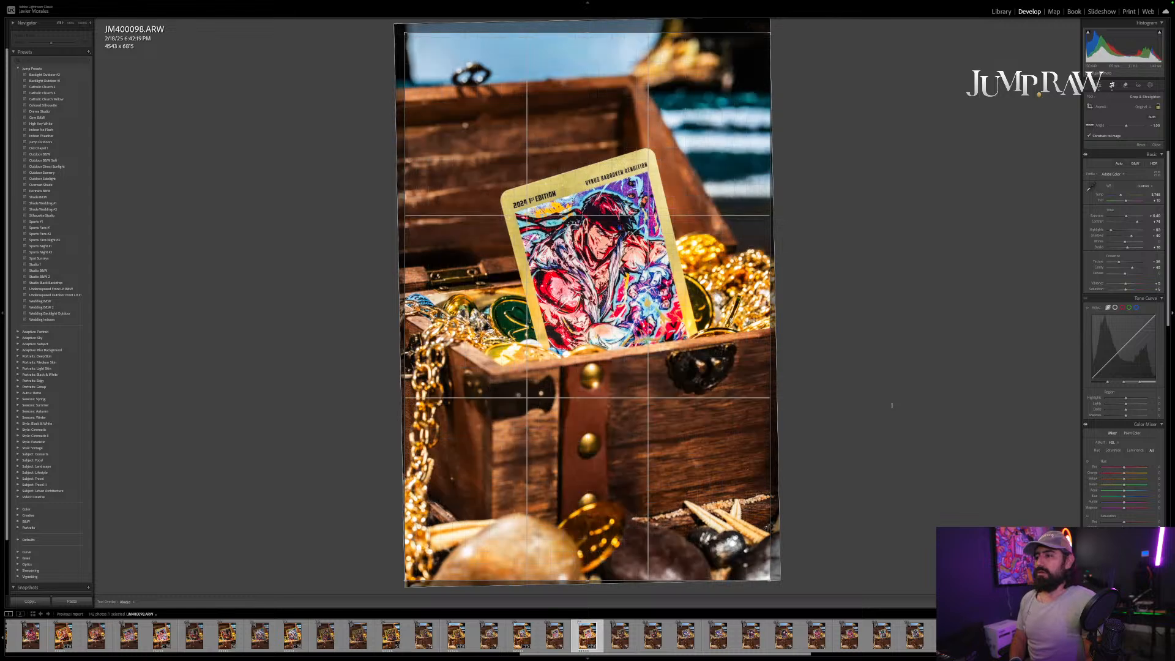
pyautogui.press('Return')
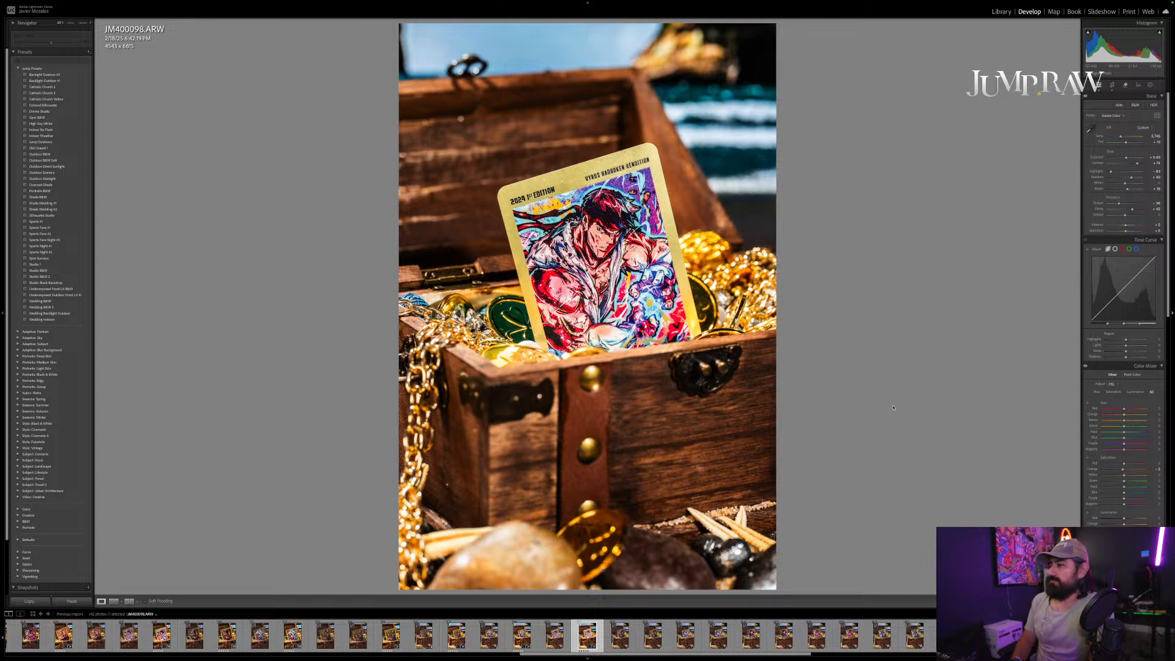
# Step: Skip JM400099, then paste the copied develop settings onto JM400100, the 2025 Spider Punk Rendition card, and rate it five stars
pyautogui.press('Right')
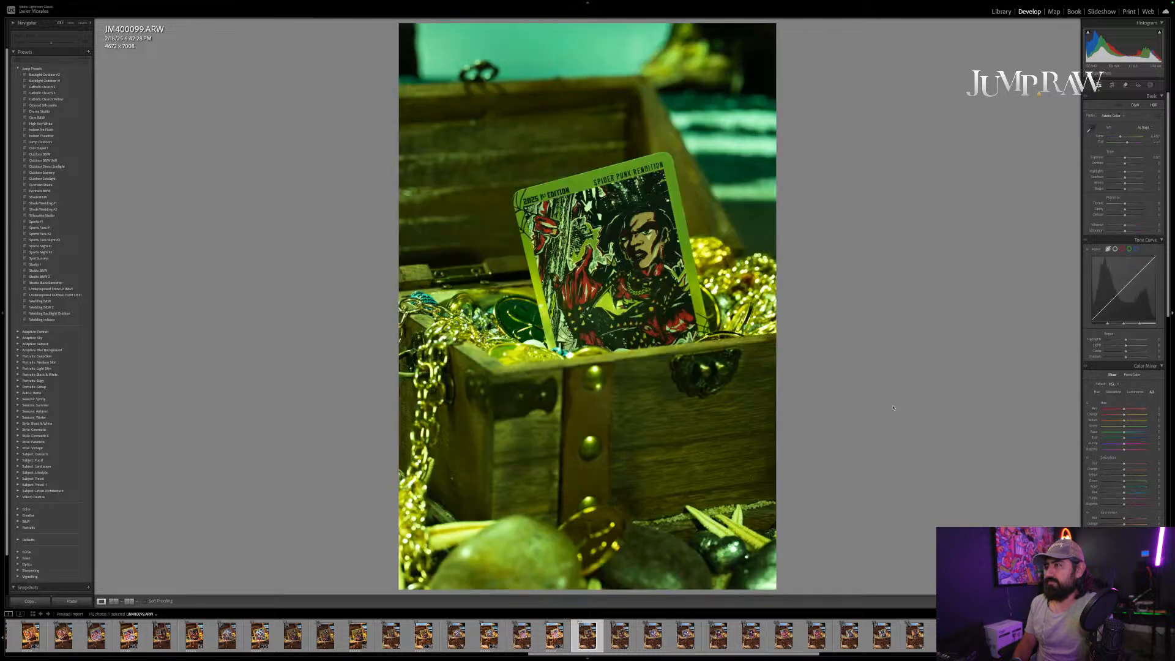
pyautogui.press('Right')
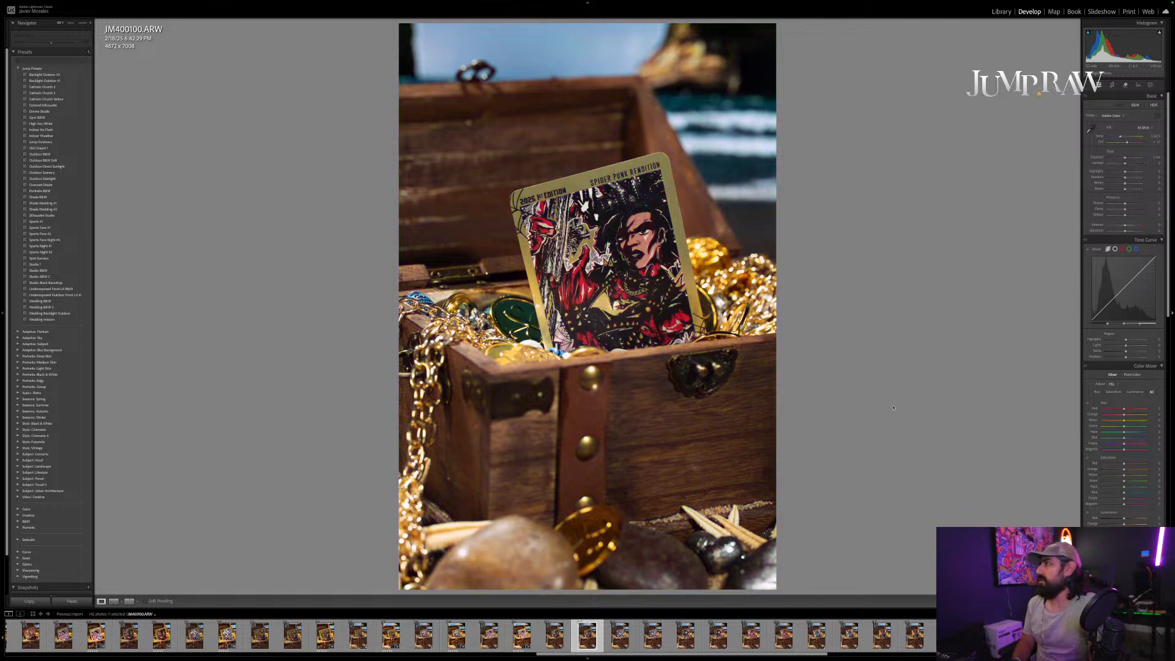
pyautogui.hotkey('ctrl', 'shift', 'v')
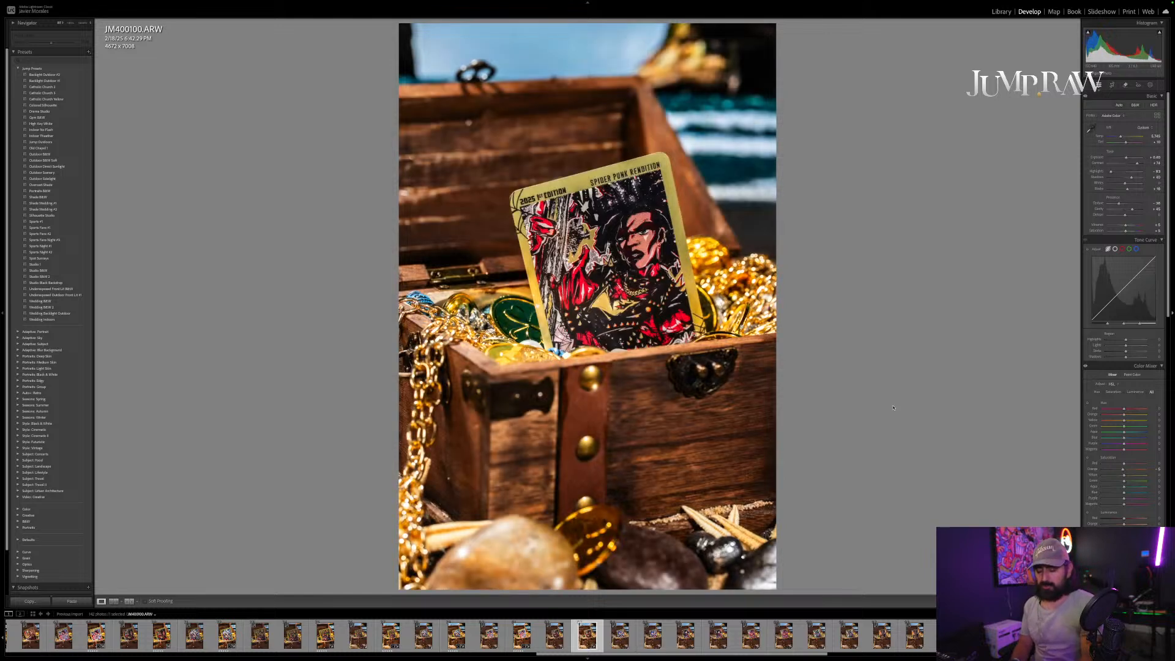
pyautogui.press('5')
# Step: Straighten JM400100 with a slight counterclockwise rotation of the image
pyautogui.press('r')
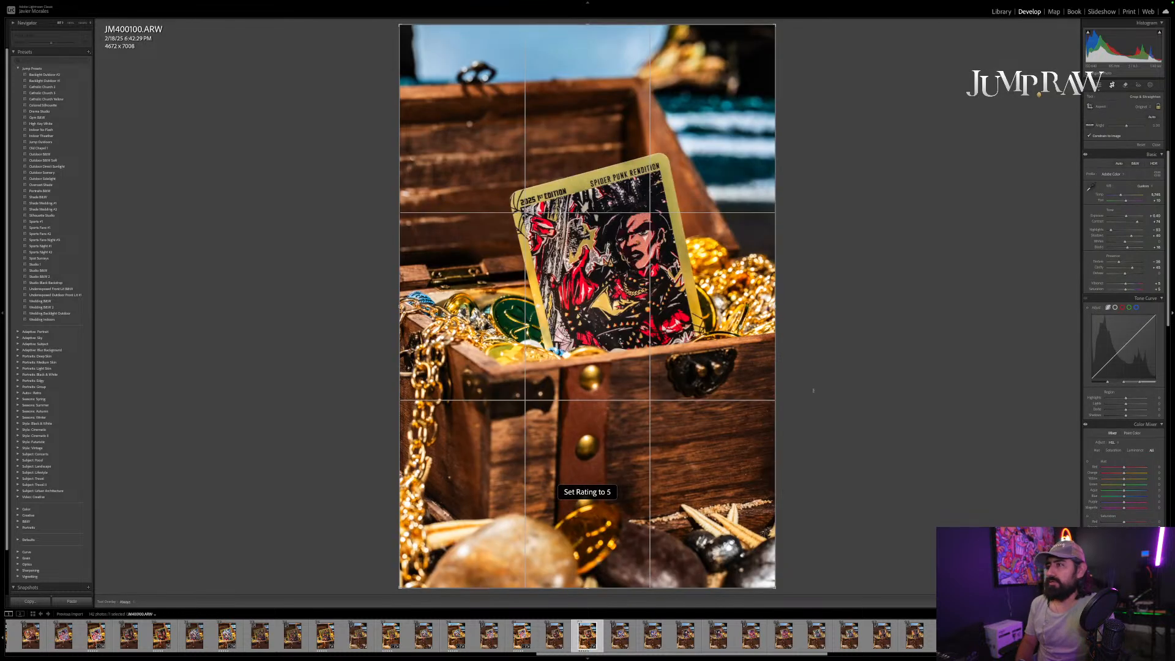
pyautogui.moveTo(812, 389); pyautogui.dragTo(825, 395)
pyautogui.press('Return')
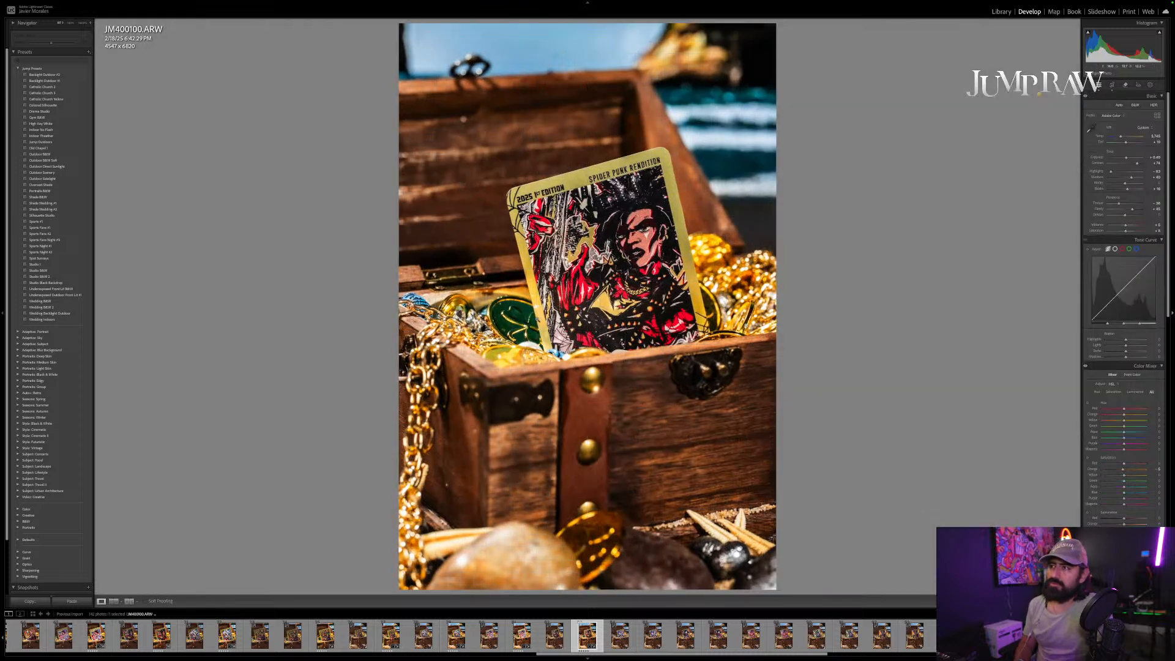
# Step: Review the edited JM400098 Vyrus Hadouken Rendition photo, moving past JM400099 to compare it with JM400100
pyautogui.click(522, 637)
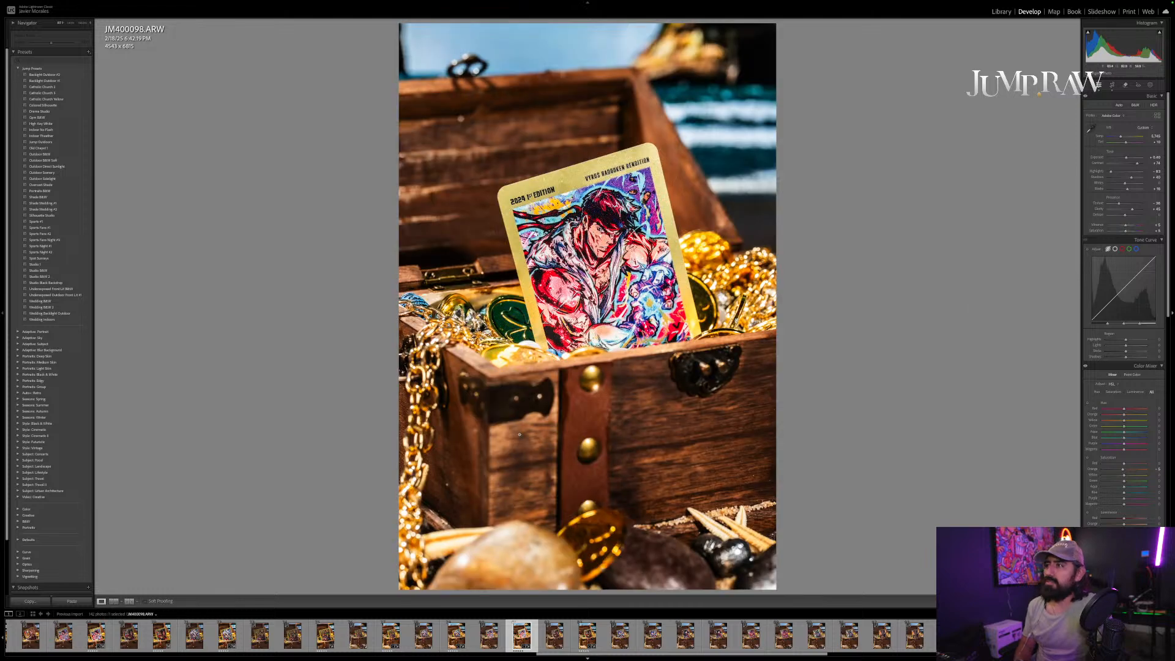
pyautogui.press('Right')
pyautogui.press('Right')
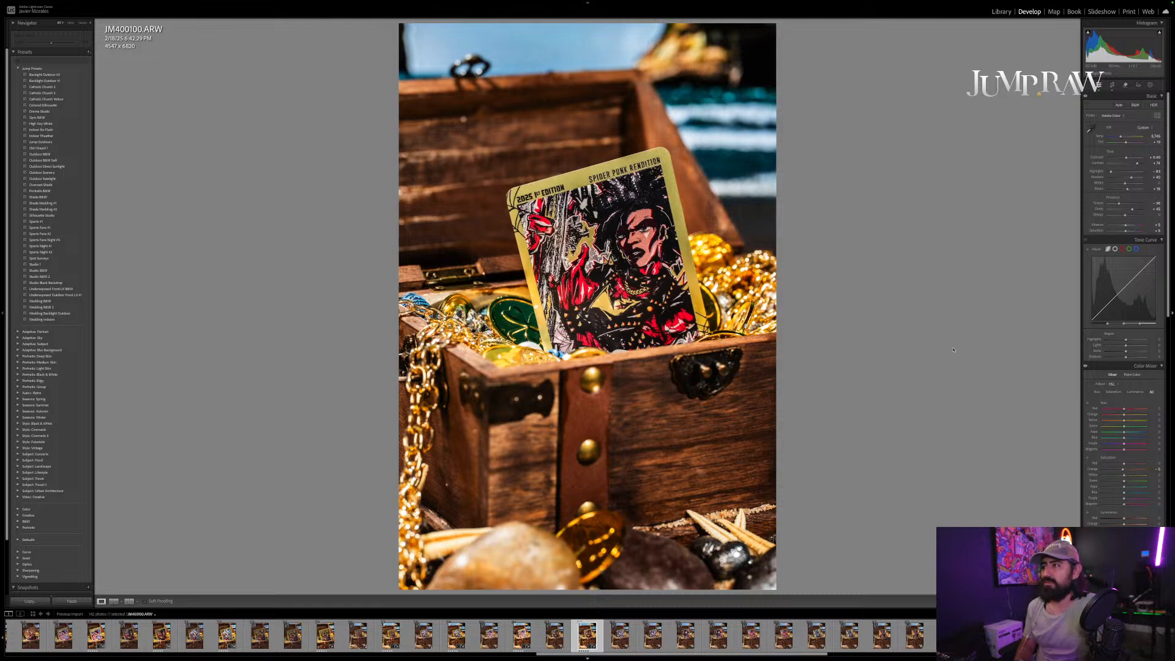
# Step: Examine the Spider Punk Rendition card in JM400100 up close, checking sharpness and print detail from its artwork down to the chest's edge
pyautogui.click(591, 240)
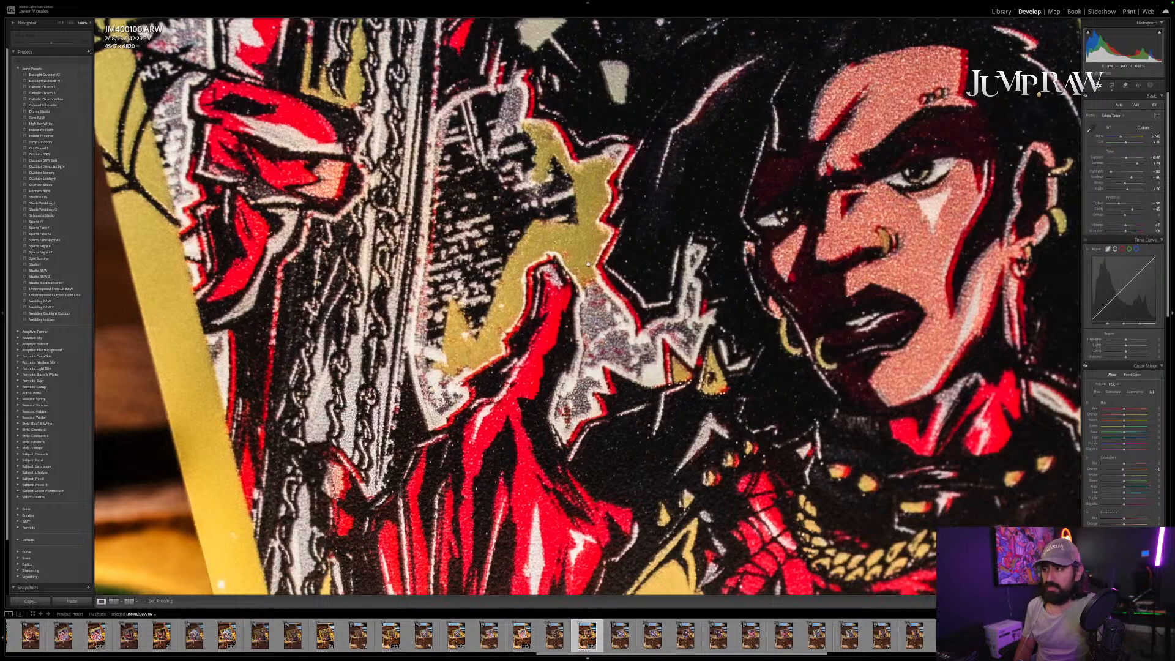
pyautogui.moveTo(575, 262); pyautogui.dragTo(569, 266)
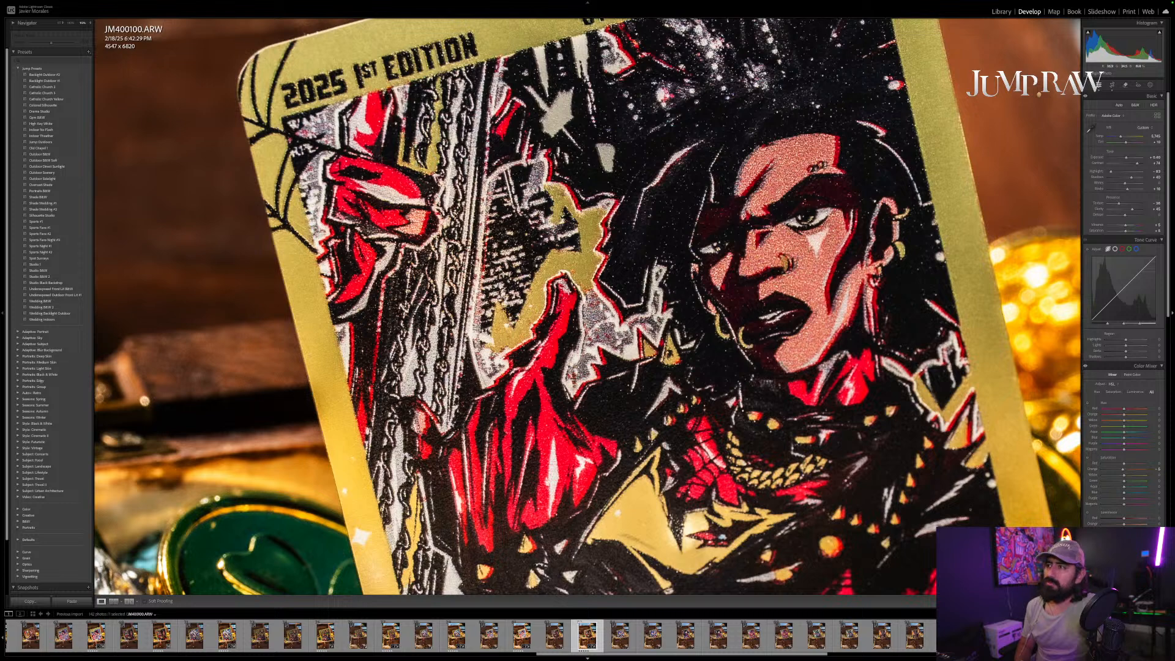
pyautogui.scroll(-5, 572, 241)
pyautogui.hscroll(3, 573, 241)
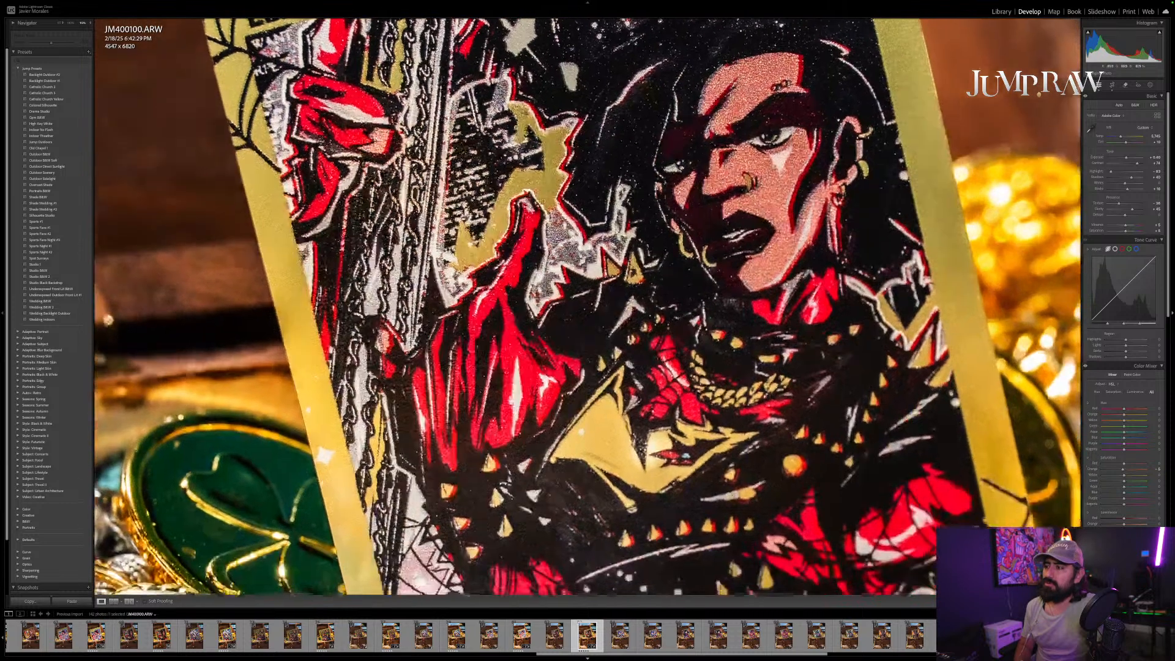
pyautogui.scroll(-2, 574, 242)
pyautogui.hscroll(2, 573, 243)
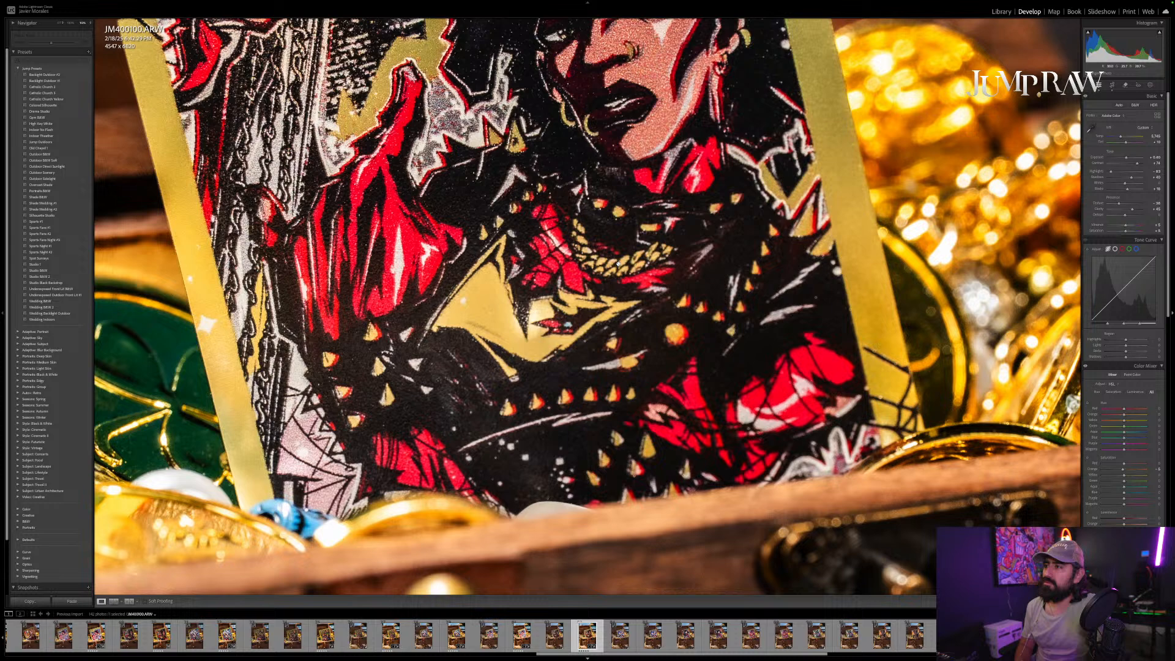
pyautogui.scroll(4, 609, 228)
pyautogui.hscroll(1, 610, 228)
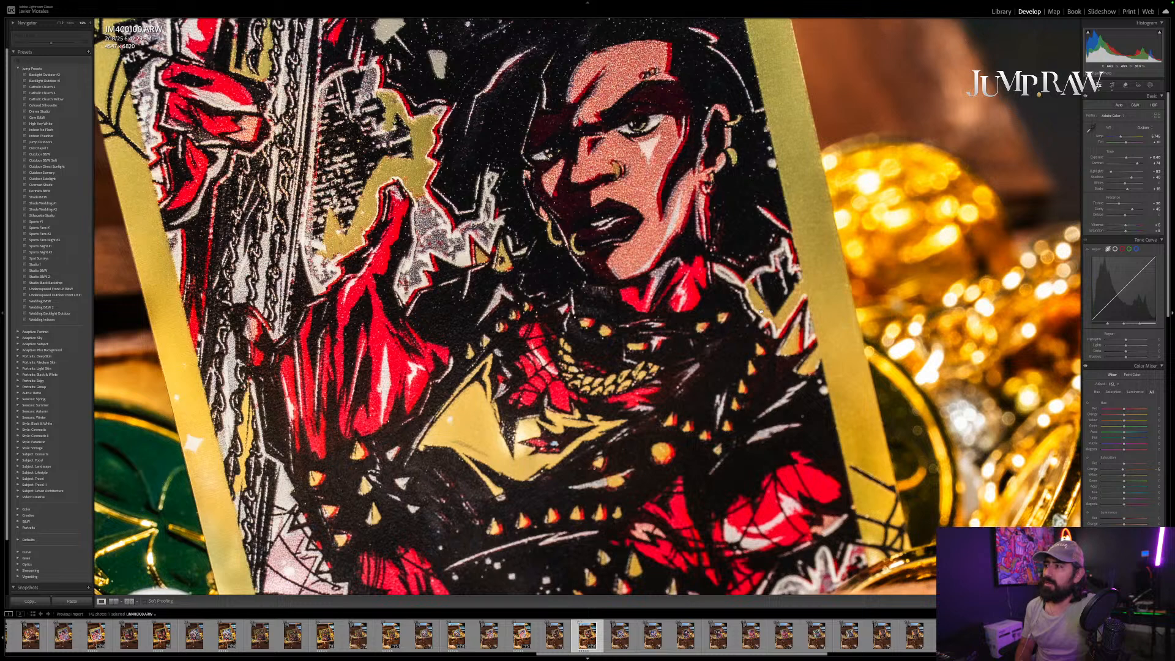
pyautogui.scroll(-2, 780, 399)
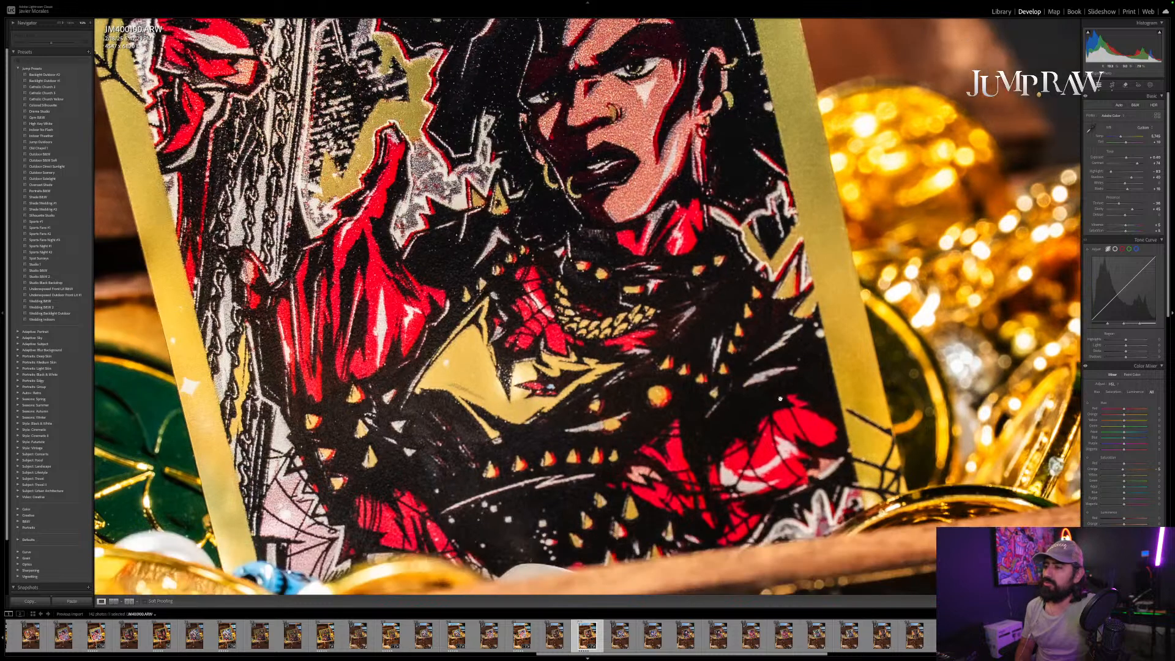
# Step: Paste the copied develop settings onto JM400102.ARW, the blue Sonic card photo, and rate it 5 stars
pyautogui.scroll(-3, 780, 398)
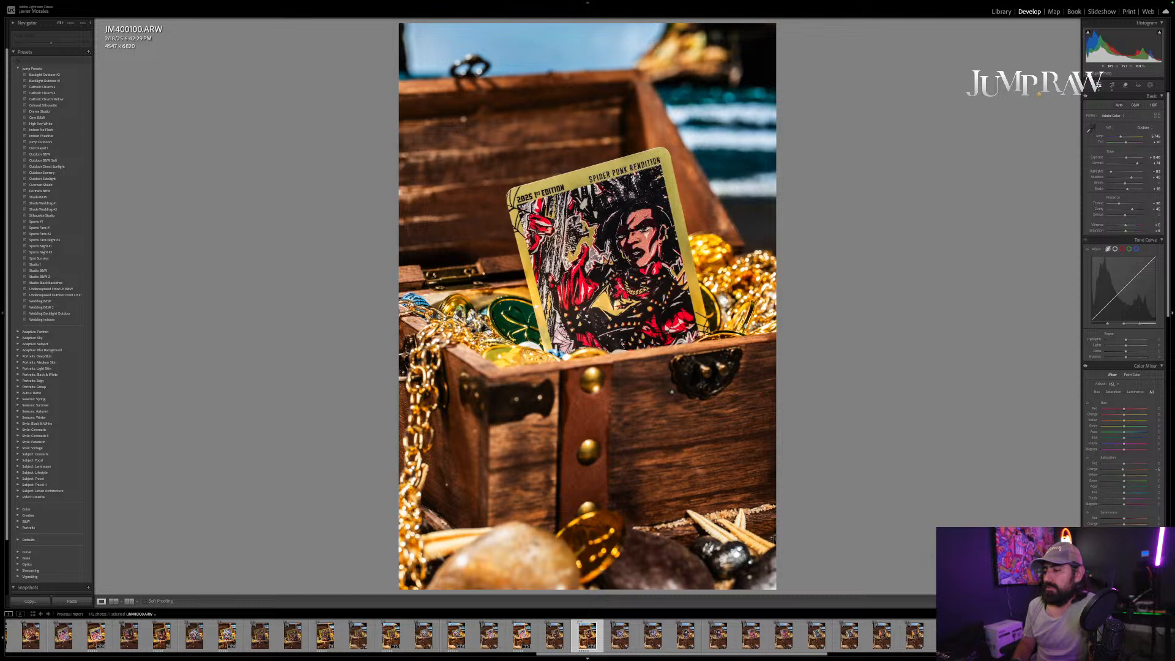
pyautogui.press('Right')
pyautogui.press('Right')
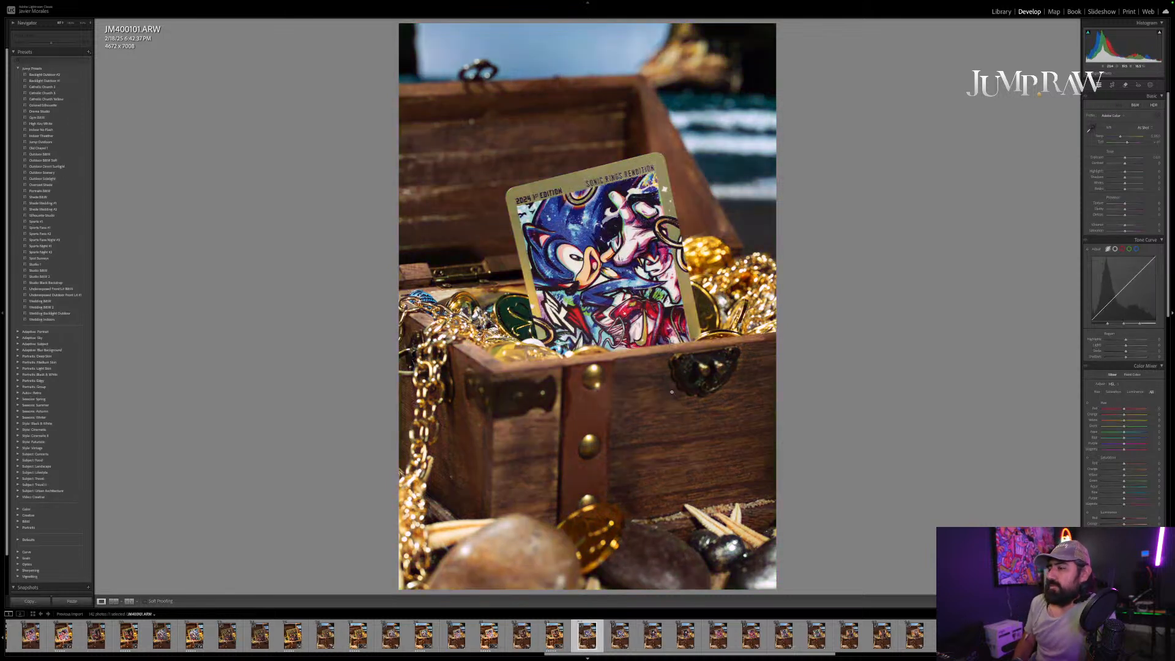
pyautogui.press('Right')
pyautogui.press('Right')
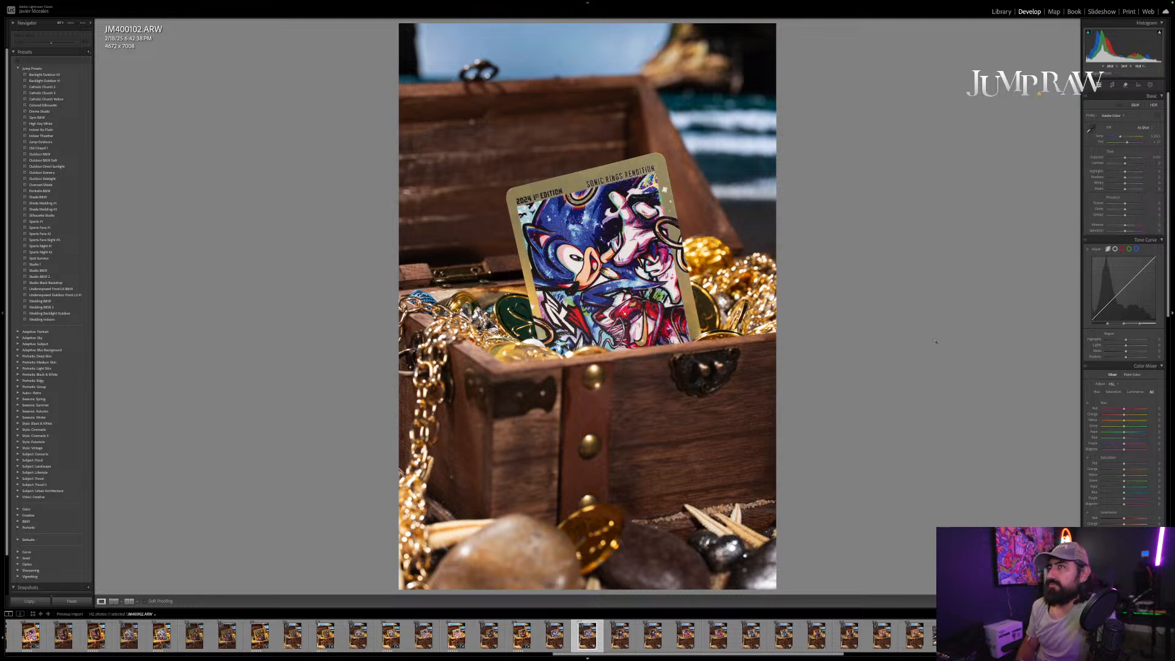
pyautogui.hotkey('ctrl', 'shift', 'v')
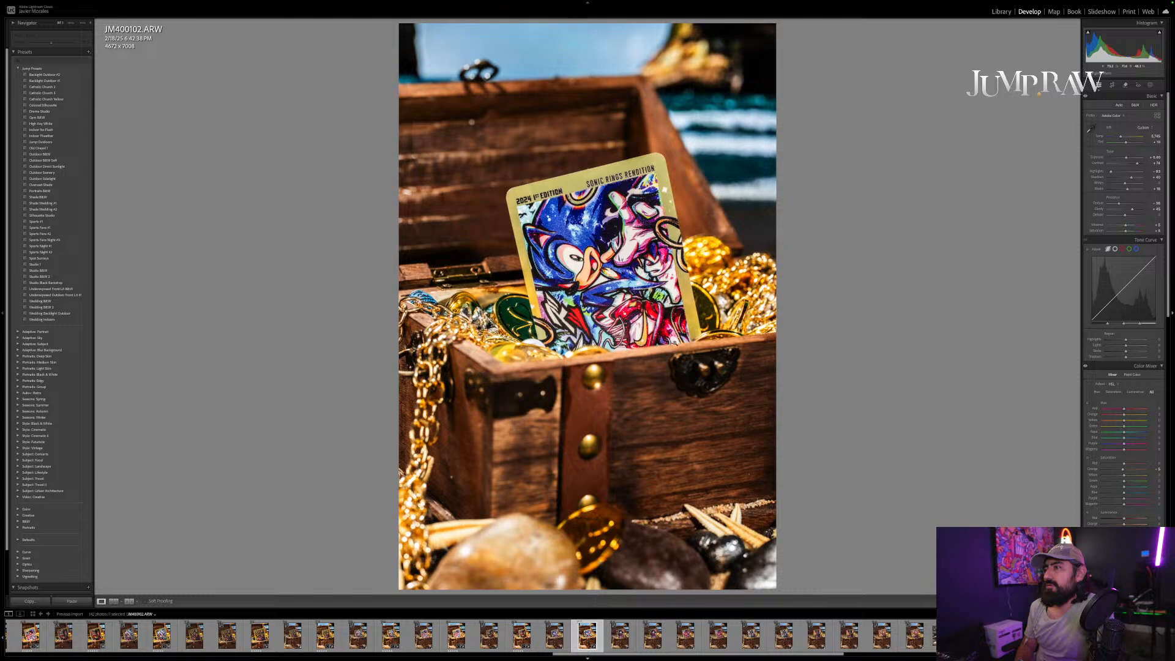
pyautogui.press('5')
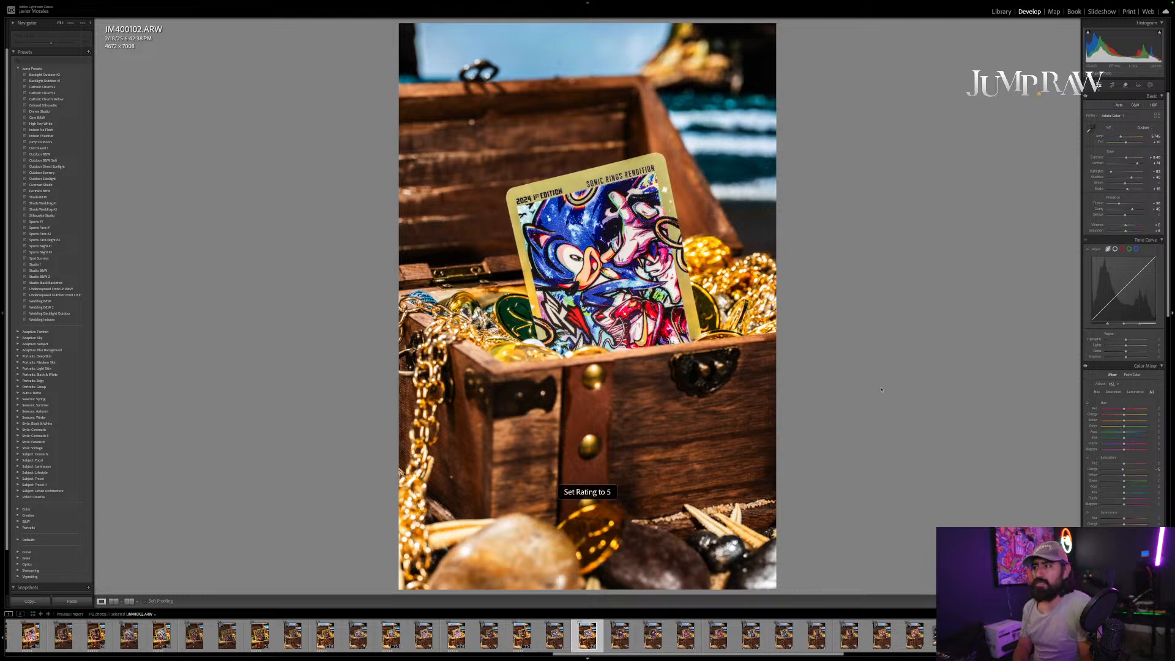
# Step: Straighten JM400102.ARW slightly counterclockwise, constraining the crop to about 4628 x 6943
pyautogui.press('r')
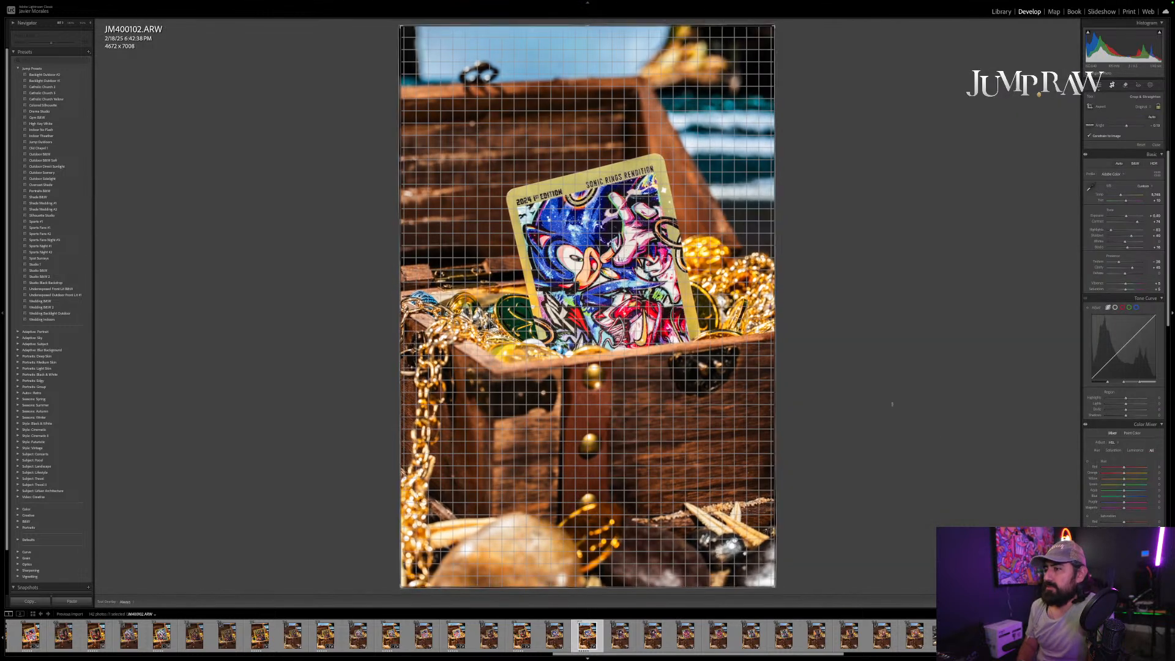
pyautogui.moveTo(892, 404); pyautogui.dragTo(891, 402)
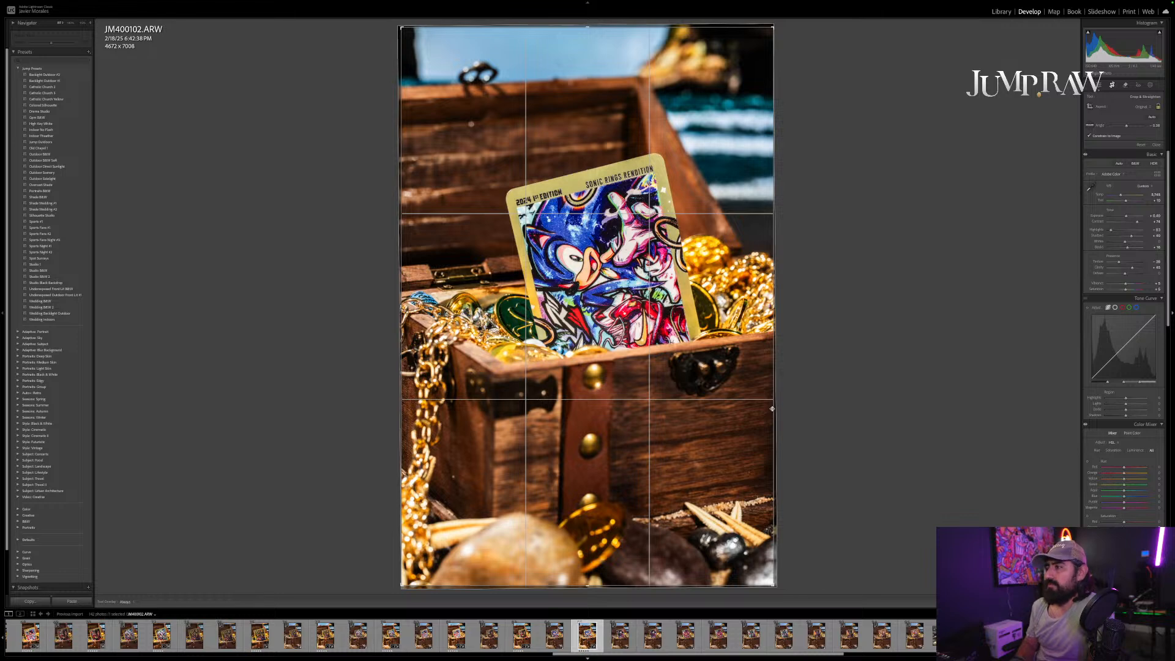
pyautogui.press('Return')
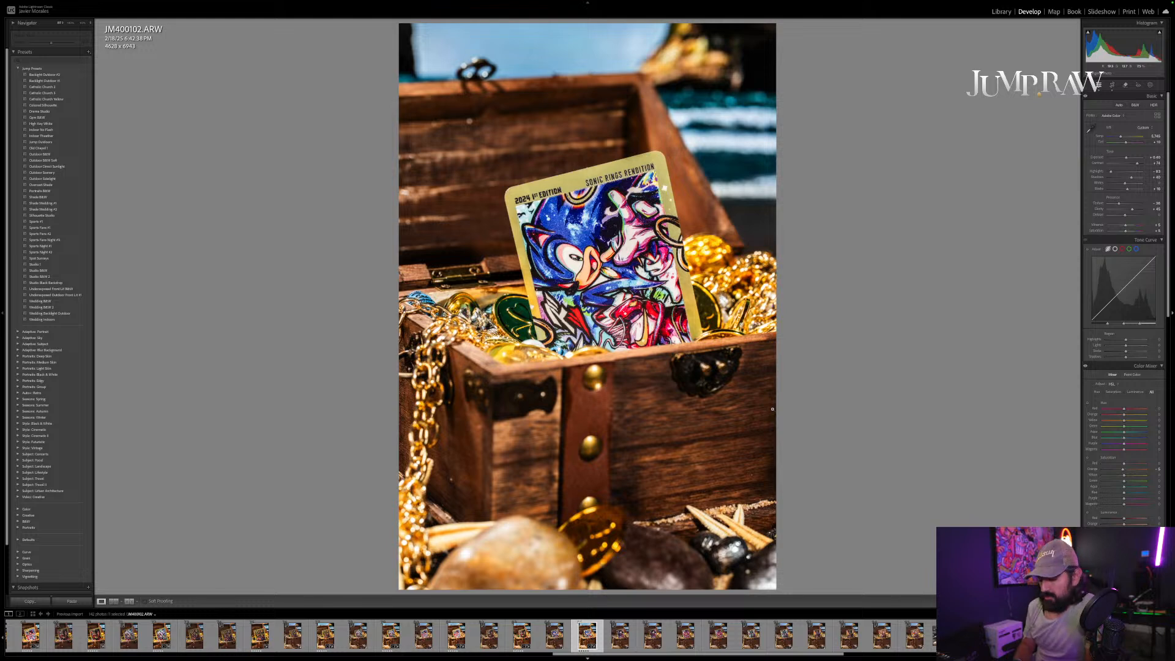
# Step: Move on to JM400104.ARW, the second Shadow card photo, and apply the copied develop settings to it
pyautogui.press('Right')
pyautogui.press('Right')
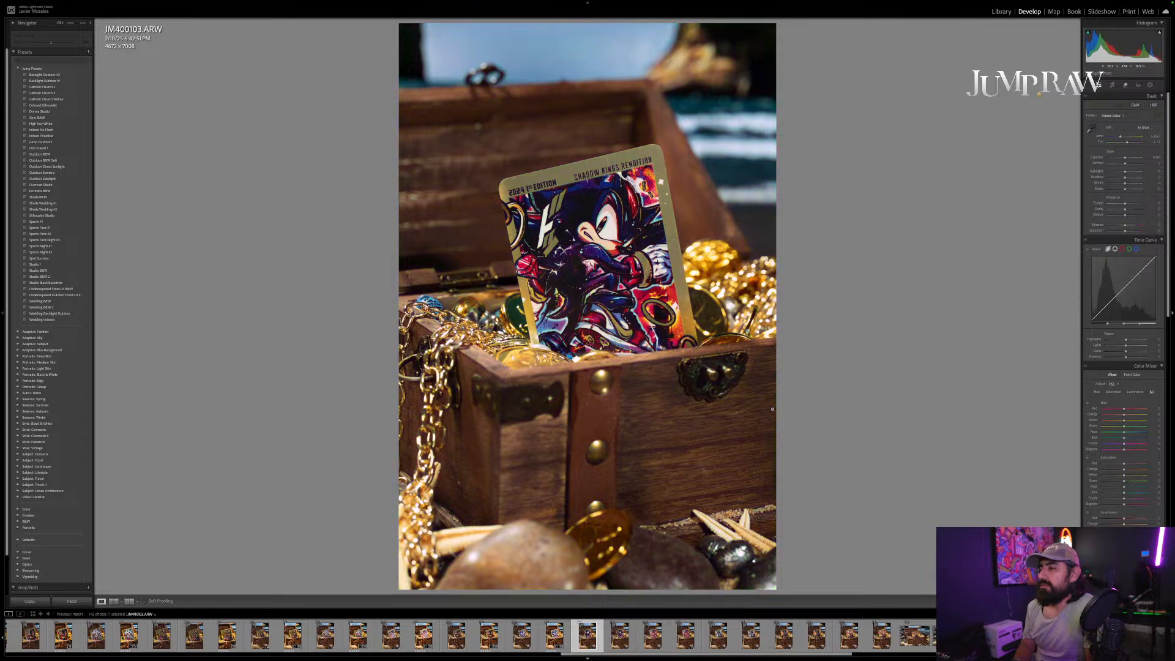
pyautogui.press('Right')
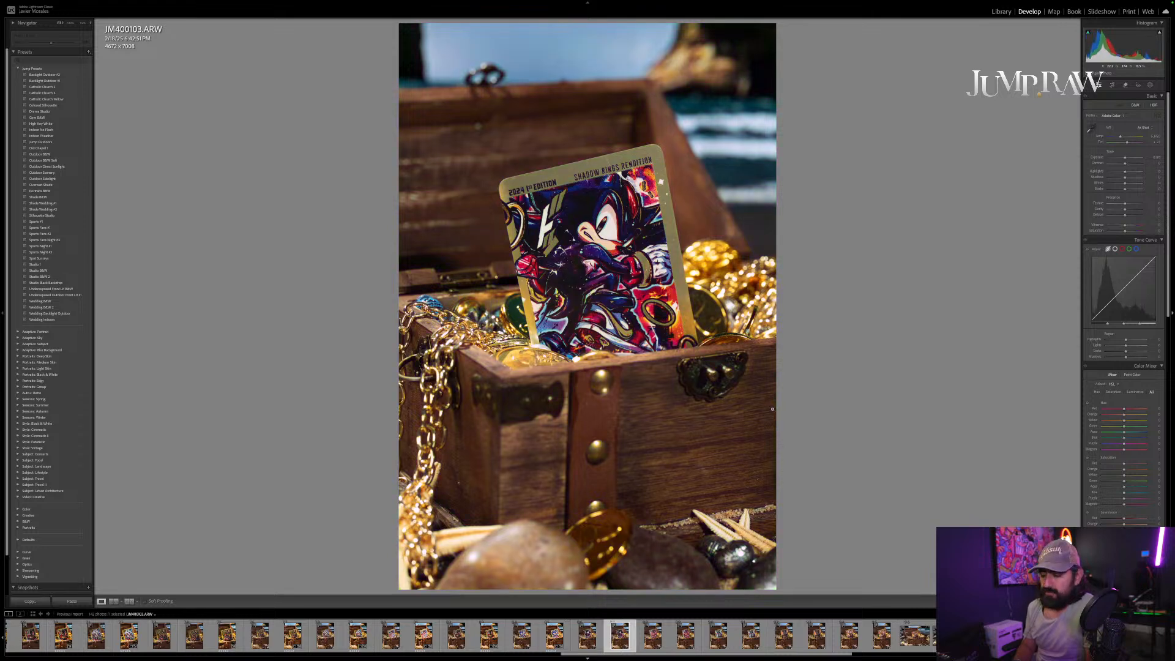
pyautogui.press('Right')
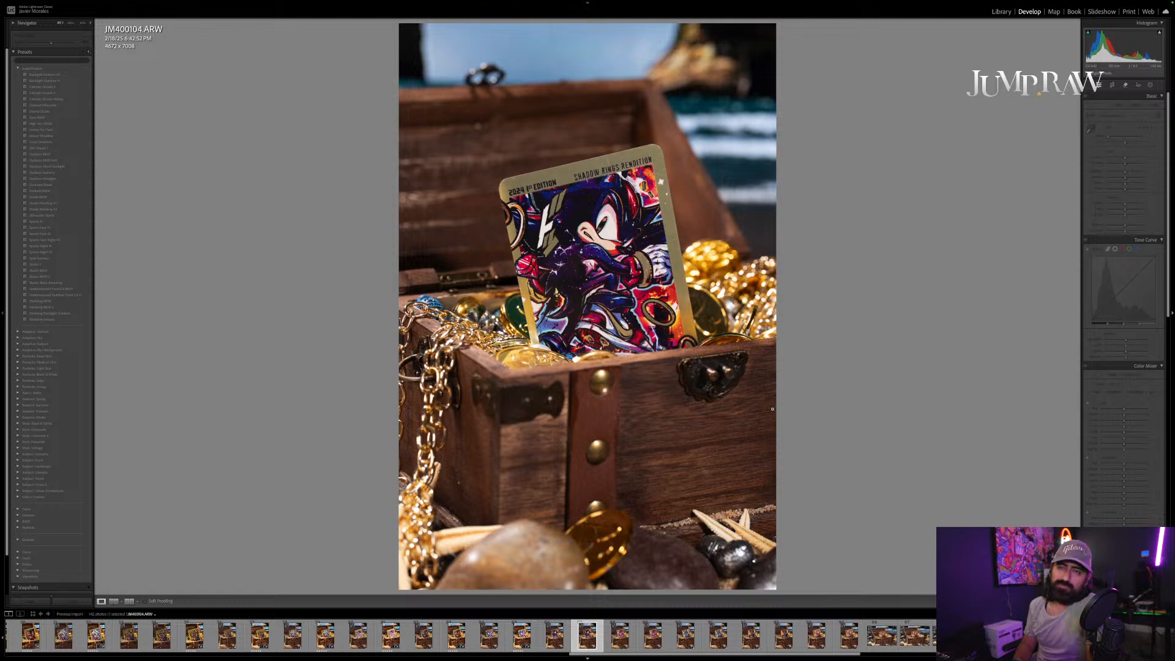
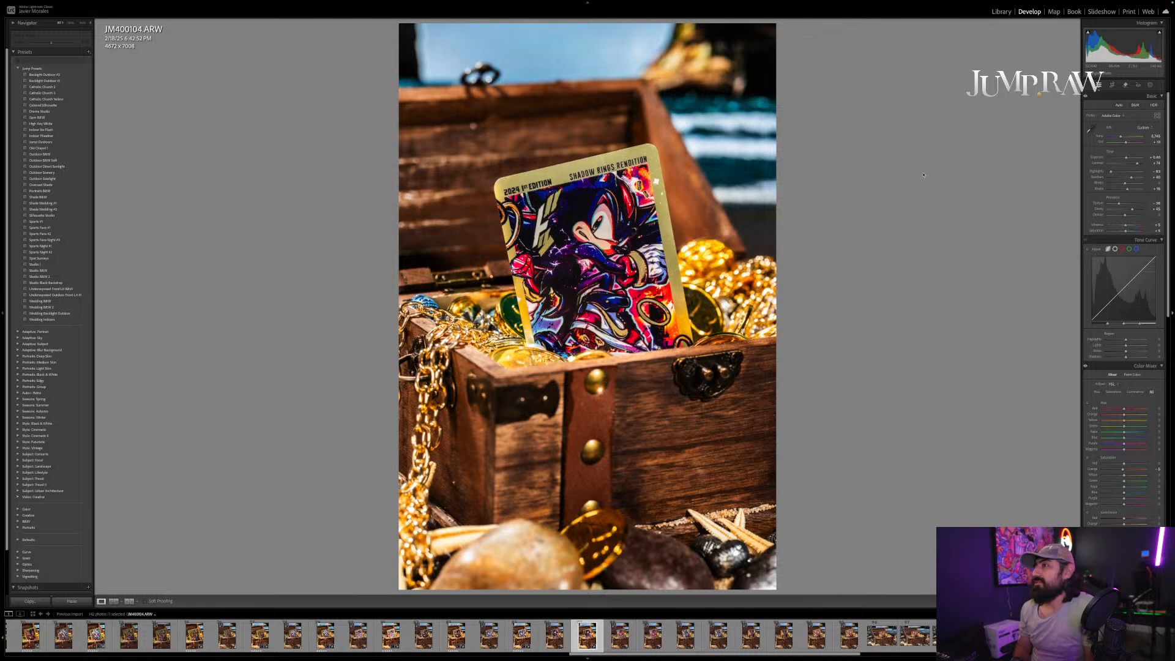
# Step: Rate JM400104.ARW 5 stars and straighten it slightly, cropping it to about 4637 x 6955
pyautogui.press('5')
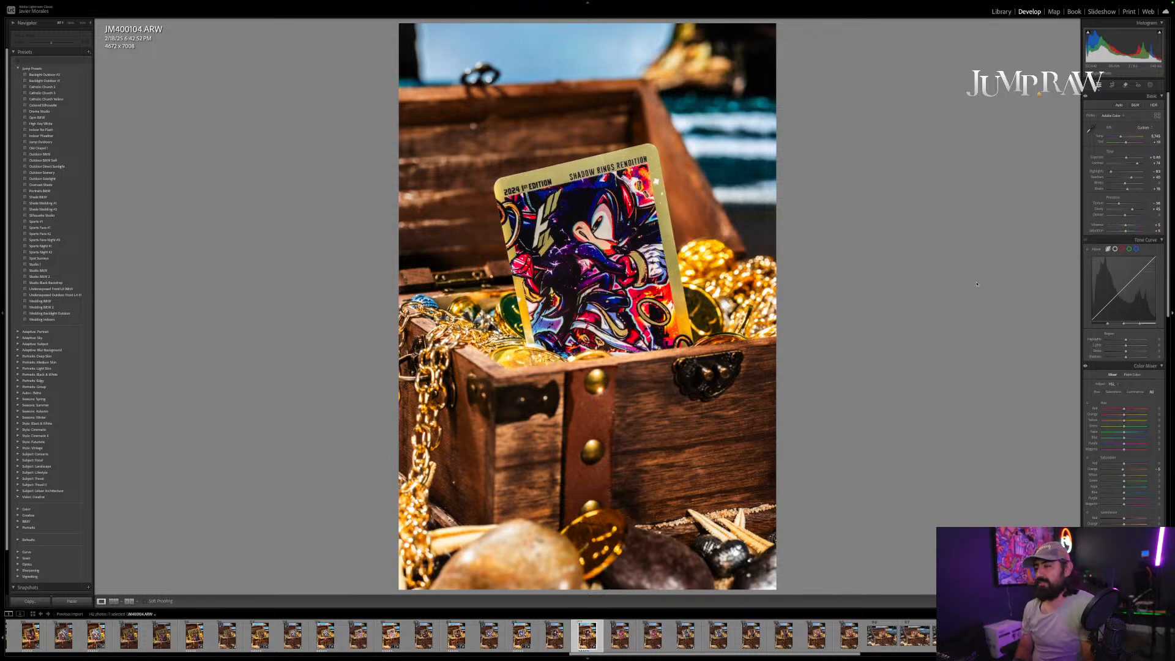
pyautogui.press('r')
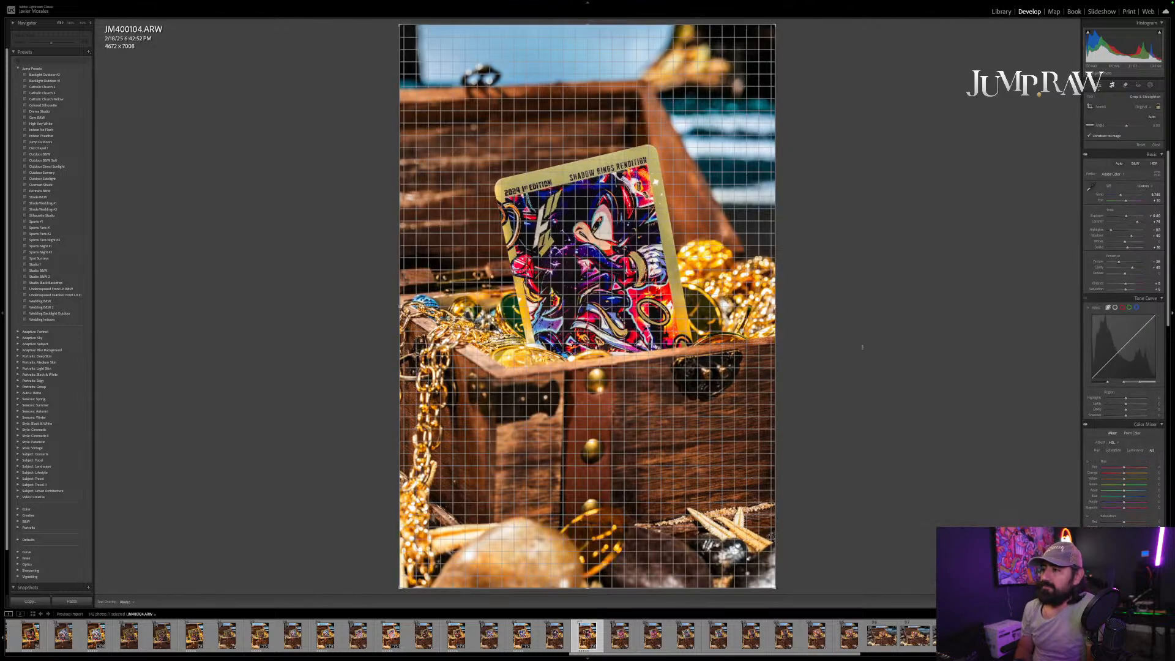
pyautogui.press('Return')
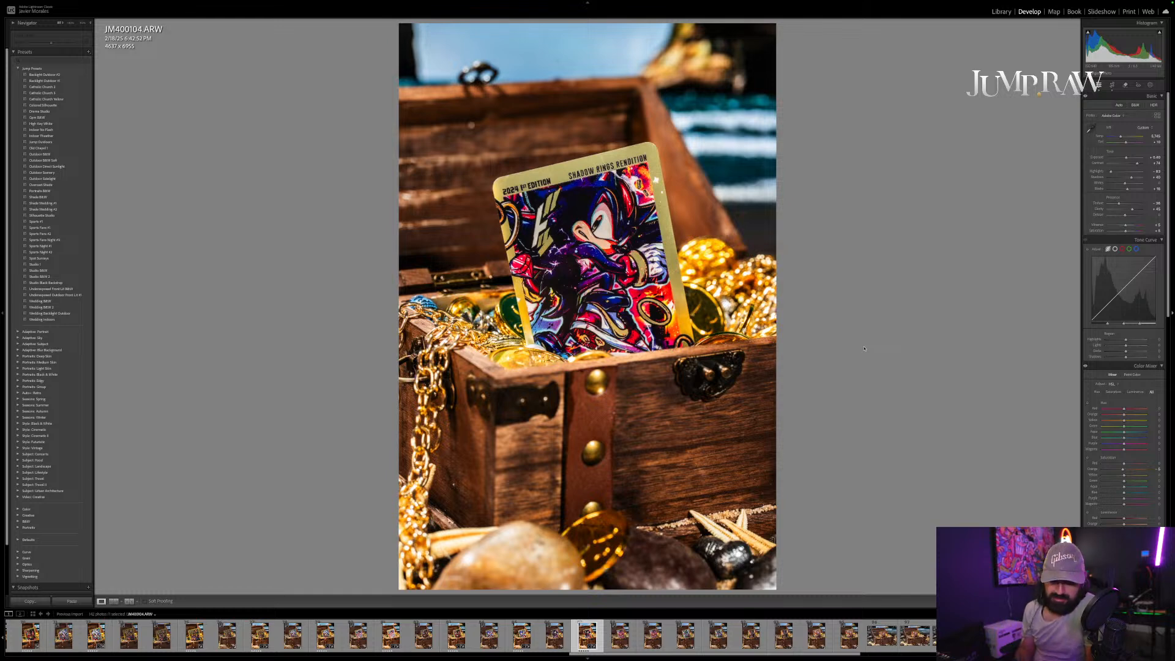
# Step: Straighten JM400106.ARW, the Chopper card photo, slightly counterclockwise and paste the copied develop settings onto it
pyautogui.press('Right')
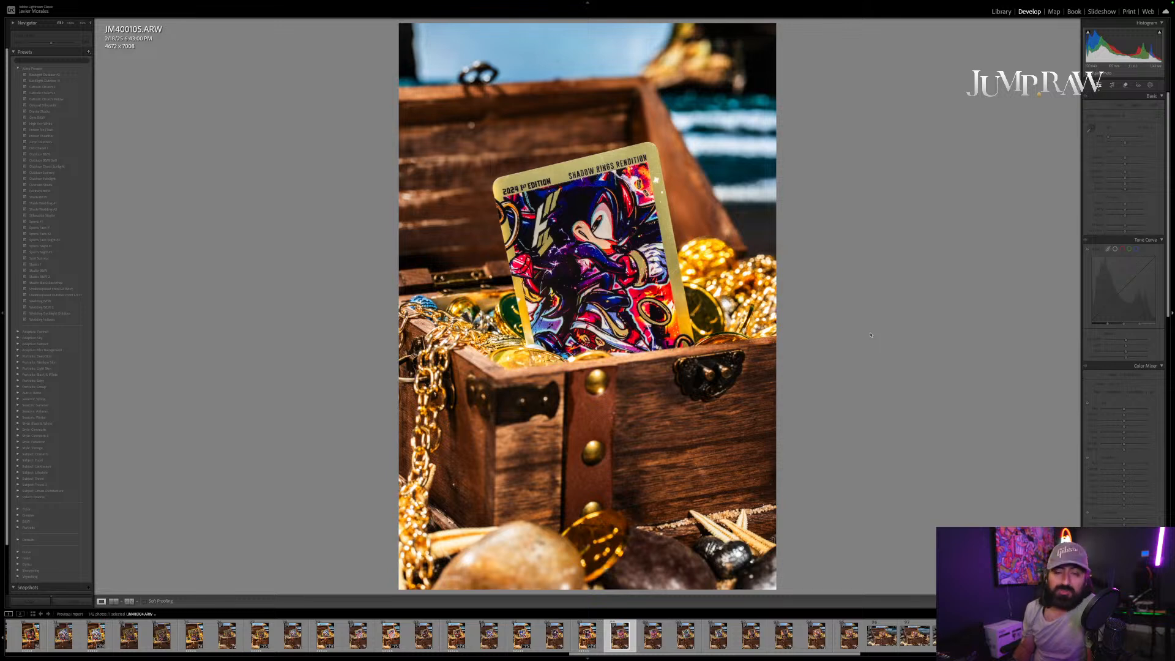
pyautogui.press('Right')
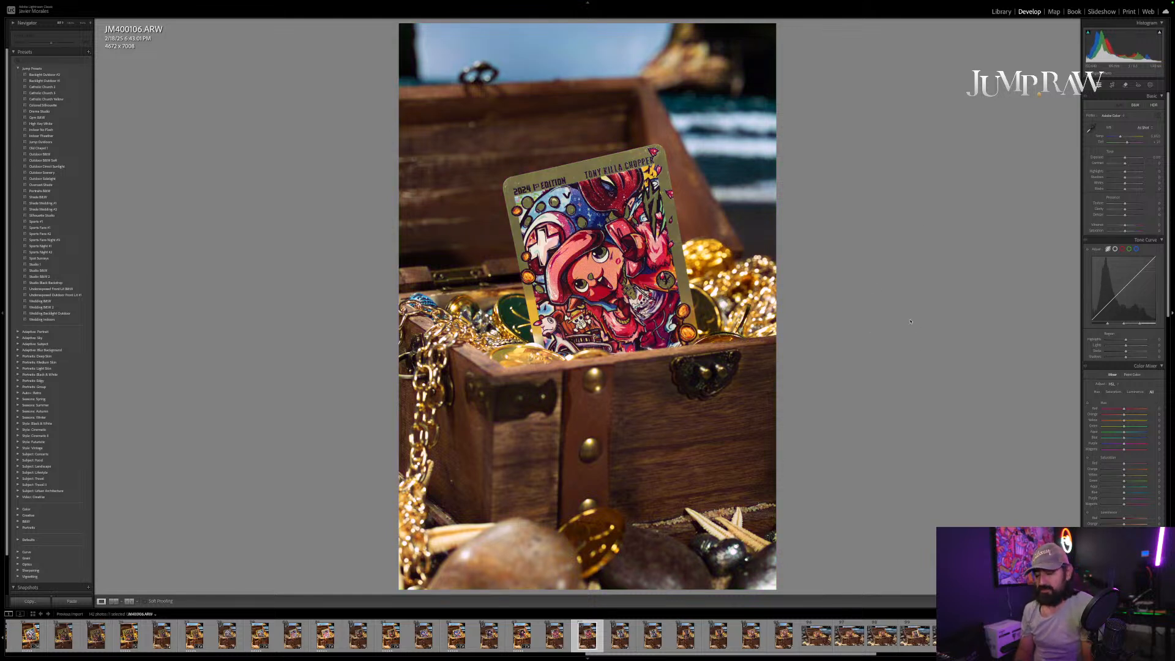
pyautogui.press('r')
pyautogui.moveTo(913, 356); pyautogui.dragTo(914, 355)
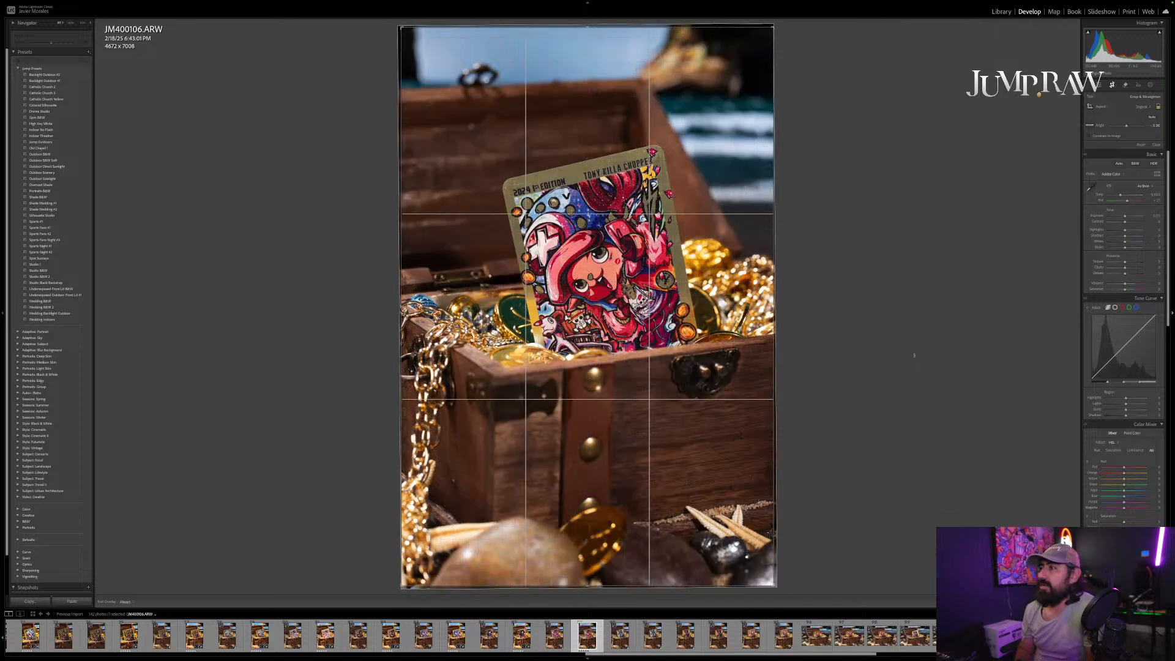
pyautogui.press('Return')
pyautogui.hotkey('ctrl', 'shift', 'v')
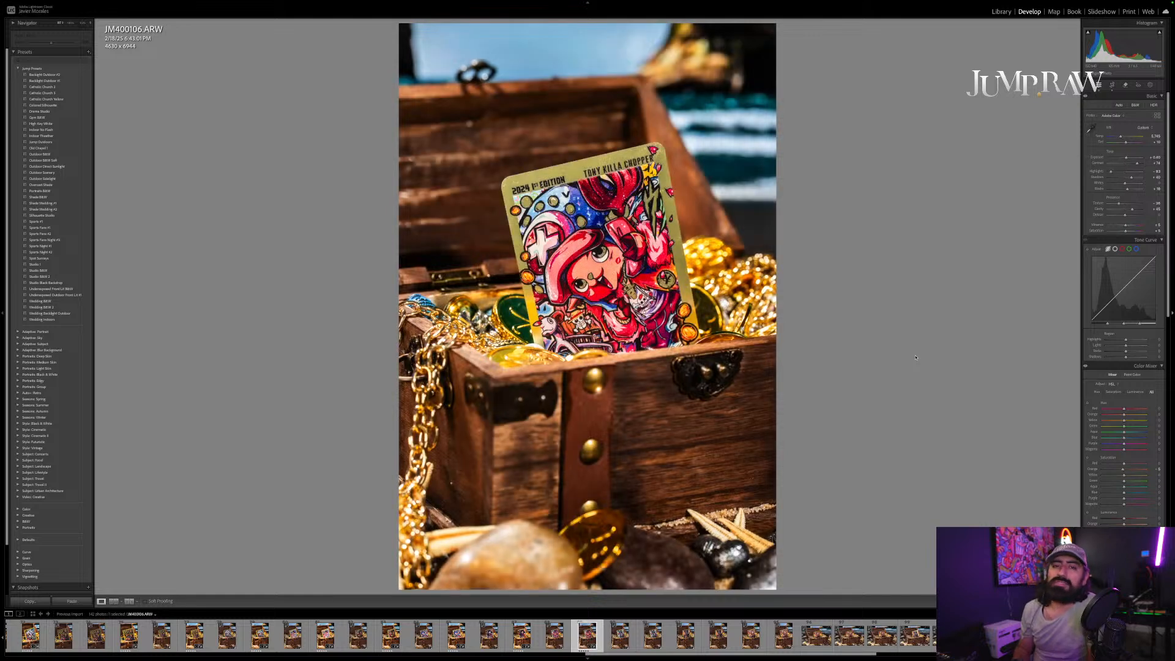
# Step: Rate JM400106.ARW 5 stars and copy its develop settings with the crop options left out
pyautogui.press('5')
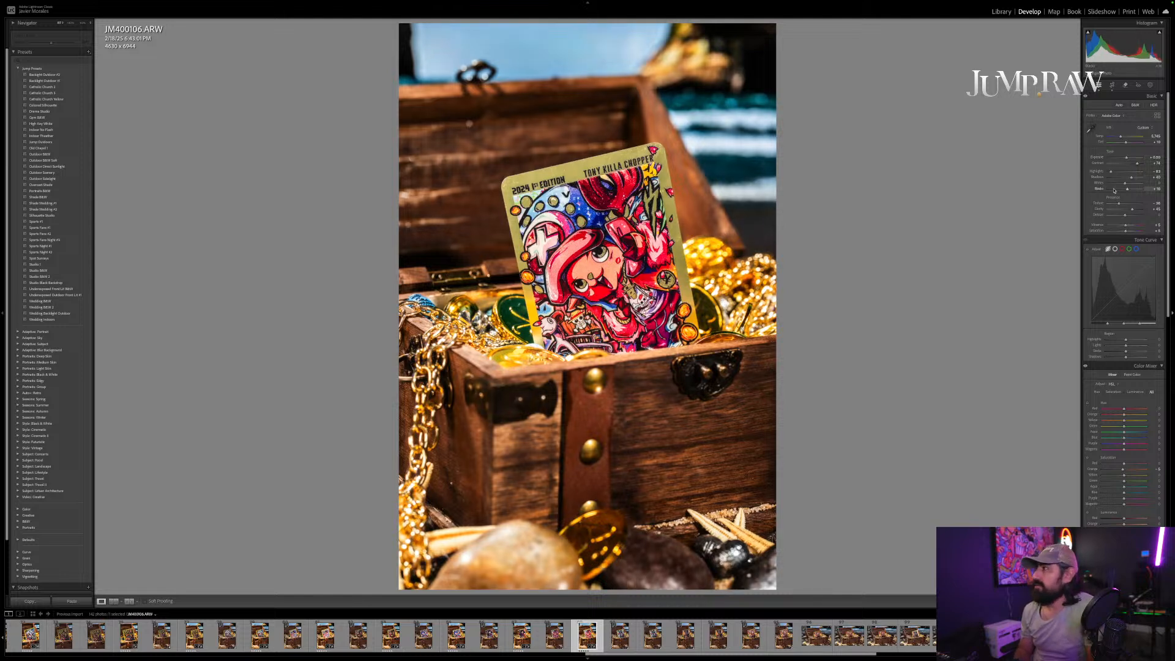
pyautogui.press('super+shift+c')
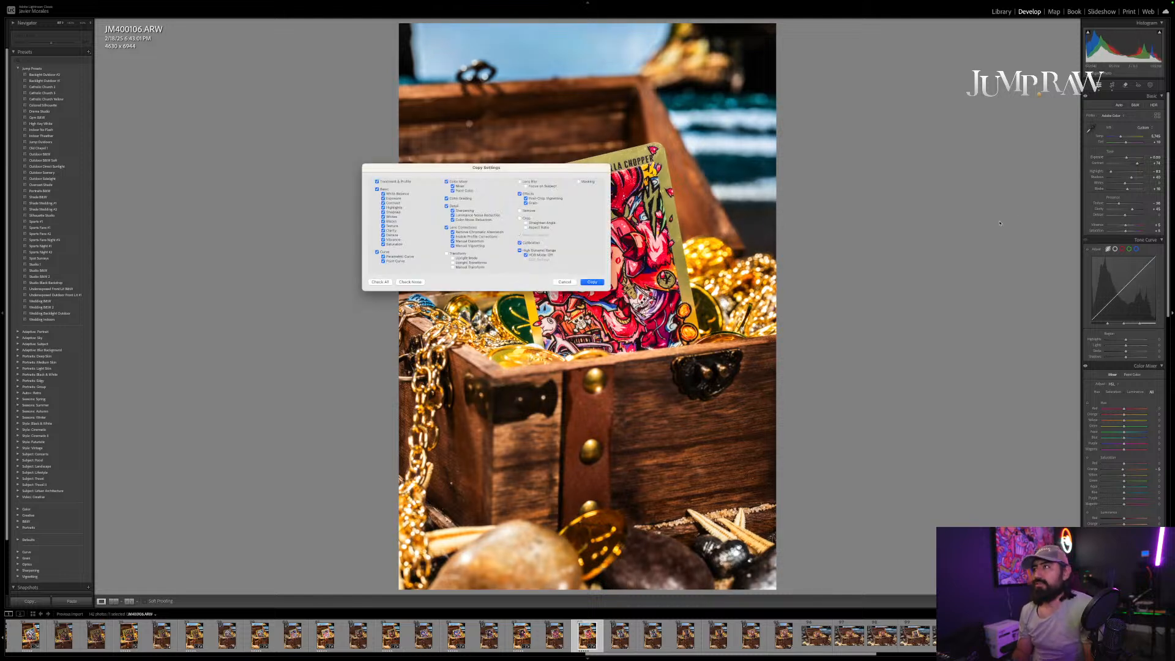
pyautogui.press('Return')
pyautogui.press('5')
# Step: Paste the copied develop settings onto JM400108.ARW, the Cell card photo, and rate it 5 stars
pyautogui.press('Right')
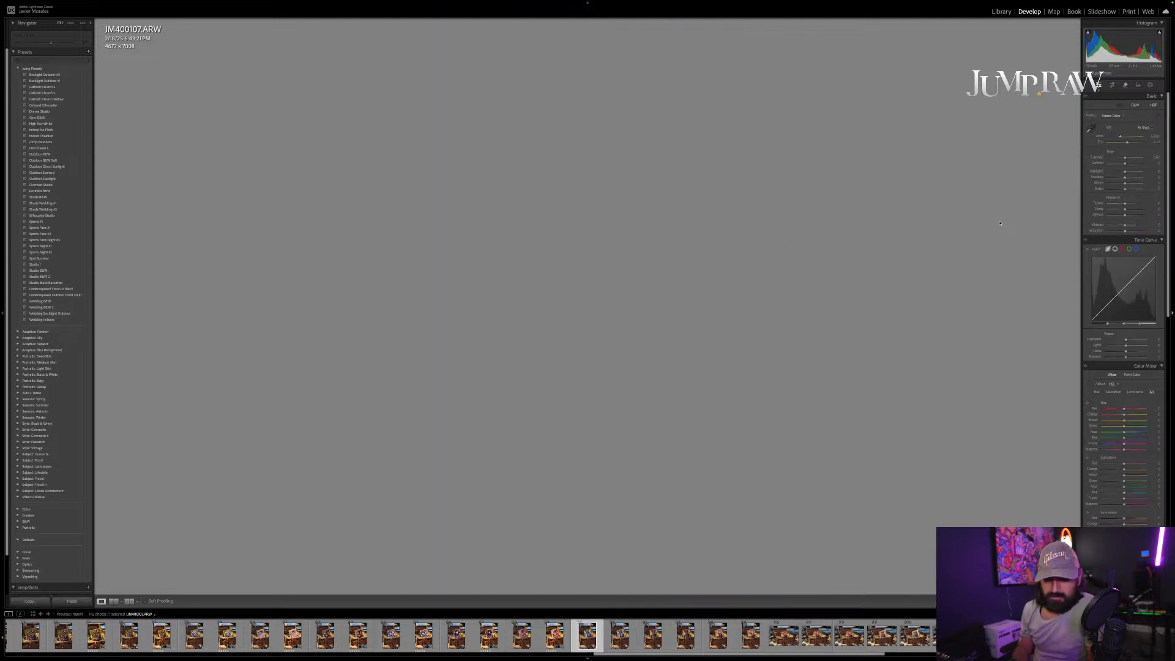
pyautogui.press('Right')
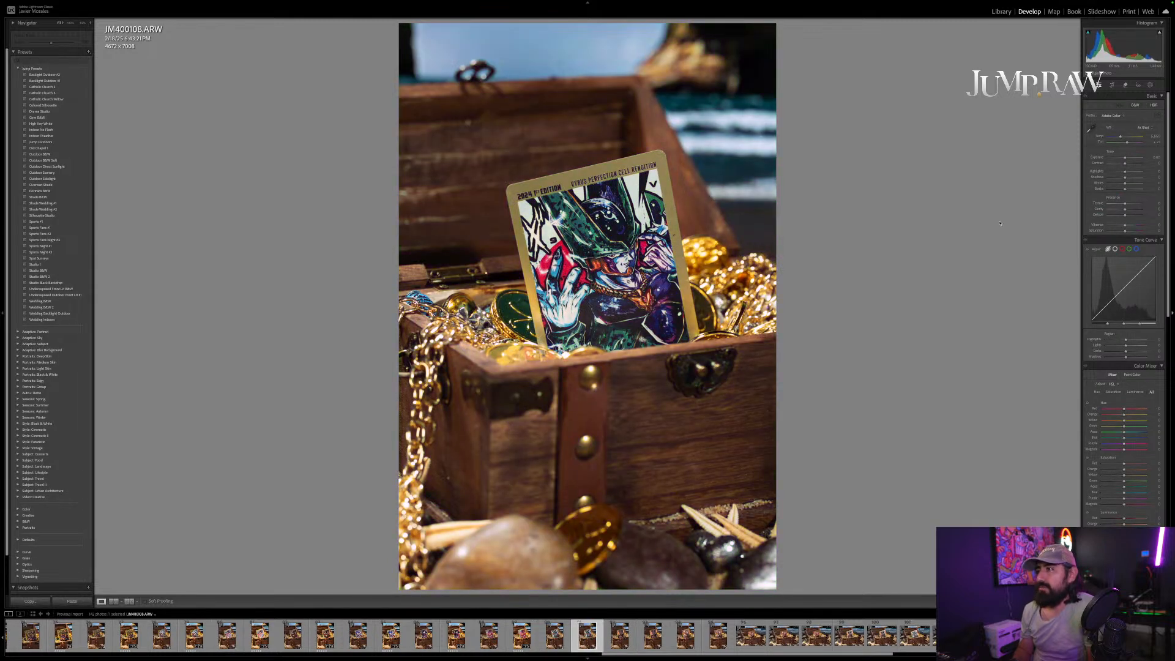
pyautogui.hotkey('ctrl', 'shift', 'v')
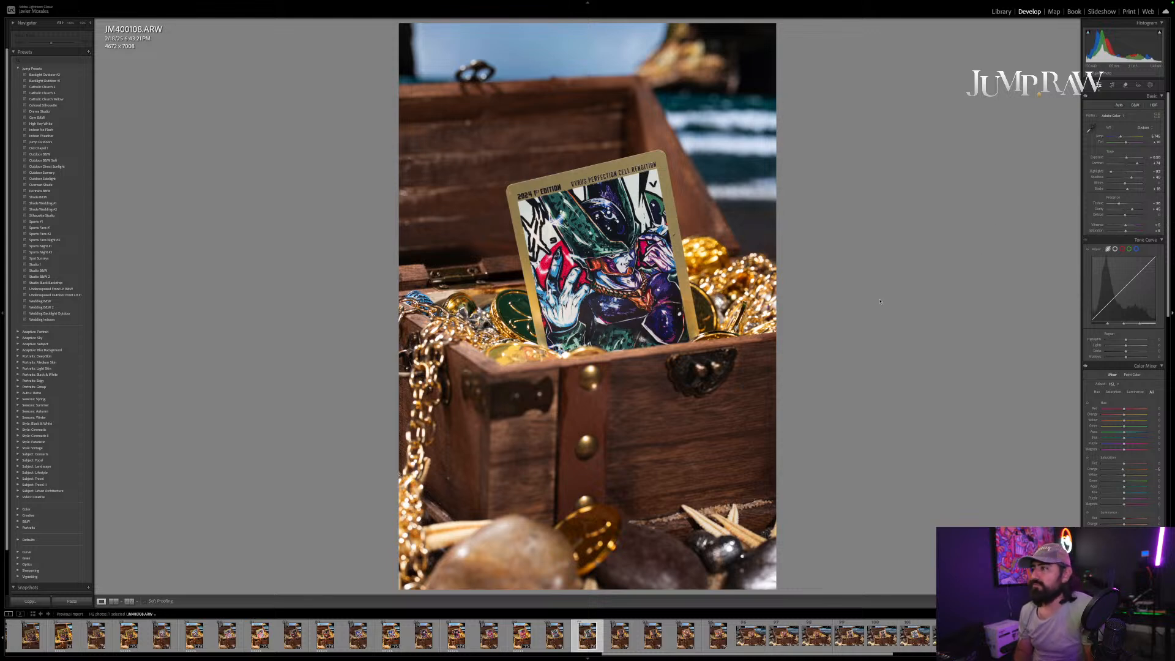
pyautogui.press('5')
# Step: Straighten JM400108.ARW slightly, tighten its crop to about 4549 x 6824, and reapply the 5-star rating
pyautogui.press('r')
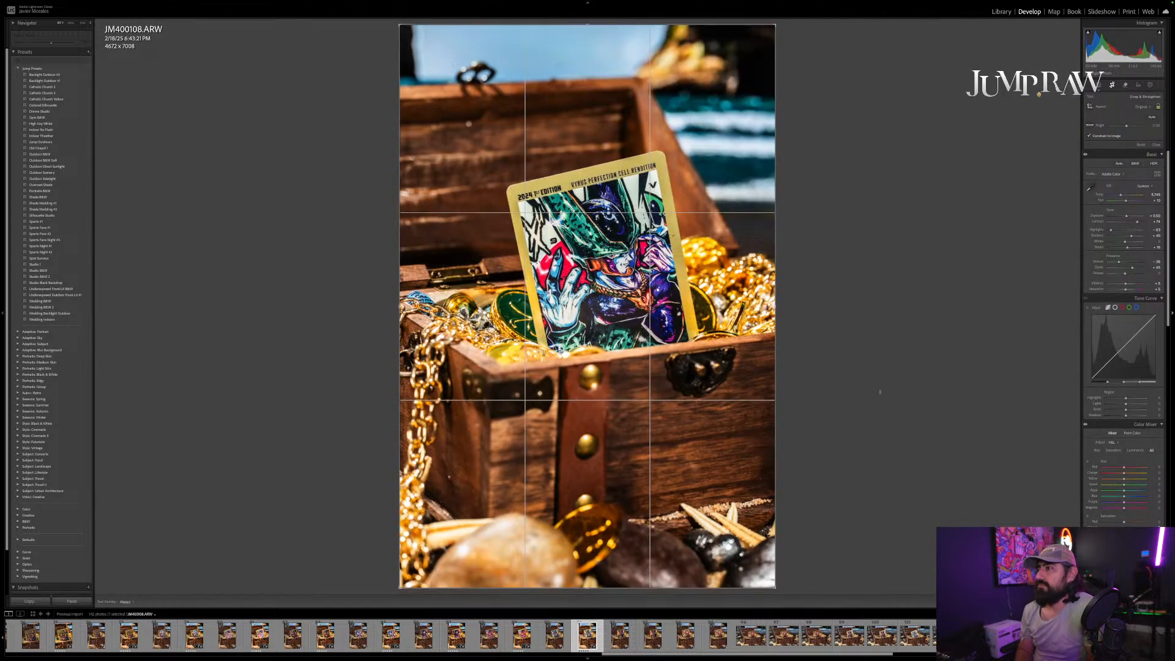
pyautogui.moveTo(879, 392); pyautogui.dragTo(880, 389)
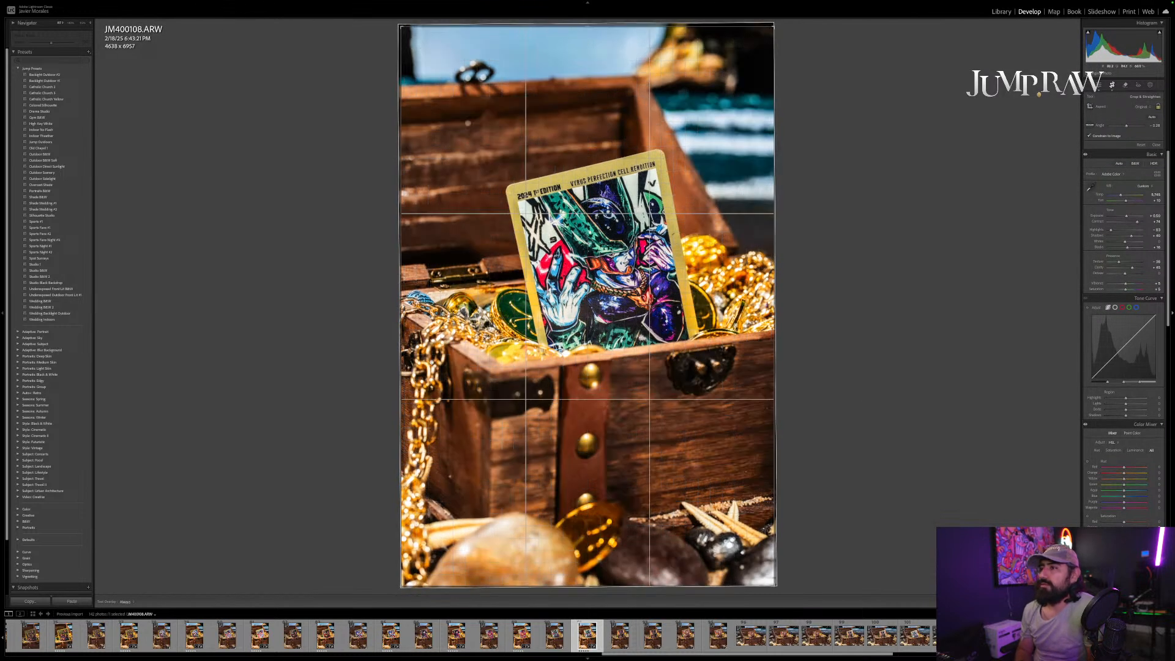
pyautogui.moveTo(400, 361); pyautogui.dragTo(403, 361)
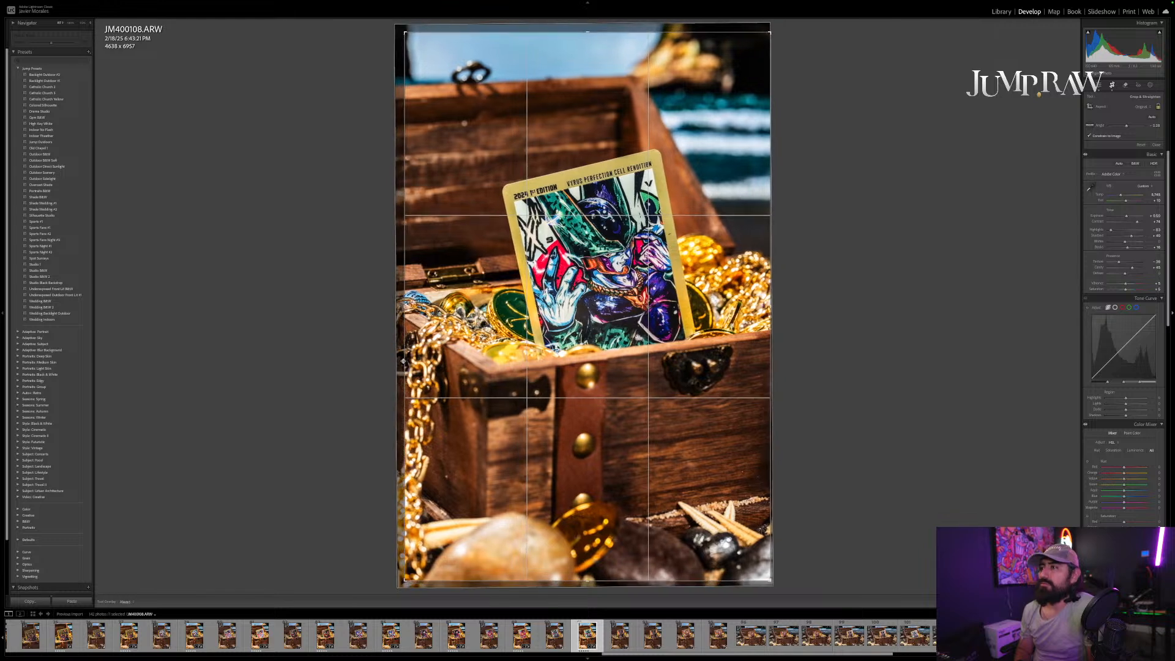
pyautogui.press('r')
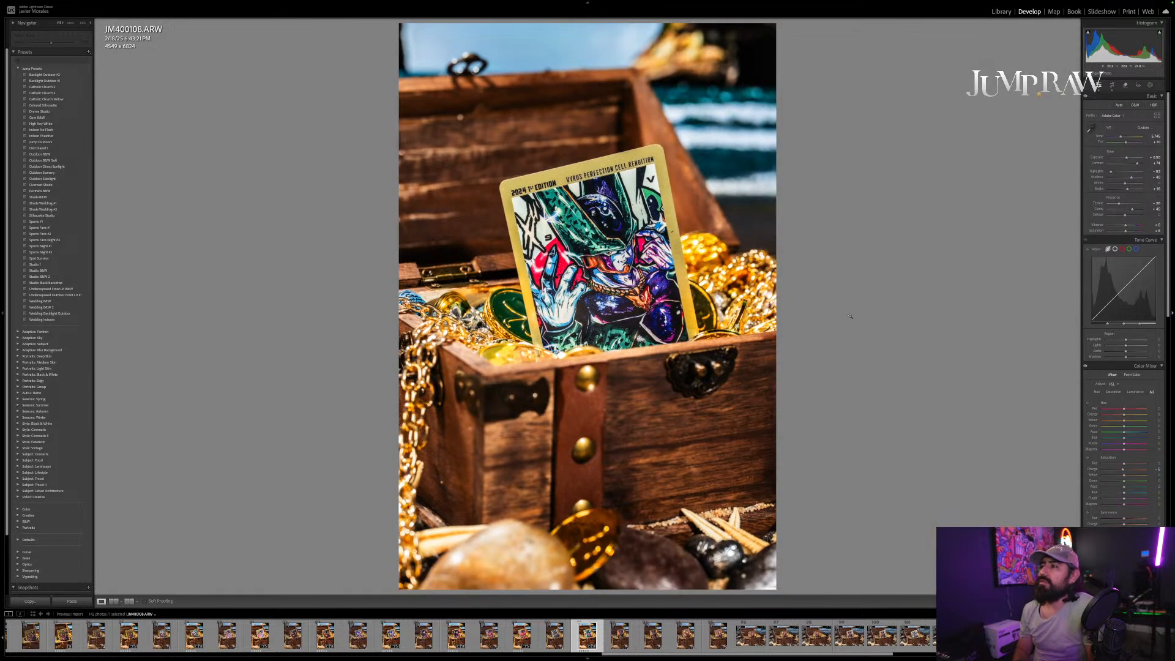
pyautogui.press('5')
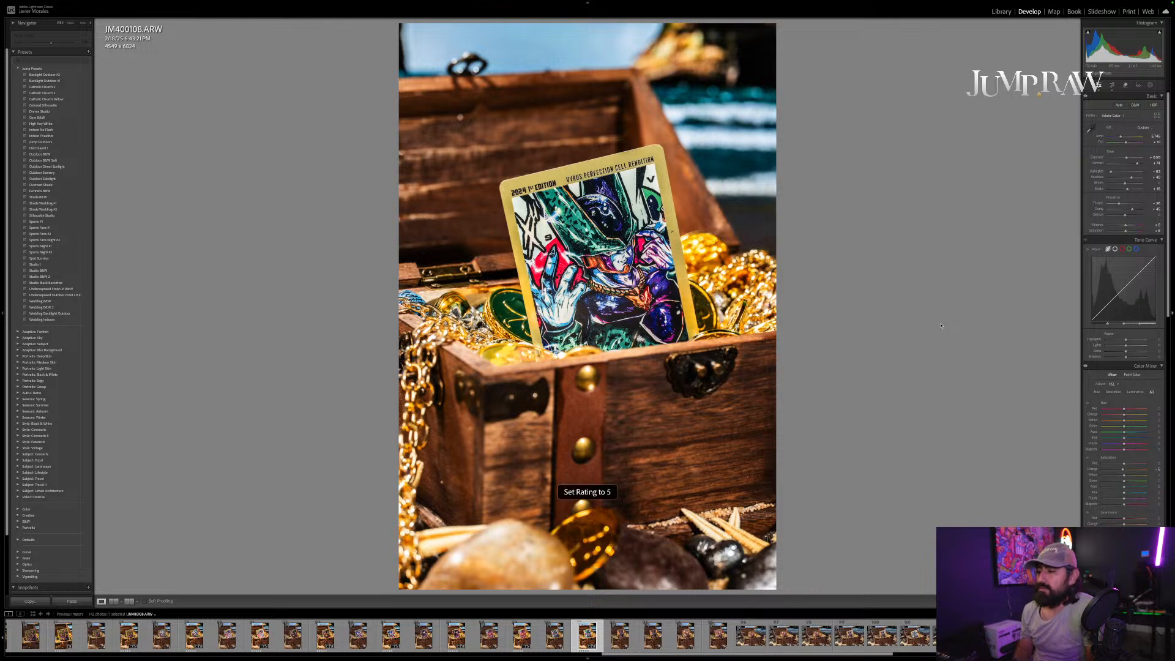
# Step: Shift the image slightly upward within the crop of JM400110.ARW, the Beerus card photo, and rate it 5 stars
pyautogui.press('Right')
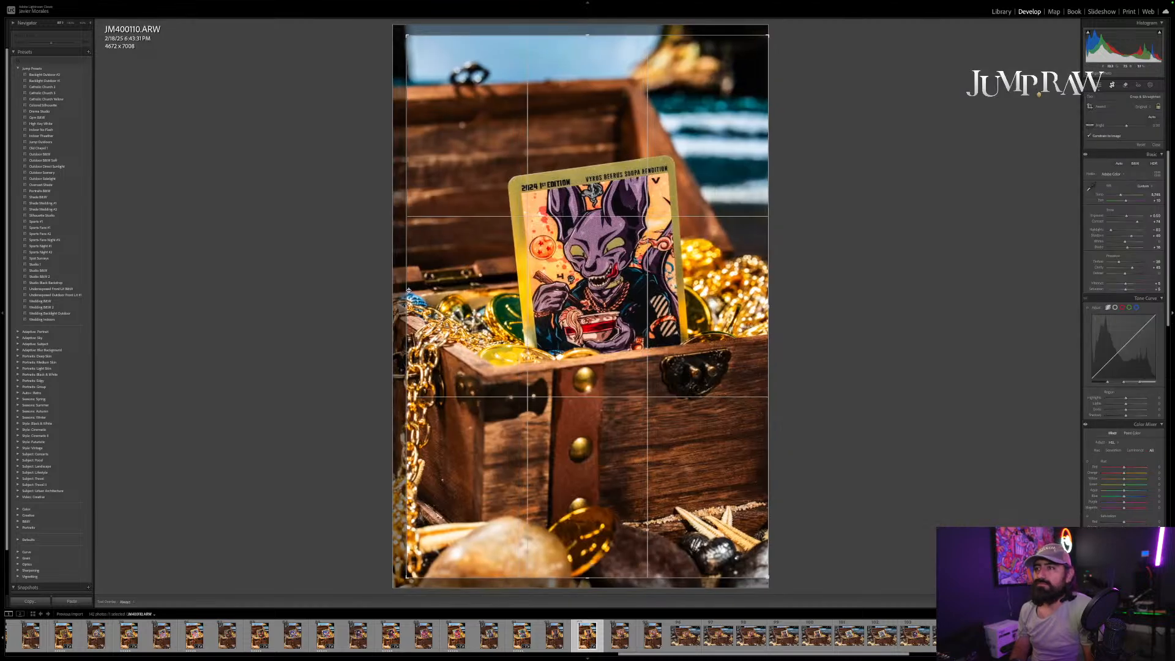
pyautogui.moveTo(452, 314); pyautogui.dragTo(451, 308)
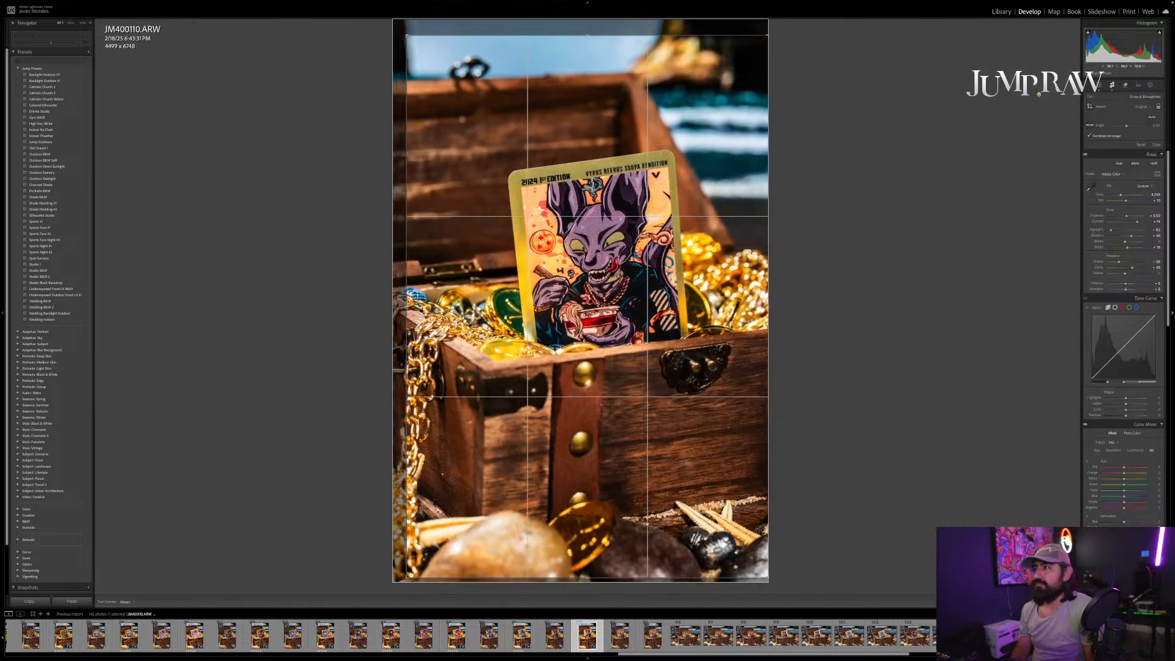
pyautogui.press('Return')
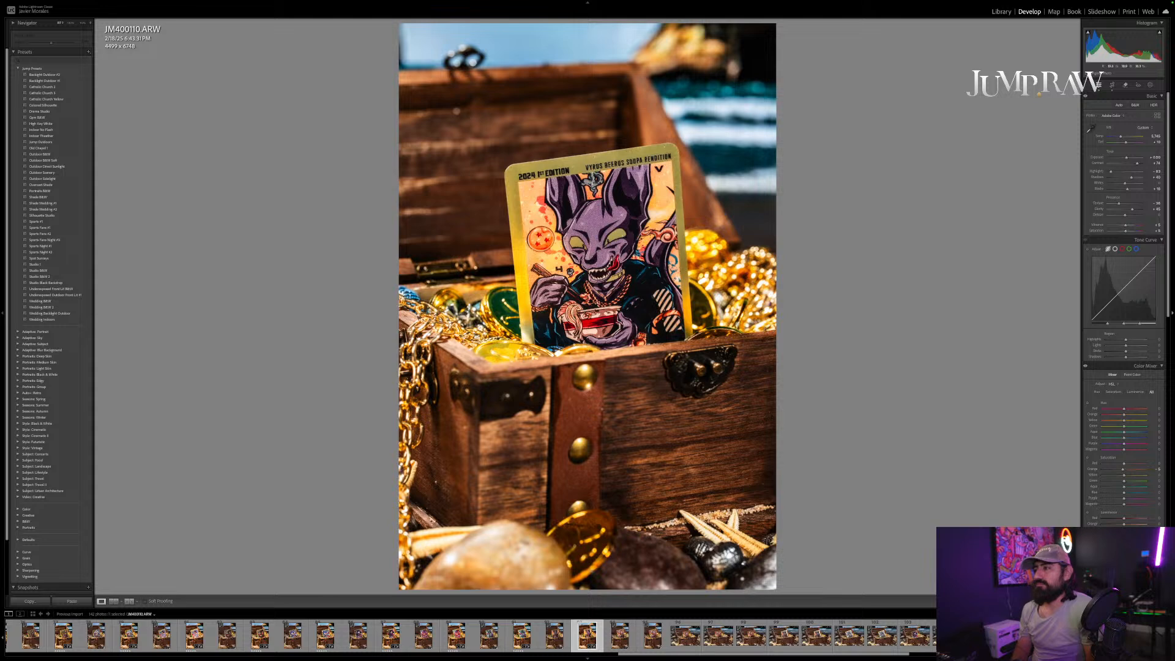
pyautogui.press('5')
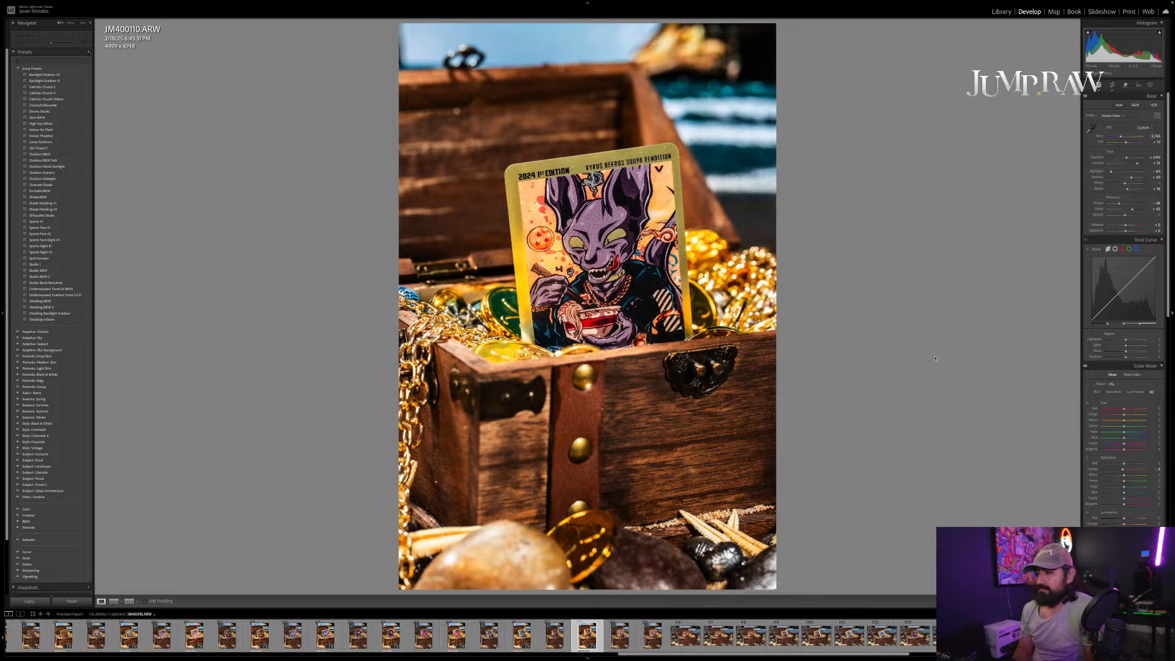
# Step: Paste the copied develop settings onto JM400112.ARW, the Heart Ablaze card photo
pyautogui.press('Right')
pyautogui.press('Right')
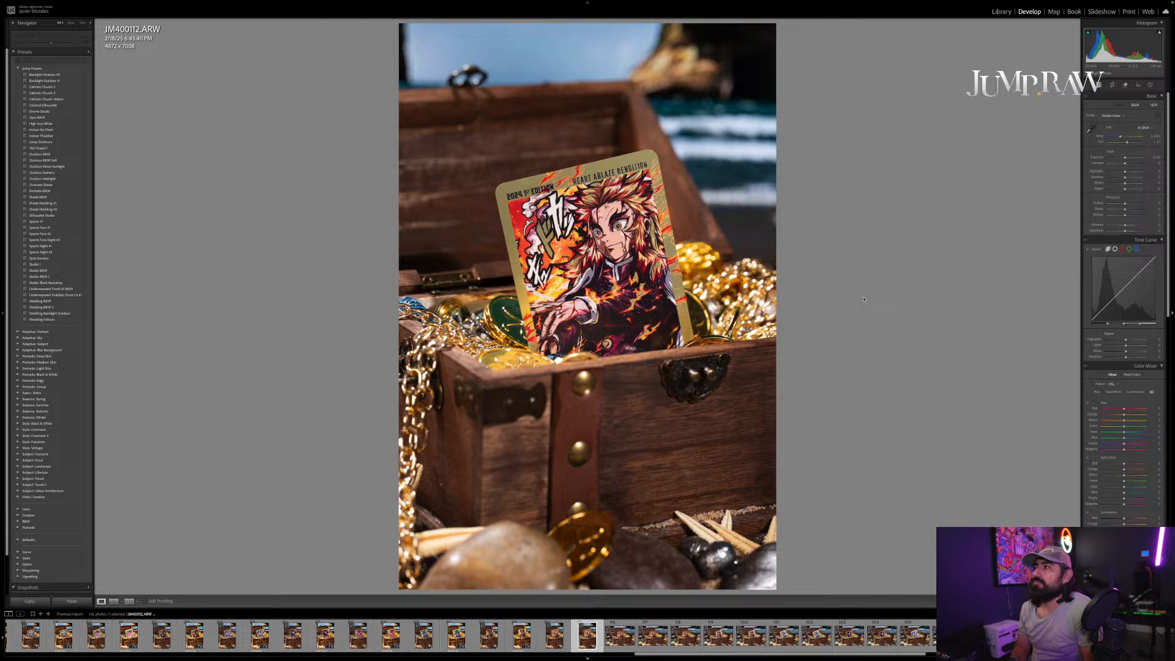
pyautogui.hotkey('ctrl', 'shift', 'v')
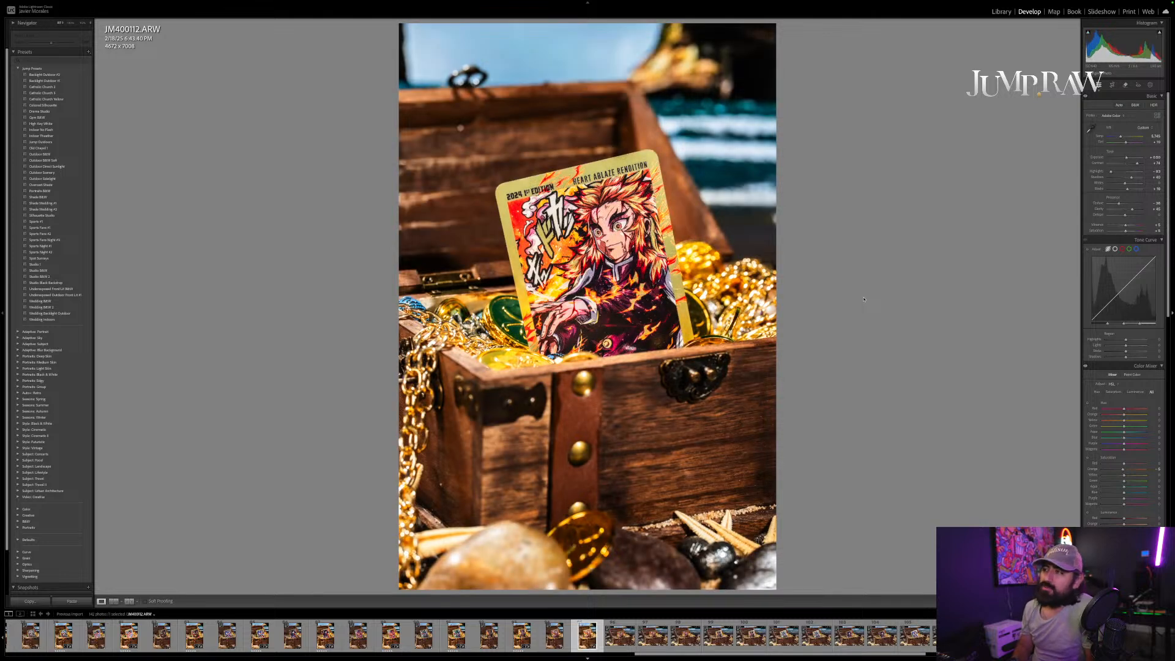
# Step: Rate JM400112.ARW, the Heart Ablaze card photo, 5 stars and straighten it slightly, leaving a crop of about 4644 x 6966
pyautogui.press('5')
pyautogui.press('r')
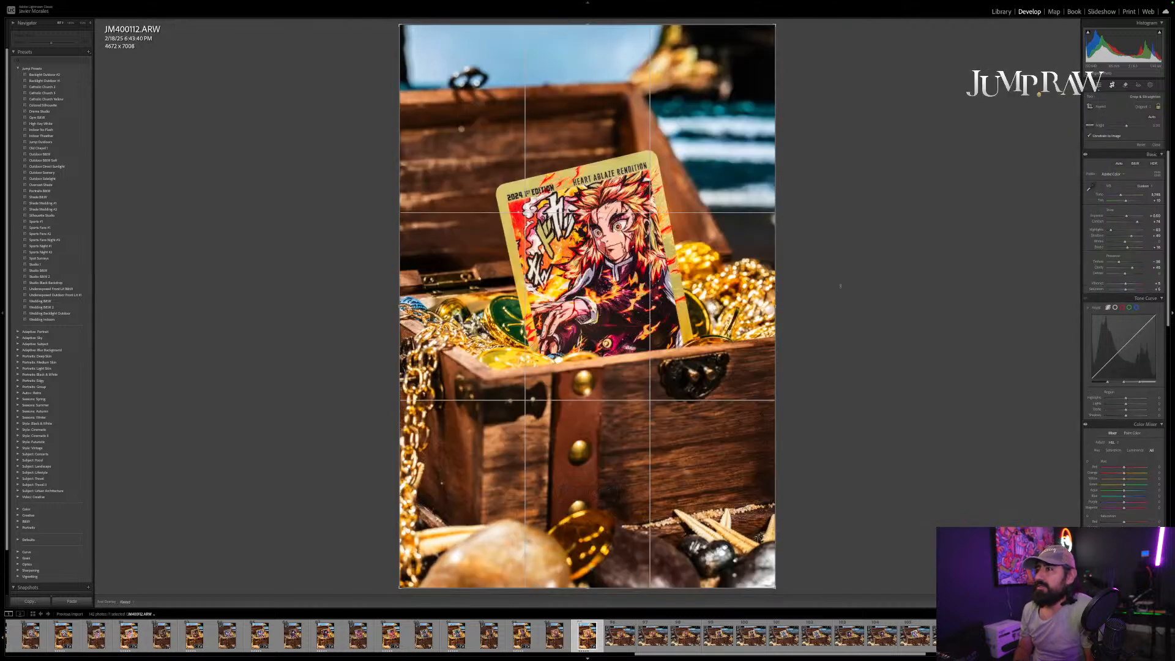
pyautogui.moveTo(879, 321); pyautogui.dragTo(879, 319)
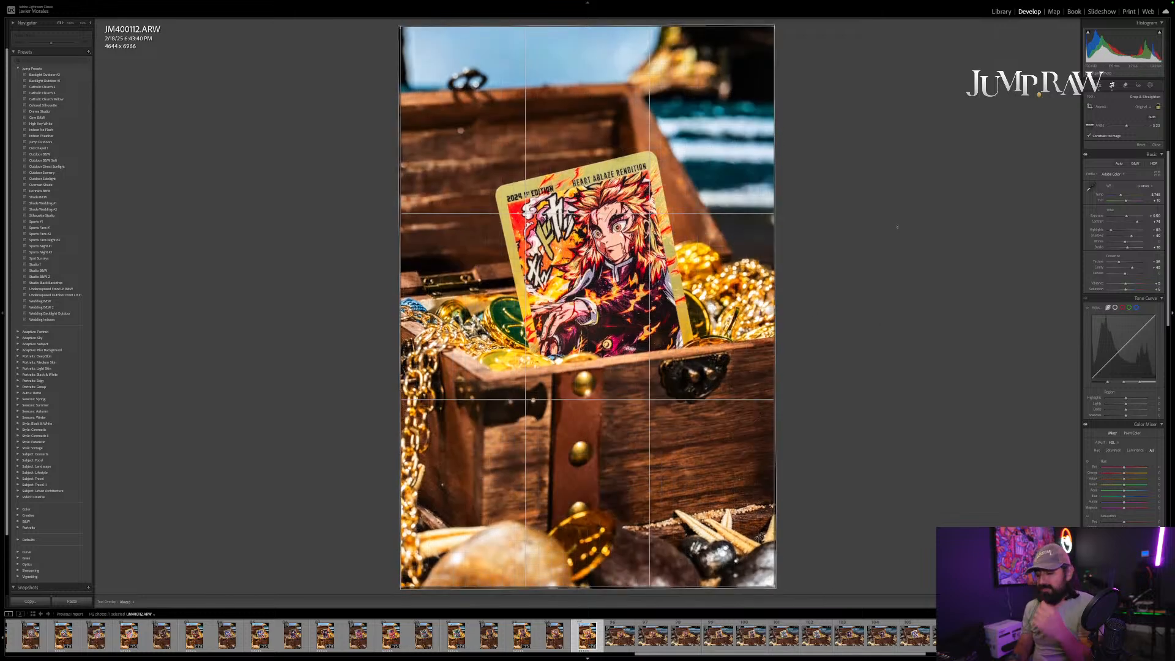
pyautogui.press('r')
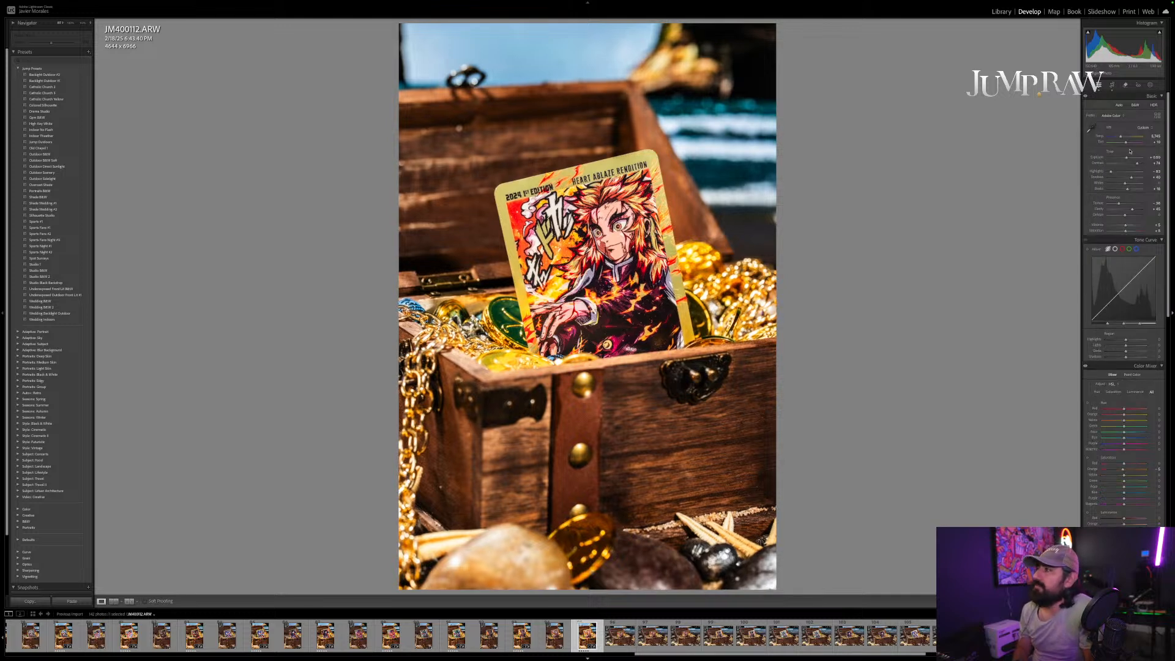
# Step: Lower the exposure of JM400112.ARW slightly and copy its develop settings
pyautogui.moveTo(1128, 159); pyautogui.dragTo(1127, 158)
pyautogui.hotkey('ctrl', 'shift', 'c')
pyautogui.press('Return')
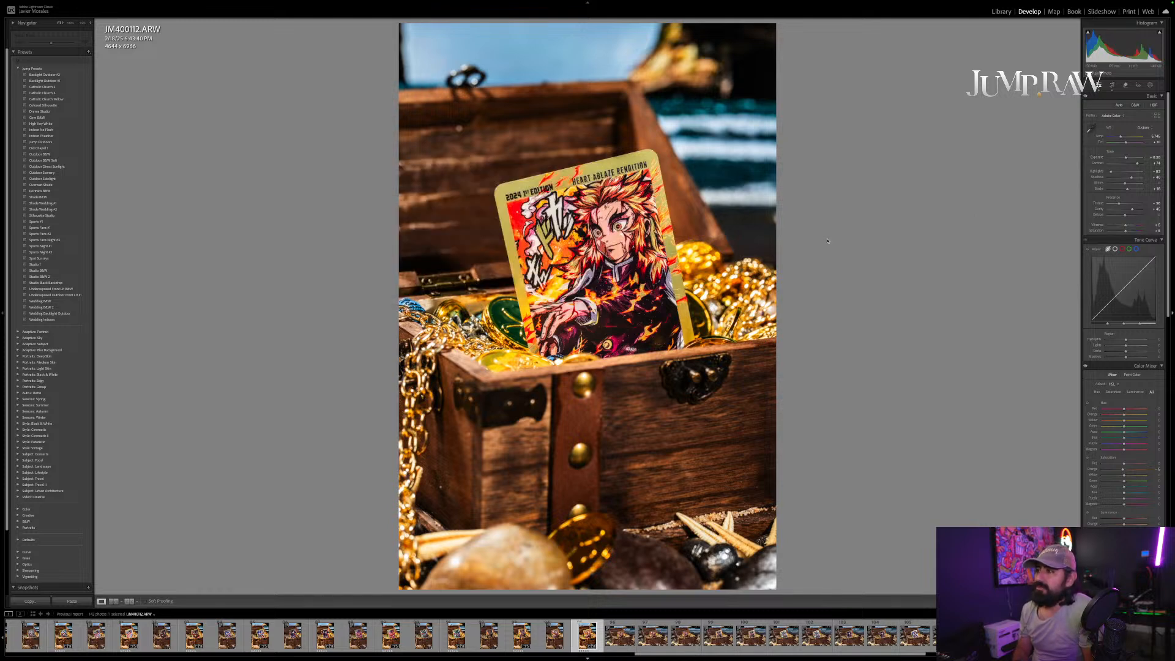
pyautogui.hotkey('ctrl', 'shift', 'c')
pyautogui.press('Return')
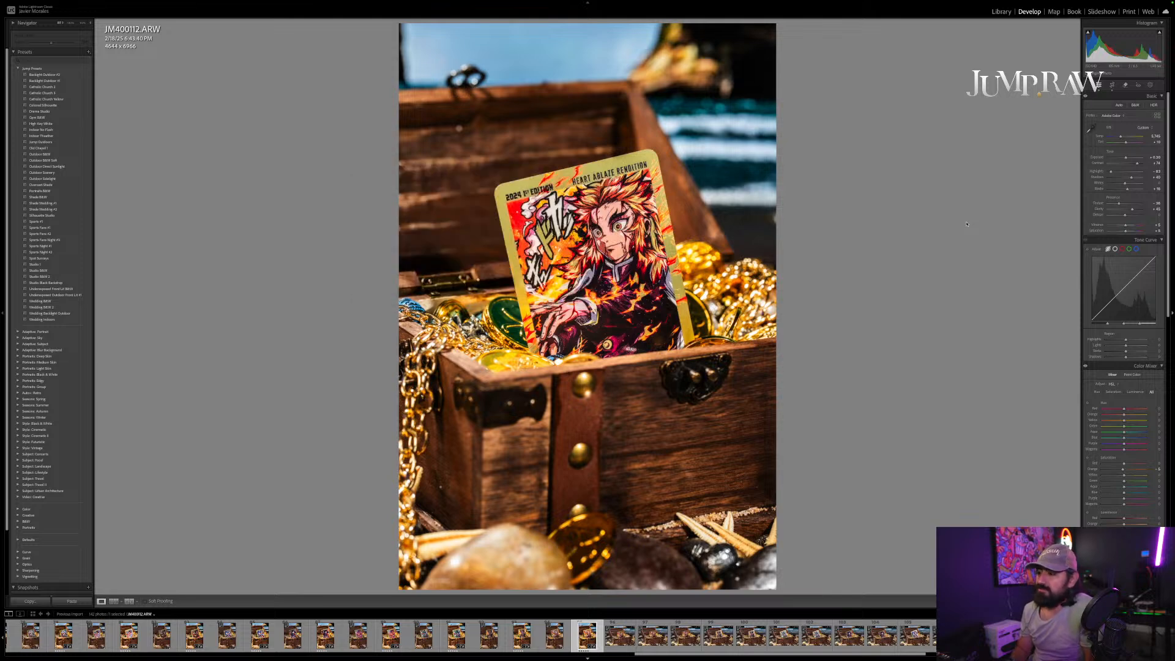
pyautogui.hotkey('ctrl', 'shift', 'c')
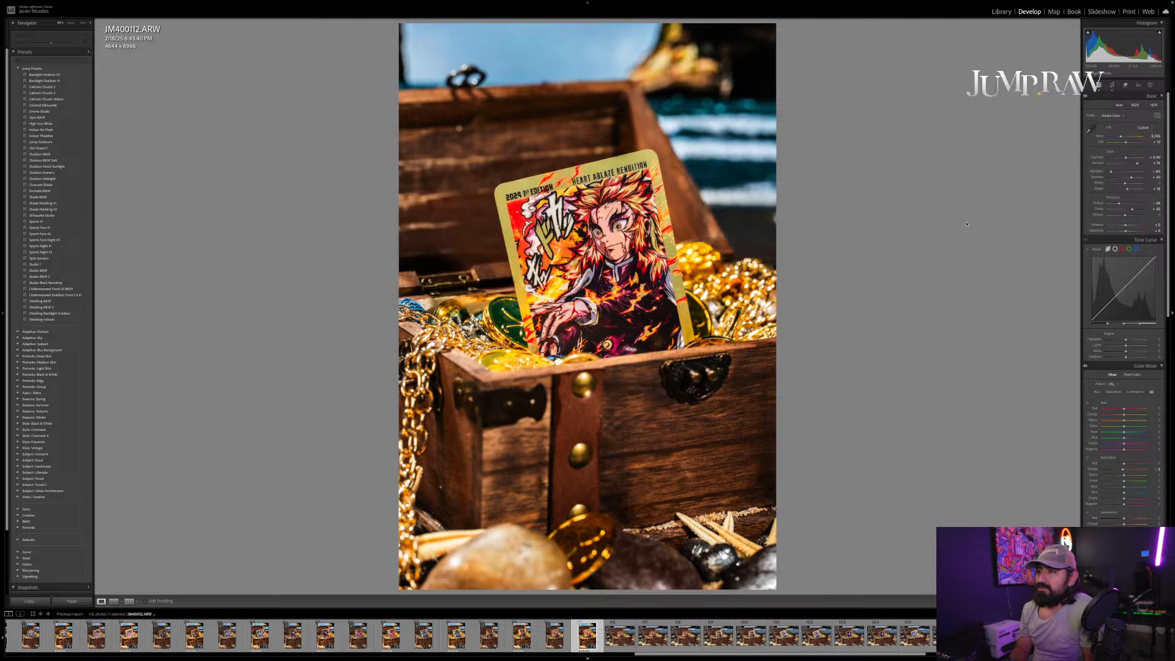
pyautogui.press('Return')
# Step: Paste the copied develop settings onto JM400115.ARW, the sharp landscape shot of the Heart Ablaze card
pyautogui.press('Right')
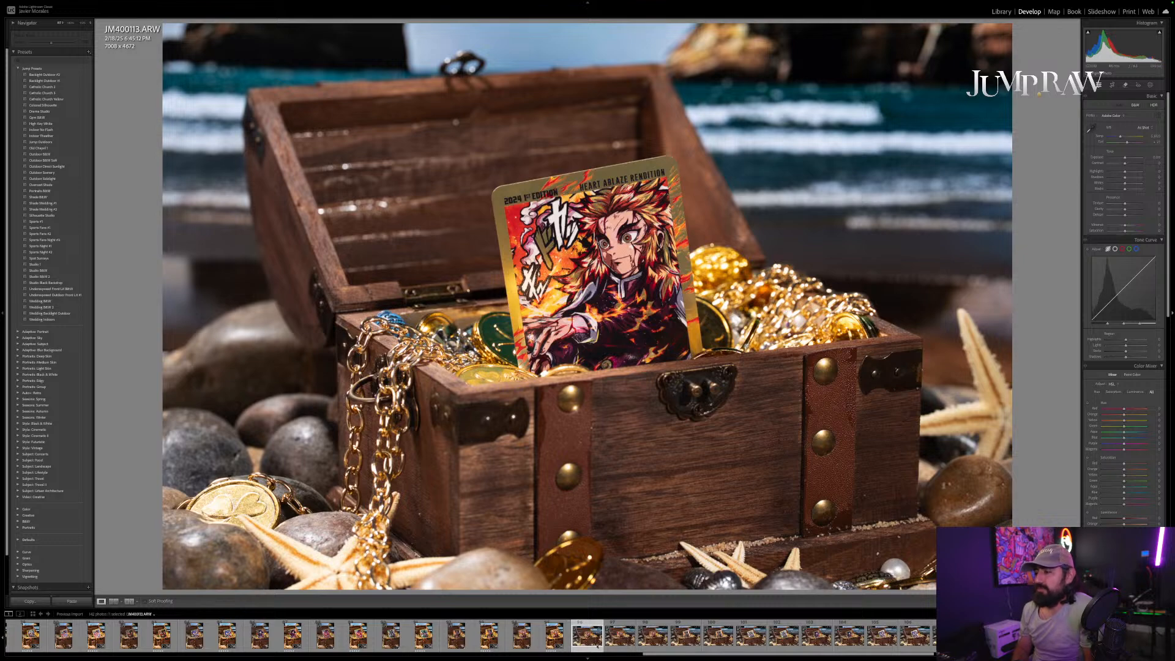
pyautogui.press('Right')
pyautogui.press('Right')
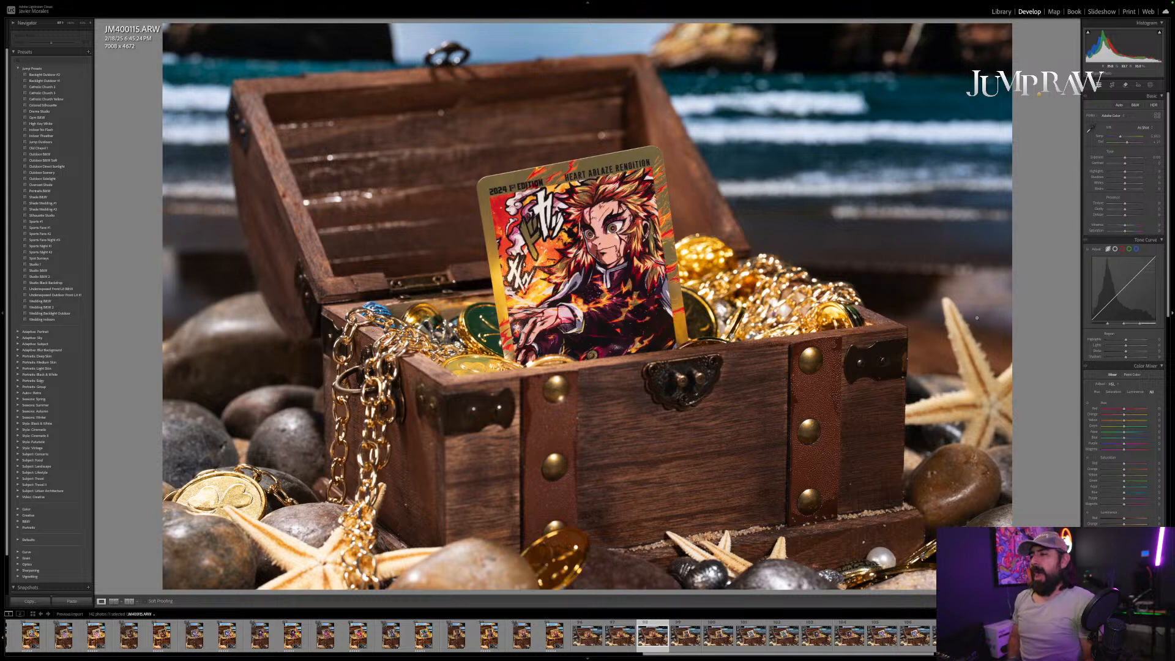
pyautogui.hotkey('ctrl', 'shift', 'v')
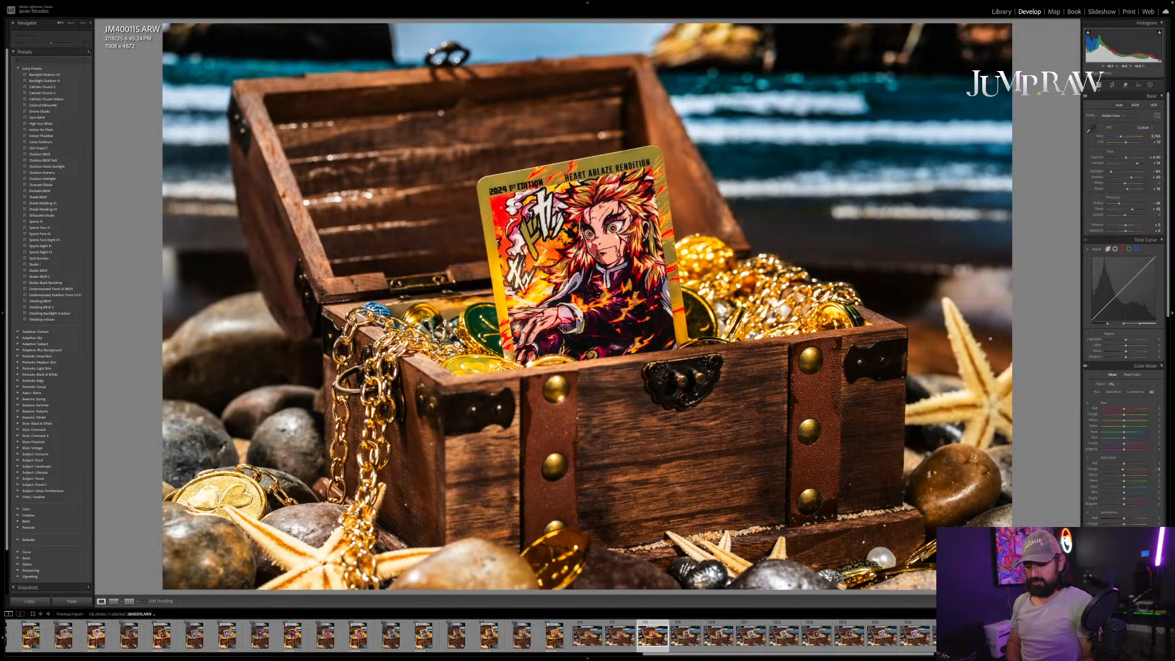
# Step: Straighten JM400115.ARW slightly, leaving a crop of about 6979 x 4653, and rate it 5 stars
pyautogui.press('r')
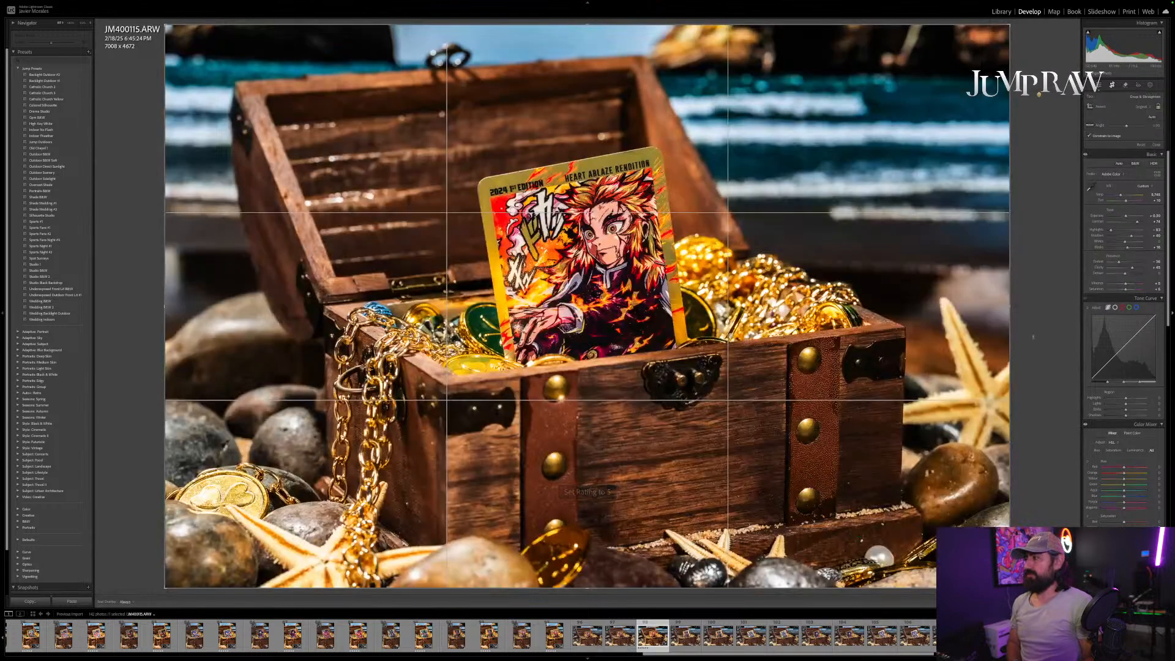
pyautogui.moveTo(1033, 336); pyautogui.dragTo(1034, 335)
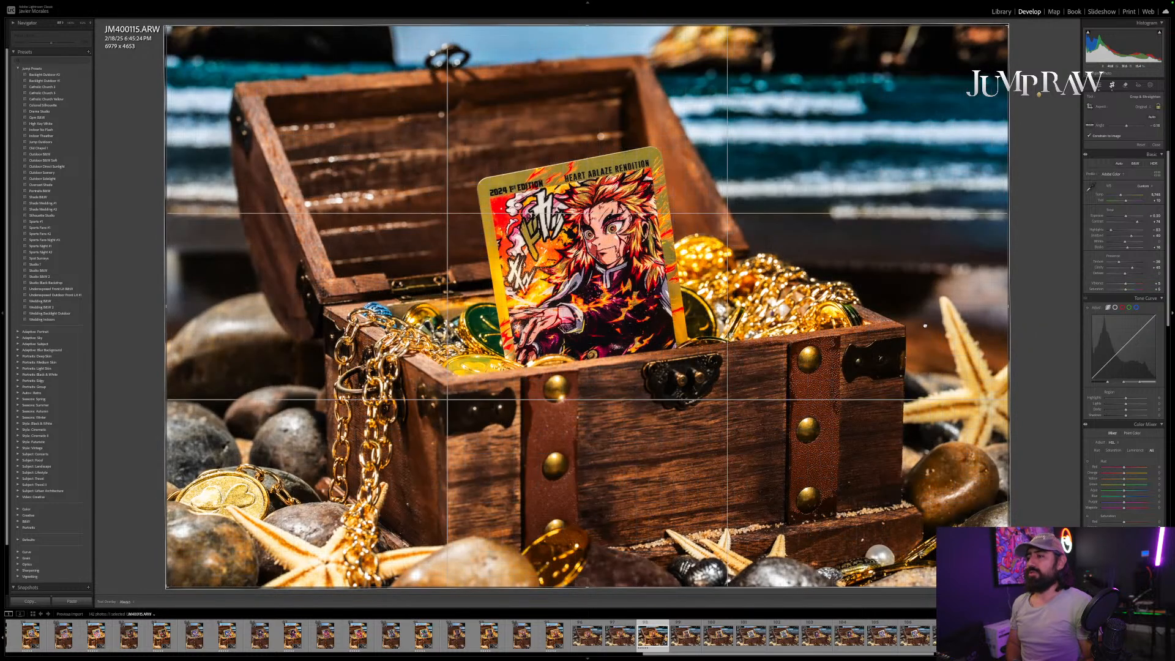
pyautogui.doubleClick(925, 325)
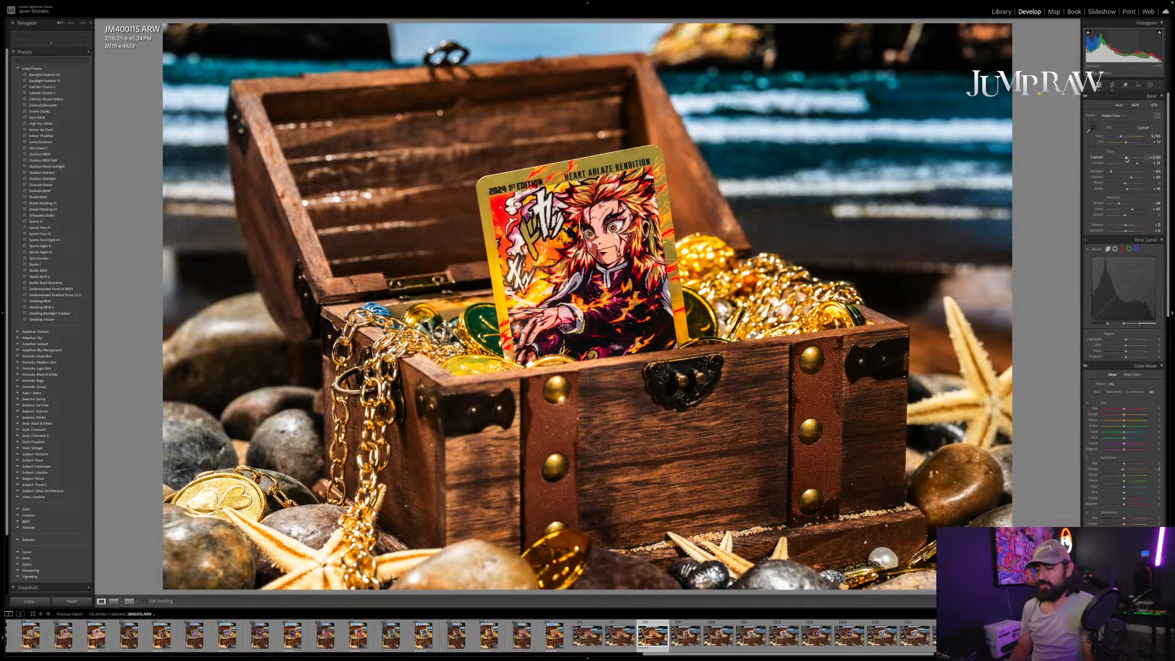
pyautogui.press('5')
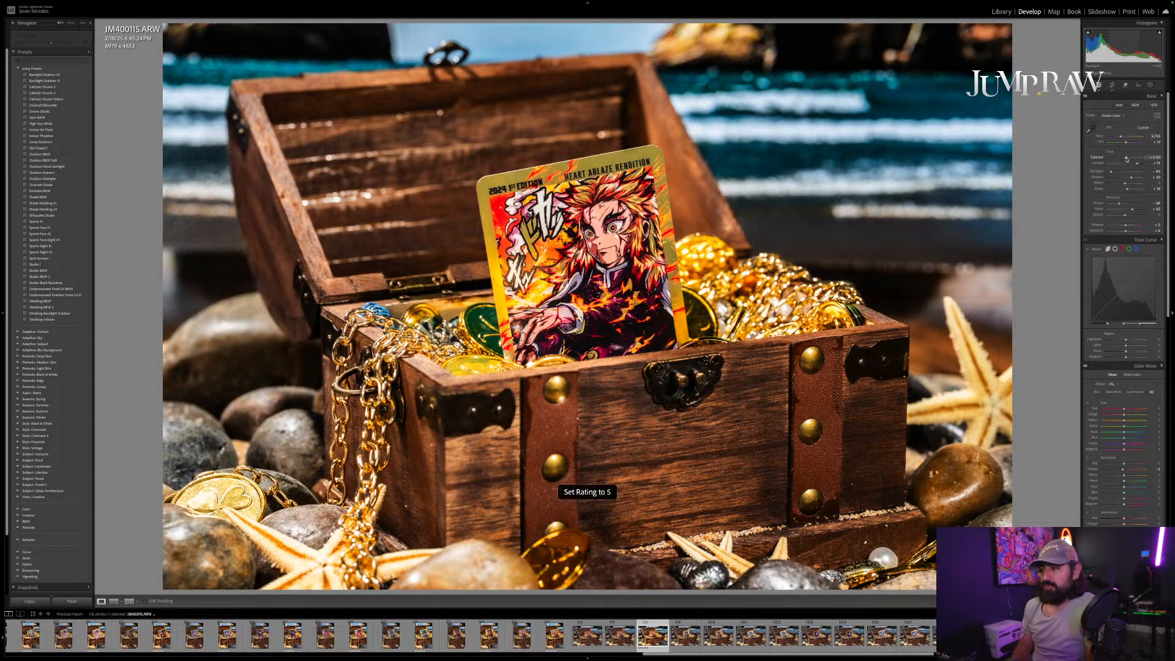
# Step: Paste the copied develop settings onto JM400117.ARW, the landscape Beerus card photo
pyautogui.press('Right')
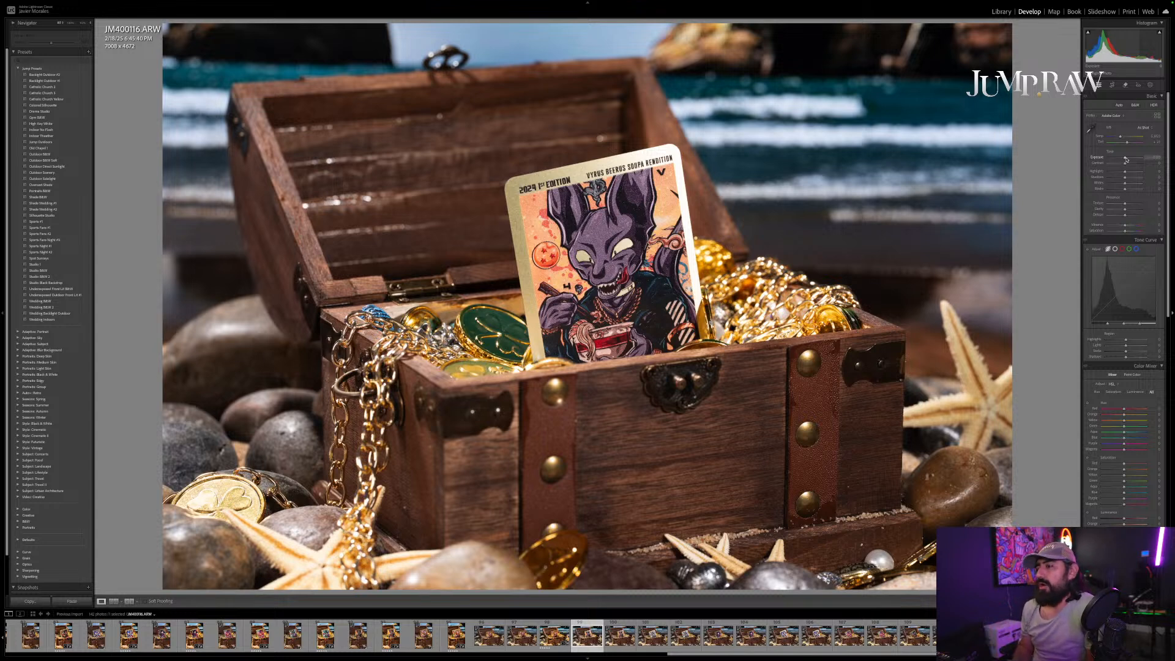
pyautogui.press('Right')
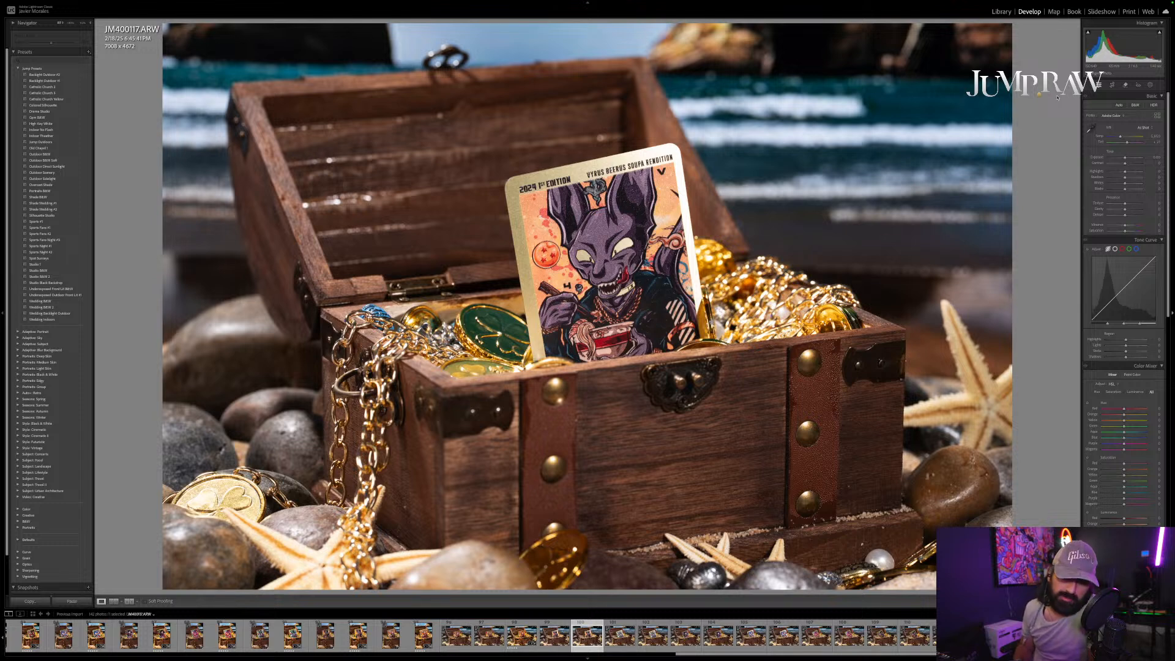
pyautogui.hotkey('ctrl', 'shift', 'v')
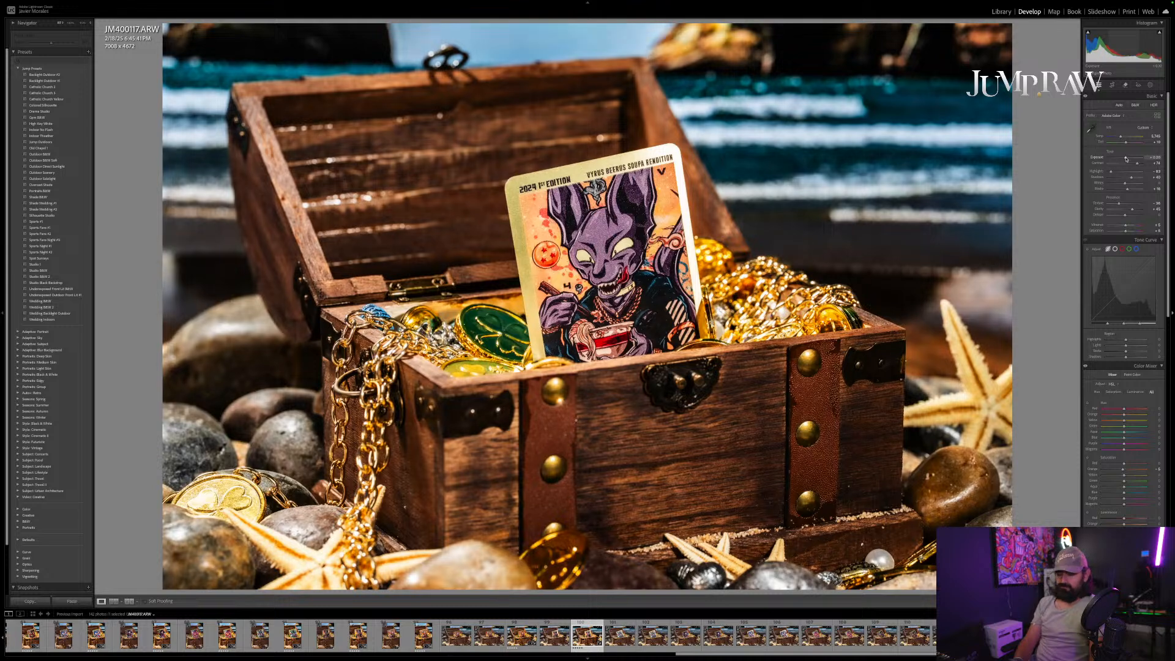
# Step: Compare the two landscape Cell card photos and paste the copied develop settings onto JM400119.ARW
pyautogui.press('Right')
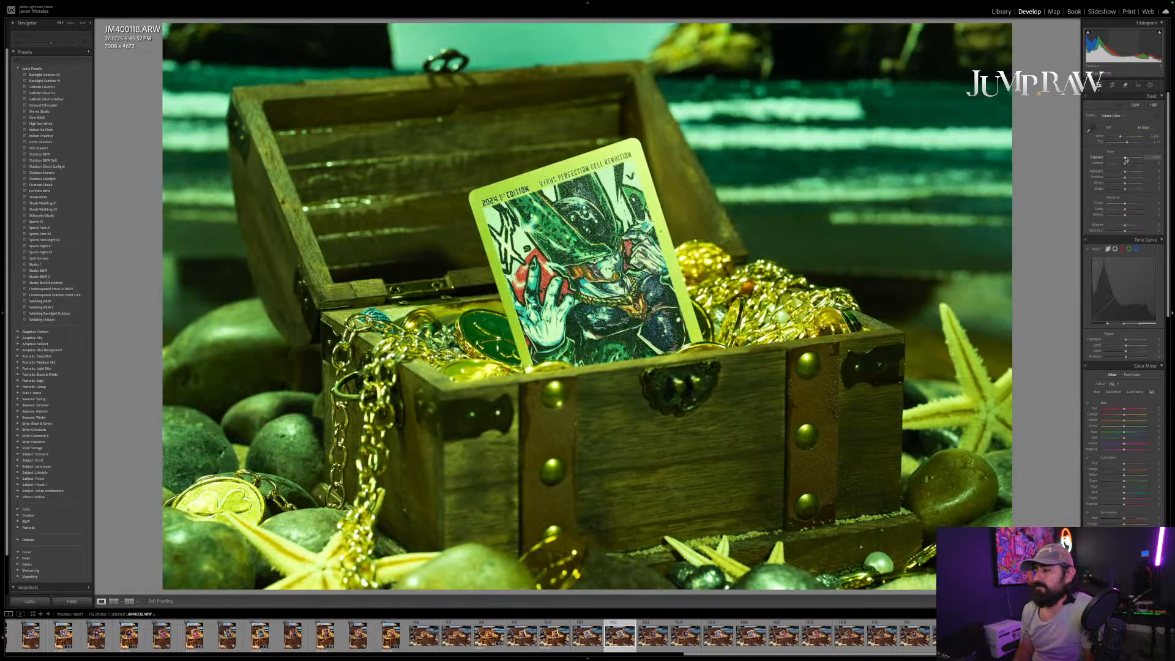
pyautogui.press('Right')
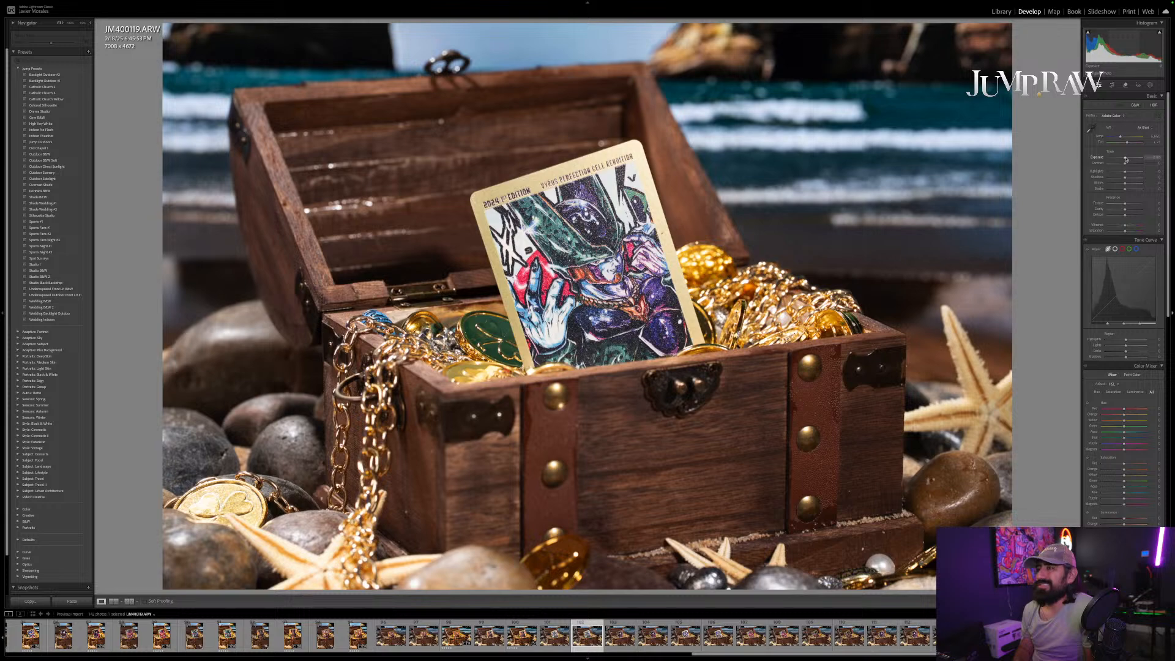
pyautogui.press('Left')
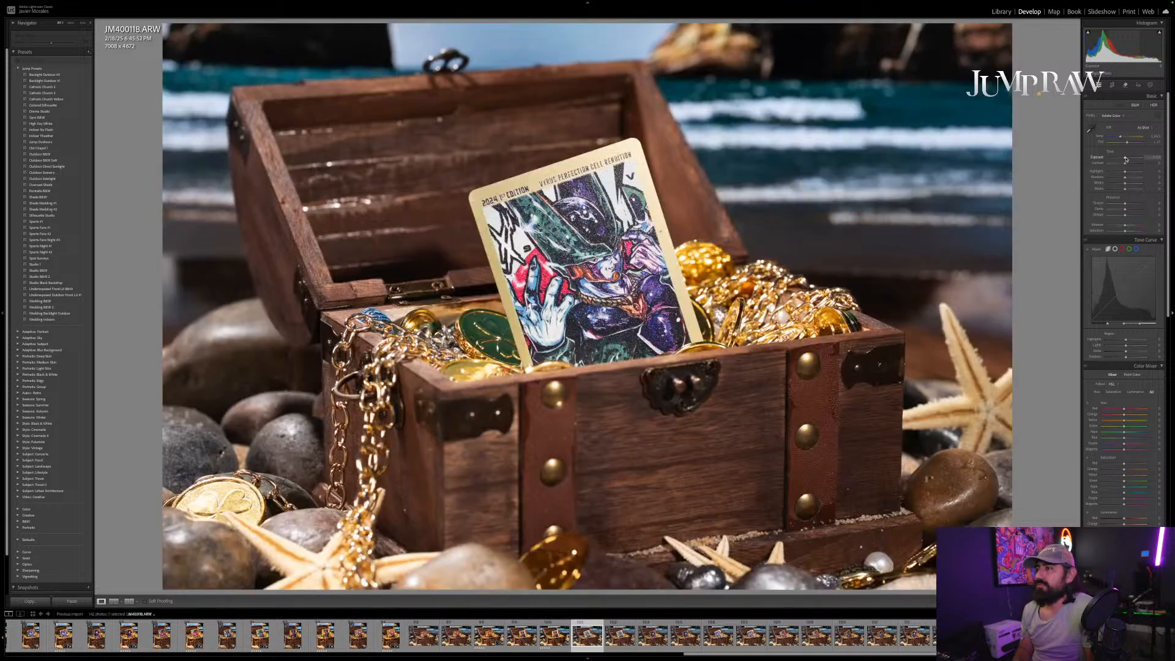
pyautogui.press('Right')
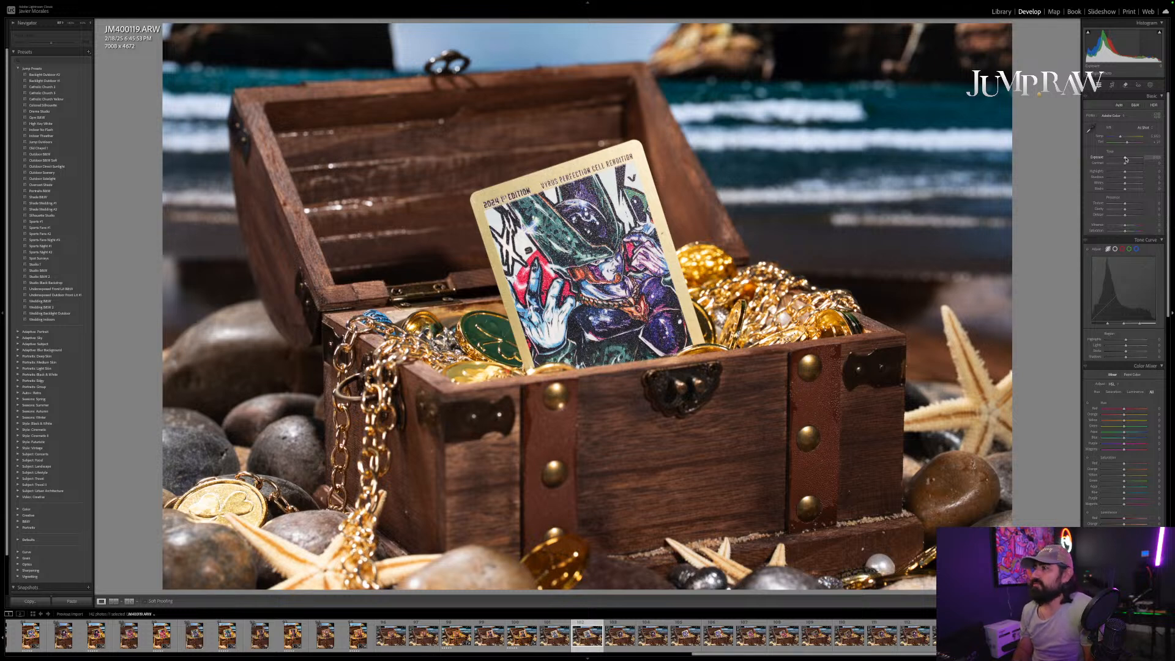
pyautogui.hotkey('ctrl', 'shift', 'v')
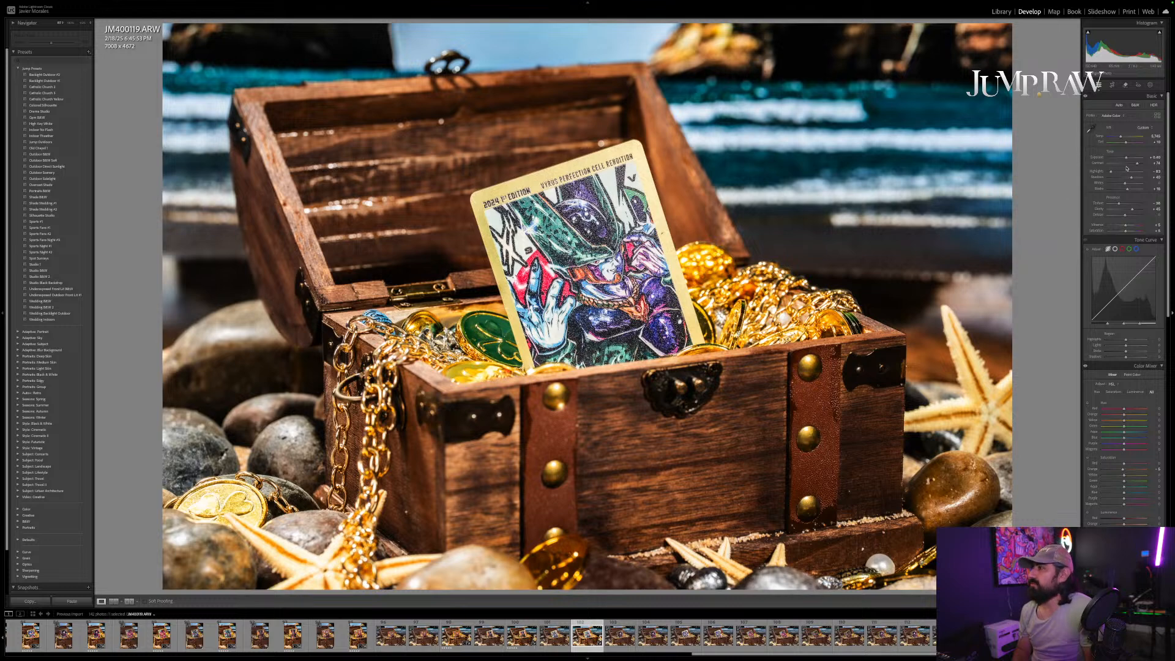
# Step: Lower the exposure of JM400119.ARW slightly and rate the photo 5 stars
pyautogui.press('Down')
pyautogui.press('Down')
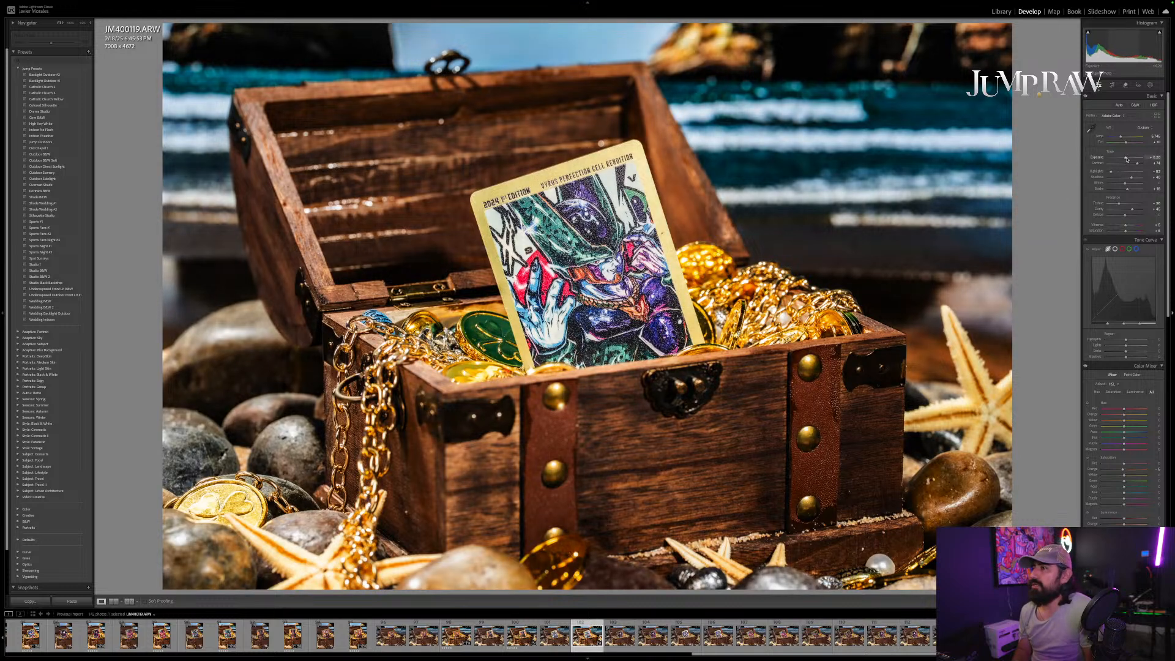
pyautogui.press('Up')
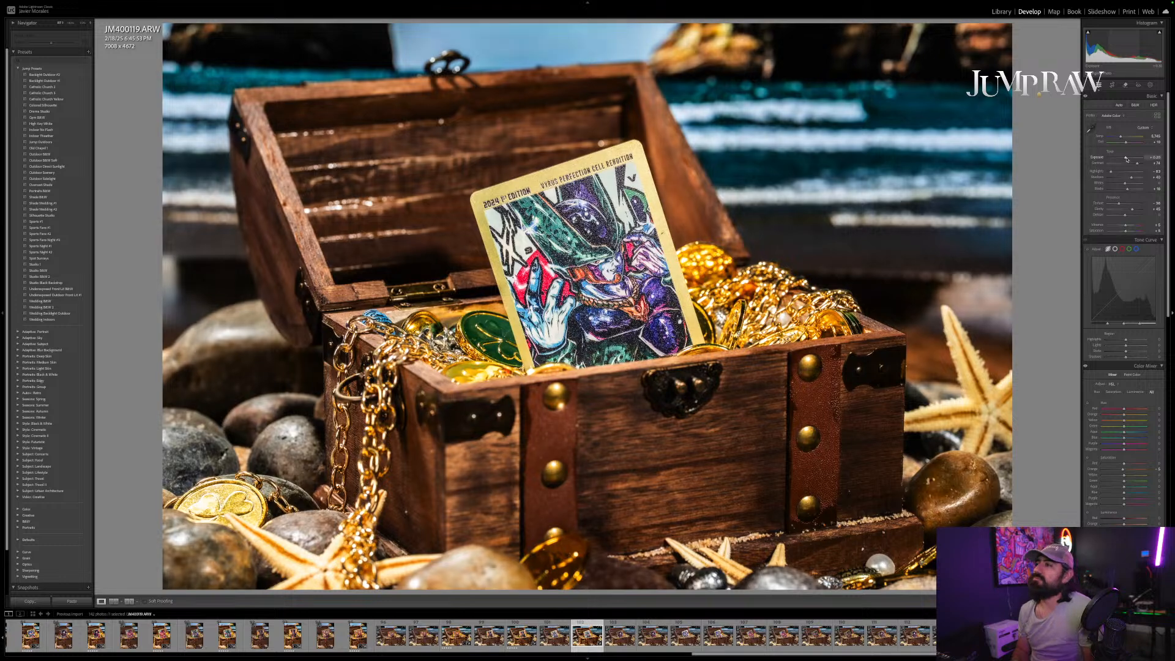
pyautogui.press('5')
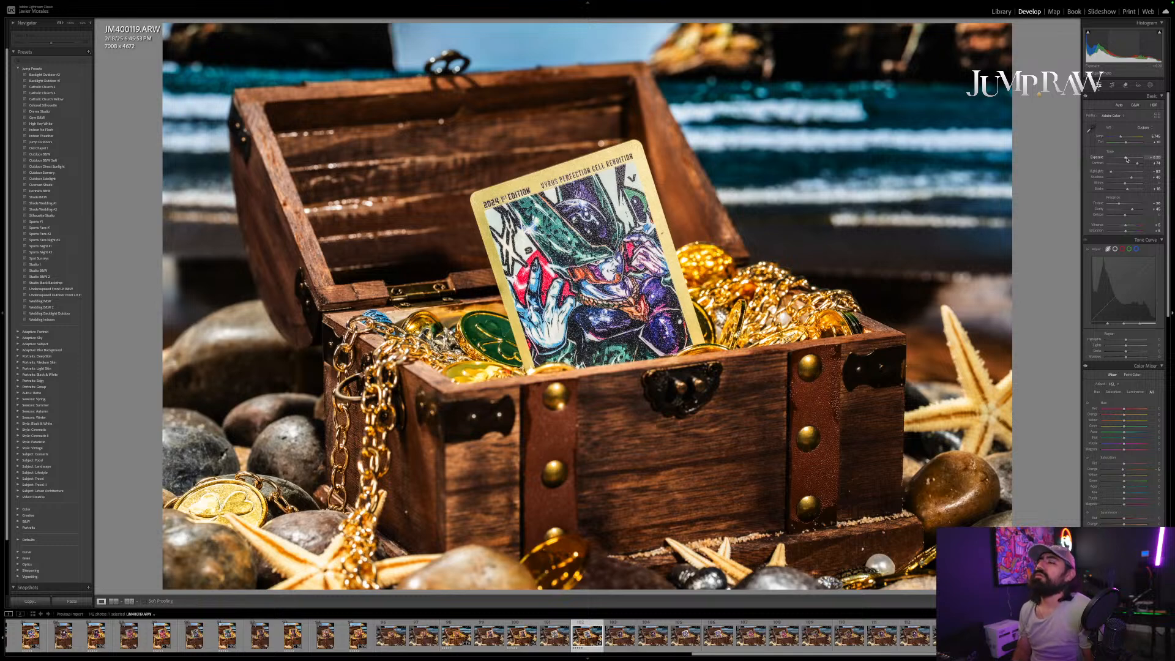
# Step: Paste the copied develop settings onto JM400121.ARW, the second landscape photo of the Shadow Rings card
pyautogui.press('Right')
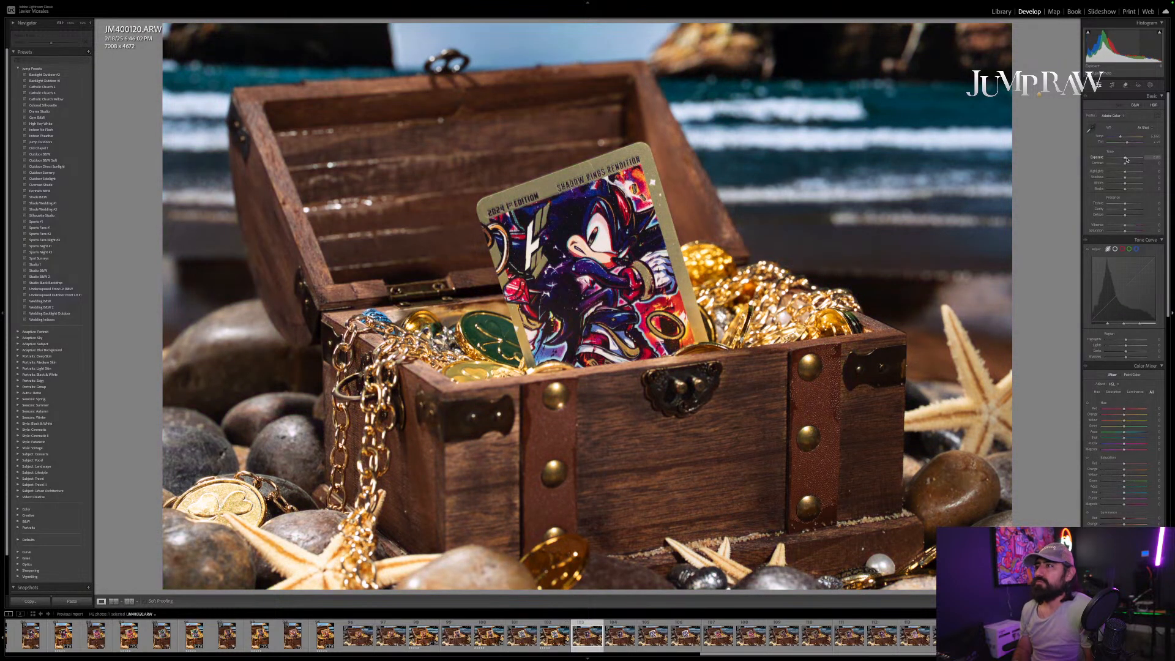
pyautogui.press('Right')
pyautogui.press('Right')
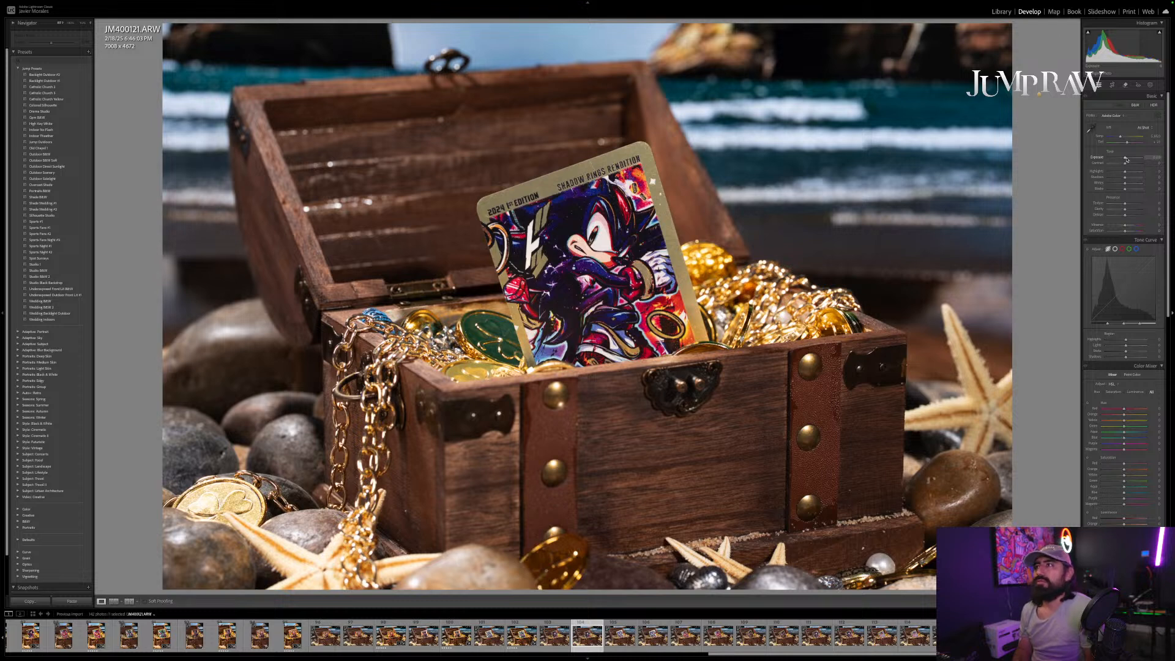
pyautogui.hotkey('ctrl', 'shift', 'v')
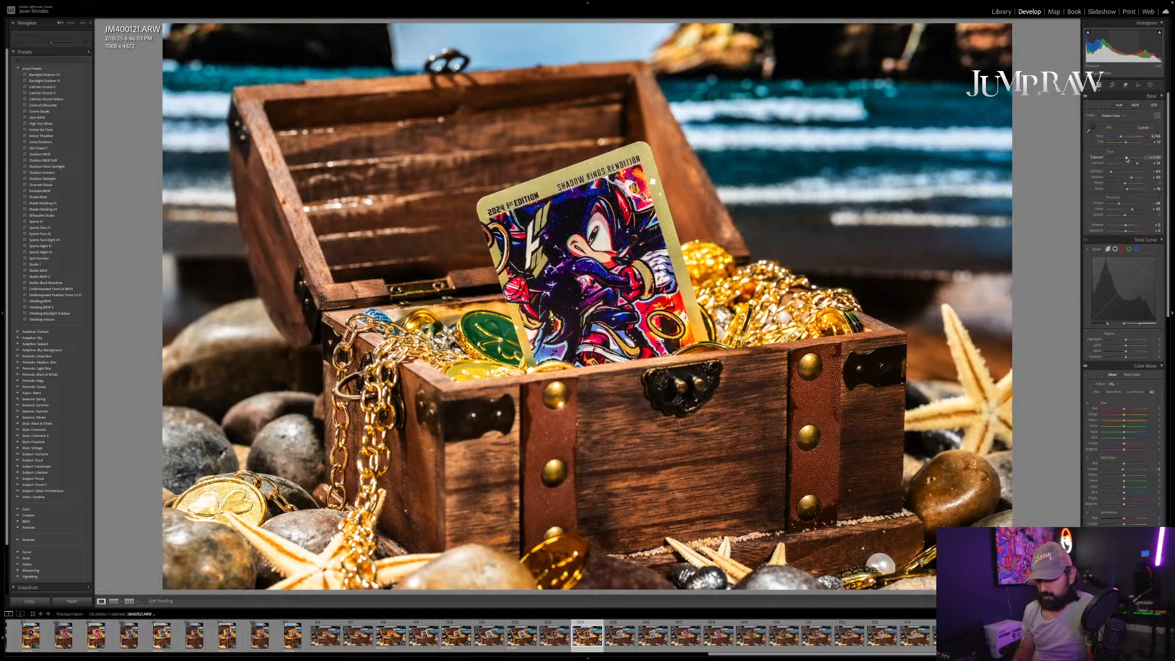
# Step: Copy the develop settings of JM400121.ARW and rate the photo 5 stars
pyautogui.press('super+shift+c')
pyautogui.press('Return')
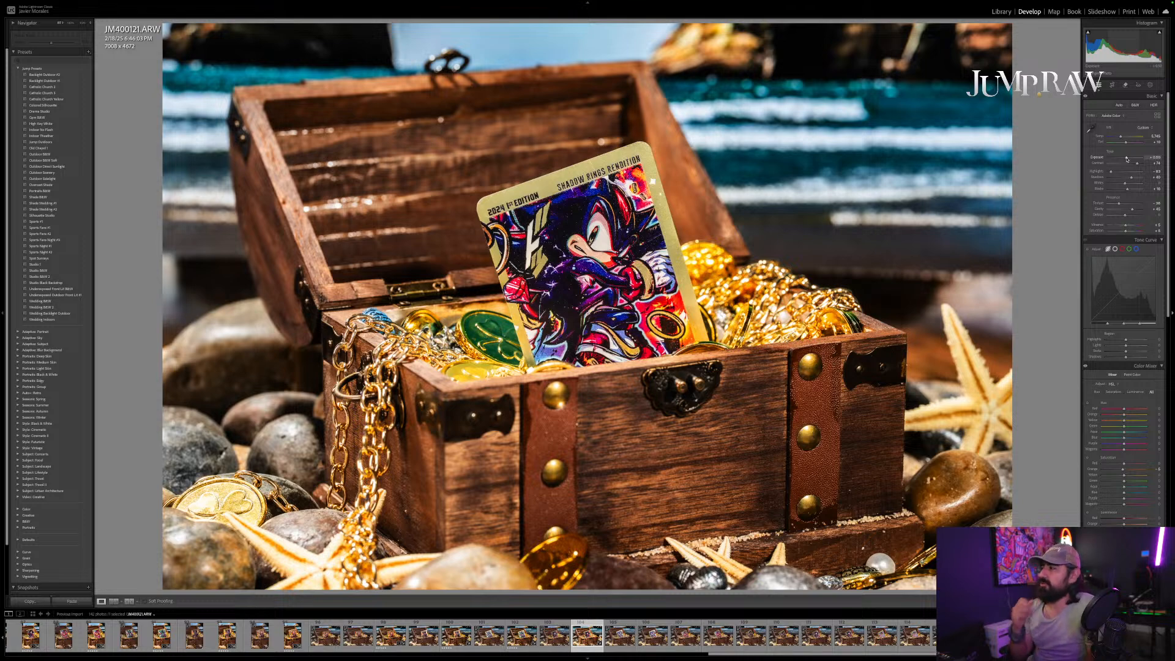
pyautogui.press('super+shift+c')
pyautogui.press('Return')
pyautogui.press('5')
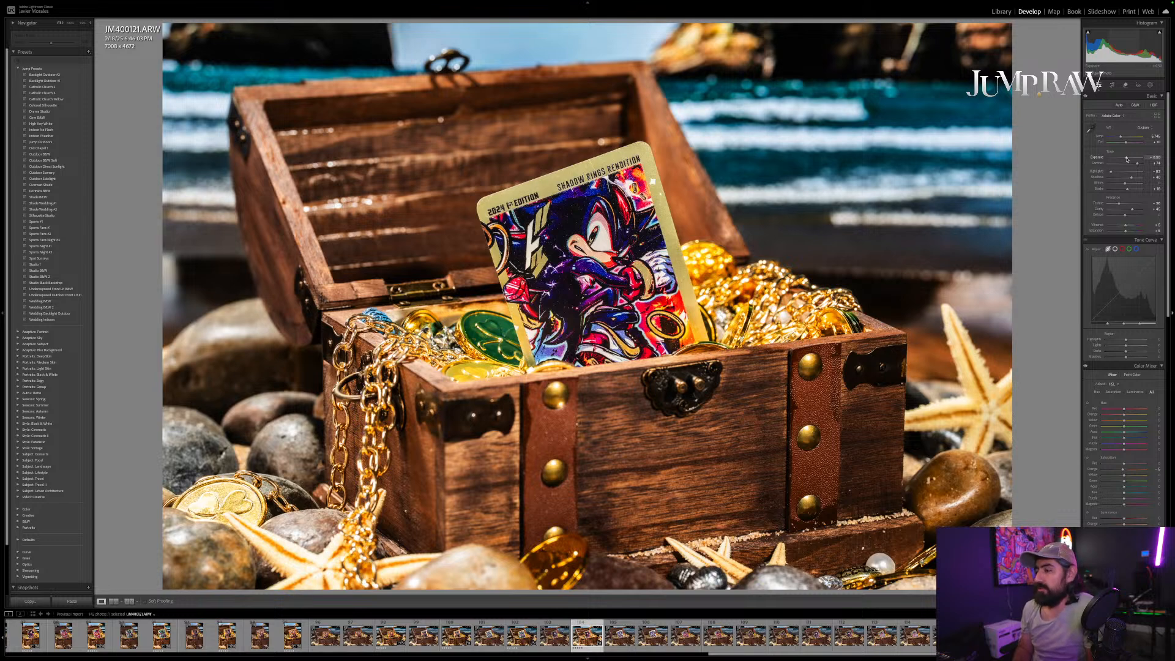
pyautogui.press('5')
pyautogui.hotkey('ctrl', 'shift', 'c')
pyautogui.press('Return')
# Step: Paste the copied develop settings onto JM400123.ARW, the second landscape photo of the Sonic Rings card
pyautogui.press('Right')
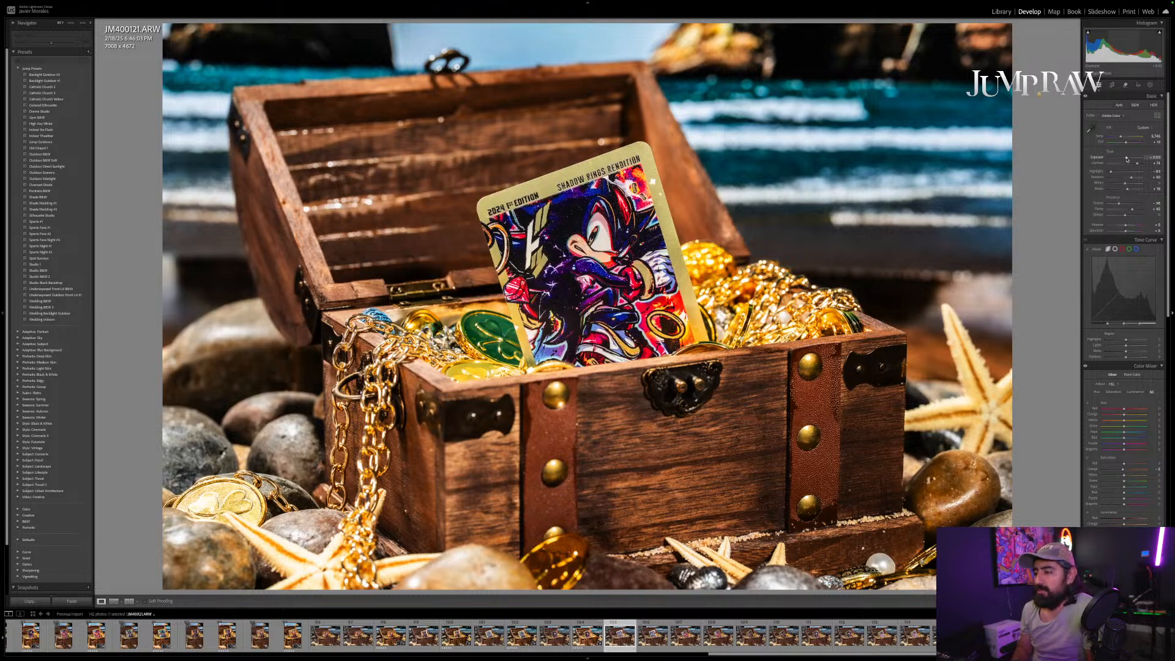
pyautogui.press('Right')
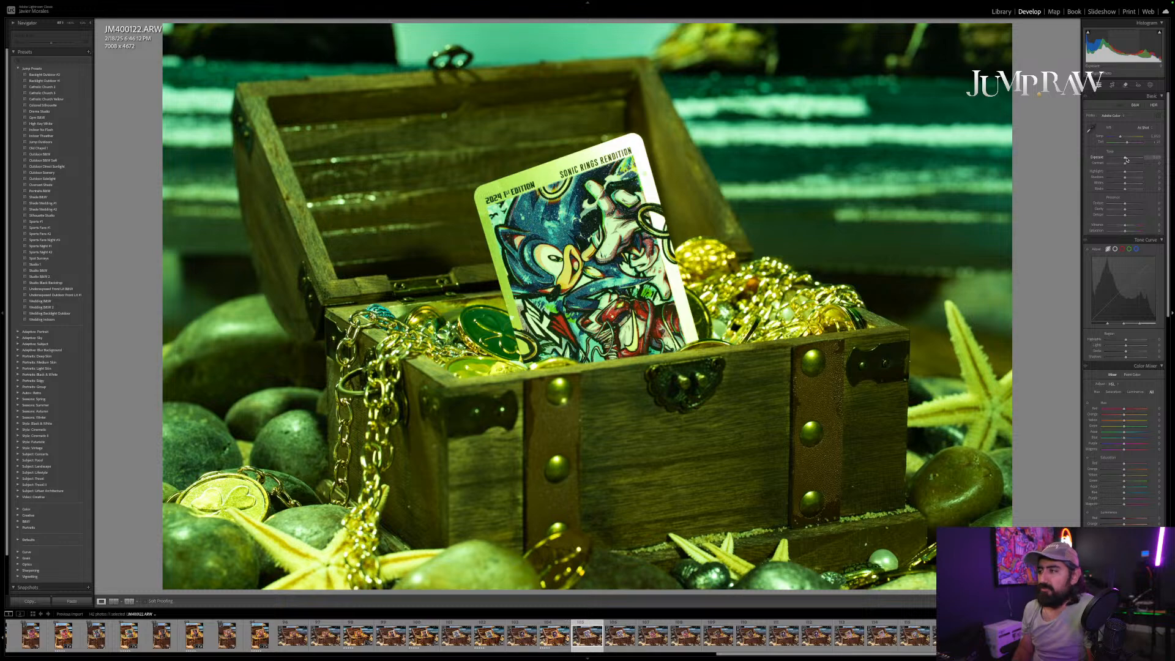
pyautogui.press('Right')
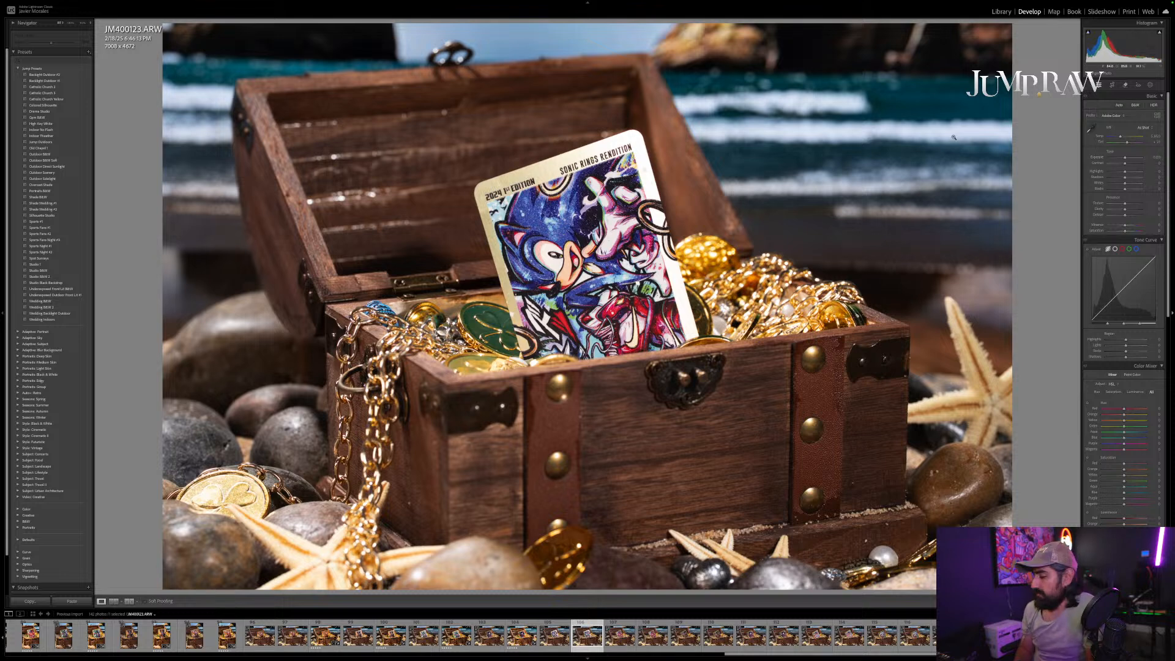
pyautogui.hotkey('ctrl', 'shift', 'v')
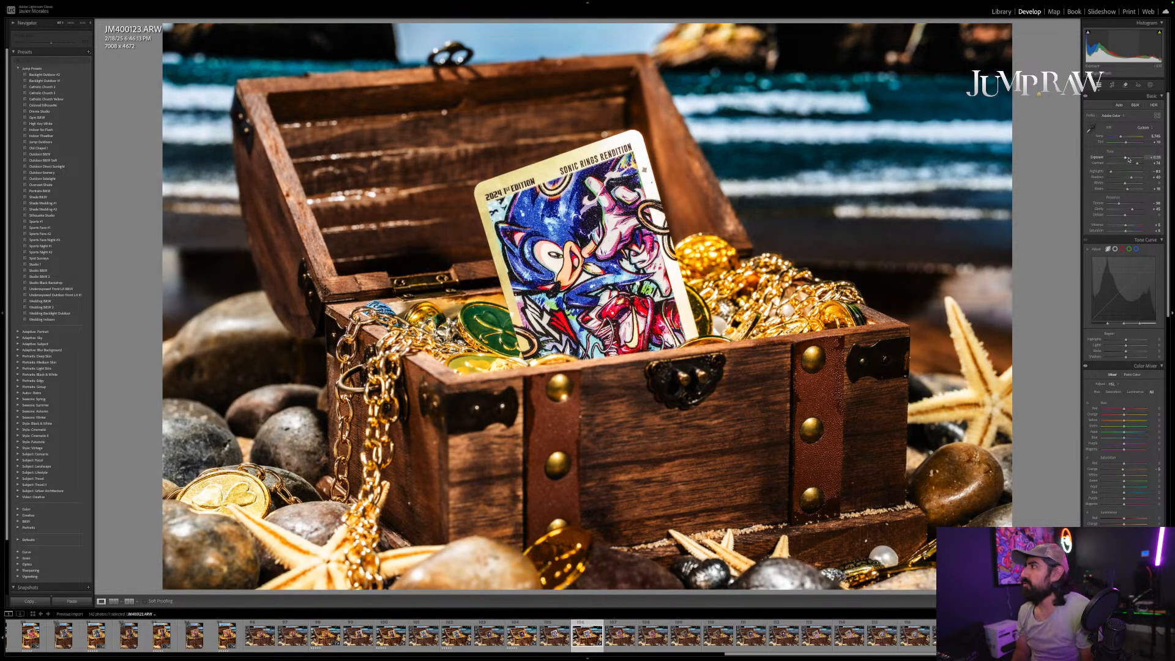
# Step: Copy the develop settings of JM400123.ARW and rate the photo 5 stars
pyautogui.hotkey('ctrl', 'shift', 'c')
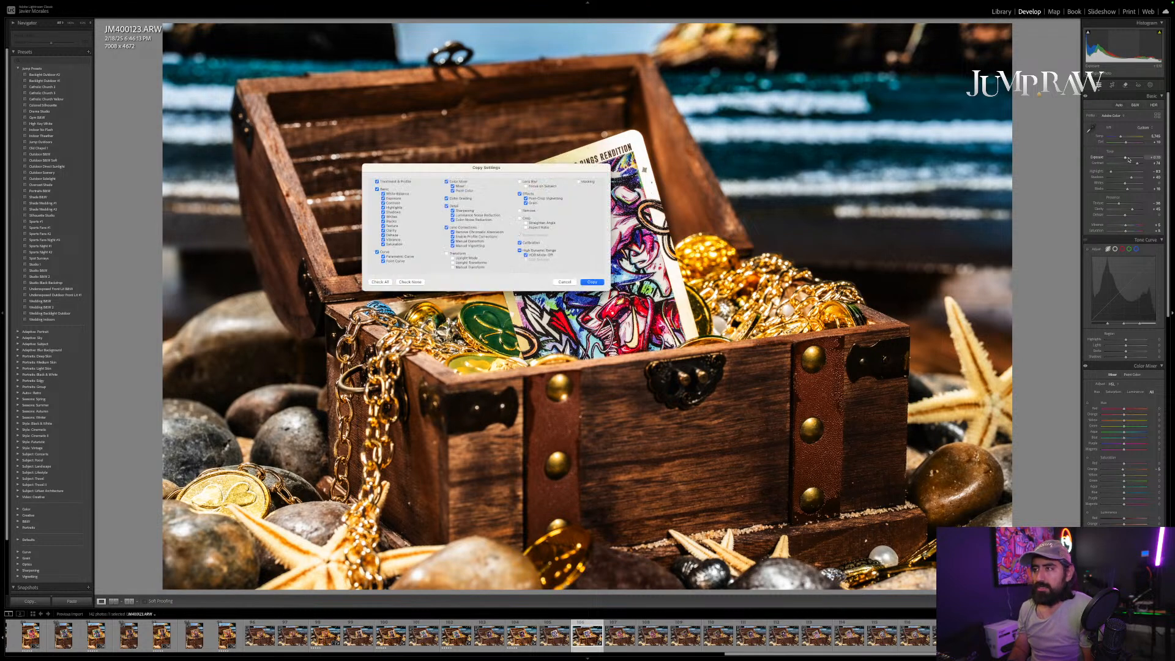
pyautogui.press('Return')
pyautogui.press('5')
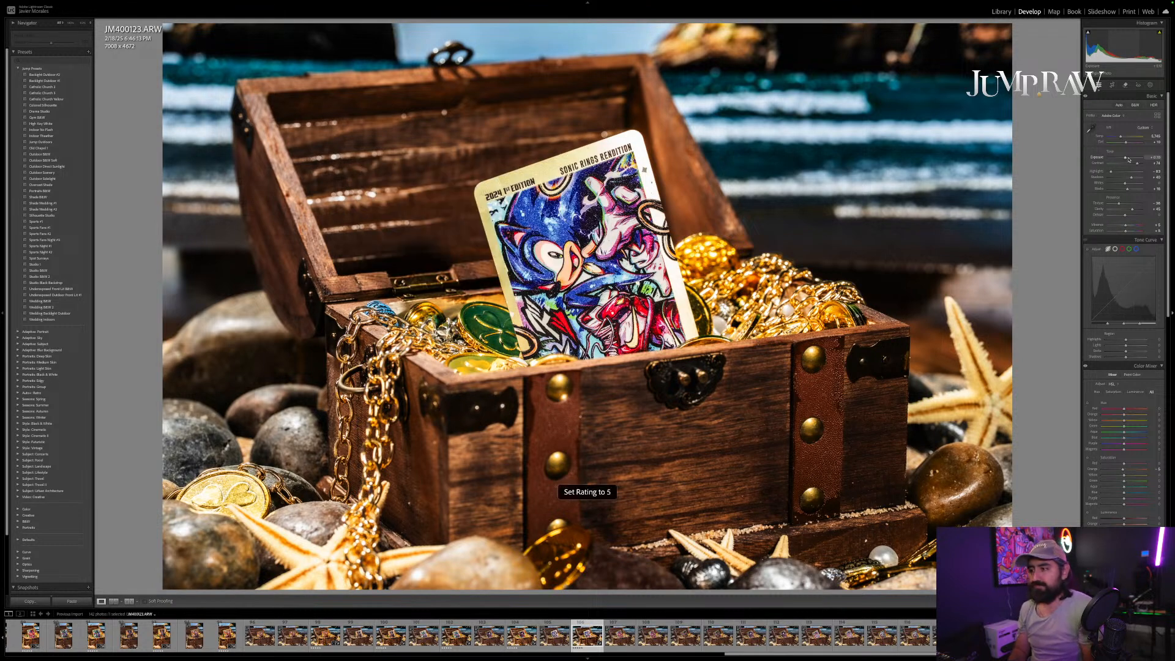
# Step: Copy the develop settings of JM400123.ARW and paste them onto JM400125.ARW, the Tony Killa Chopper card photo
pyautogui.hotkey('ctrl', 'shift', 'c')
pyautogui.press('Return')
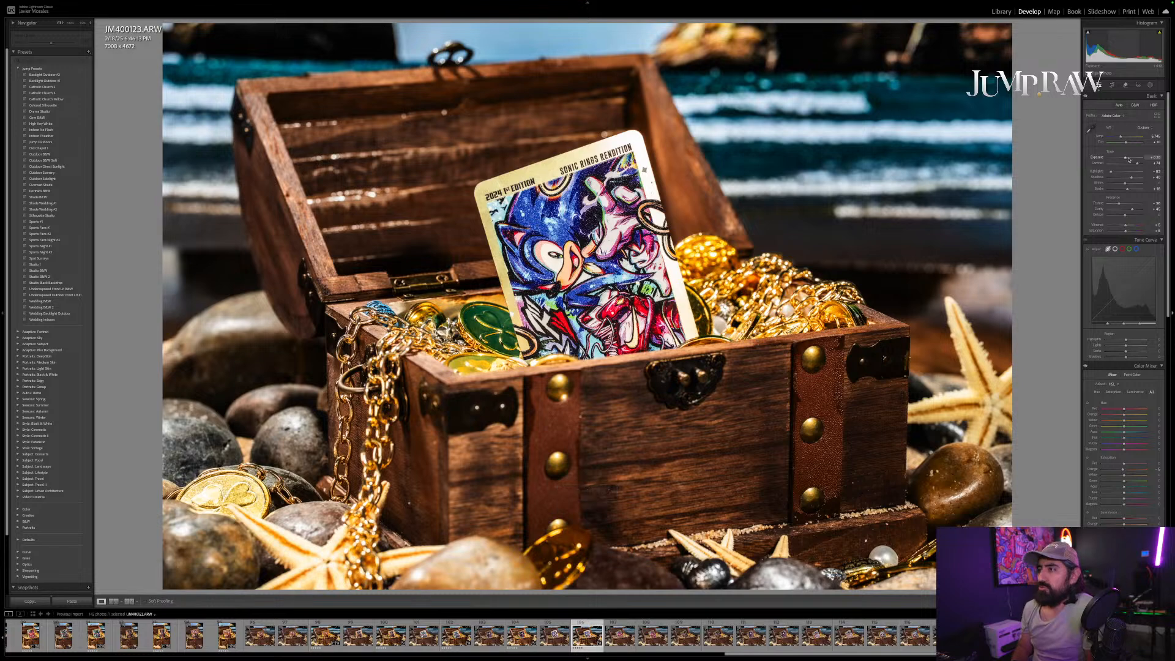
pyautogui.press('Right')
pyautogui.press('Right')
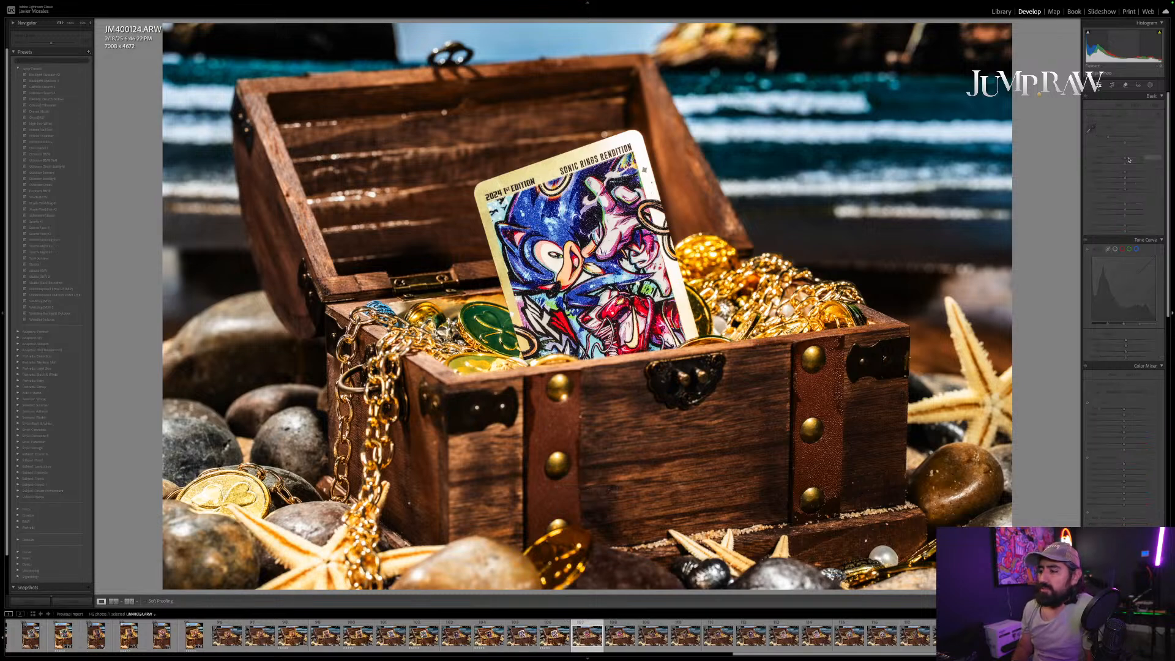
pyautogui.press('Right')
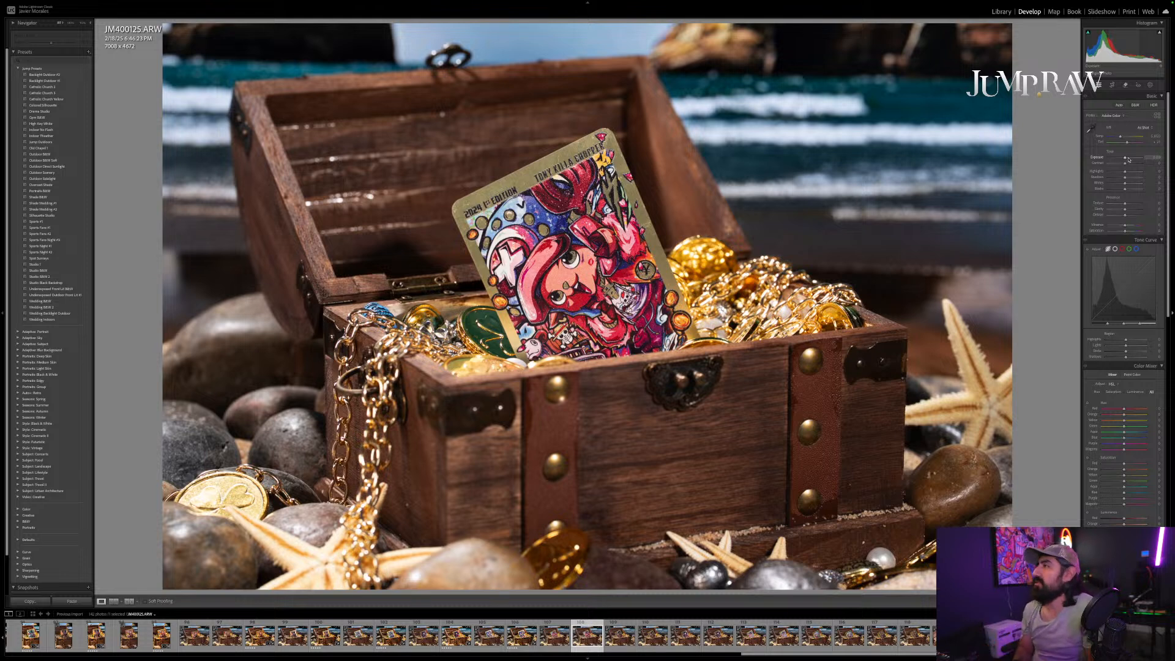
pyautogui.hotkey('ctrl', 'shift', 'v')
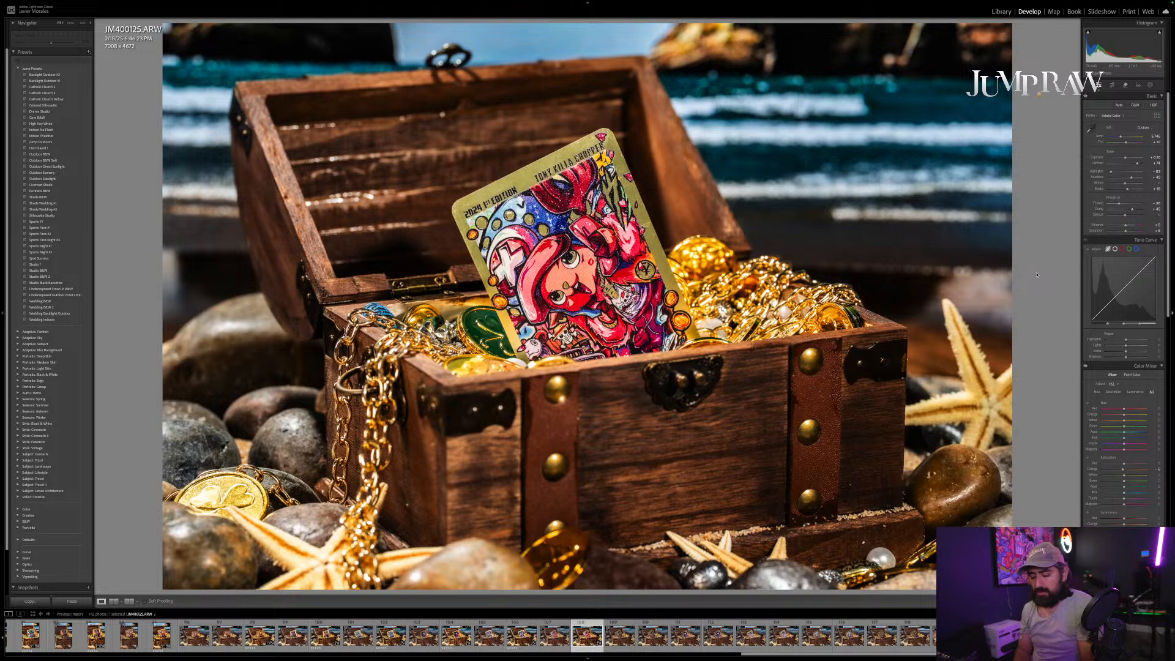
# Step: Rate JM400125.ARW 5 stars and crop it slightly tighter, to about 6986 x 4657 pixels
pyautogui.press('5')
pyautogui.press('r')
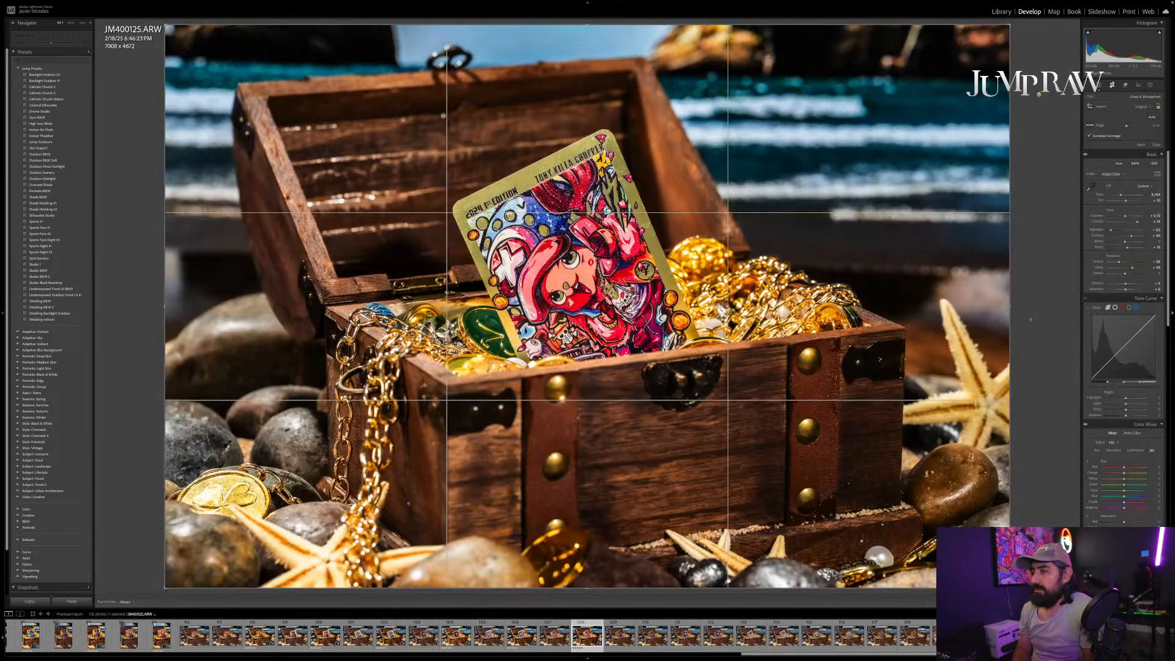
pyautogui.press('r')
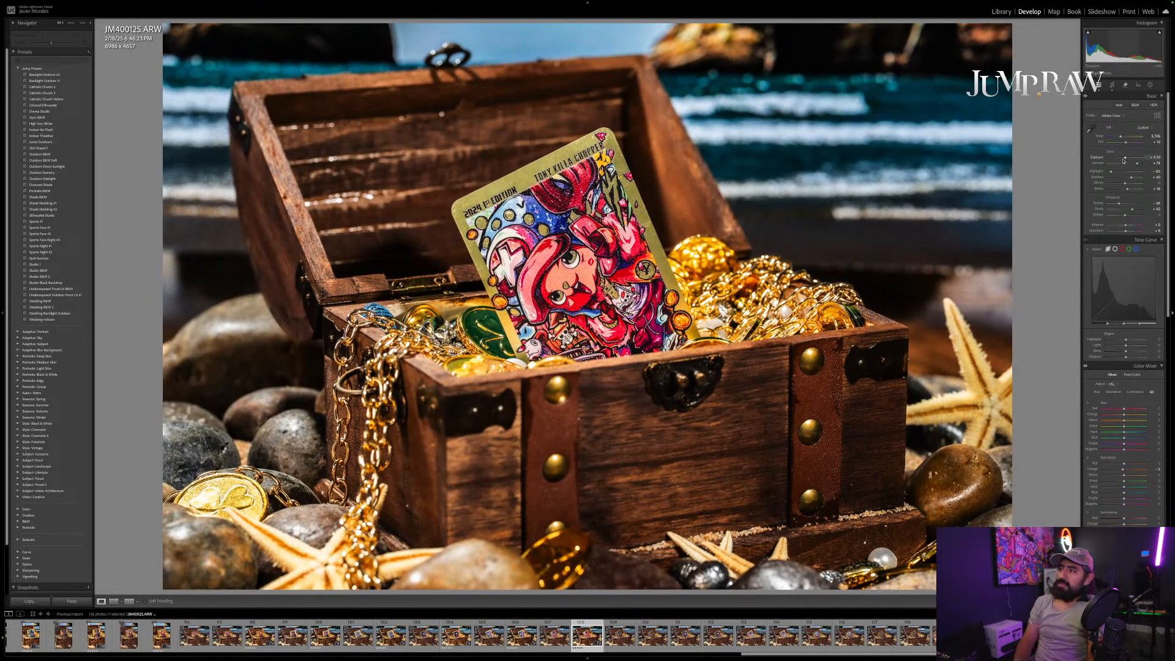
# Step: Fine-tune the exposure of JM400125.ARW with a very small adjustment and copy the photo's develop settings
pyautogui.moveTo(1125, 159); pyautogui.dragTo(1125, 161)
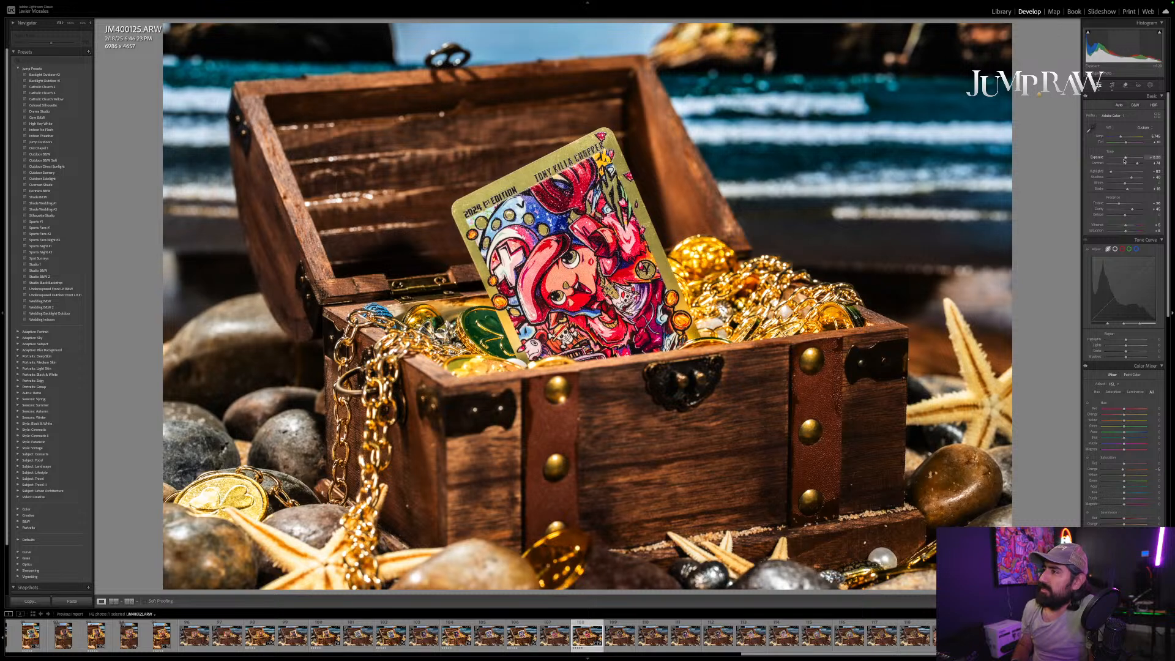
pyautogui.press('shift+super+c')
pyautogui.press('Return')
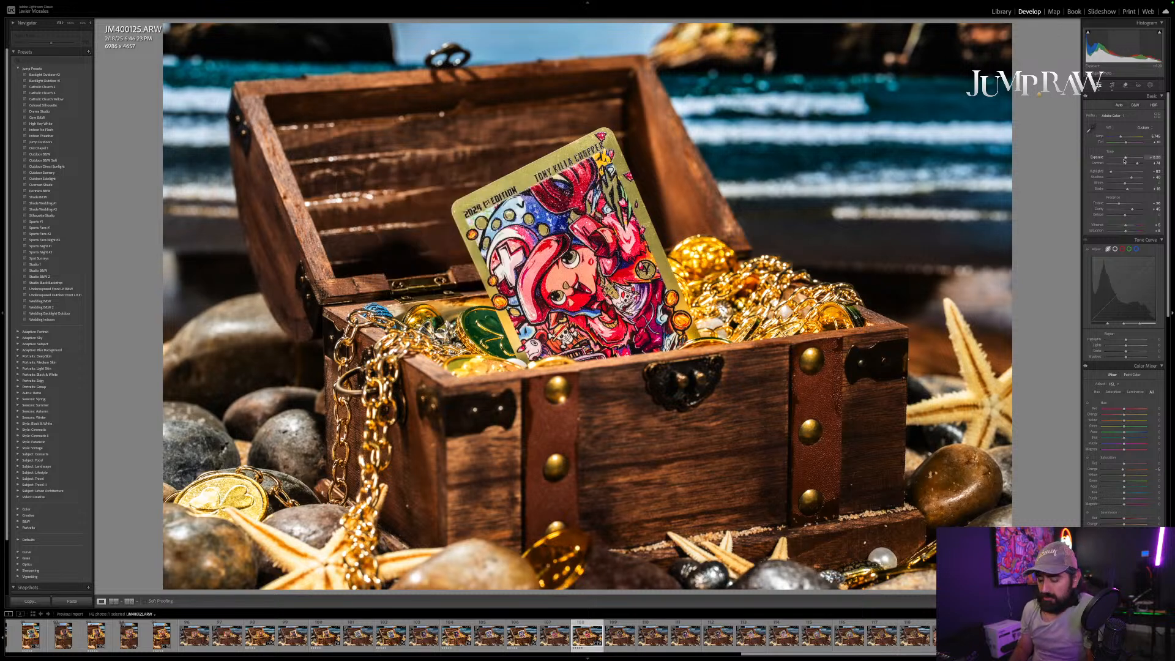
pyautogui.press('shift+super+c')
pyautogui.press('Return')
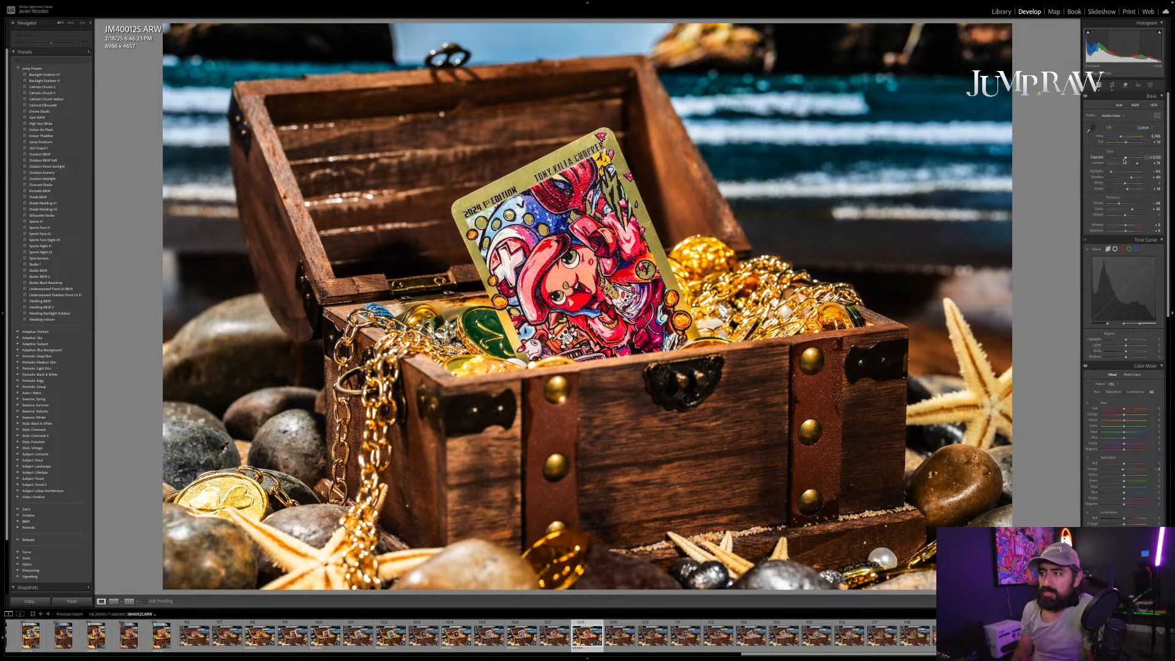
# Step: Paste the copied develop settings onto JM400126.ARW, the Spider Punk card photo, and rate it 5 stars
pyautogui.press('Right')
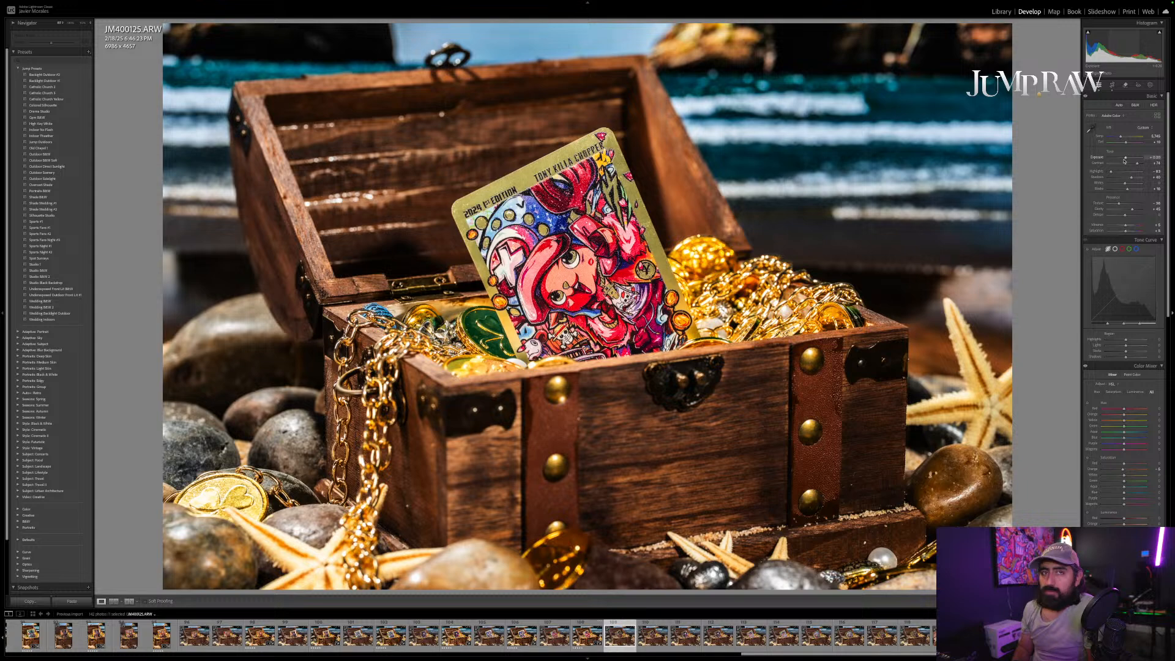
pyautogui.press('Right')
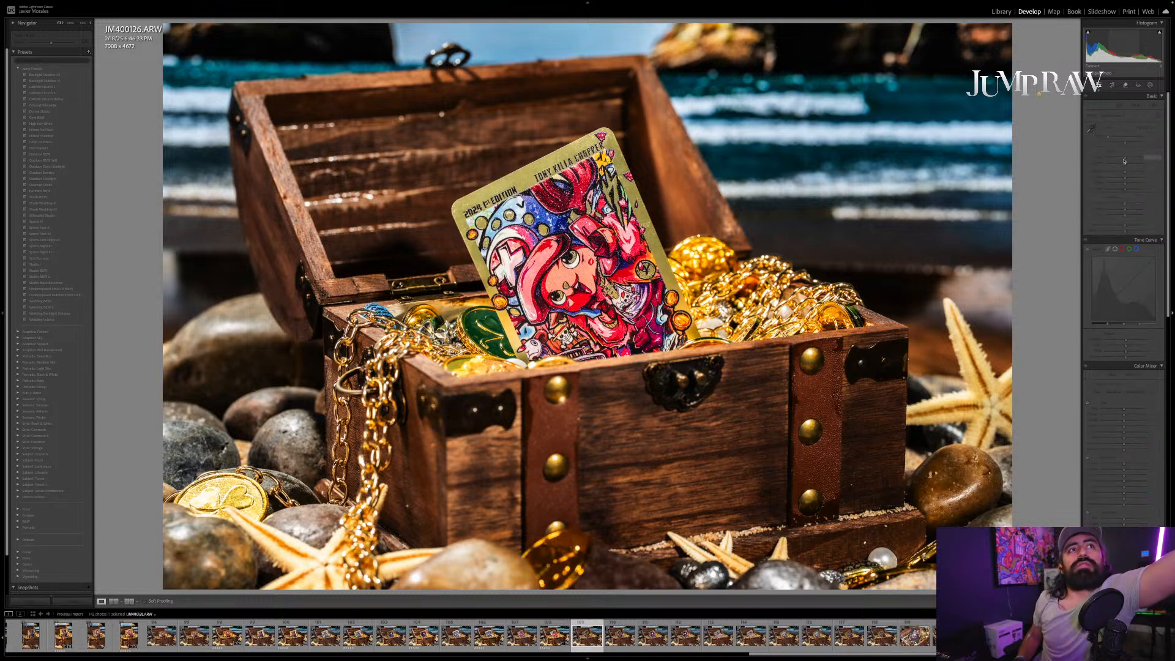
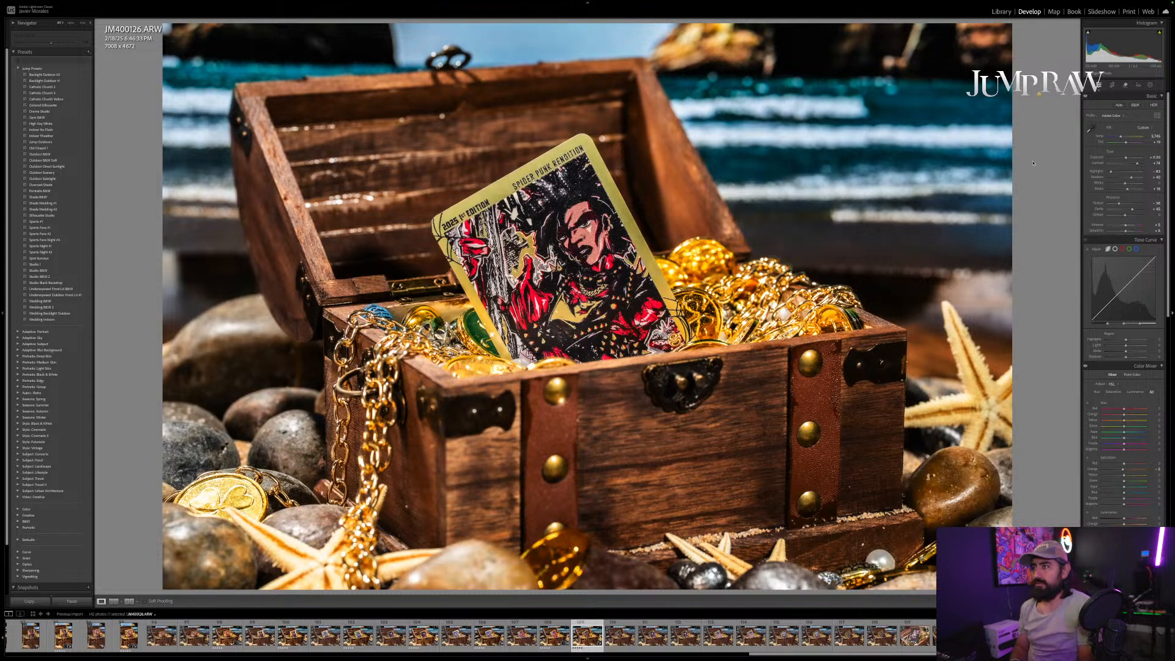
pyautogui.press('5')
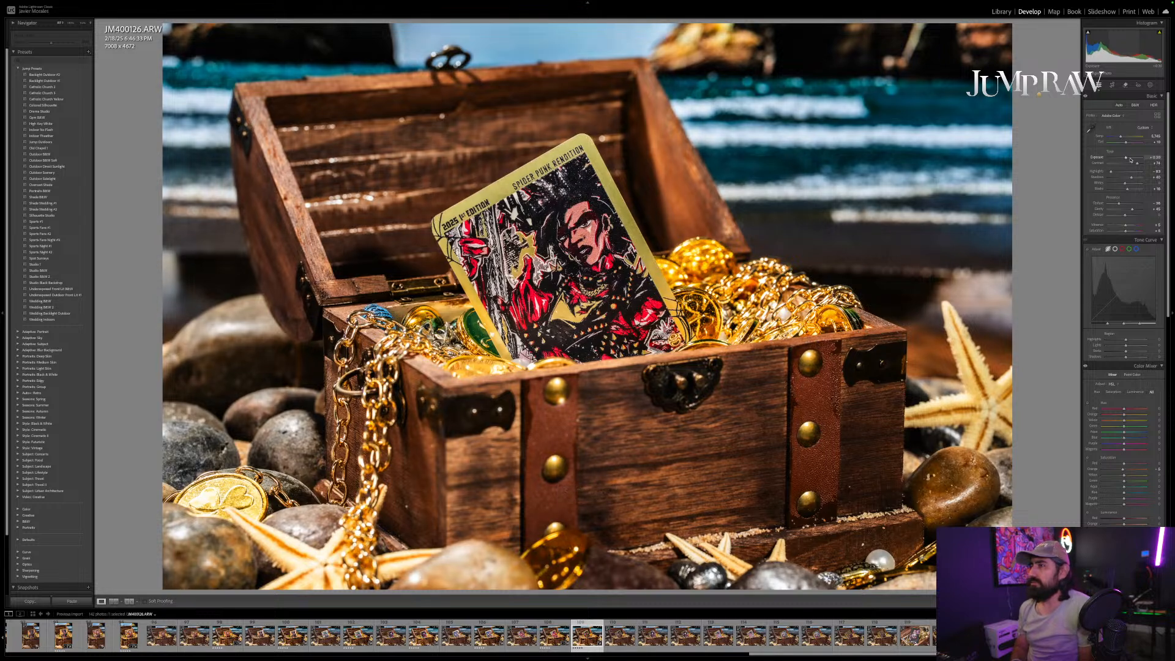
pyautogui.press('5')
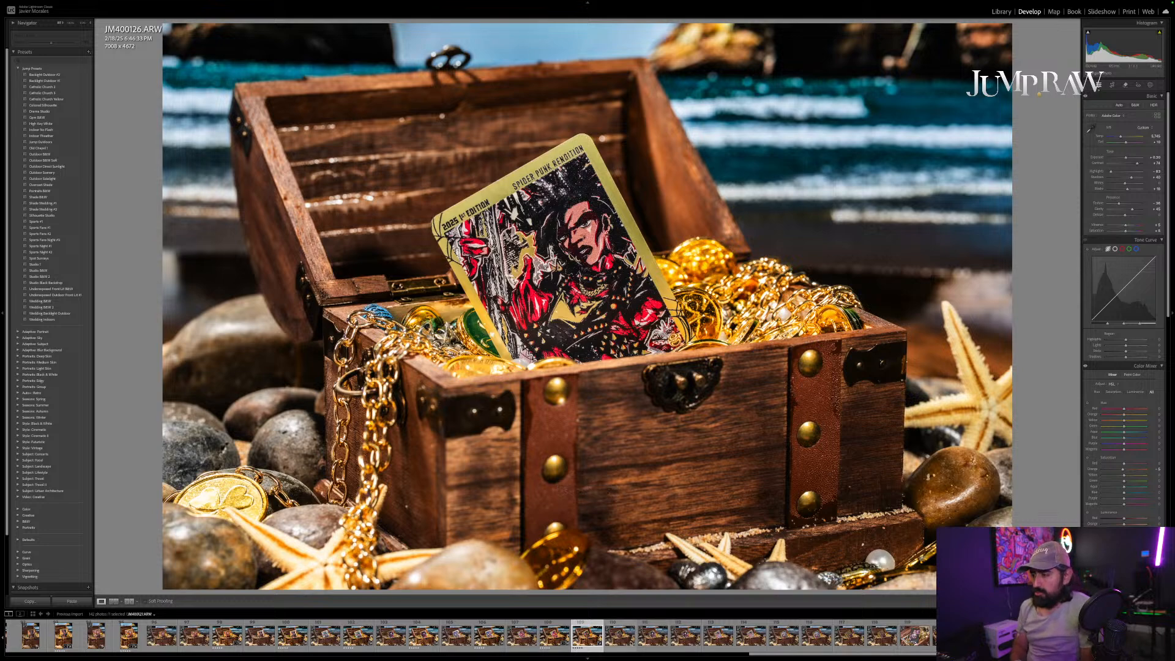
# Step: Look through the photos following JM400126.ARW and compare the two Spider Punk shots, JM400126.ARW and JM400127.ARW
pyautogui.press('Right')
pyautogui.press('Right')
pyautogui.press('Right')
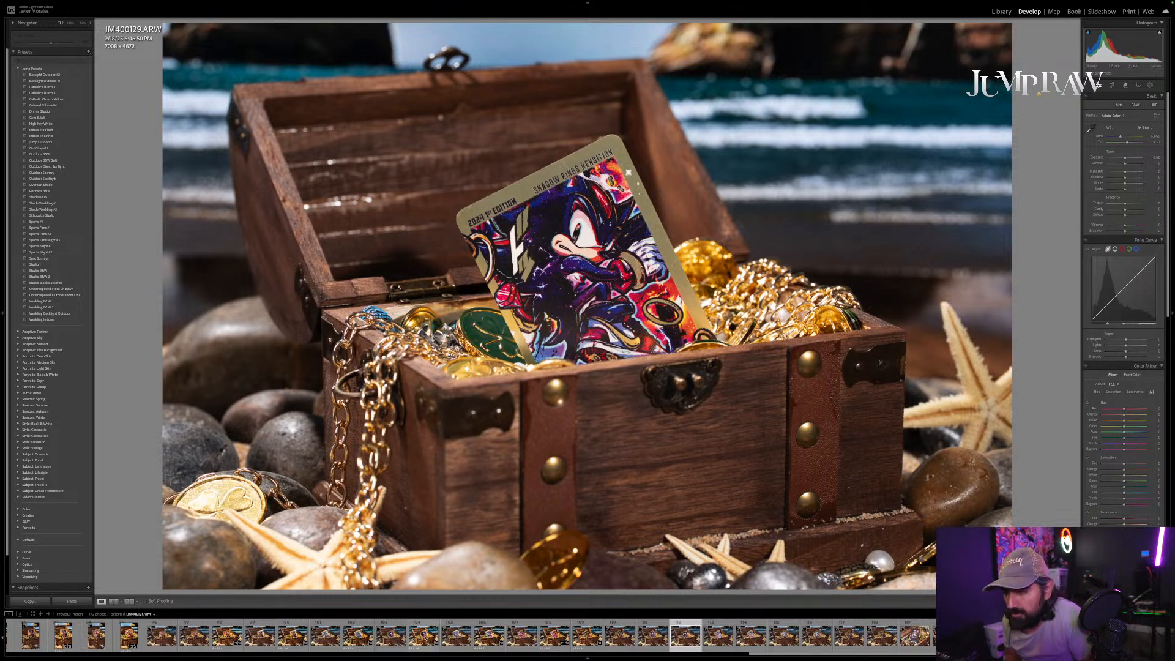
pyautogui.click(587, 635)
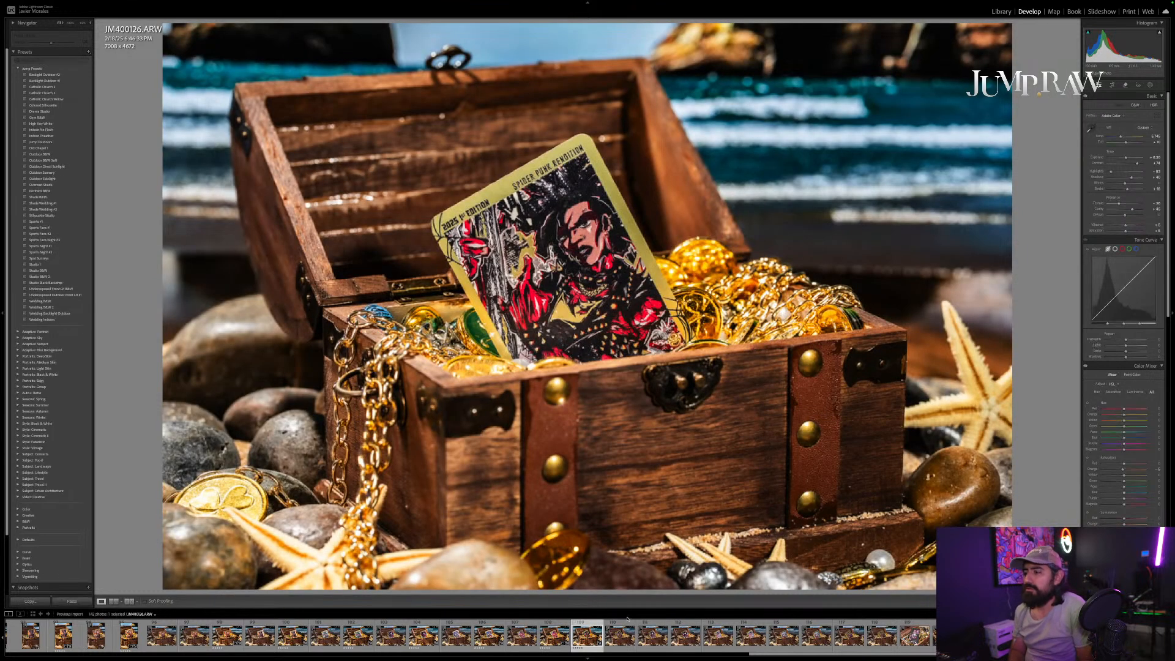
pyautogui.click(619, 635)
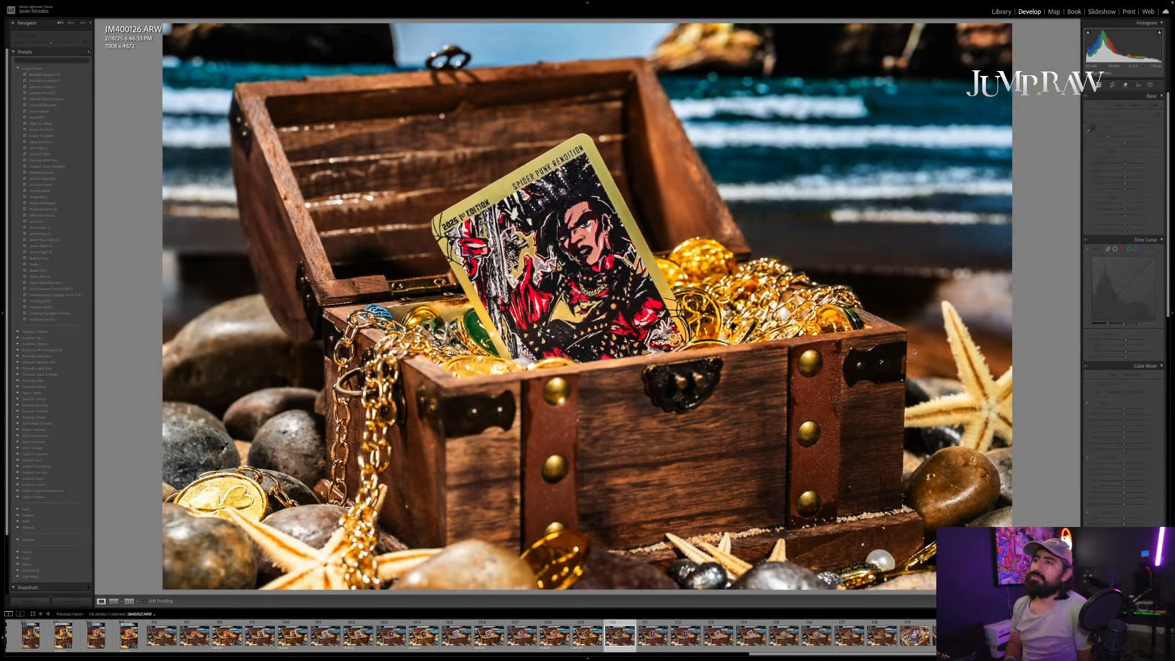
pyautogui.press('Left')
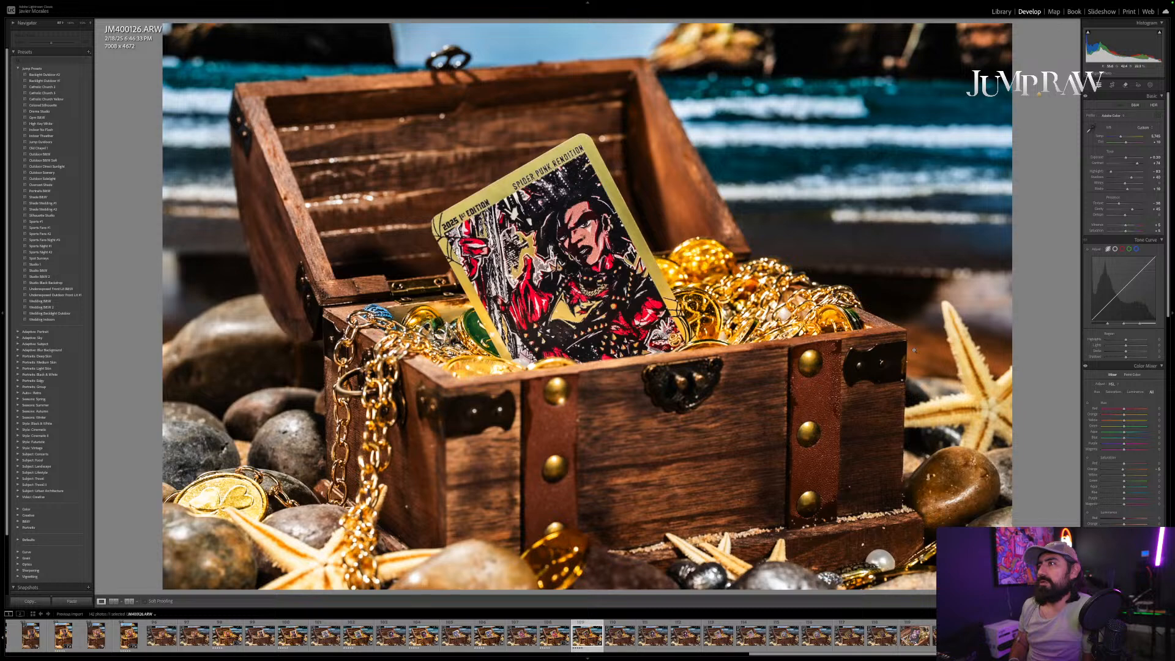
pyautogui.press('Right')
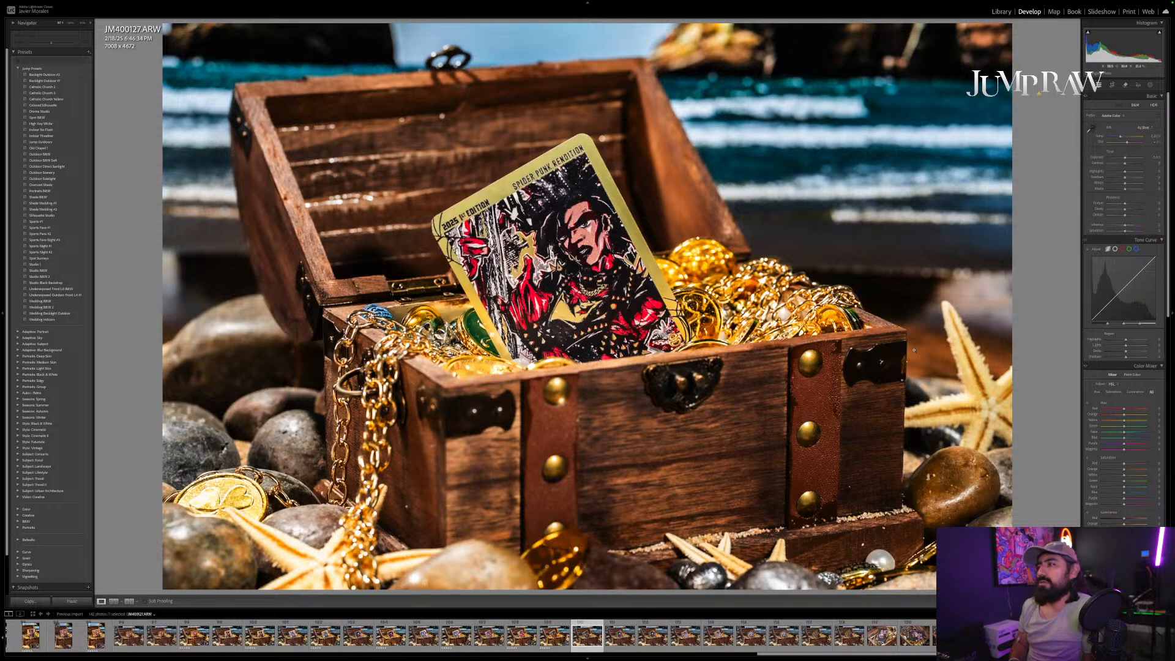
pyautogui.press('Left')
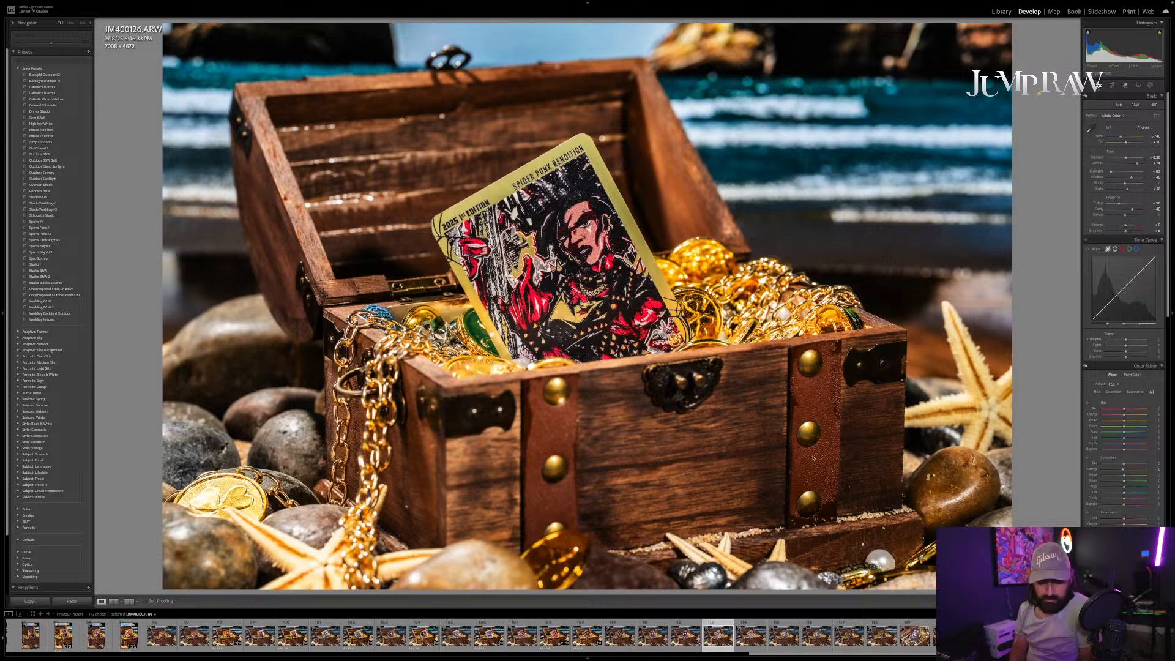
# Step: Paste the copied develop settings onto JM400131.ARW, the Hadouken card photo, and rate it 5 stars
pyautogui.press('Right')
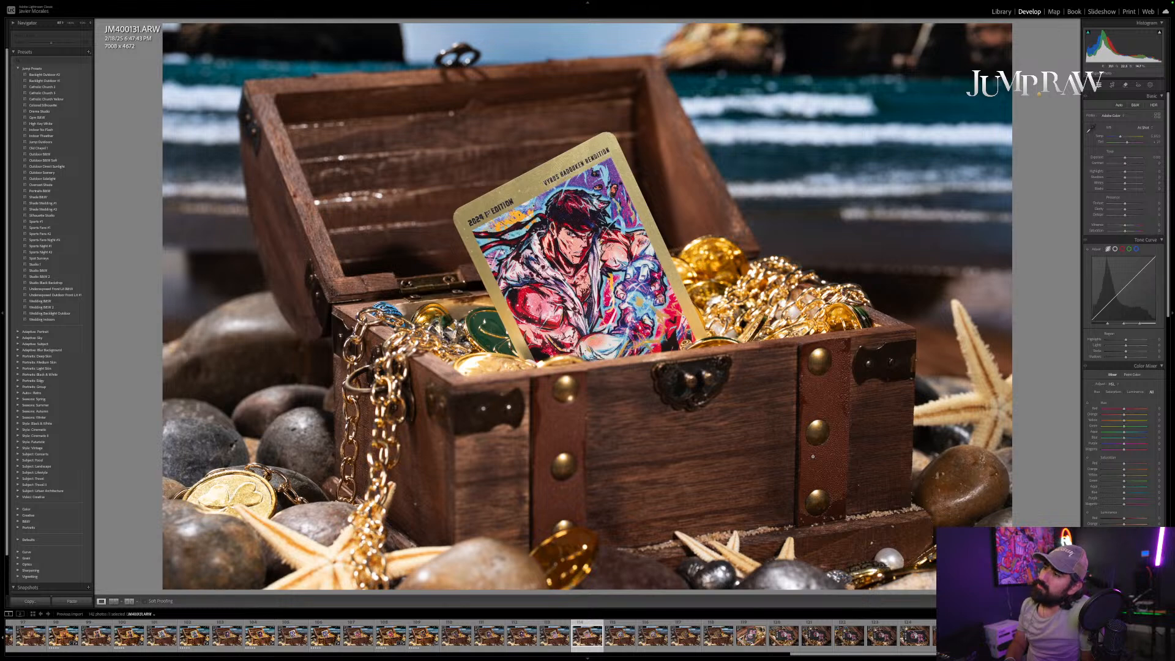
pyautogui.hotkey('ctrl', 'shift', 'v')
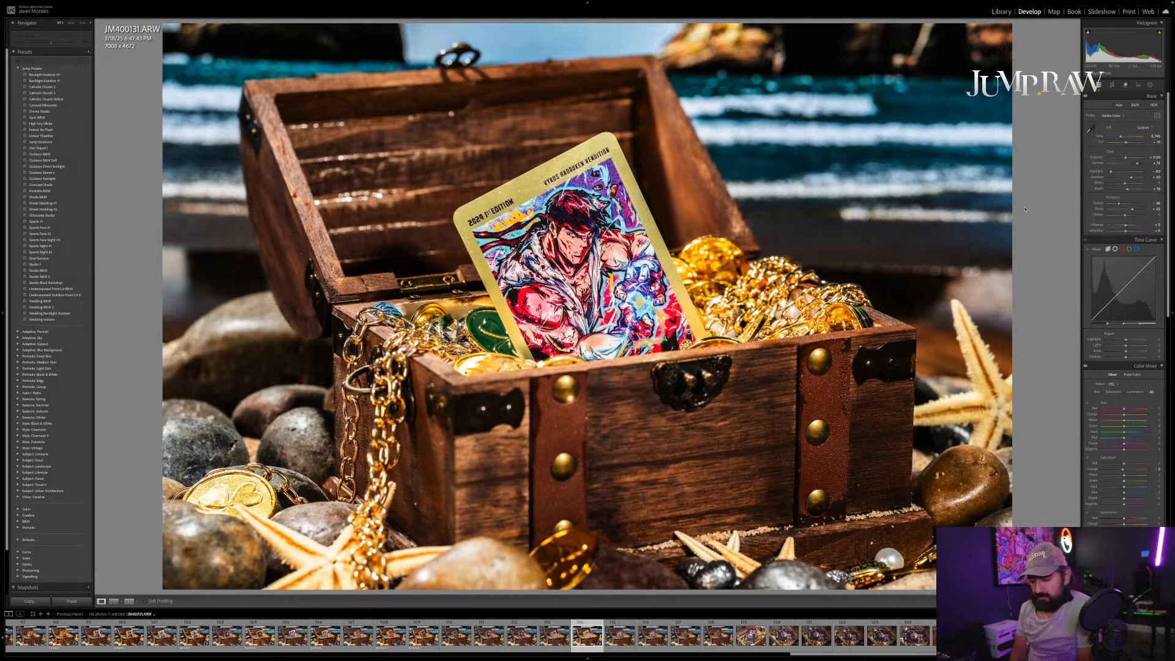
pyautogui.press('5')
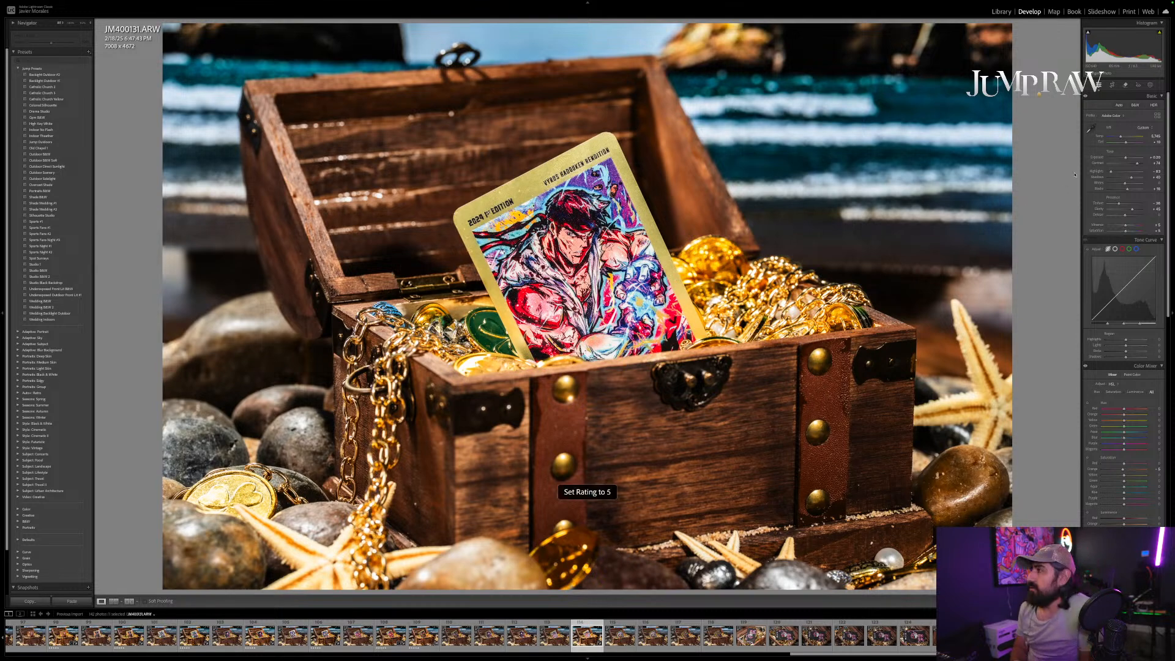
# Step: Crop JM400131.ARW slightly tighter around the treasure chest, to about 6999 x 4666 pixels
pyautogui.press('r')
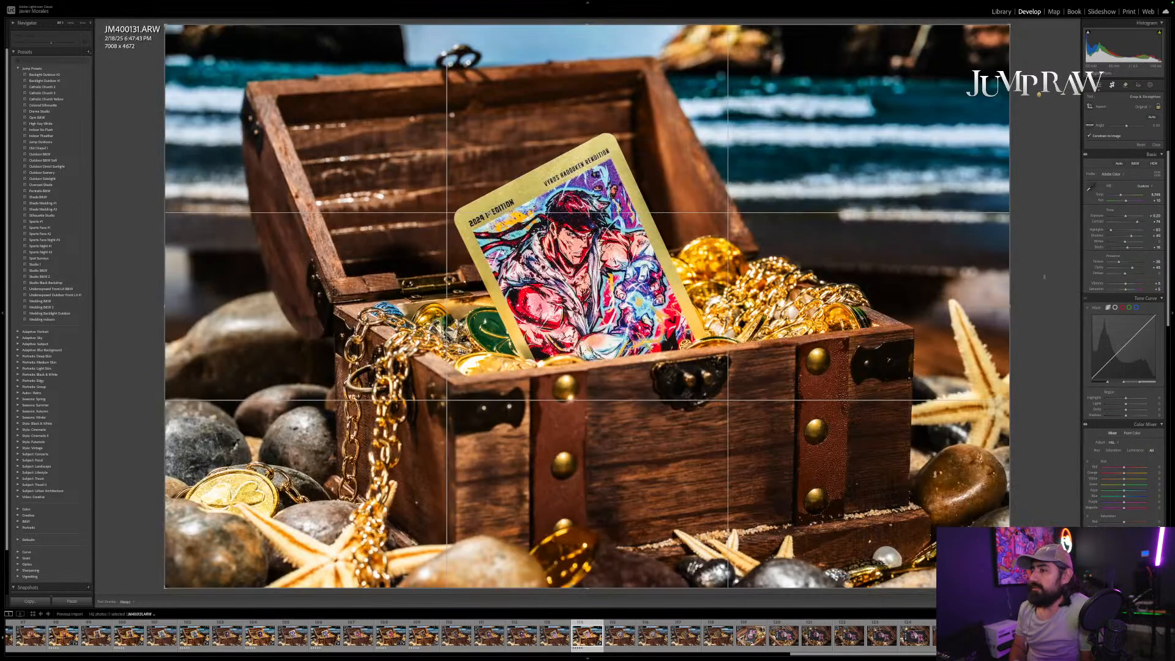
pyautogui.moveTo(1044, 277); pyautogui.dragTo(1045, 278)
pyautogui.press('r')
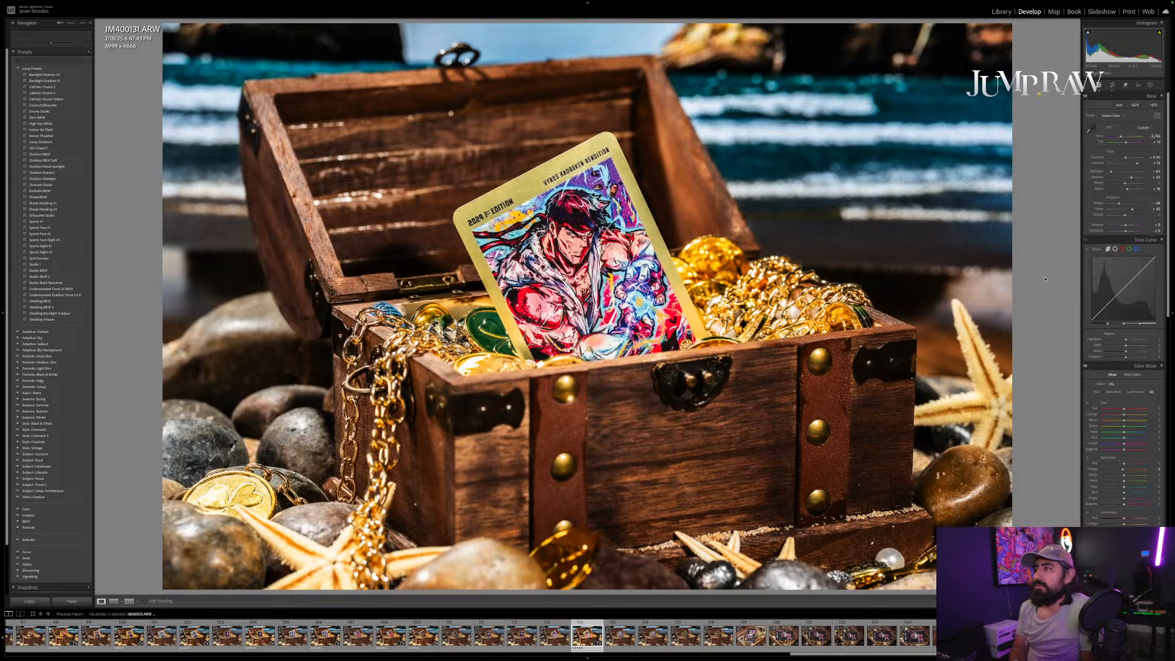
# Step: Paste the copied develop settings onto JM400133.ARW, the second Jiraiya Tribute card photo, and rate it 5 stars
pyautogui.press('Right')
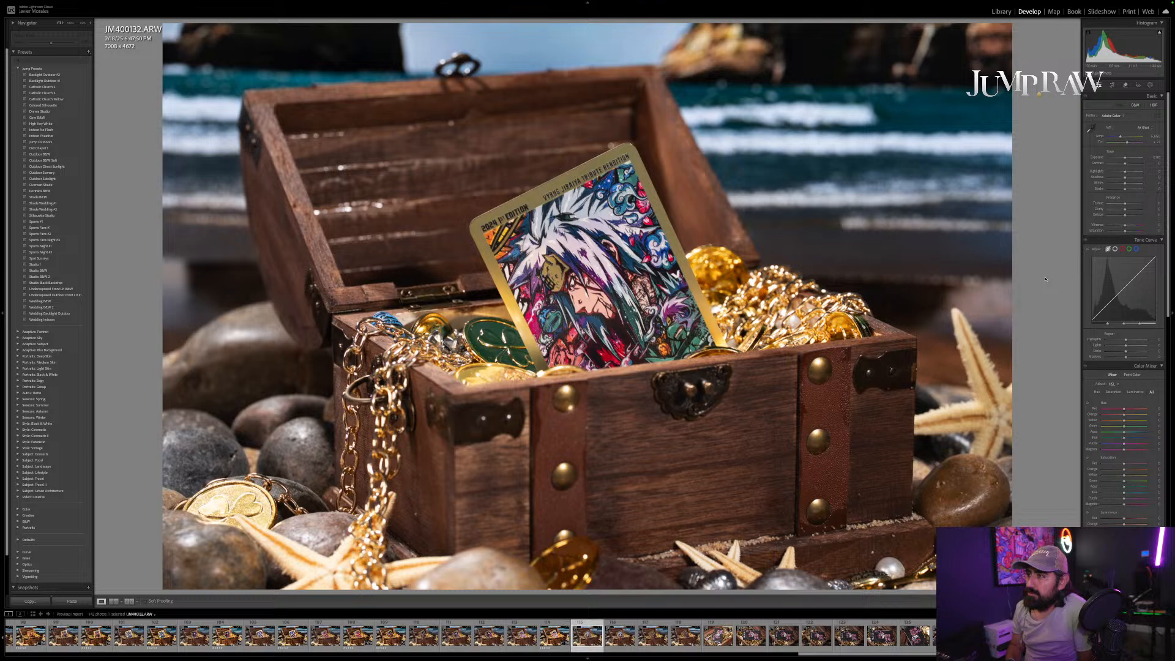
pyautogui.press('Right')
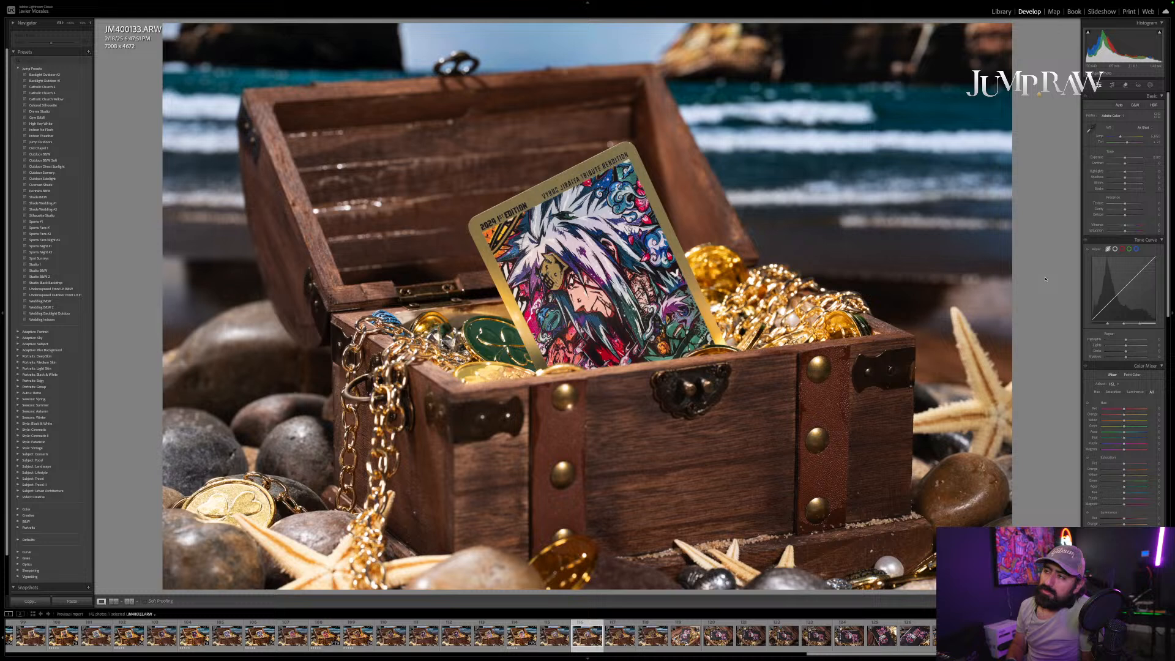
pyautogui.hotkey('ctrl', 'v')
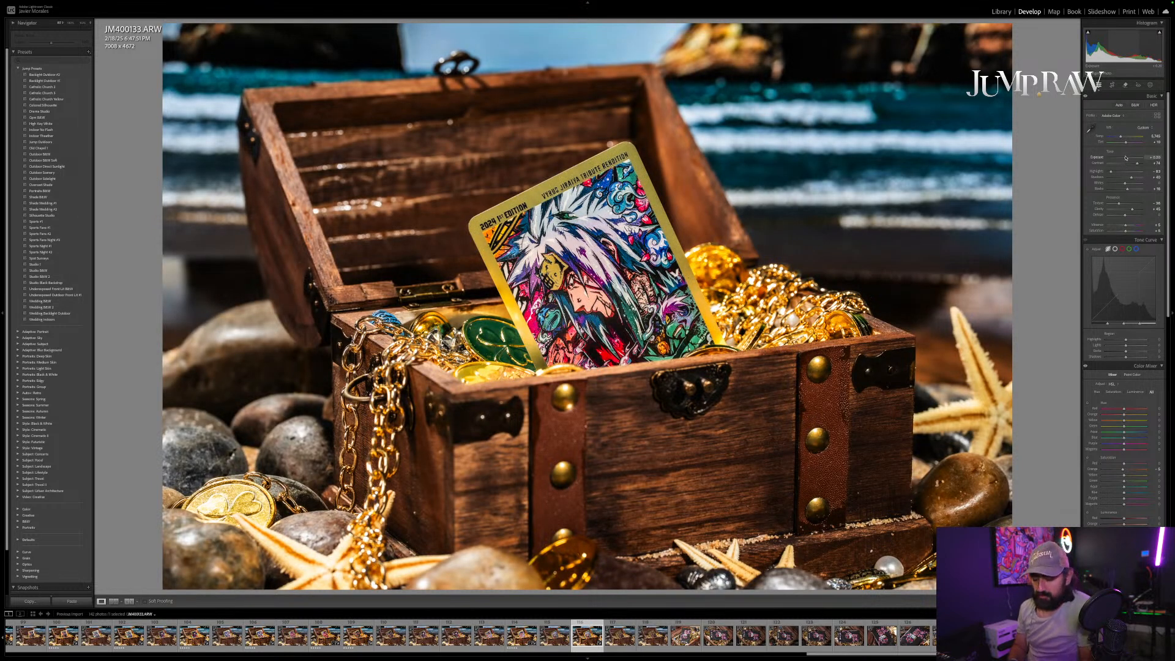
pyautogui.press('5')
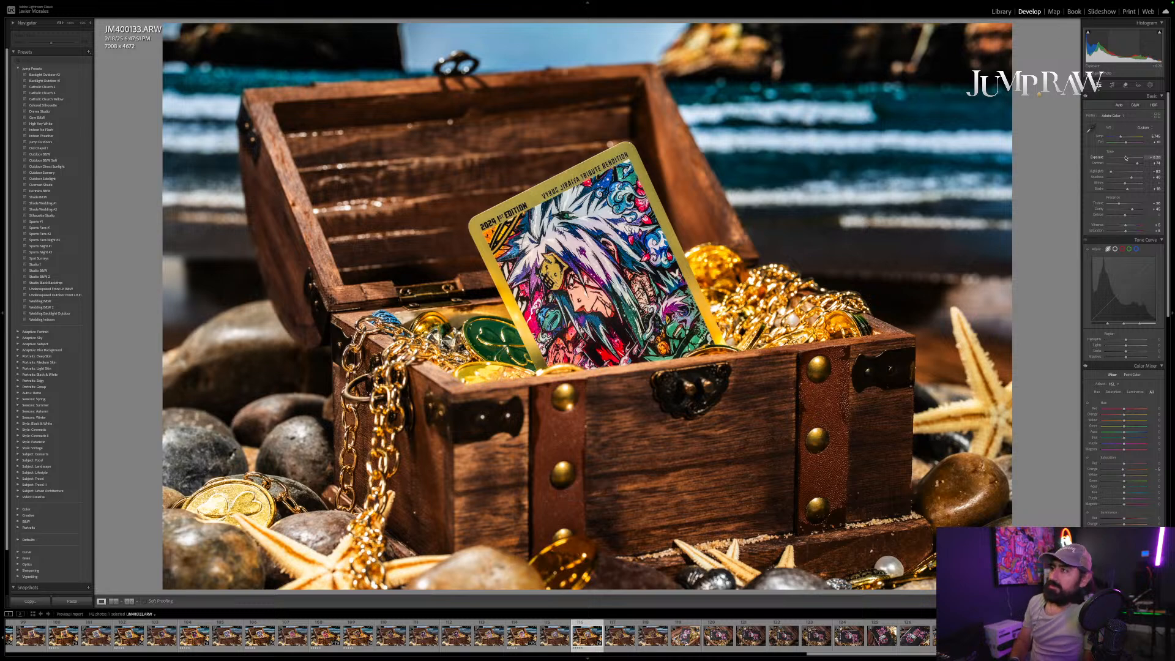
# Step: Paste the copied develop settings onto JM400135.ARW, the landscape photo of the yellow-bordered card after the Jiraiya Tribute shots
pyautogui.press('Right')
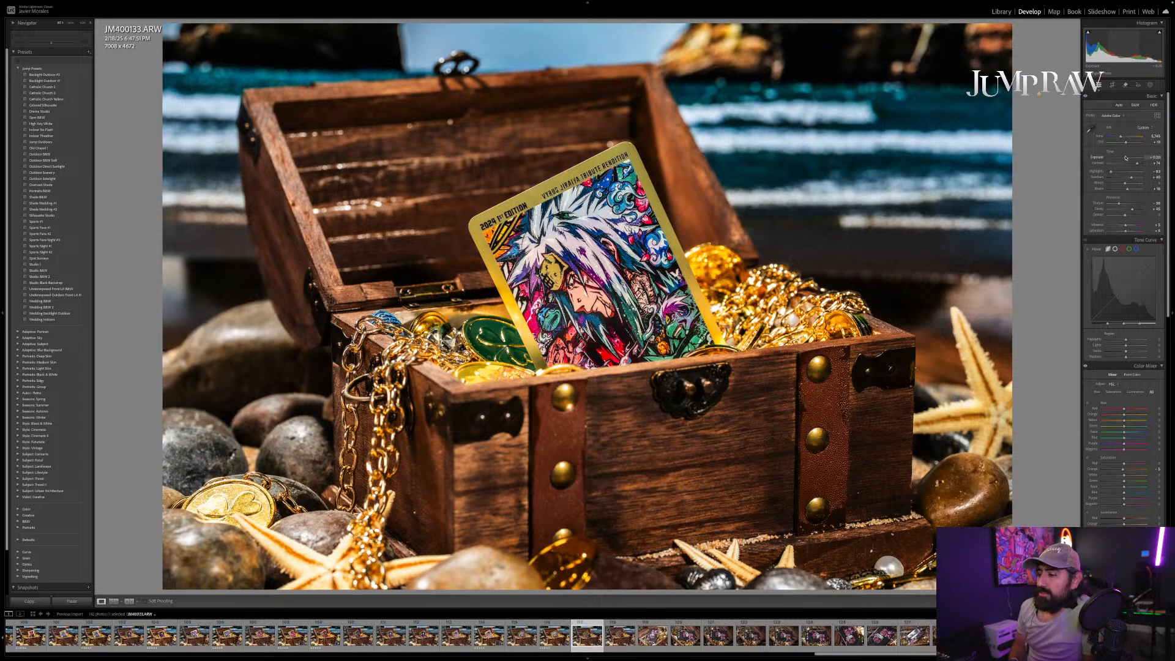
pyautogui.press('Right')
pyautogui.press('Right')
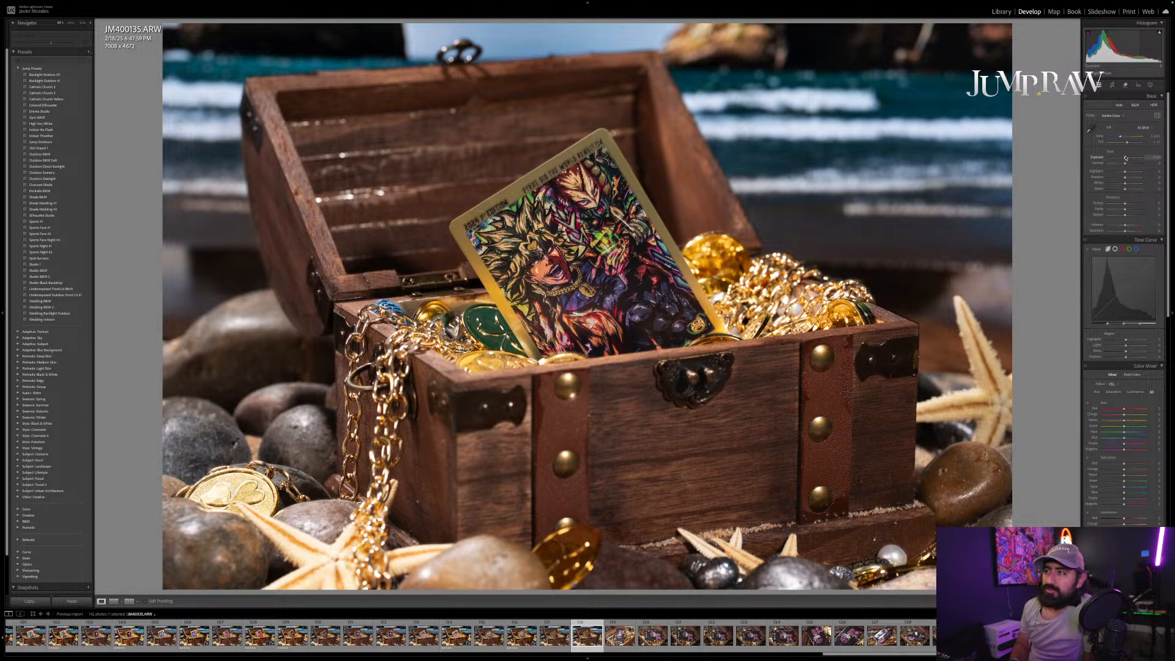
pyautogui.hotkey('ctrl', 'shift', 'v')
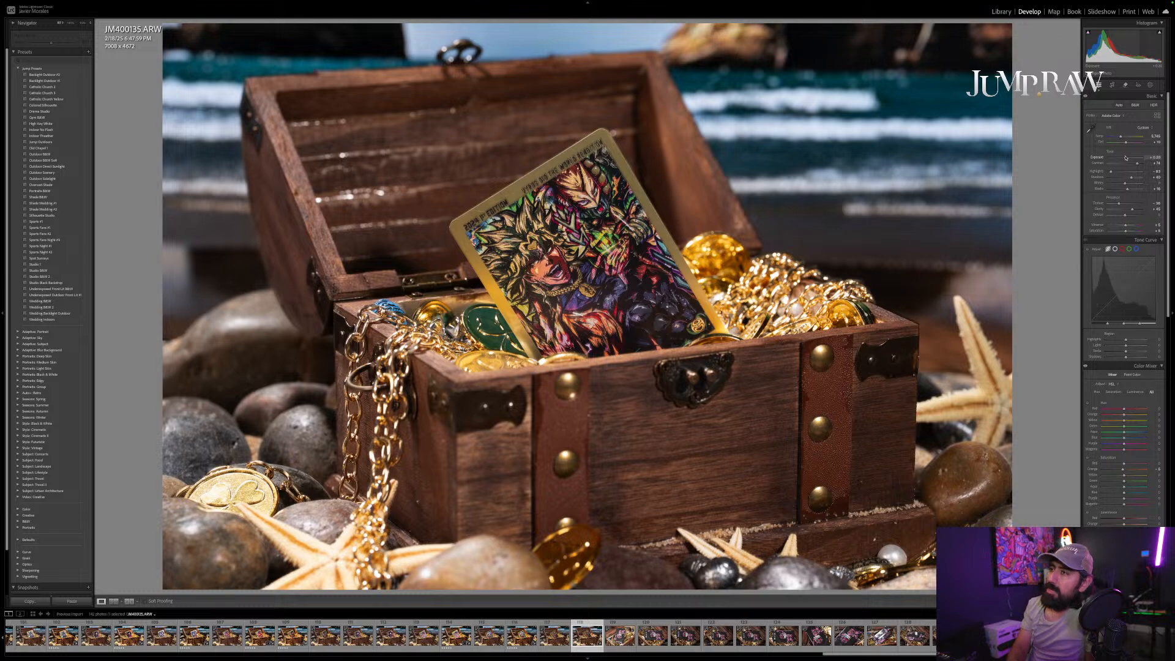
# Step: Rate JM400135.ARW 5 stars and crop it slightly tighter, to about 6943 x 4628 pixels
pyautogui.press('5')
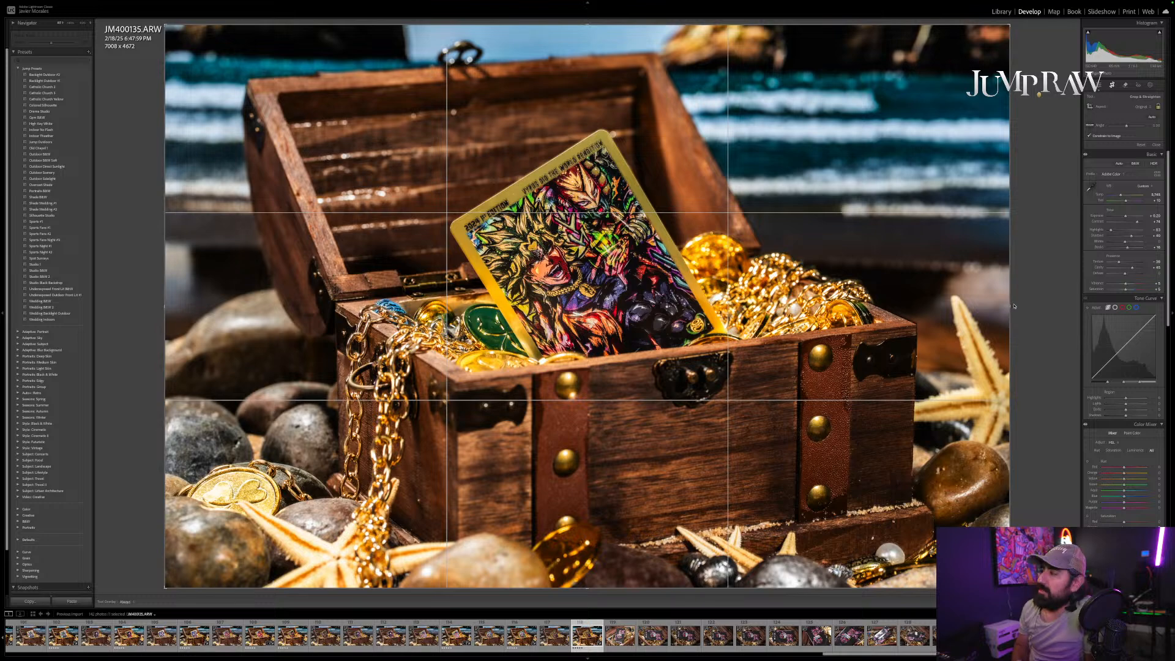
pyautogui.moveTo(1012, 304); pyautogui.dragTo(1024, 305)
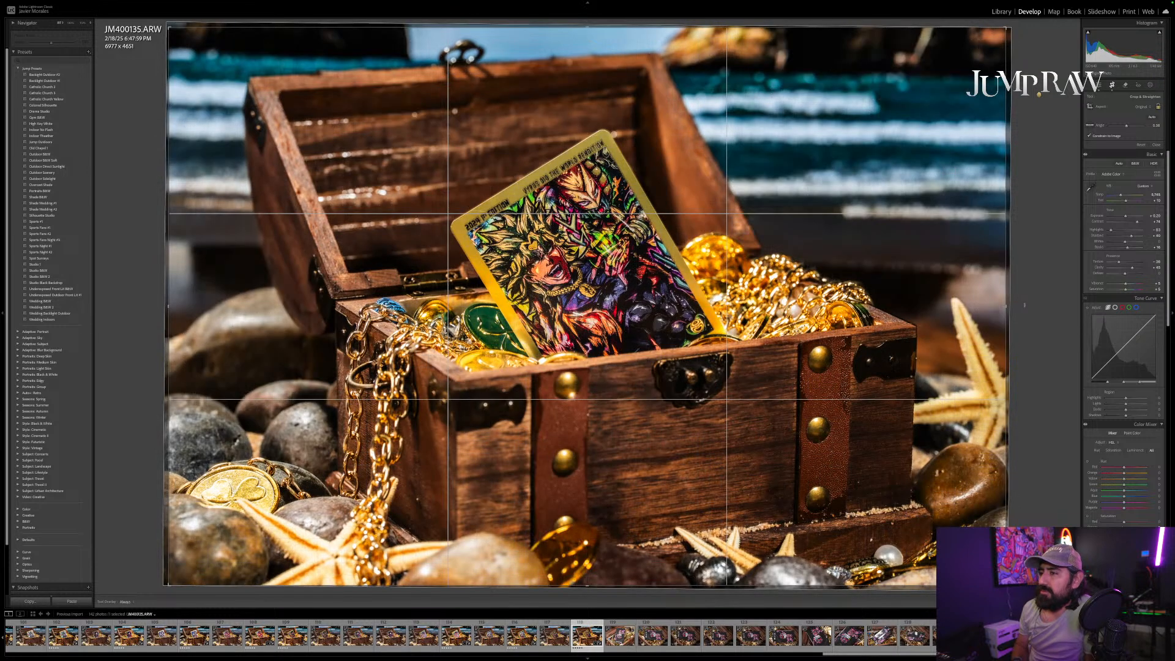
pyautogui.press('Return')
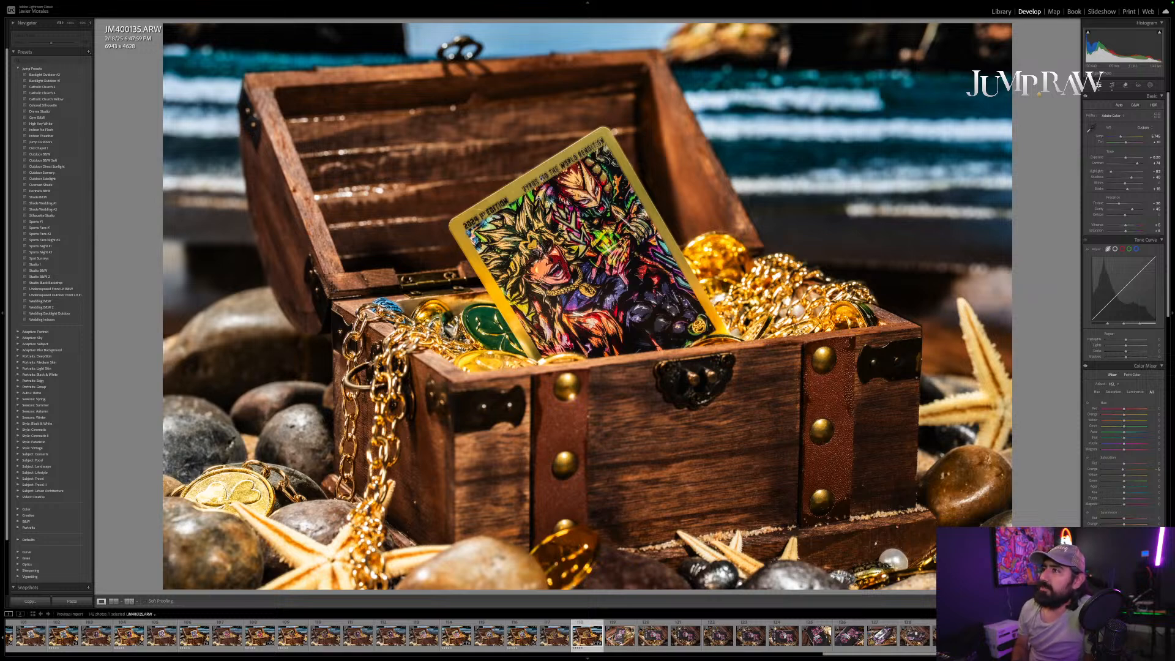
# Step: Check the card in JM400135.ARW up close and set the photo's rating to 0
pyautogui.click(555, 172)
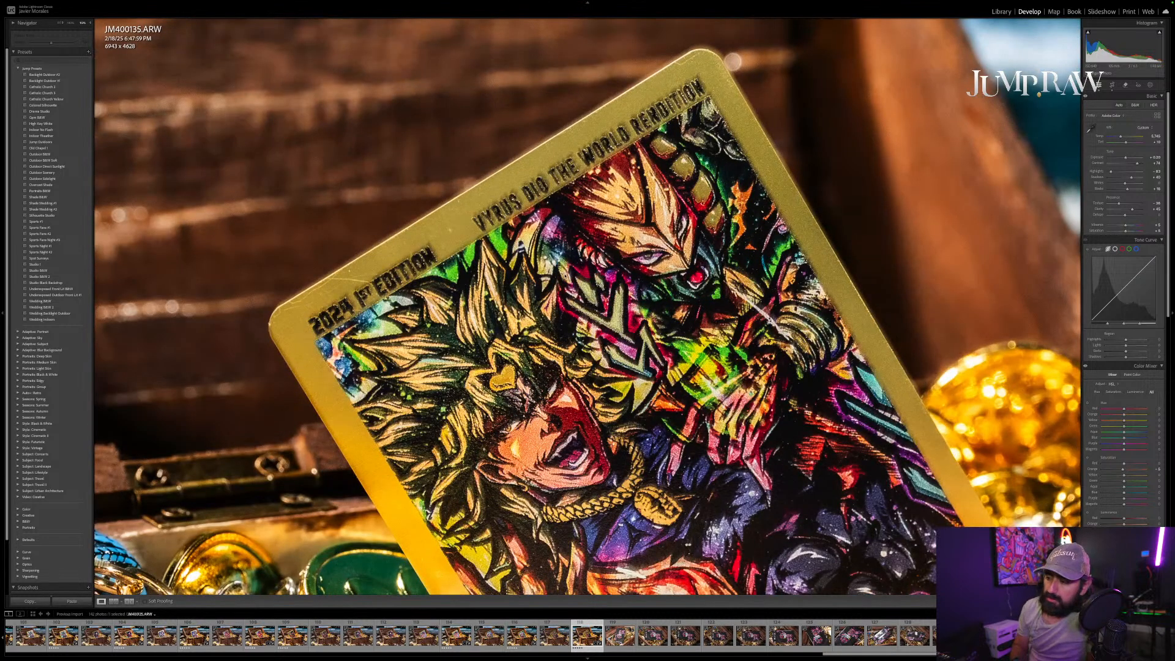
pyautogui.press('5')
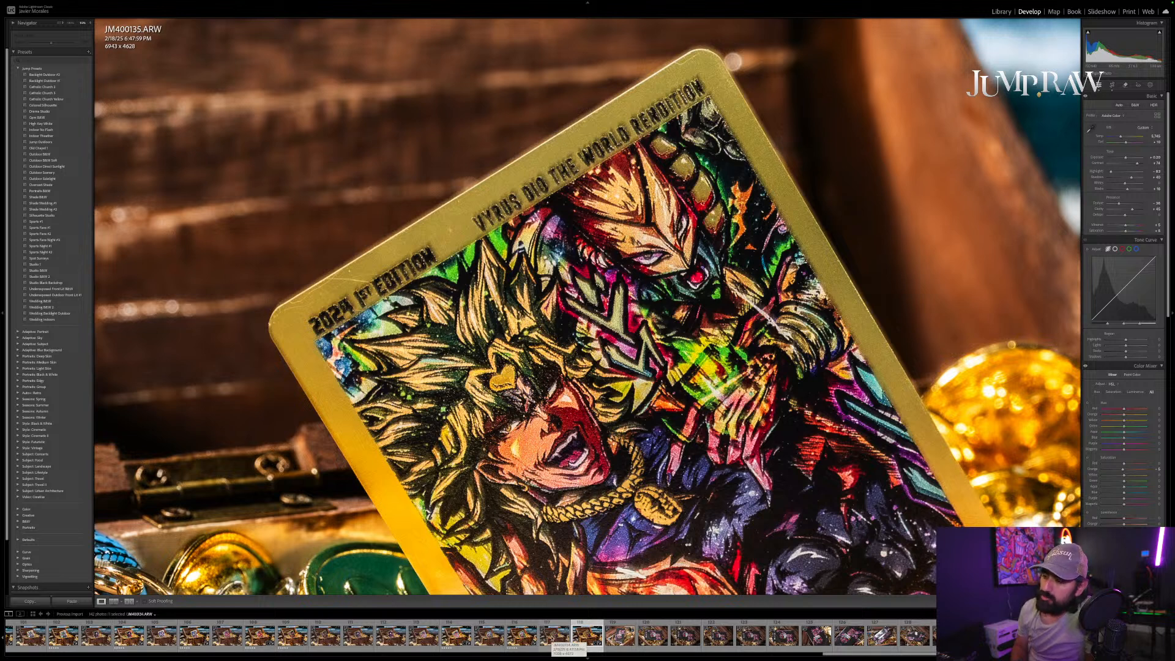
pyautogui.press('0')
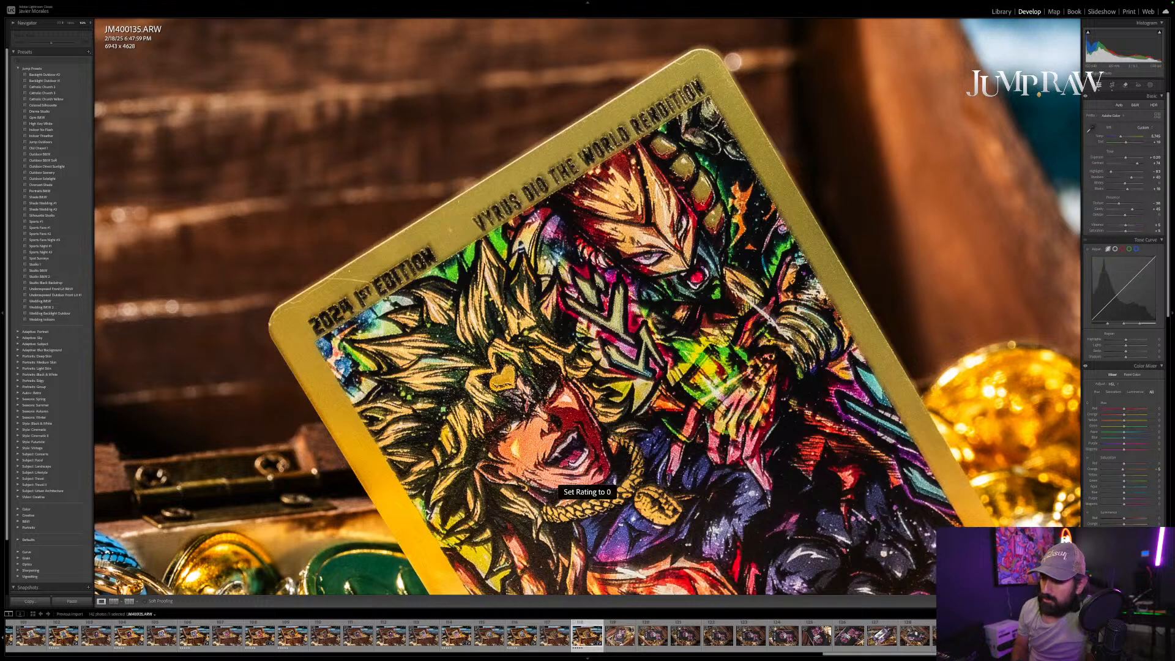
# Step: Paste the copied develop settings onto JM400134.ARW, the preceding shot of the same card, and rate it 5 stars
pyautogui.click(556, 638)
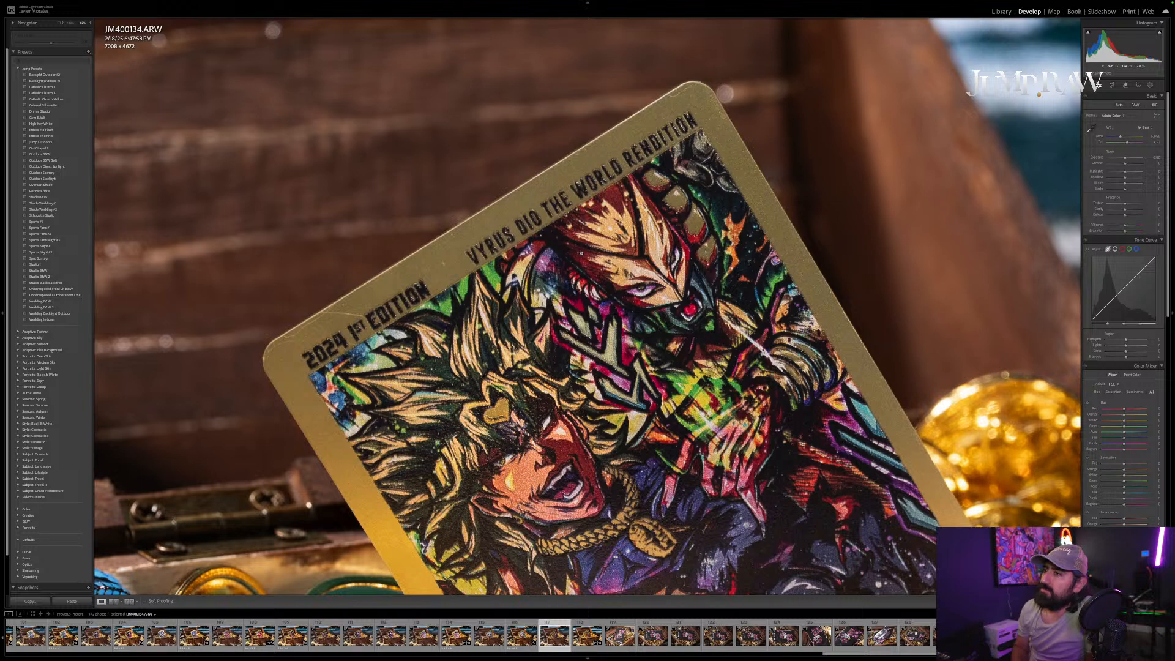
pyautogui.press('z')
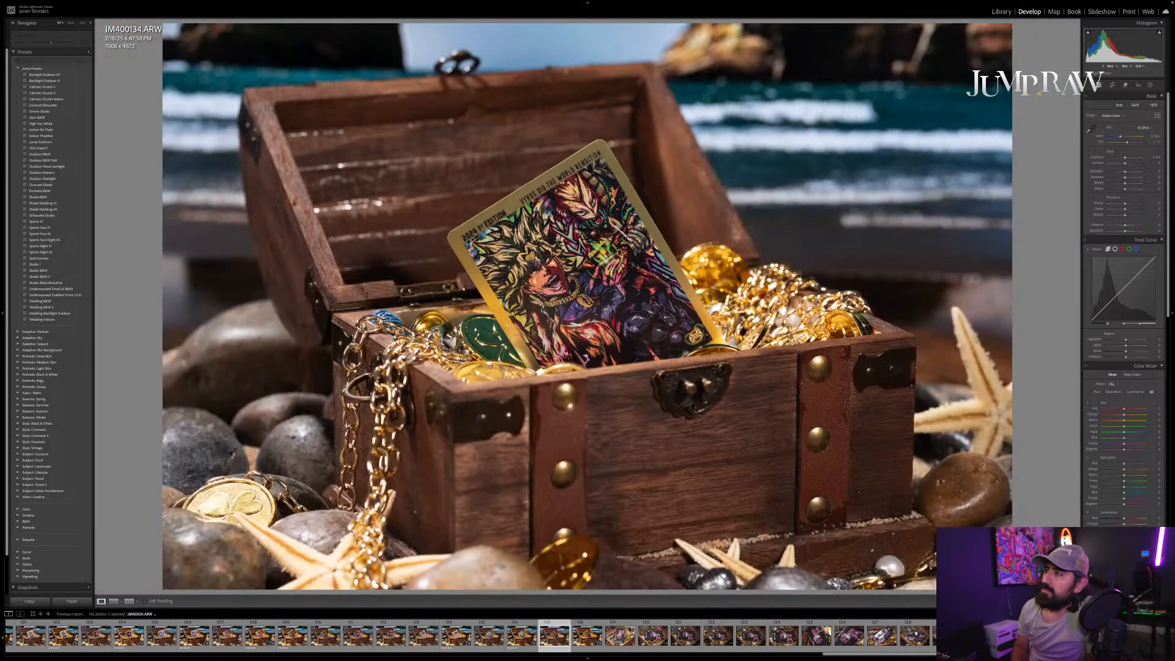
pyautogui.hotkey('ctrl', 'shift', 'v')
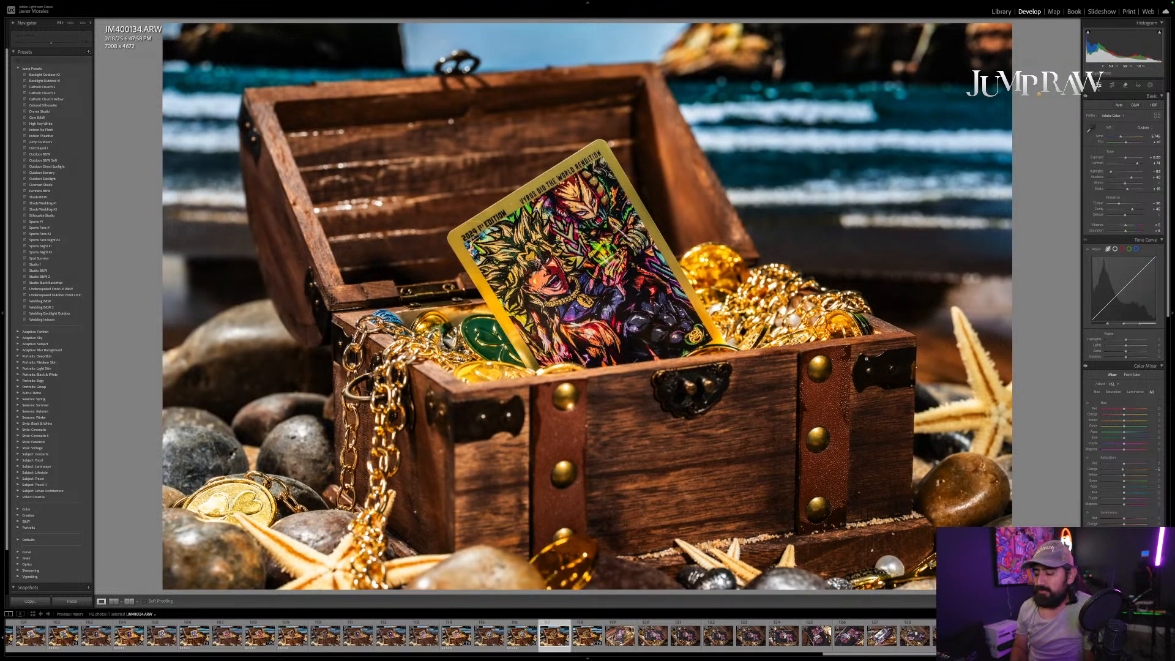
pyautogui.press('5')
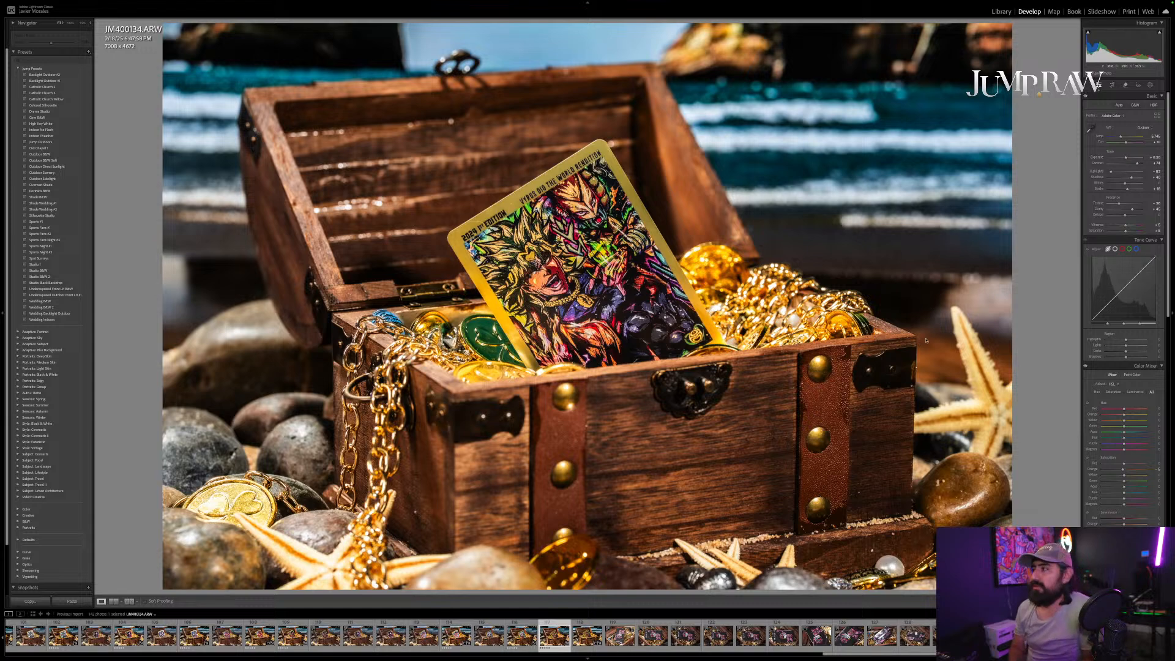
pyautogui.press('5')
# Step: Straighten JM400134.ARW slightly with the crop tool, to about 6990 x 4660 pixels
pyautogui.press('r')
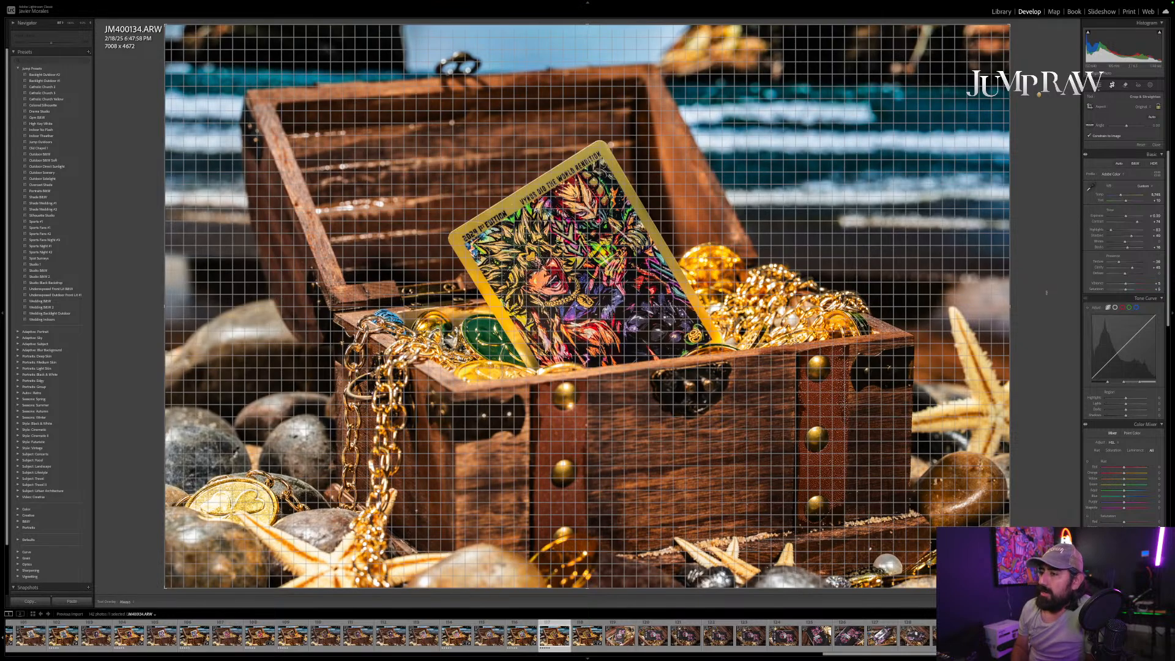
pyautogui.moveTo(1046, 293); pyautogui.dragTo(1046, 293)
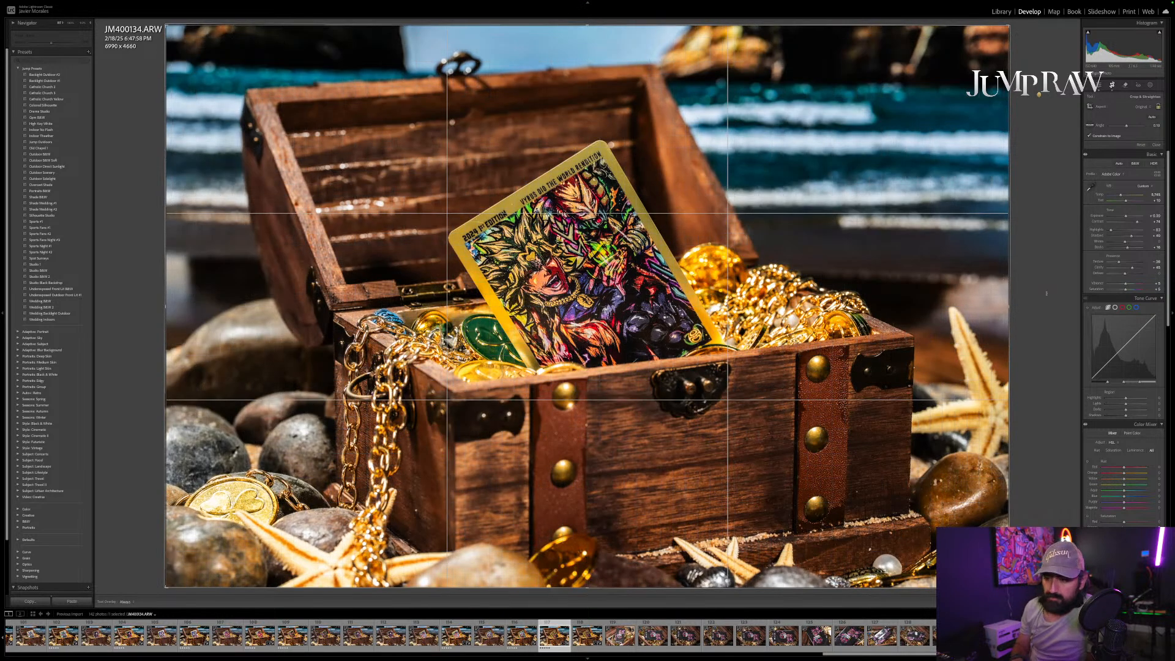
pyautogui.press('r')
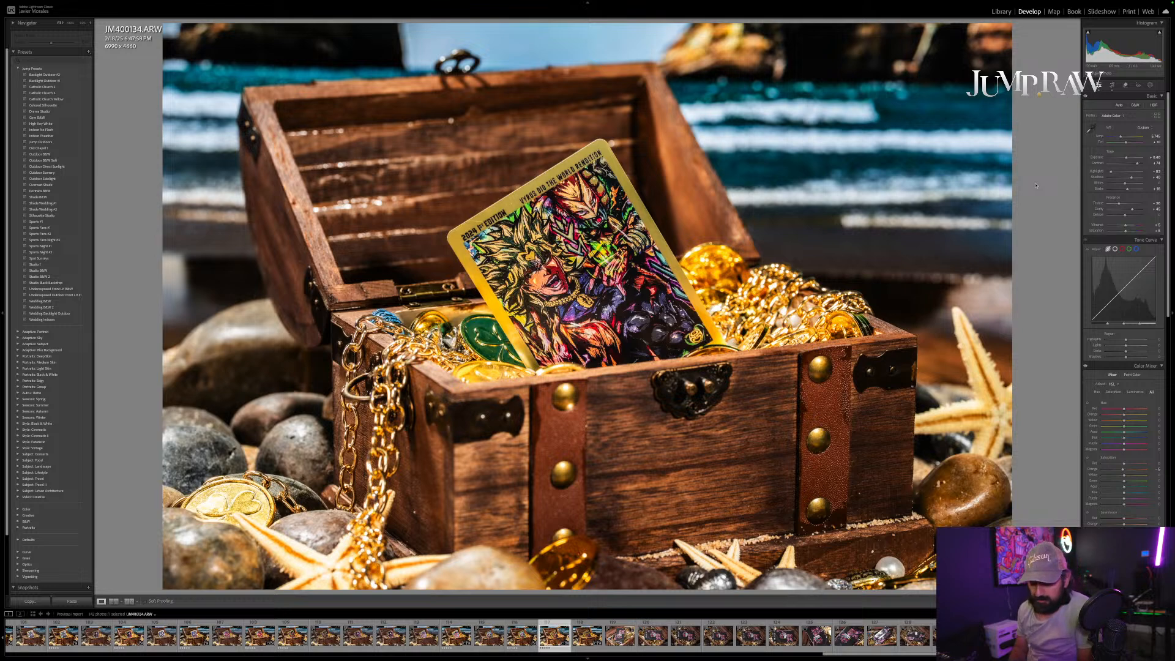
# Step: Rotate JM400137.ARW, the sideways photo of the black Vyrus Trading Cards pack, counterclockwise so the pack stands upright
pyautogui.press('Right')
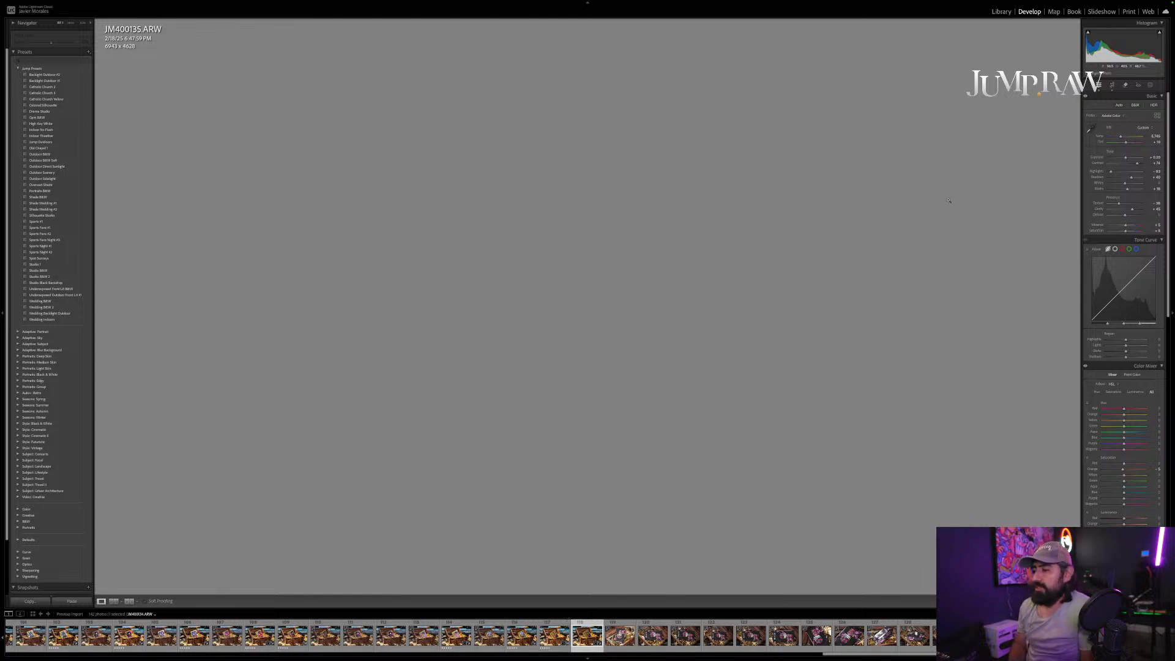
pyautogui.press('Right')
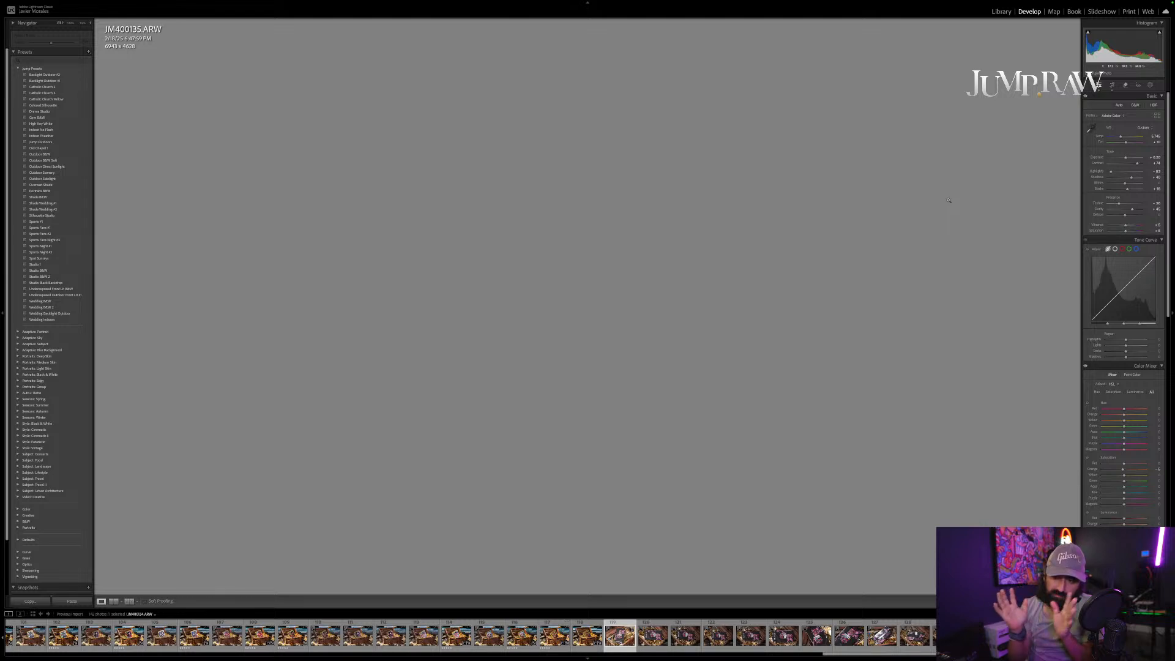
pyautogui.press('Right')
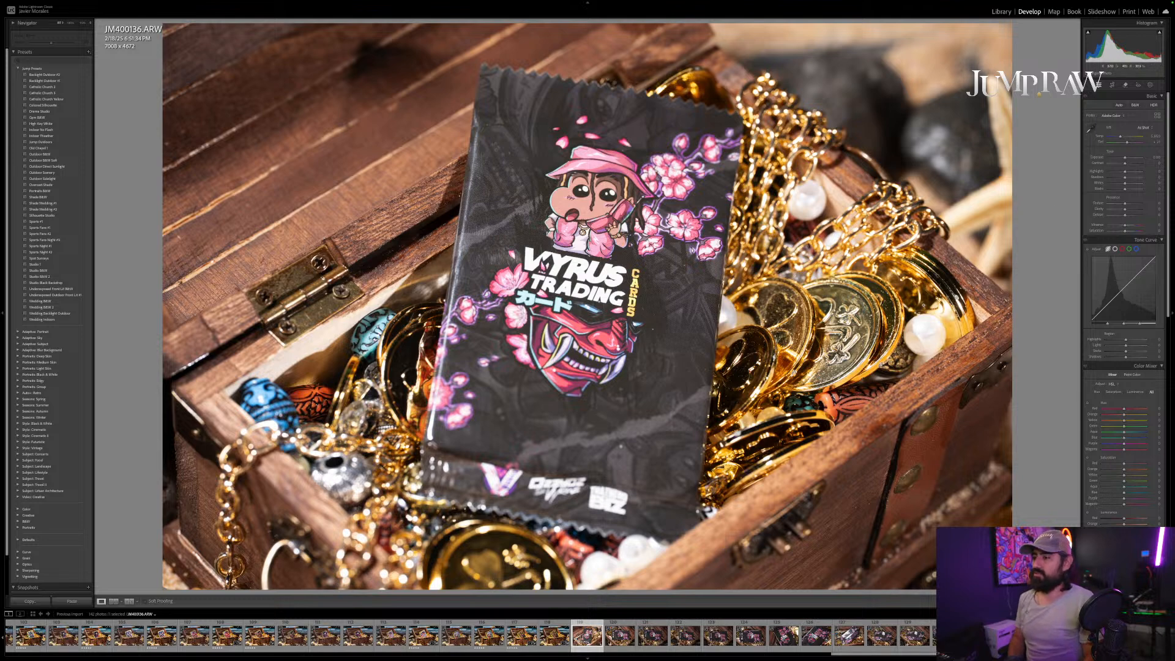
pyautogui.press('Right')
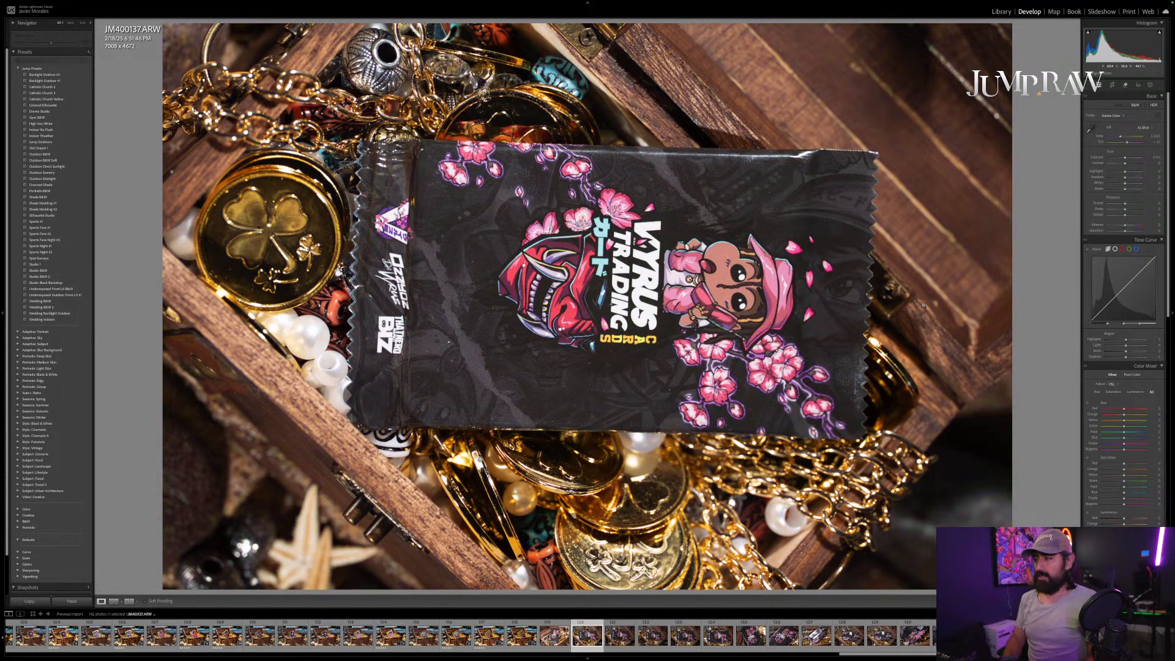
pyautogui.hotkey('ctrl', '[')
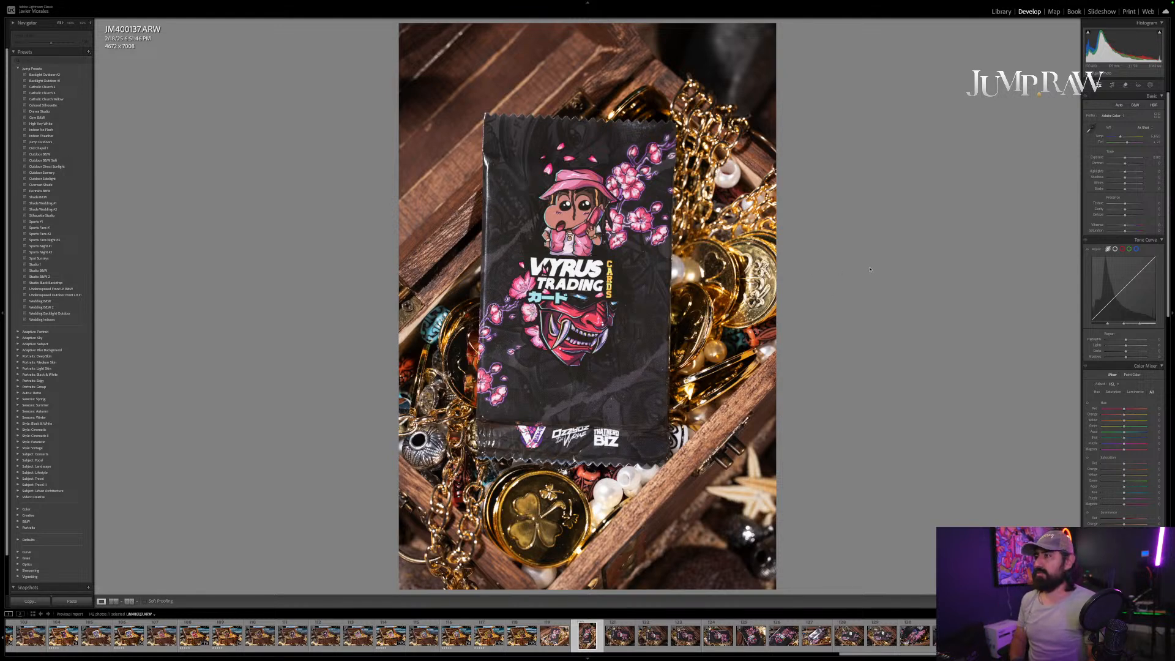
# Step: Rotate the sideways card pack photos JM400139.ARW and JM400140.ARW counterclockwise into portrait orientation
pyautogui.press('Right')
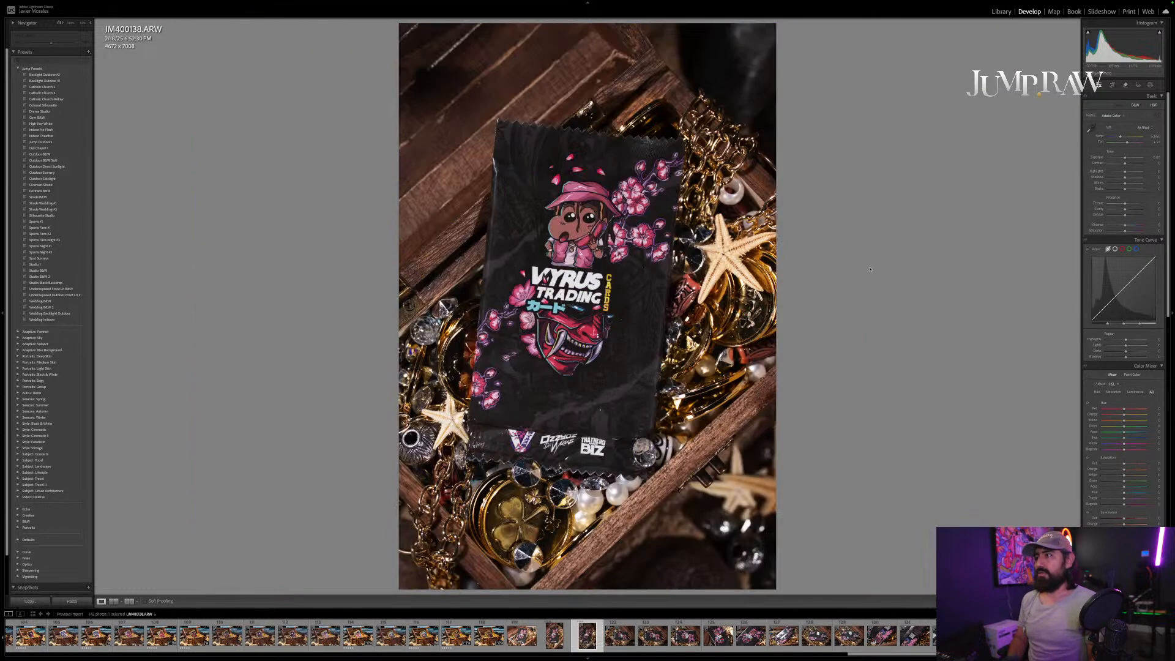
pyautogui.press('Right')
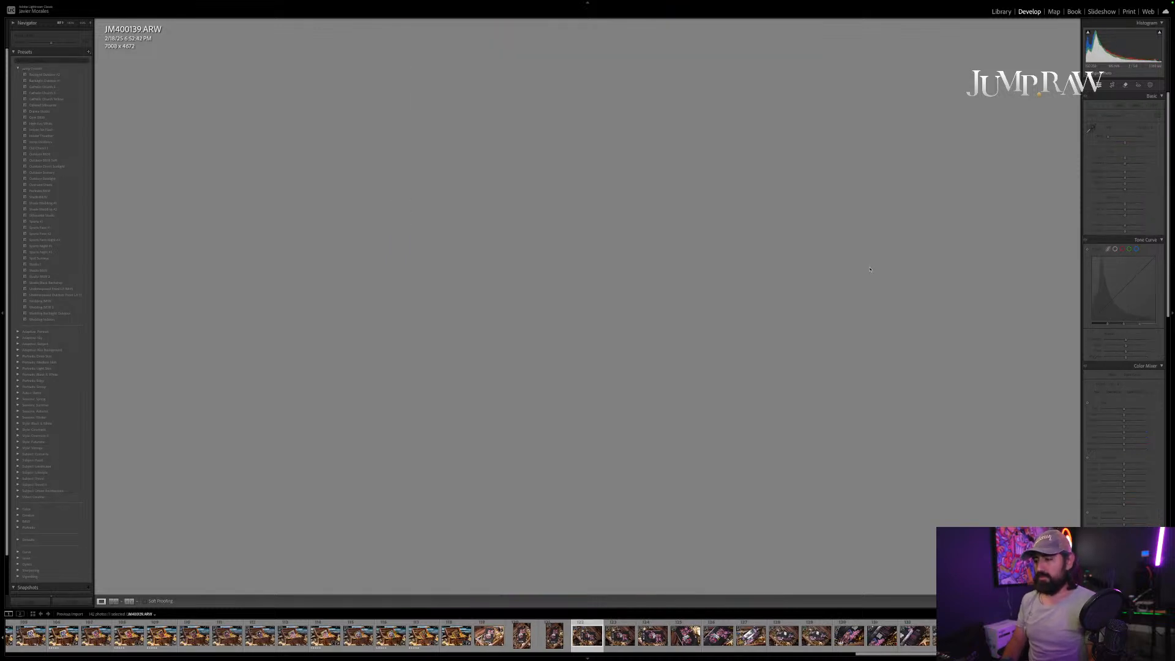
pyautogui.hotkey('ctrl', '[')
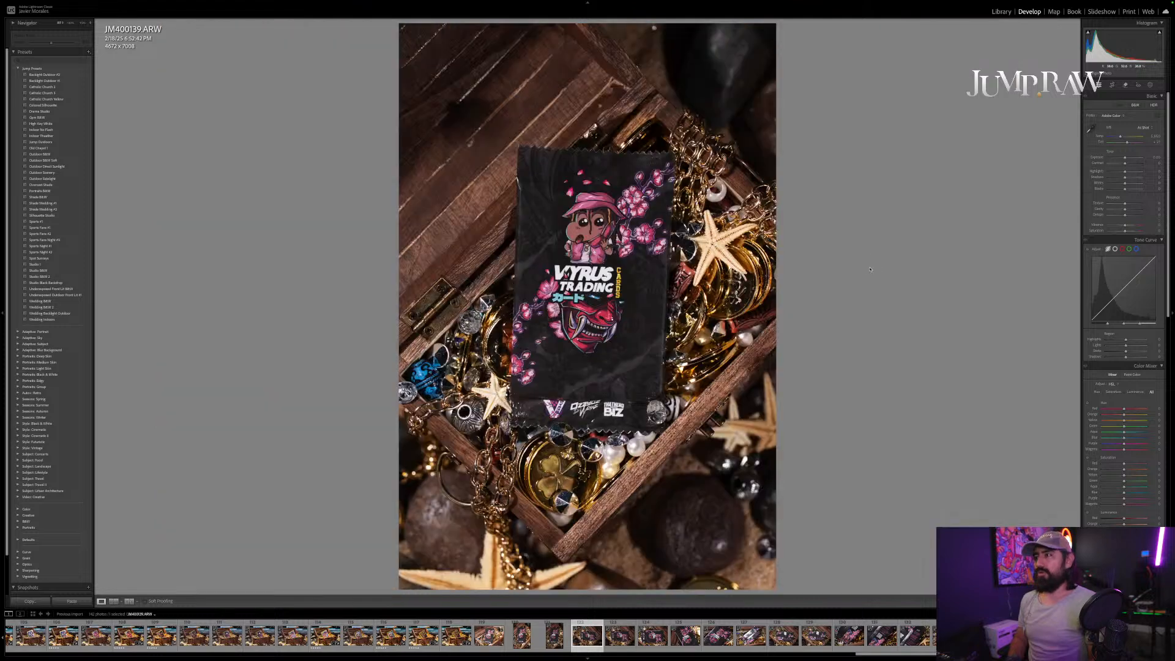
pyautogui.press('Right')
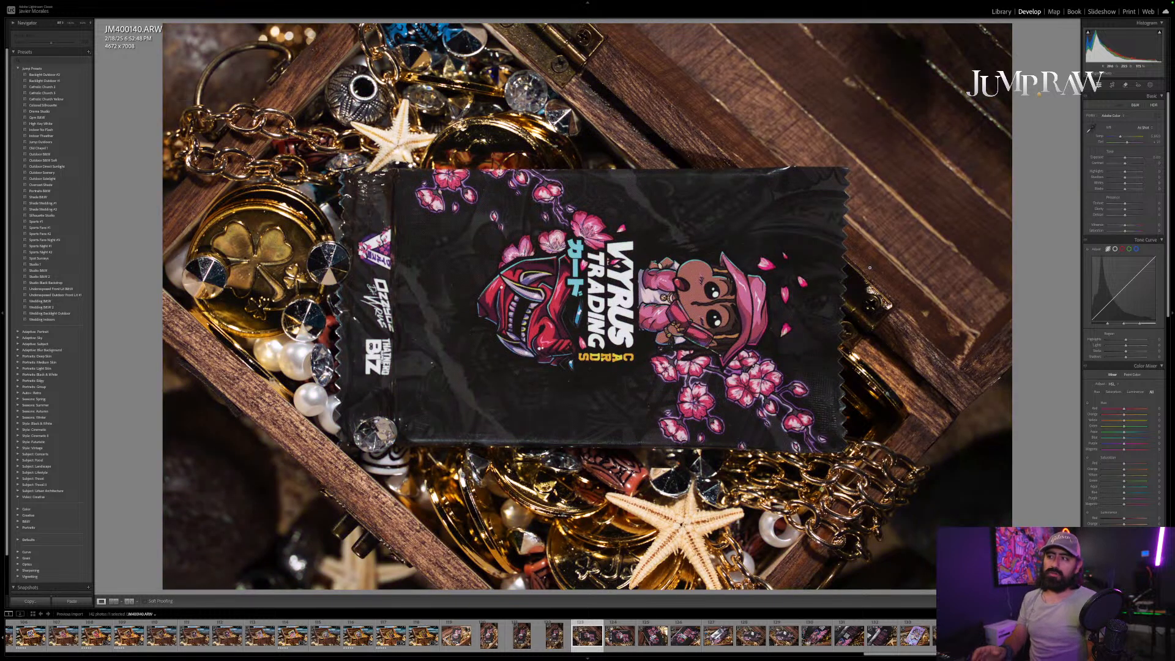
pyautogui.hotkey('ctrl', '[')
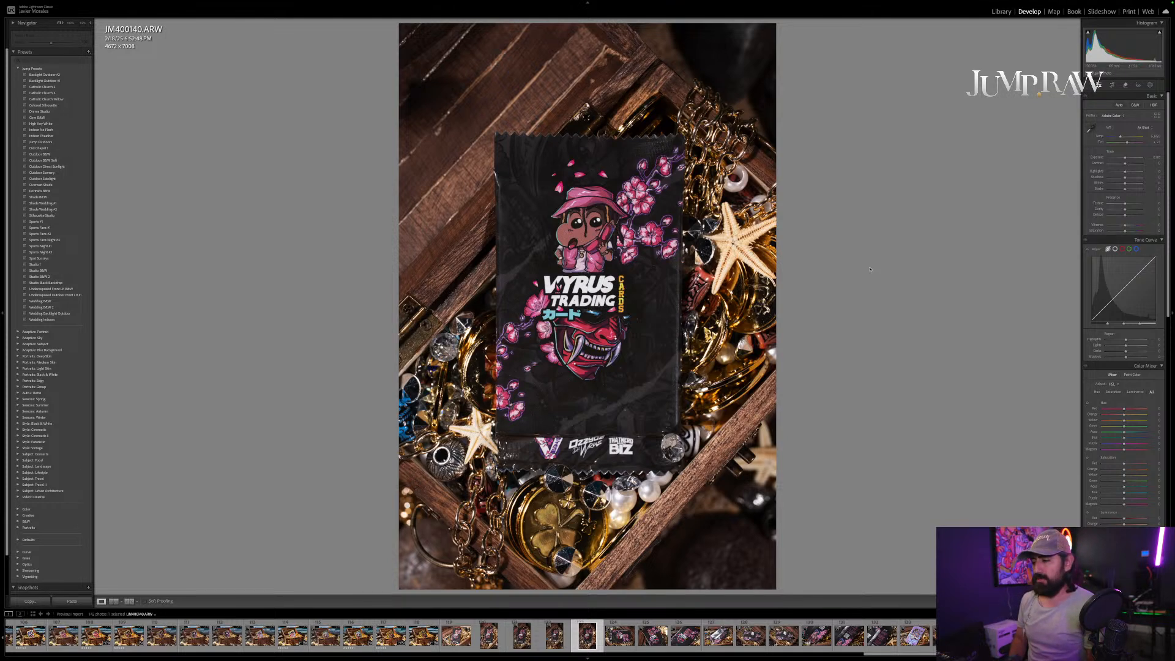
# Step: Rotate JM400142.ARW, the tilted close-up of the card pack, clockwise into landscape orientation
pyautogui.press('Right')
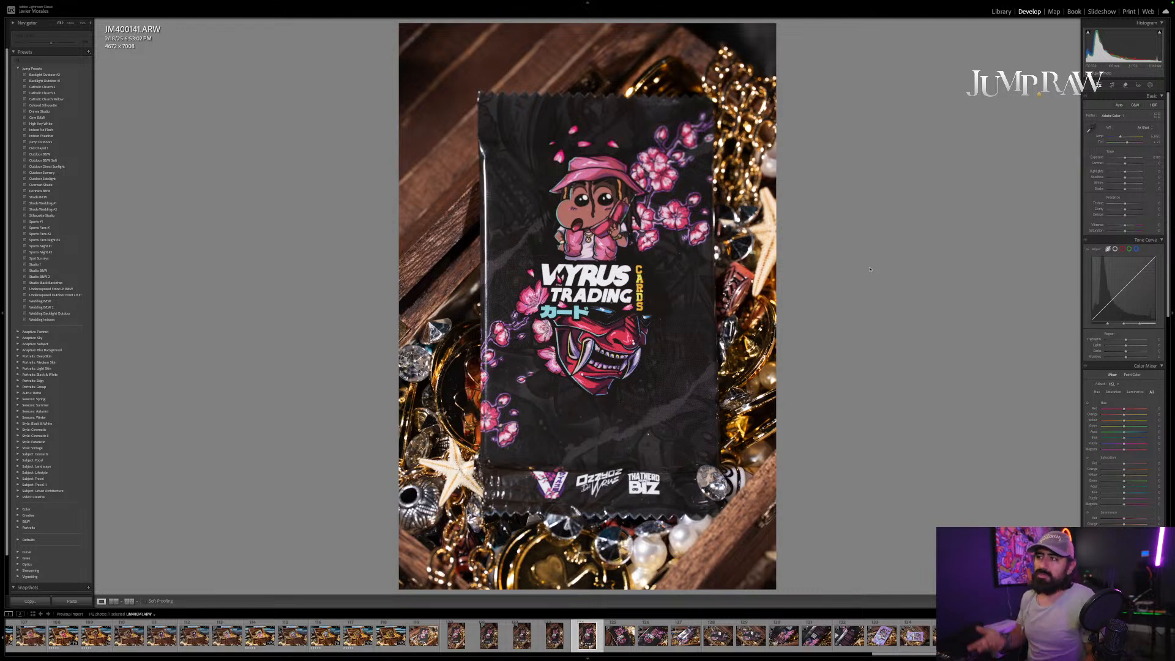
pyautogui.press('Right')
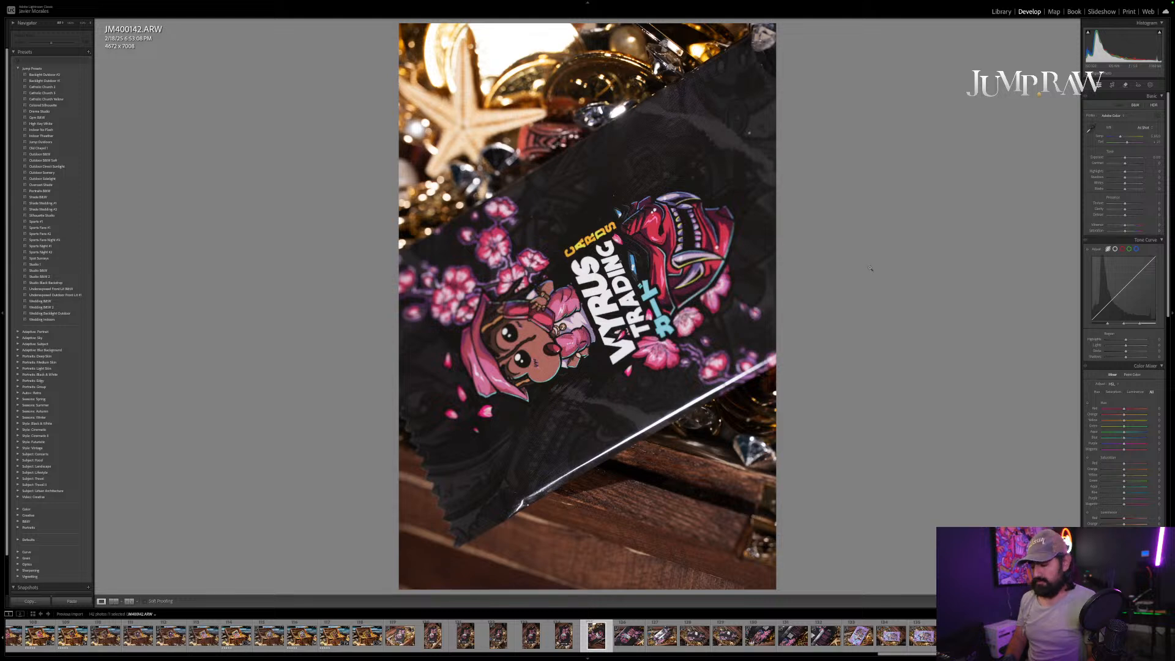
pyautogui.hotkey('ctrl', ']')
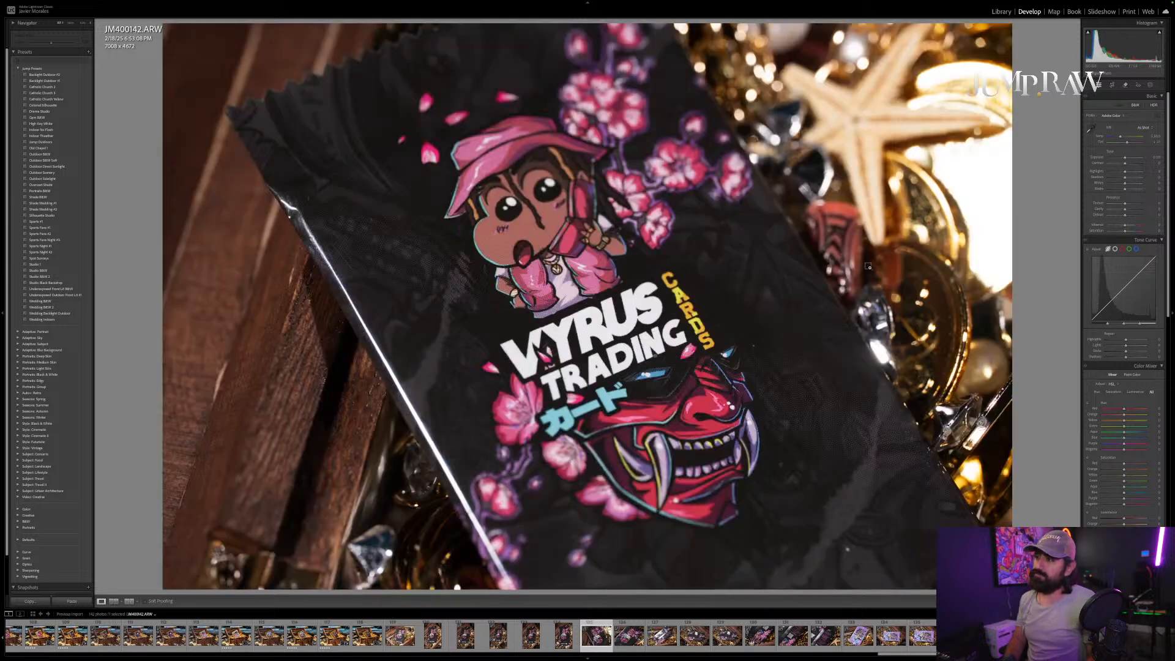
# Step: Paste the copied develop settings onto JM400143.ARW, the landscape close-up of the card pack
pyautogui.press('Right')
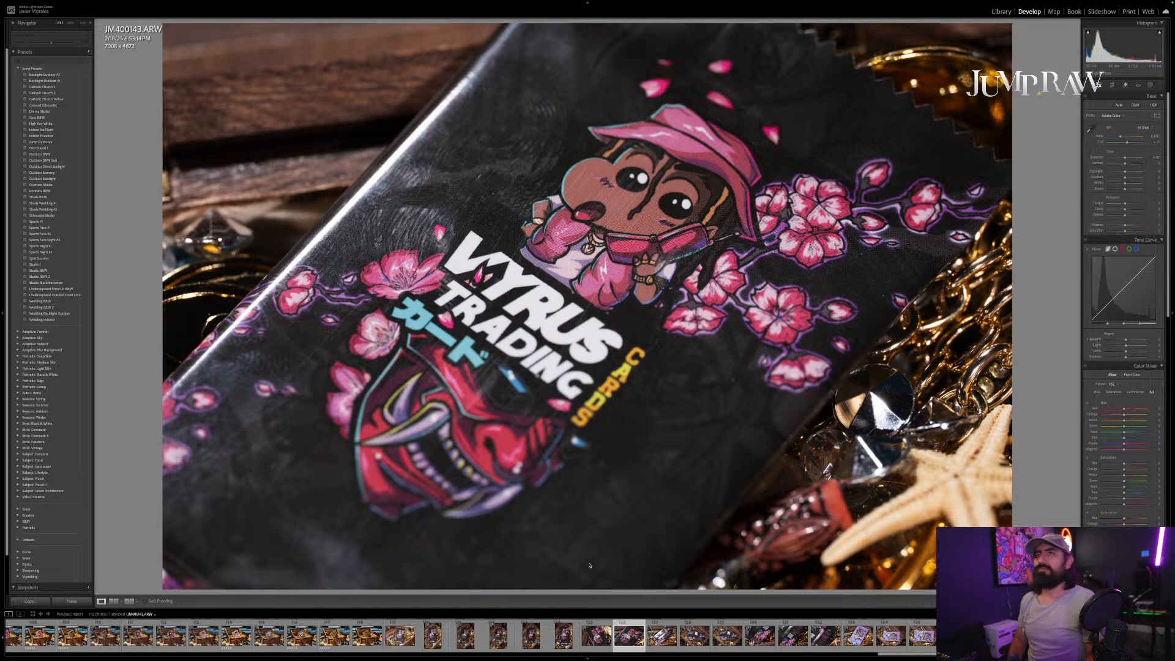
pyautogui.hotkey('ctrl', 'shift', 'v')
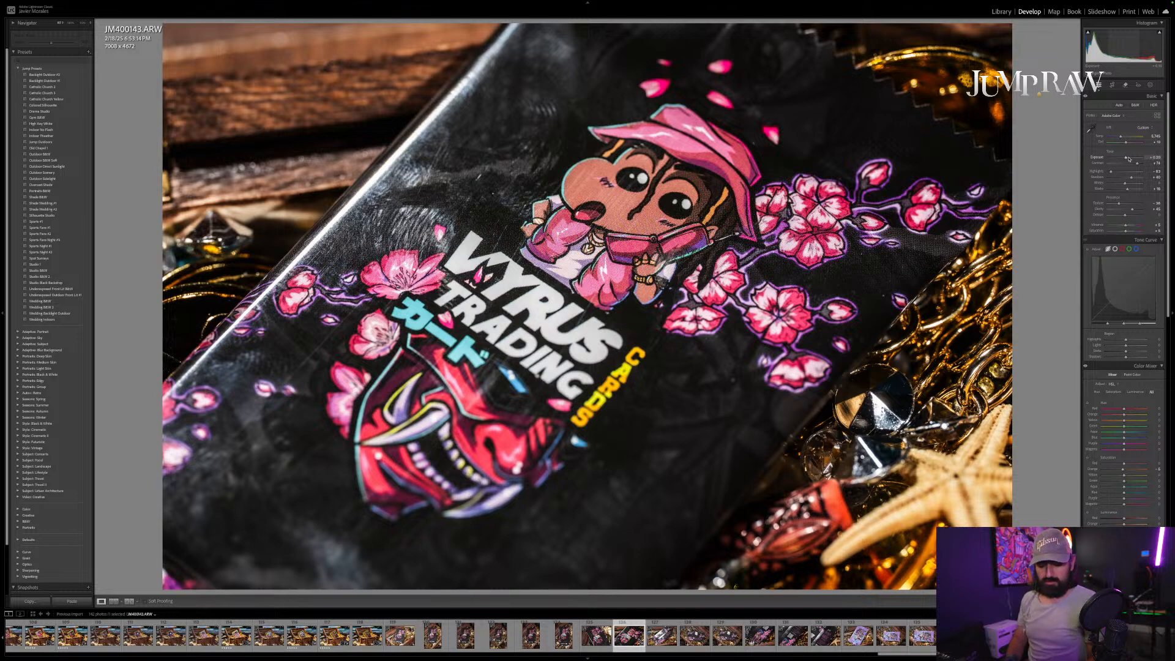
# Step: Copy the develop settings of JM400143.ARW with the current selection of settings and rate the photo 4 stars
pyautogui.press('super+shift+c')
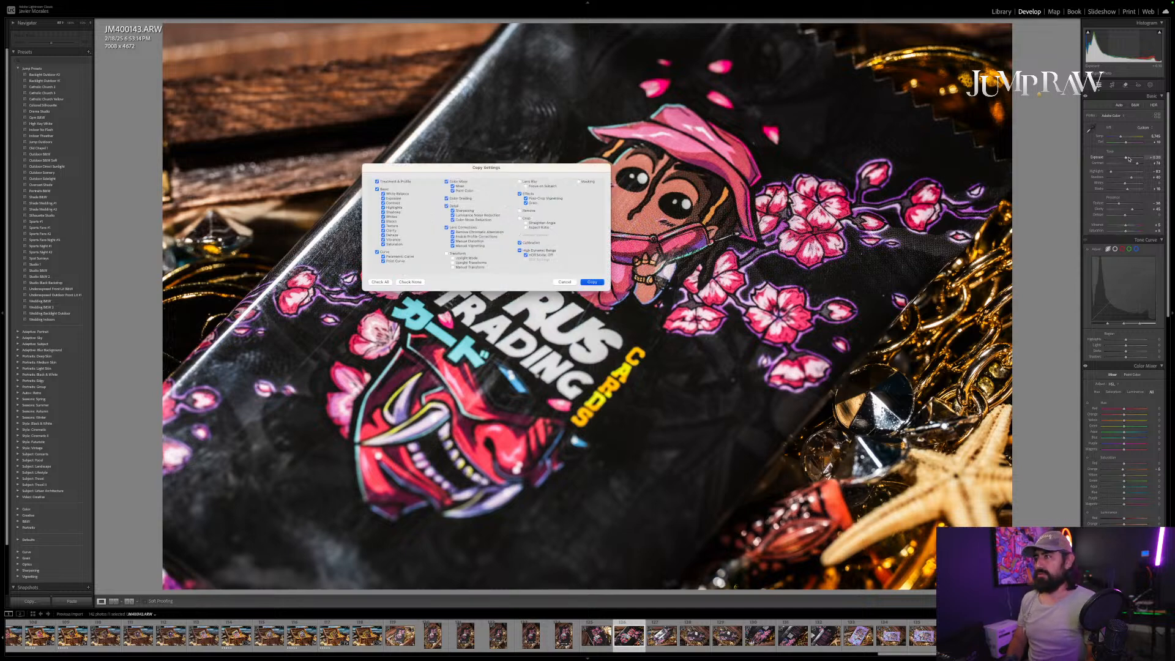
pyautogui.press('Return')
pyautogui.press('4')
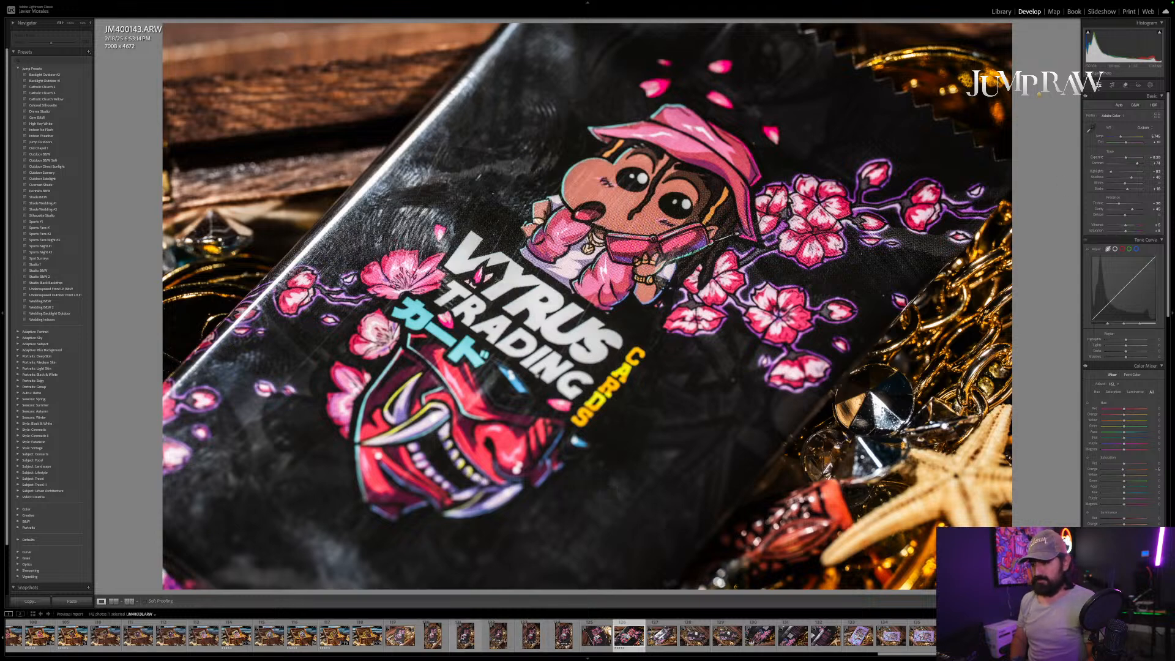
# Step: Compare the portrait card pack shots, then paste the copied develop settings onto JM400139.ARW and rate it 5 stars
pyautogui.click(531, 635)
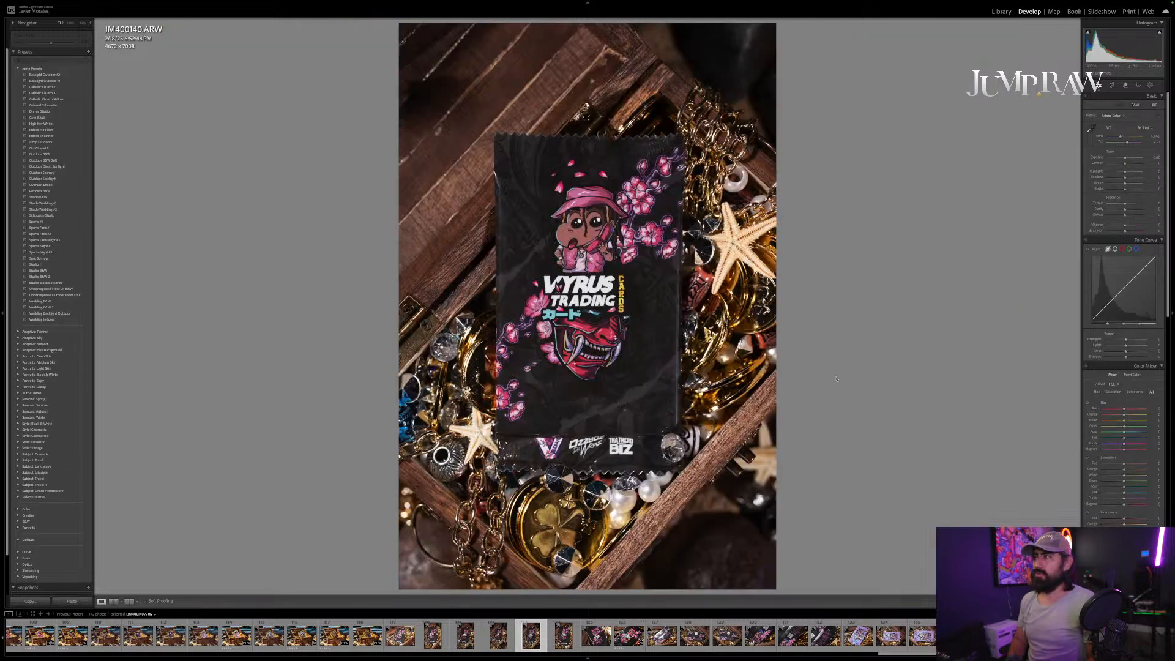
pyautogui.press('Right')
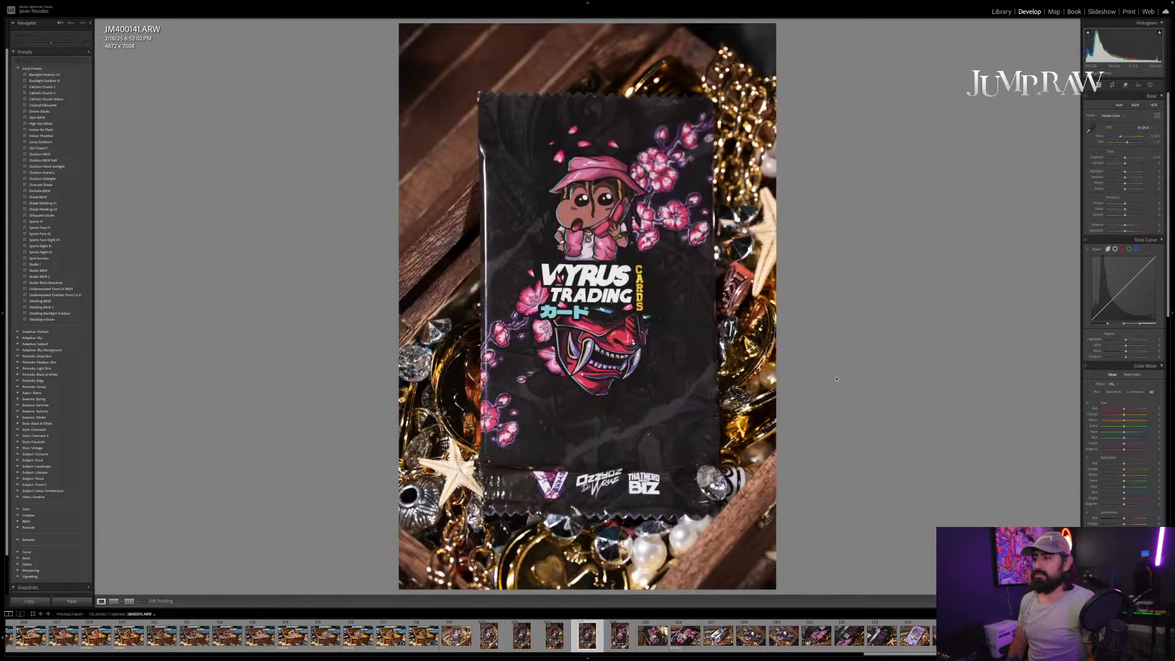
pyautogui.press('Left')
pyautogui.press('Left')
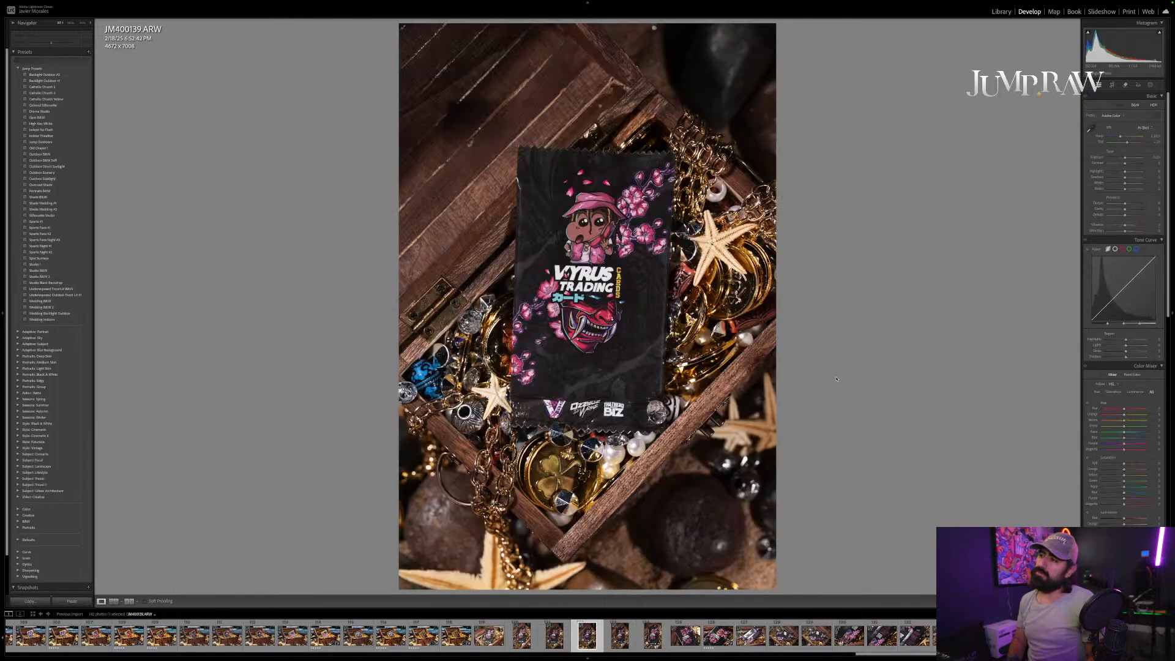
pyautogui.press('Right')
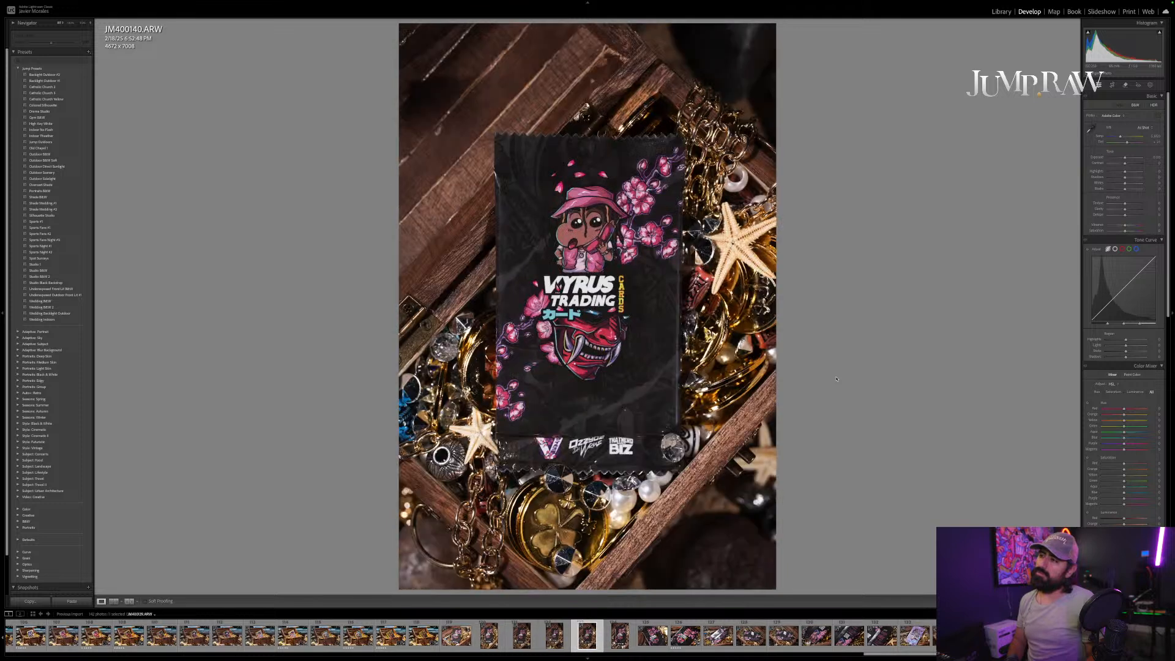
pyautogui.press('Left')
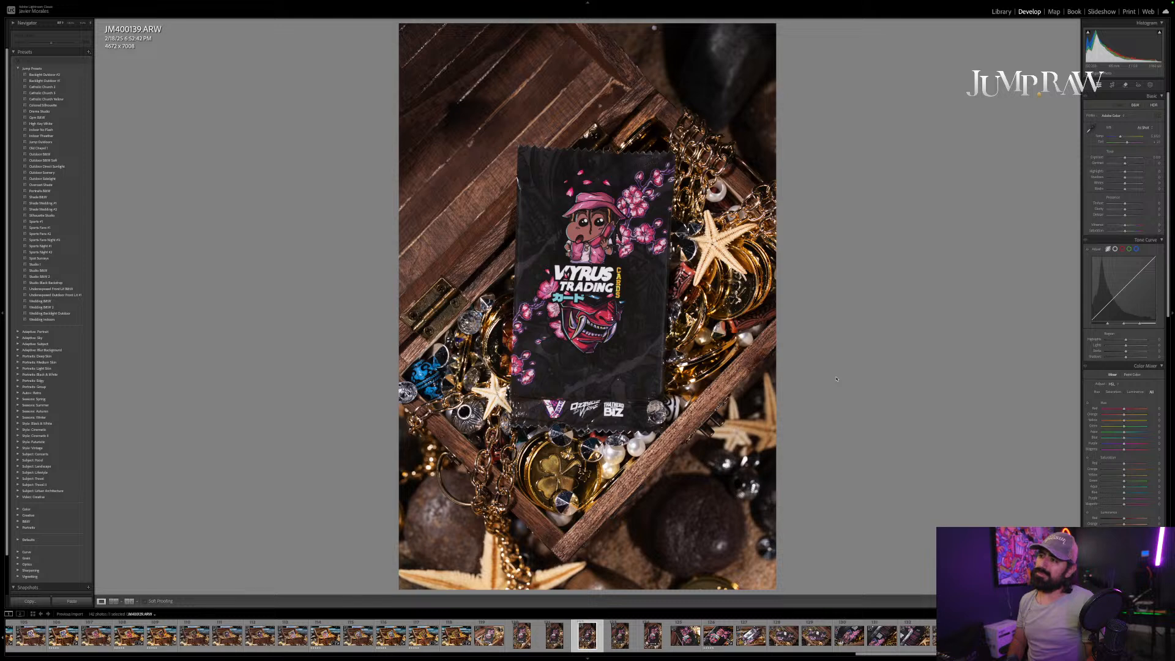
pyautogui.hotkey('ctrl', 'shift', 'v')
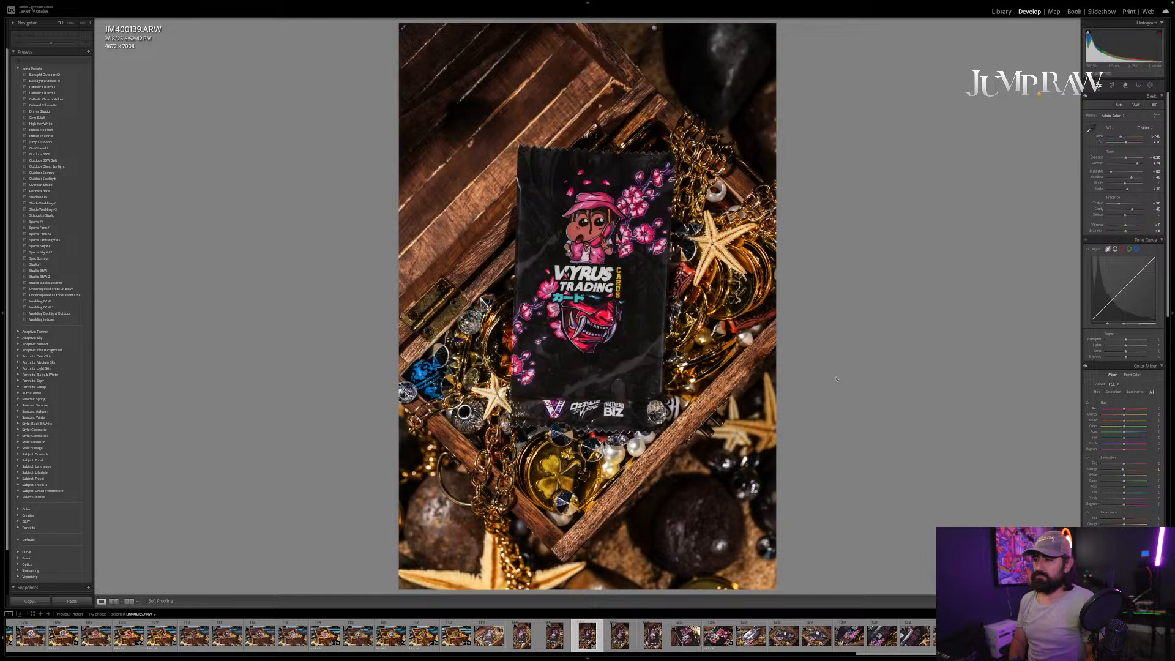
pyautogui.press('5')
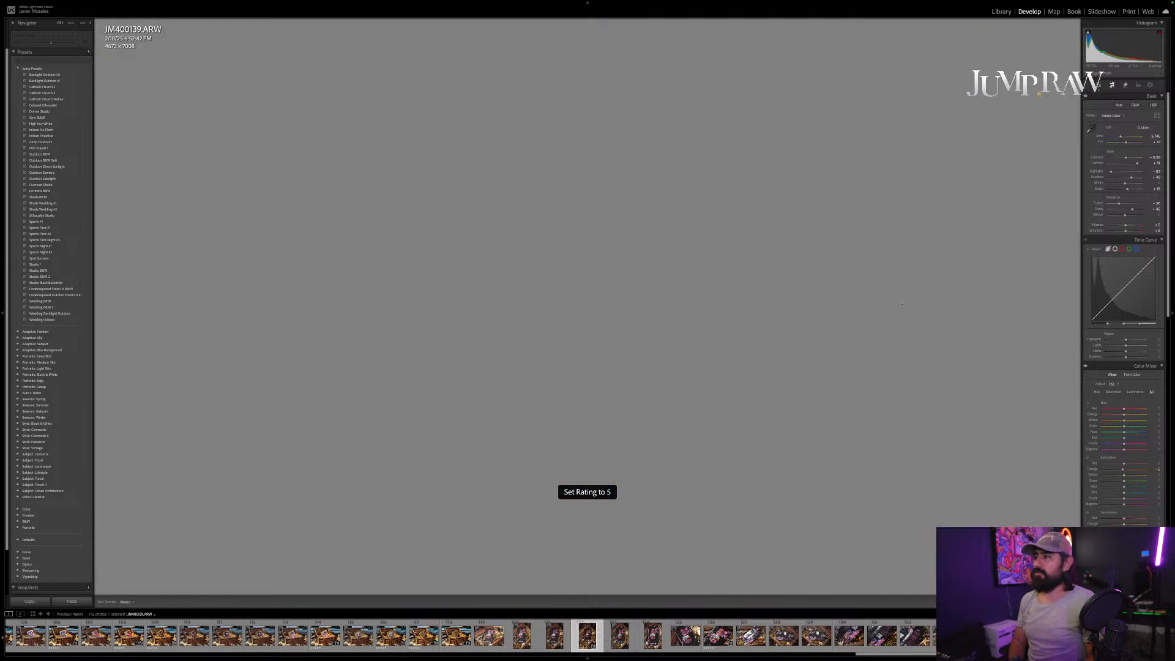
# Step: Check the crop of JM400139.ARW, then copy its develop settings with the current selection and keep it at 5 stars
pyautogui.press('r')
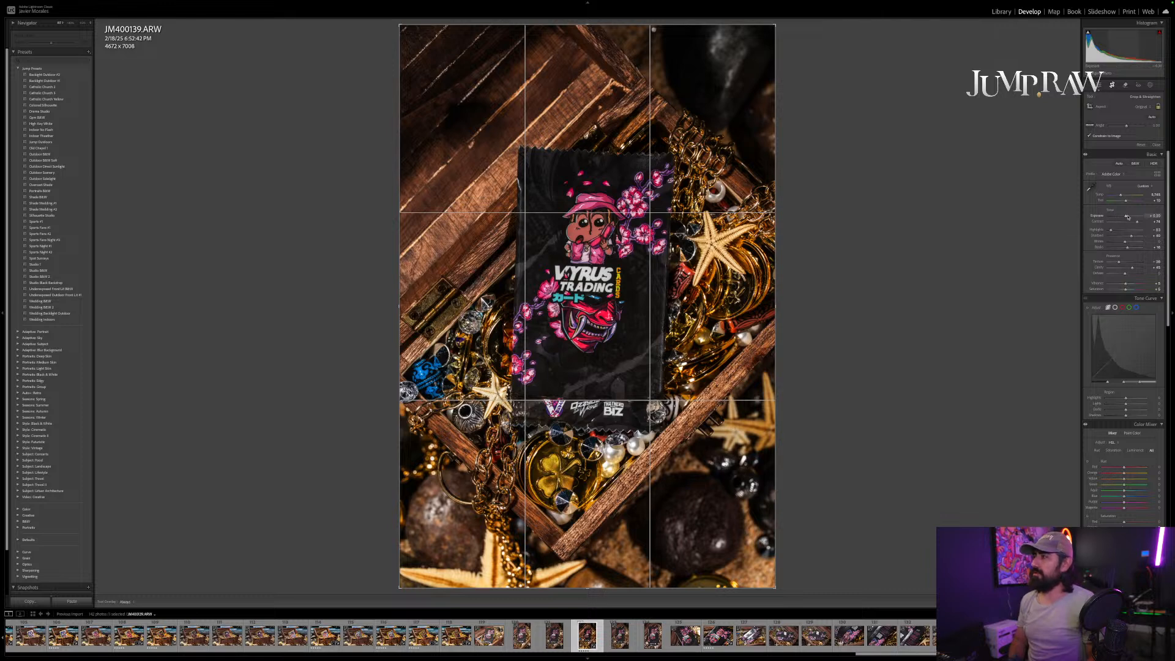
pyautogui.press('r')
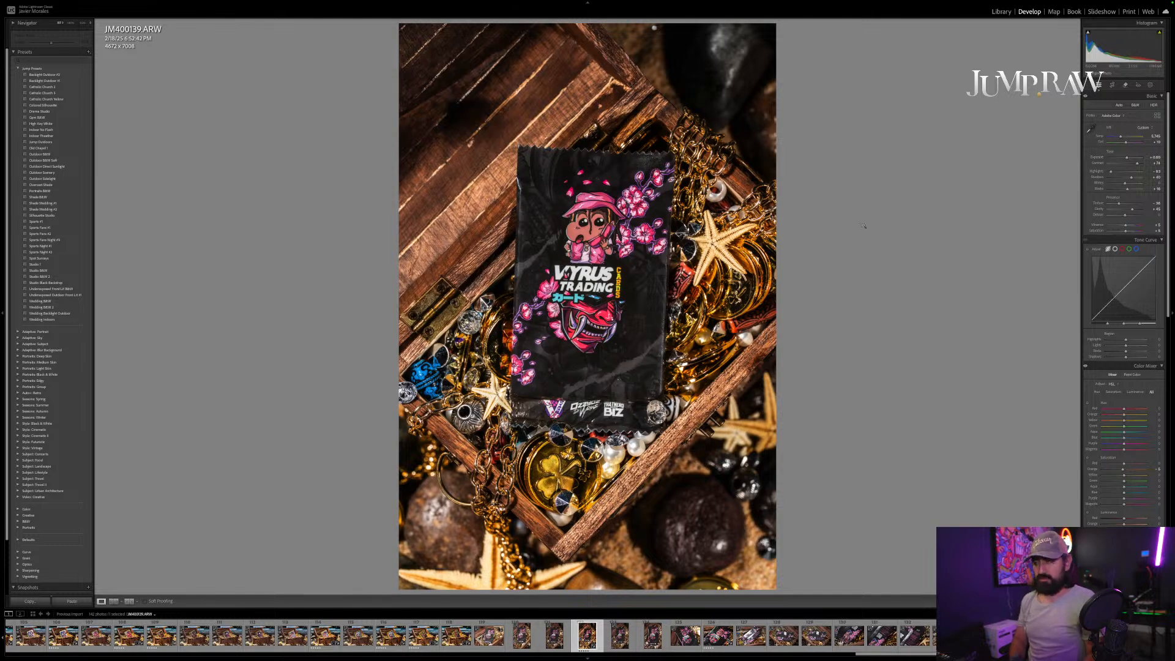
pyautogui.hotkey('ctrl', 'shift', 'c')
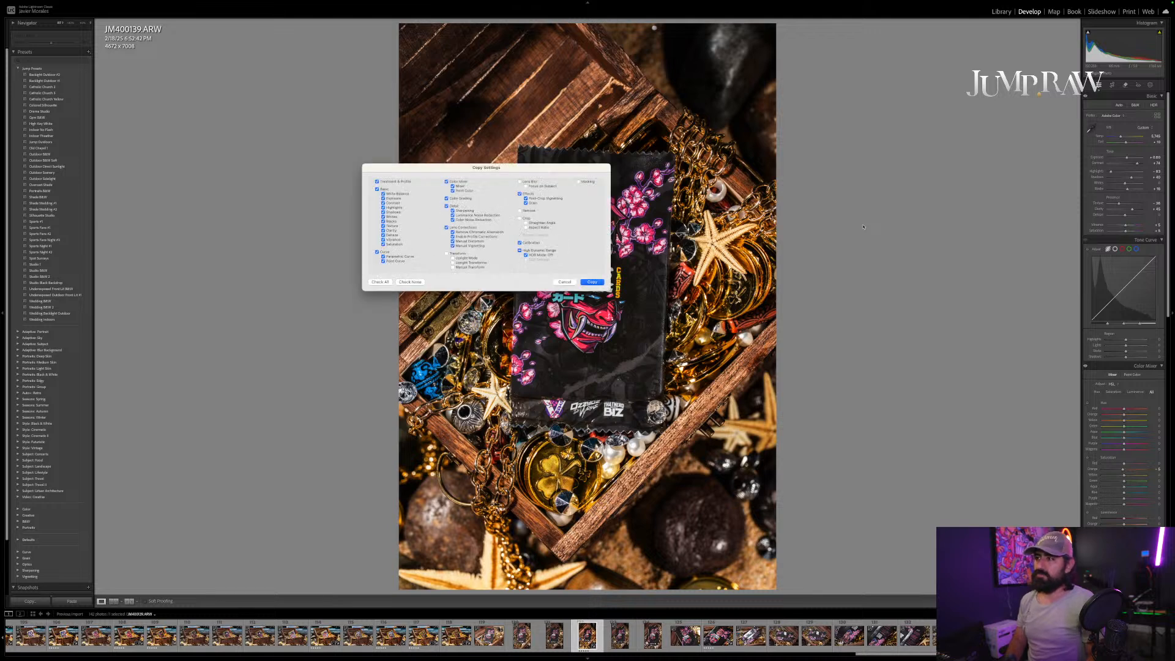
pyautogui.press('Return')
pyautogui.press('5')
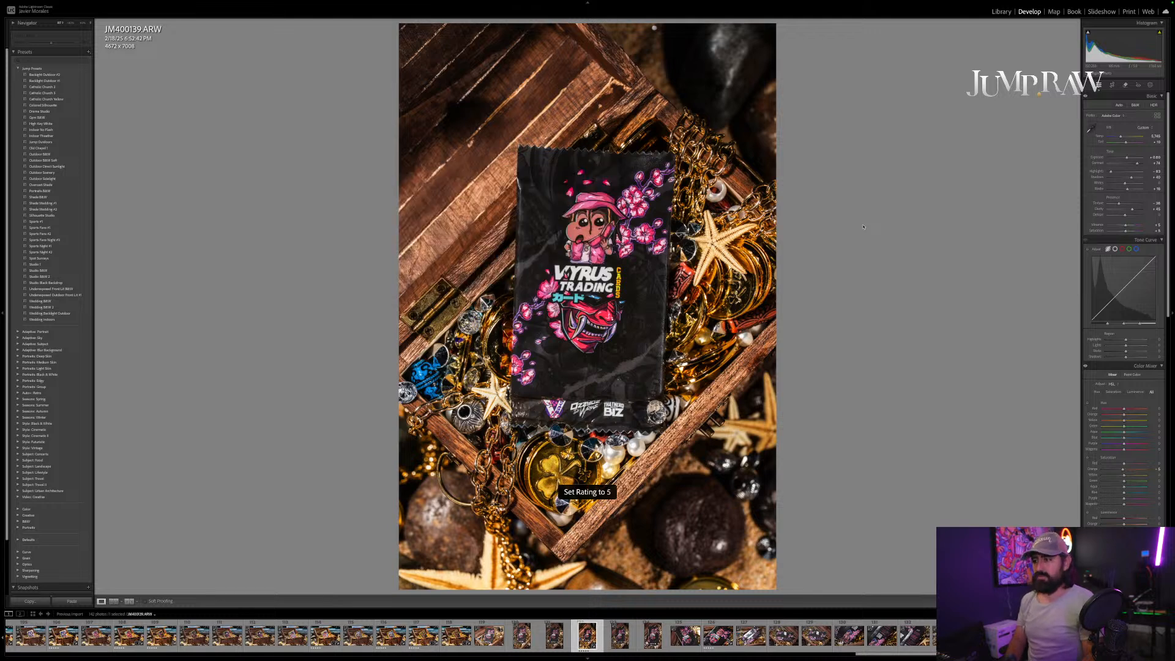
# Step: Rotate JM400145.ARW, the overhead shot of the black card pack's back, clockwise until the pack stands upright in portrait orientation
pyautogui.click(765, 640)
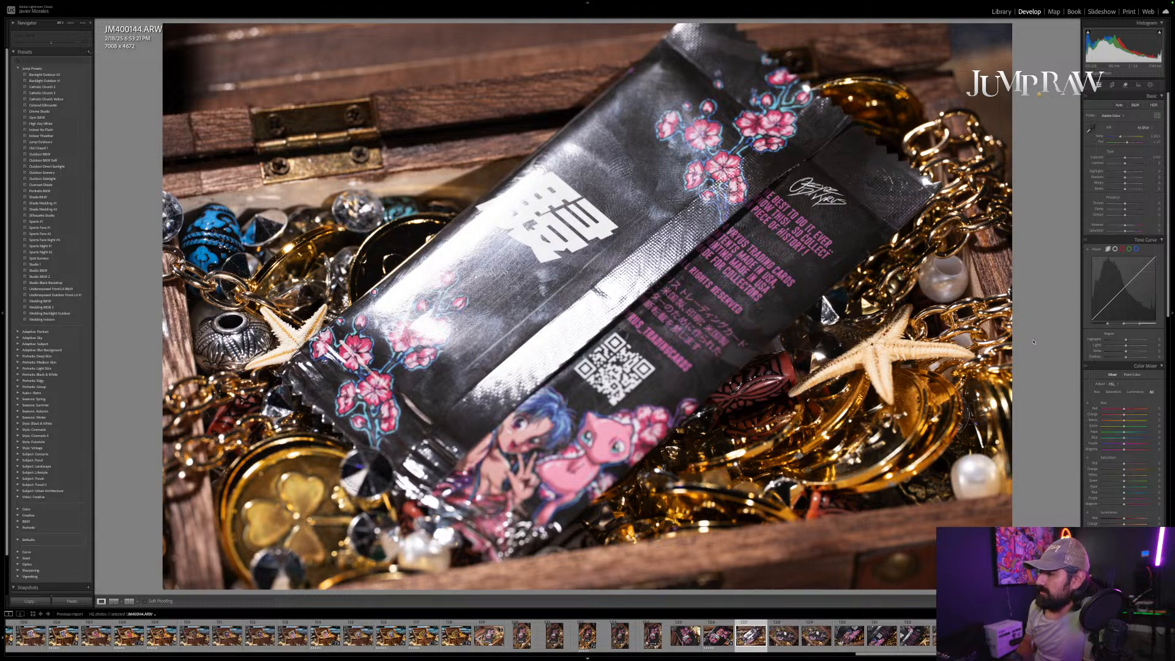
pyautogui.press('Right')
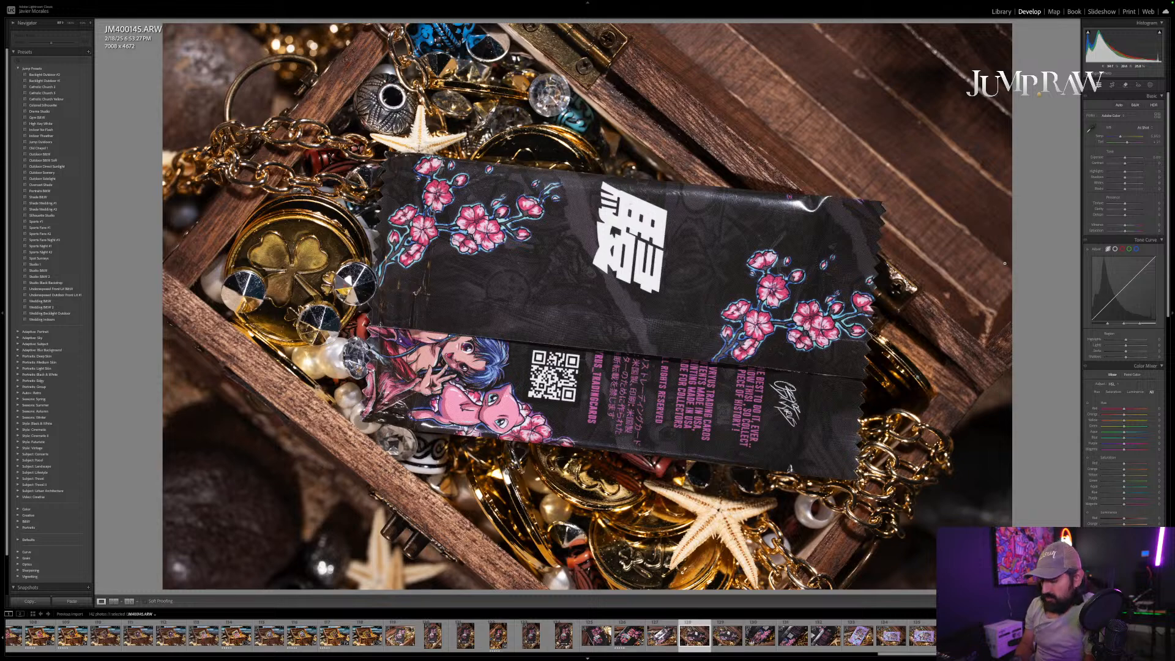
pyautogui.hotkey('ctrl', ']')
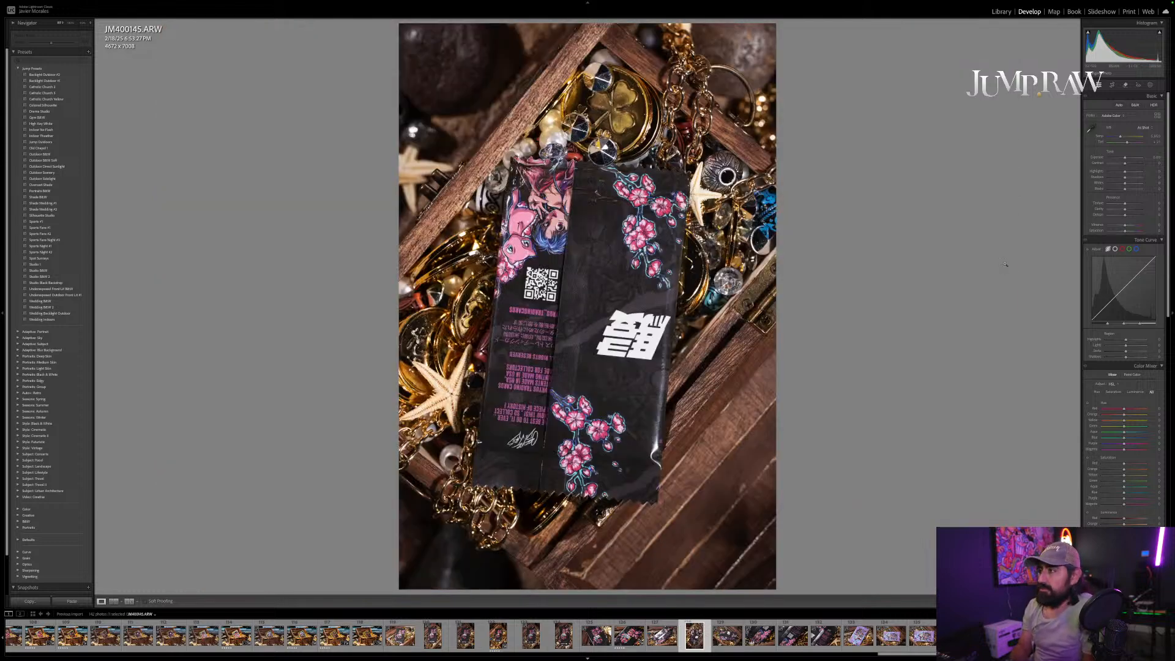
pyautogui.hotkey('ctrl', ']')
pyautogui.hotkey('ctrl', ']')
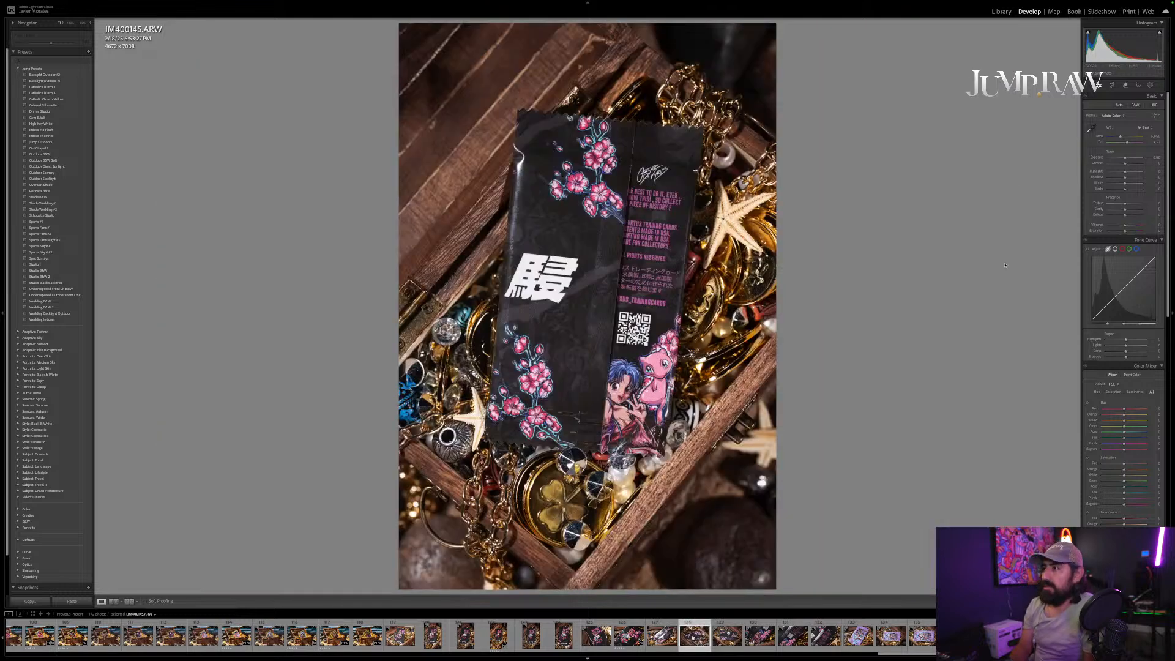
# Step: Rotate JM400146.ARW counterclockwise into portrait orientation and compare it with the similar shot JM400145.ARW
pyautogui.press('Right')
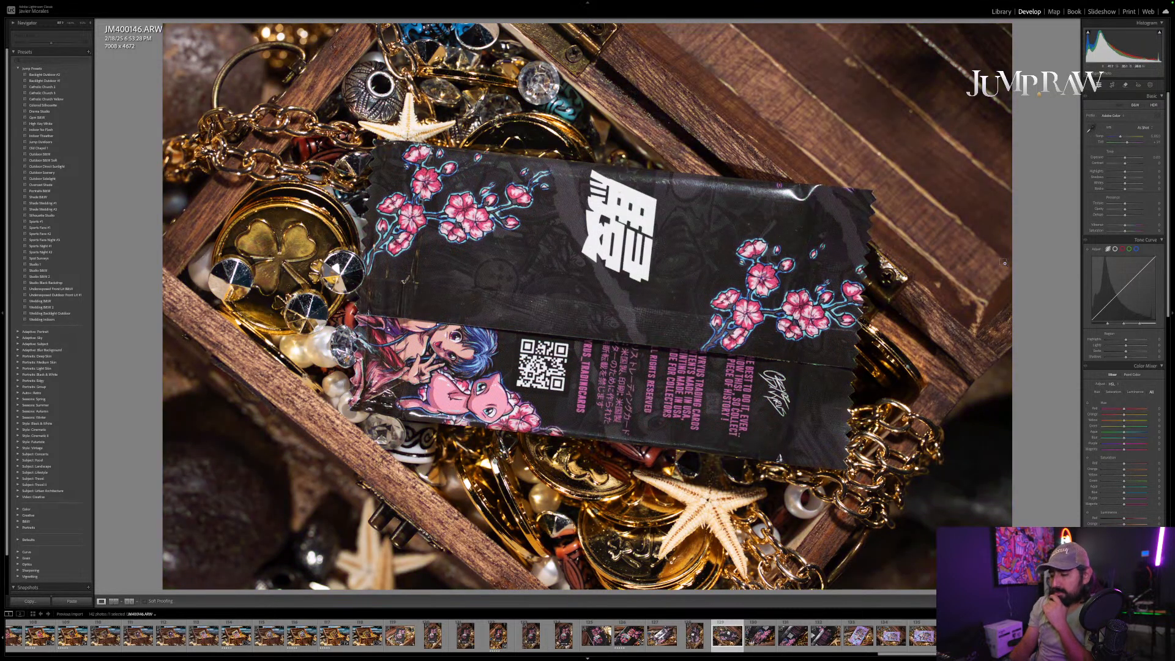
pyautogui.hotkey('ctrl', '[')
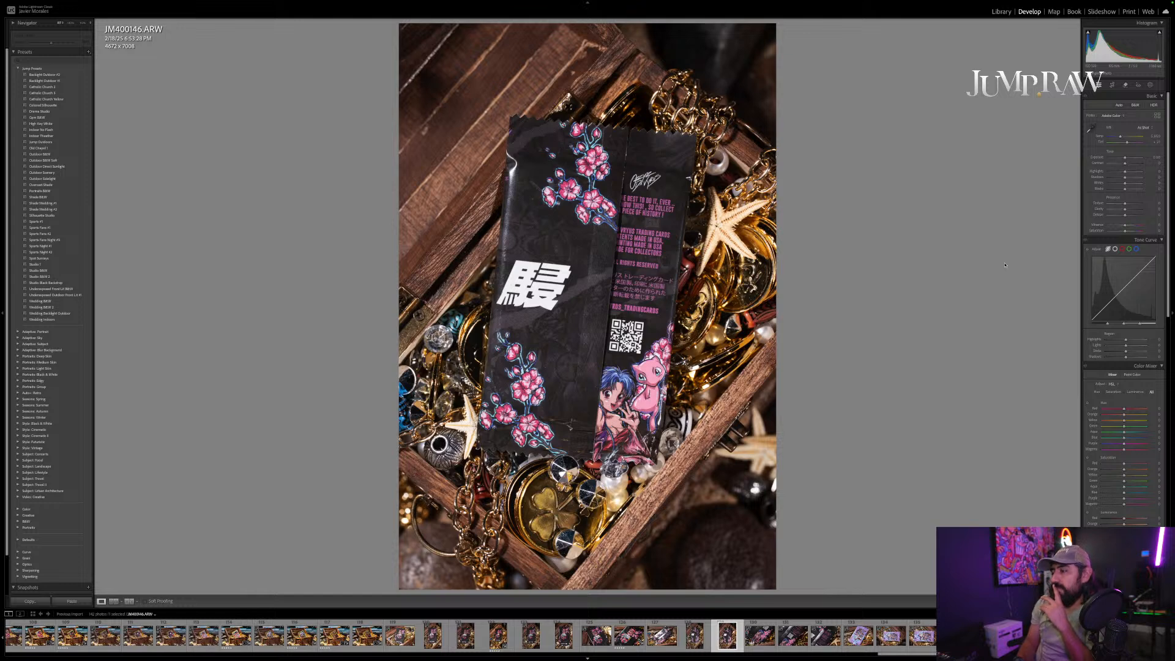
pyautogui.press('Left')
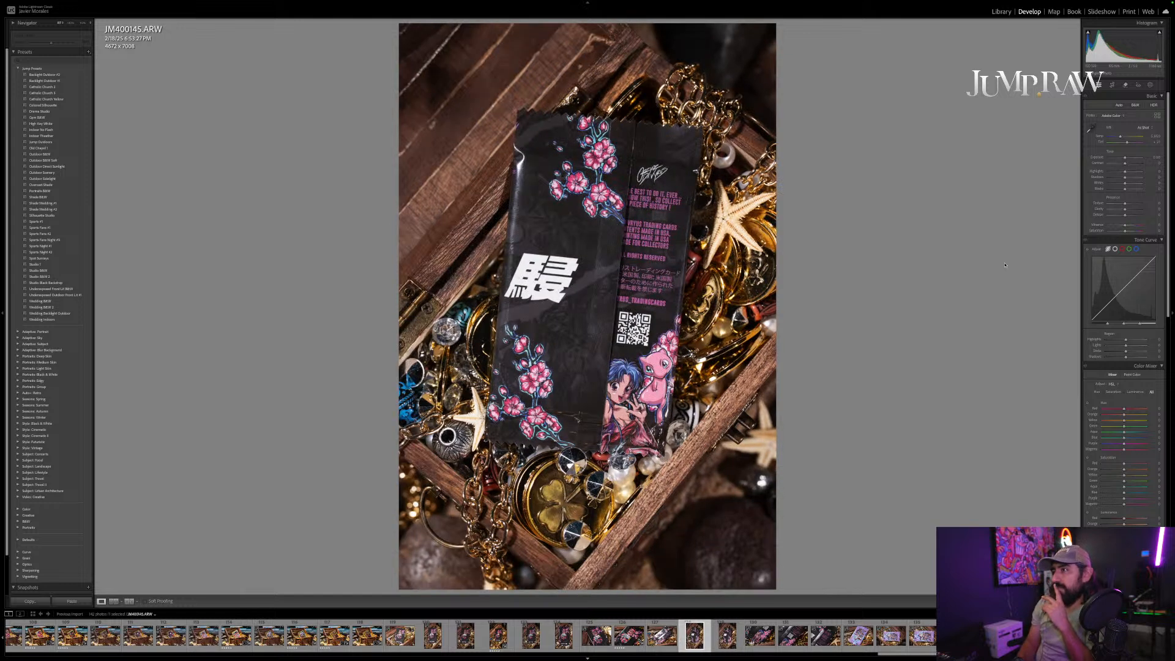
pyautogui.press('Right')
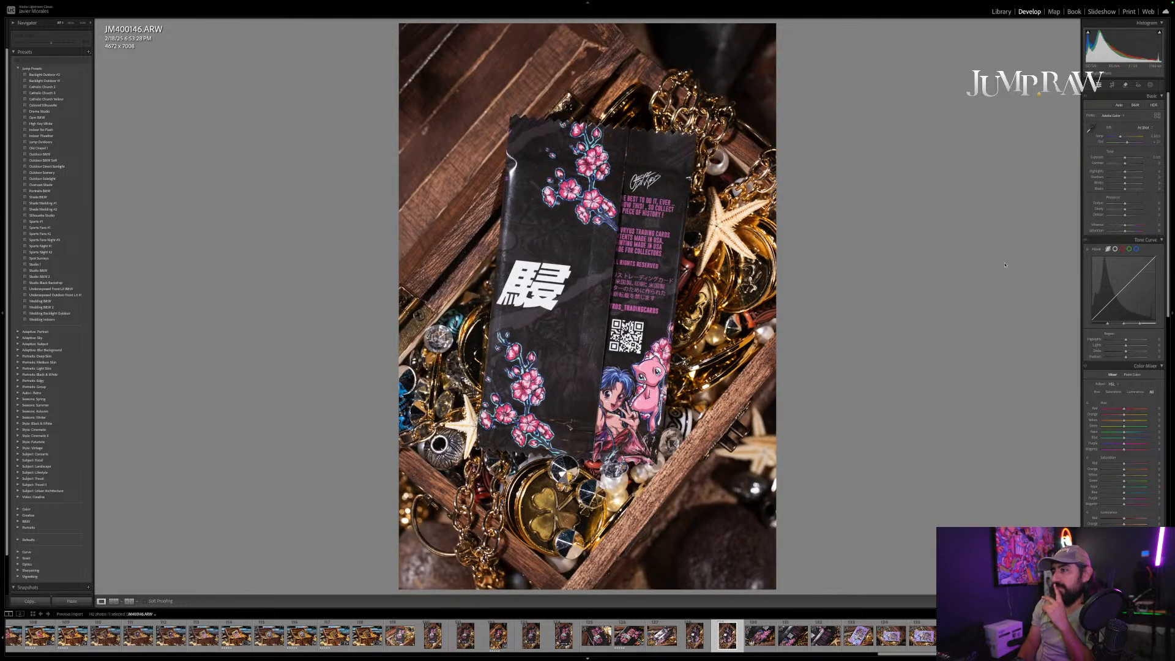
# Step: Paste the copied develop settings onto JM400146.ARW, rate it 5 stars, and copy its settings with the current selection
pyautogui.hotkey('ctrl', 'shift', 'v')
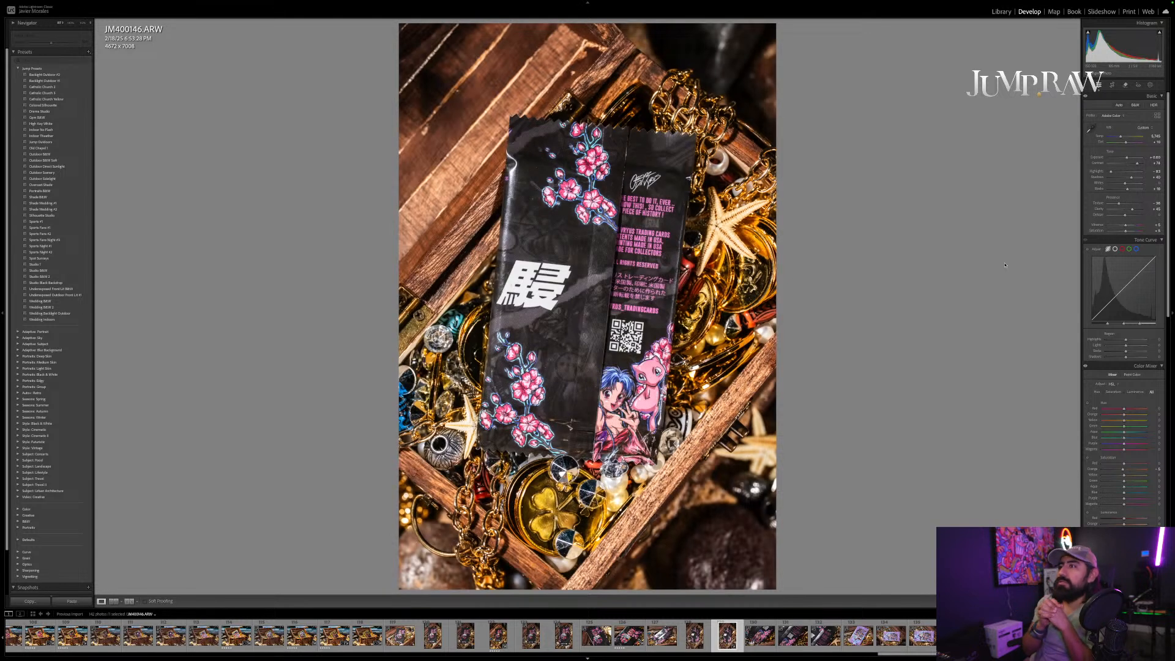
pyautogui.press('5')
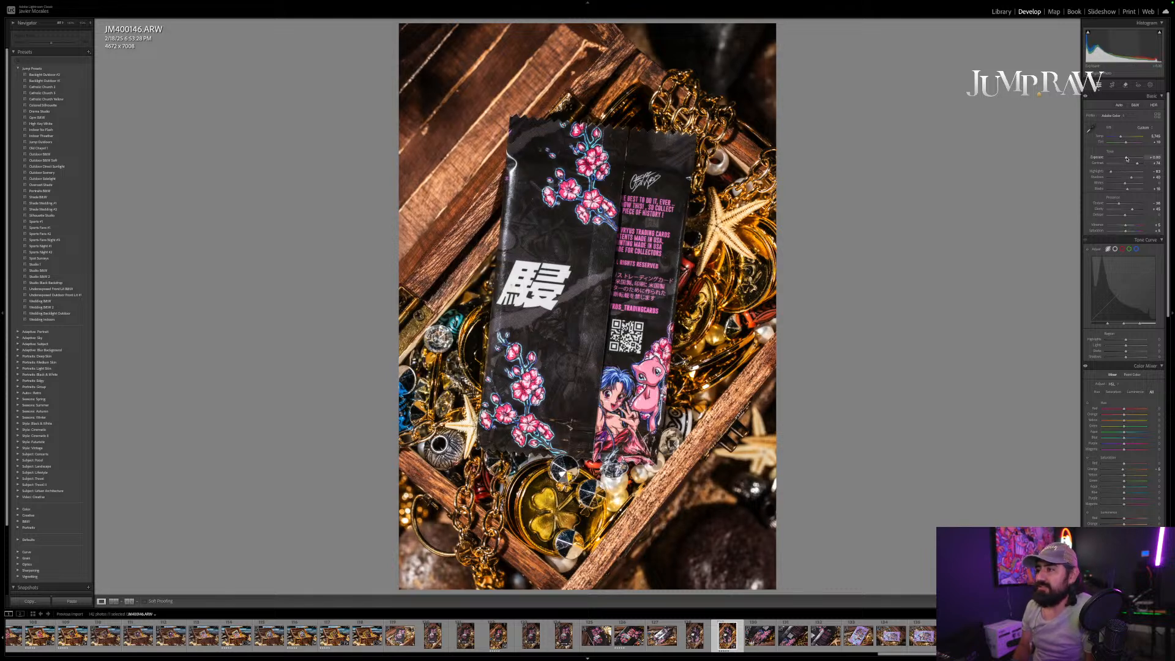
pyautogui.press('super+shift+c')
pyautogui.press('Return')
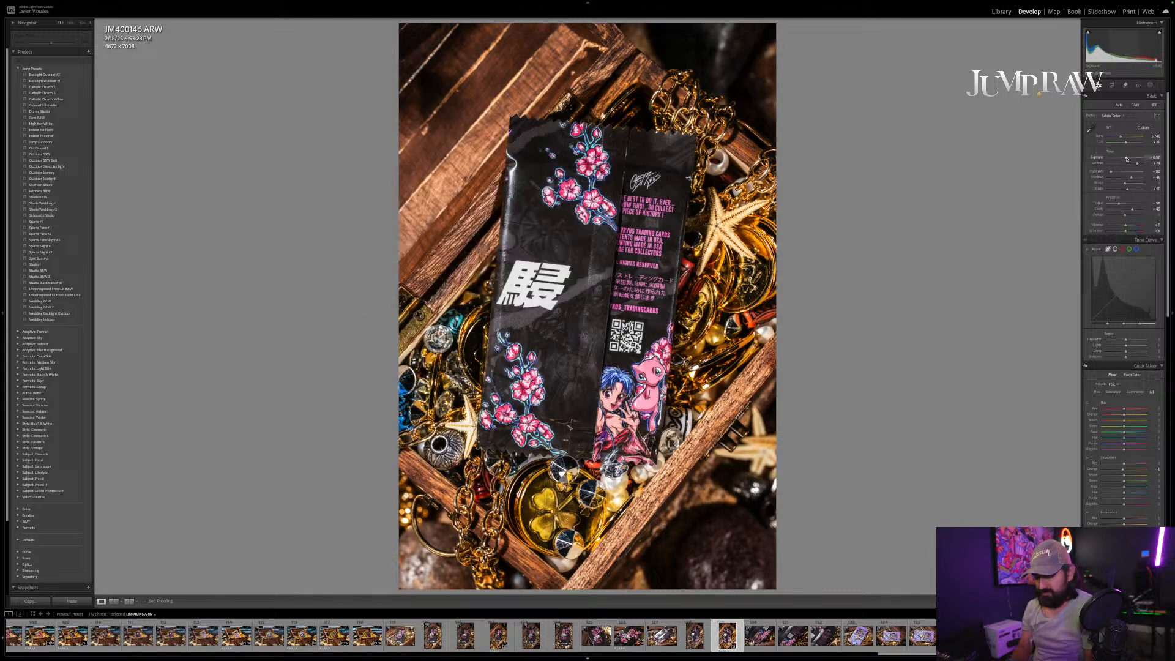
pyautogui.press('5')
# Step: Paste the copied develop settings onto JM400147.ARW, the close-up of the blue-haired character and pink creature, and rate it 5 stars
pyautogui.press('Right')
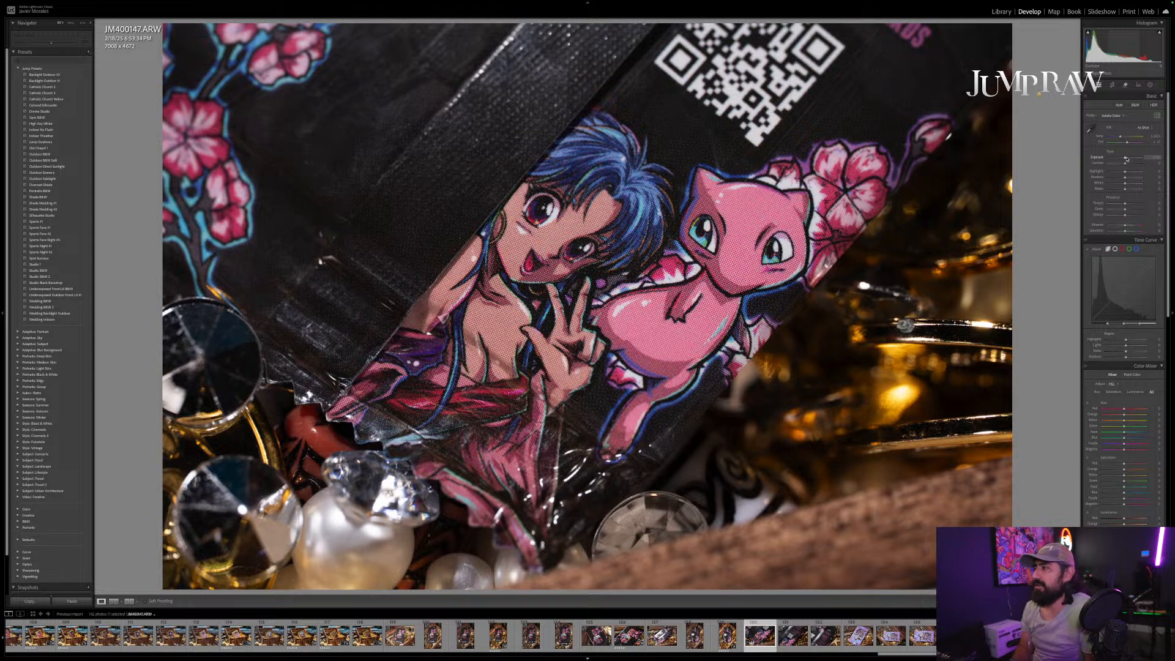
pyautogui.press('Right')
pyautogui.press('Right')
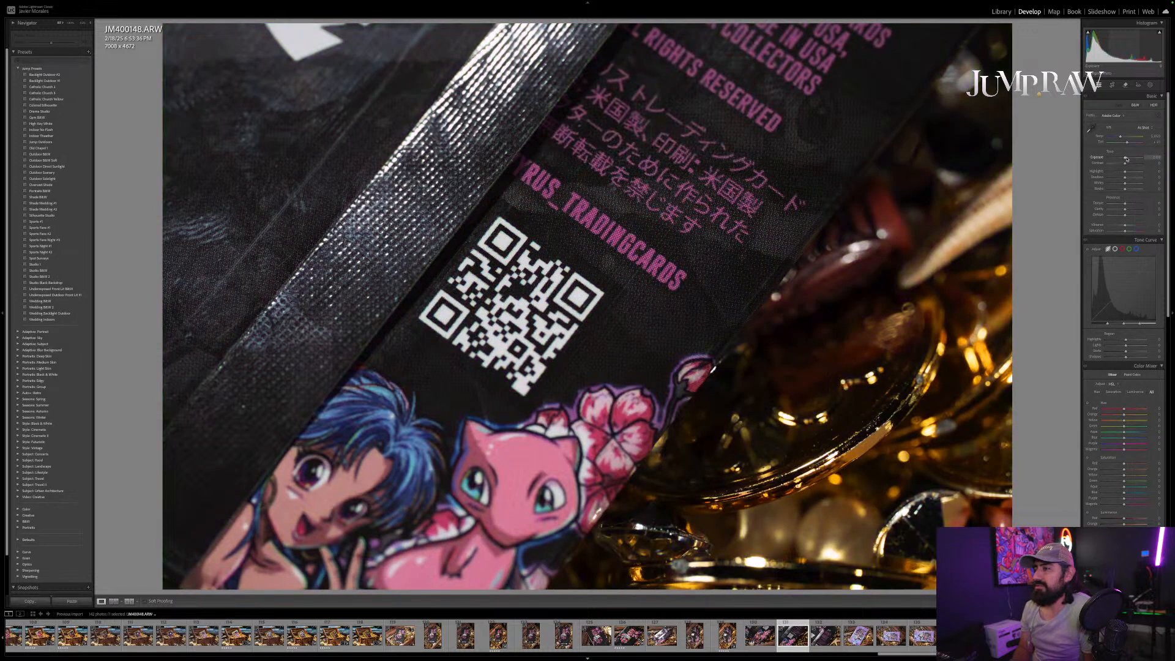
pyautogui.press('Left')
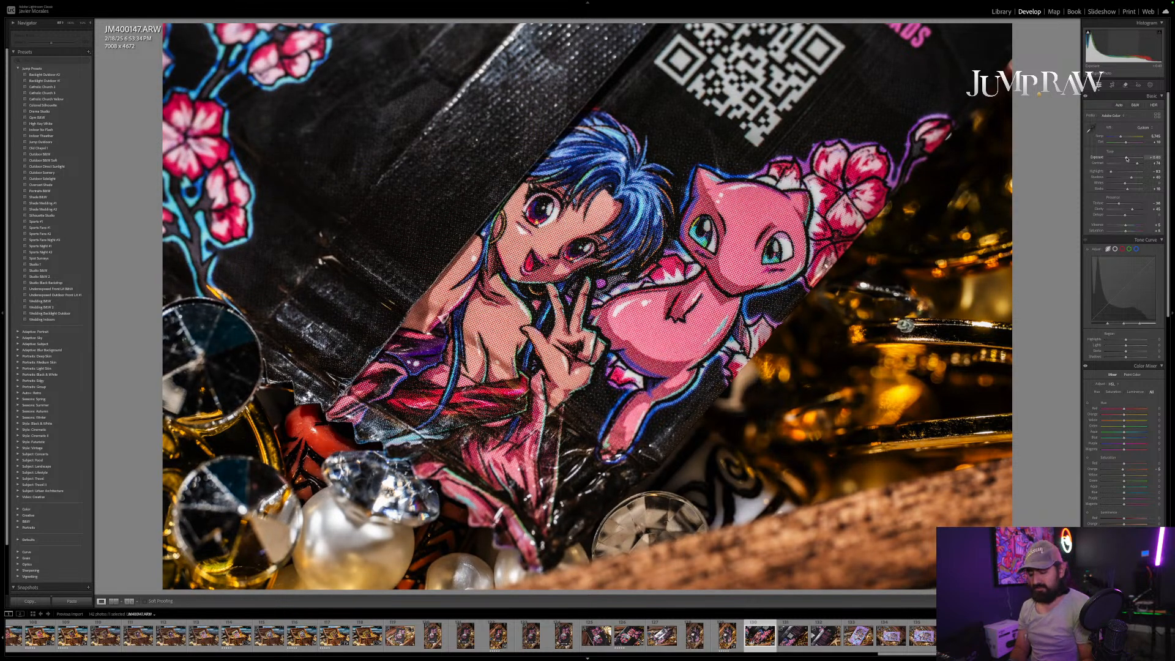
pyautogui.press('5')
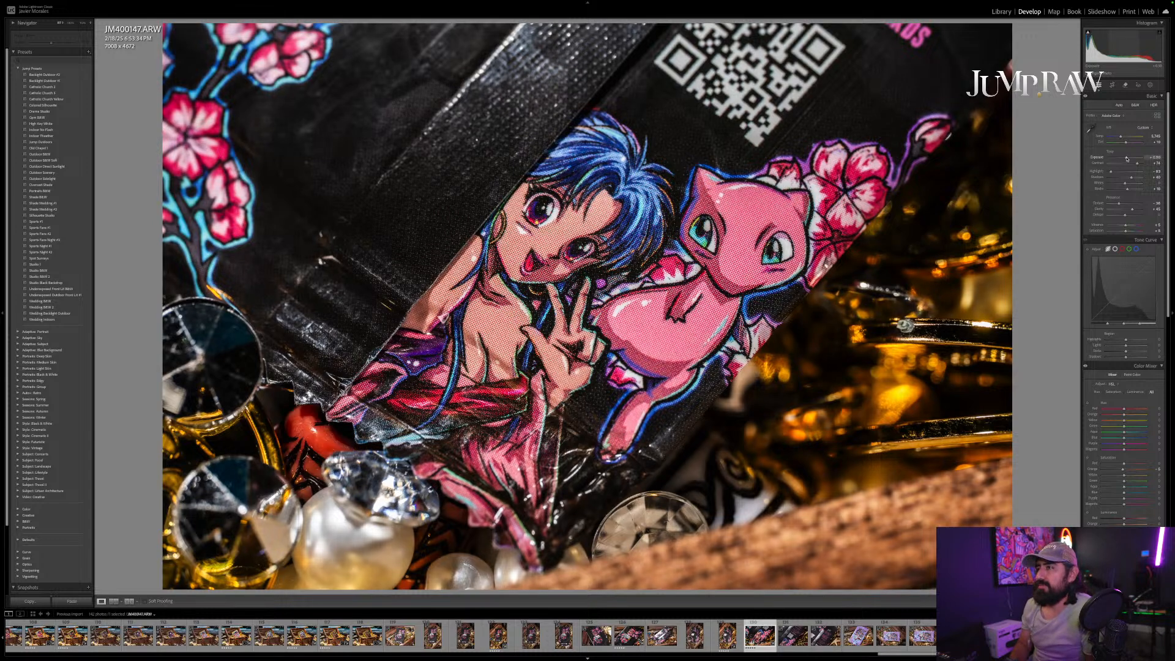
# Step: Copy the develop settings of JM400147.ARW and paste them onto JM400148.ARW, the close-up of the QR code
pyautogui.hotkey('ctrl', 'shift', 'c')
pyautogui.press('Return')
pyautogui.press('Right')
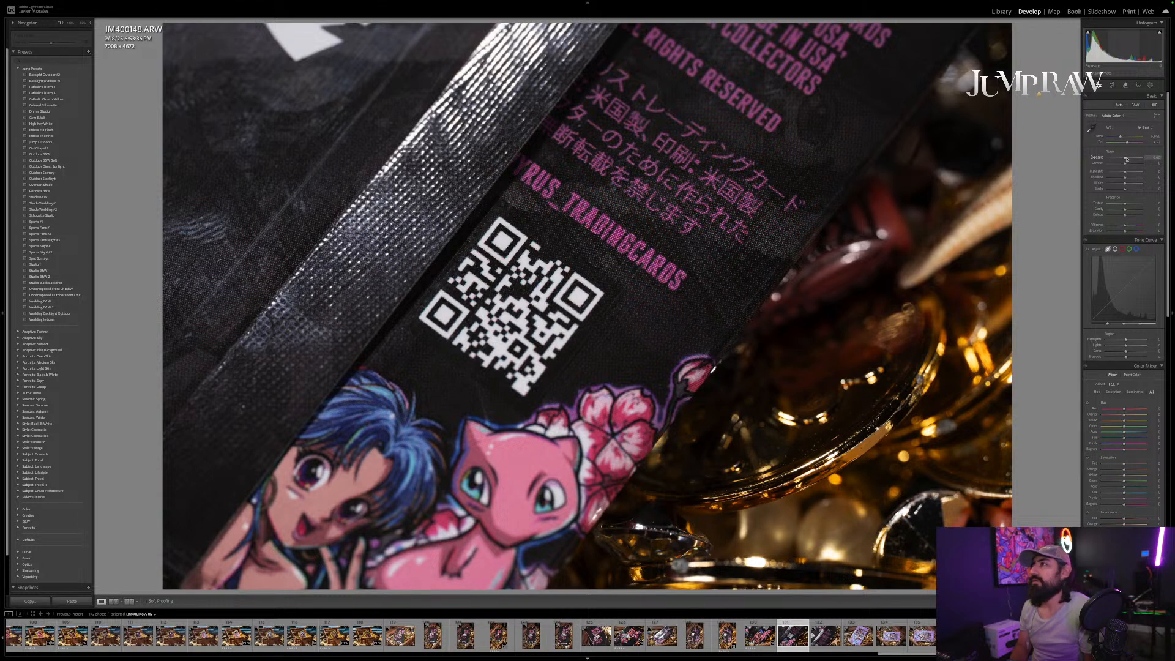
pyautogui.hotkey('ctrl', 'shift', 'v')
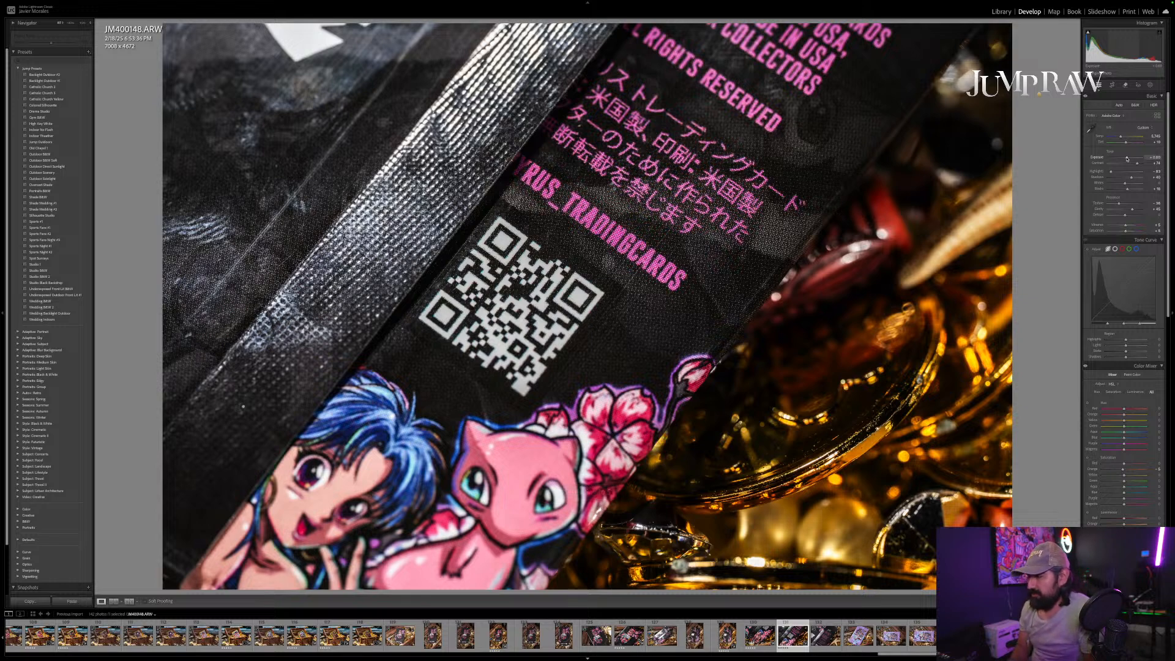
# Step: Paste the copied develop settings onto JM400149.ARW and the purple Waifu Pack shot JM400150.ARW, rating both 5 stars
pyautogui.press('Right')
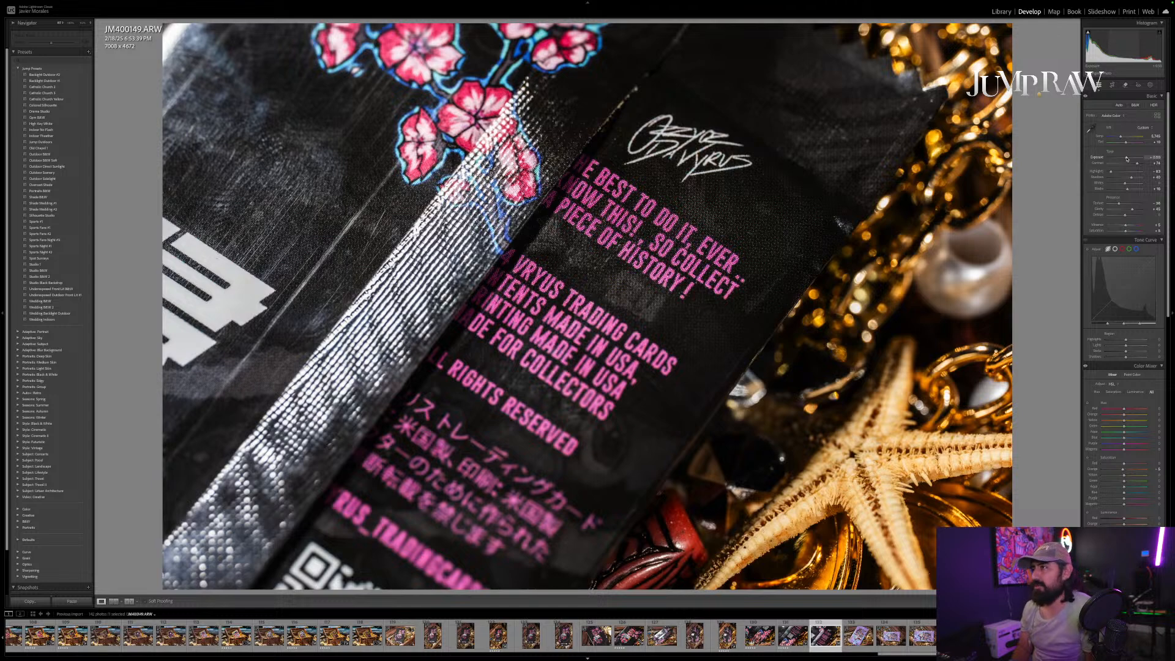
pyautogui.press('5')
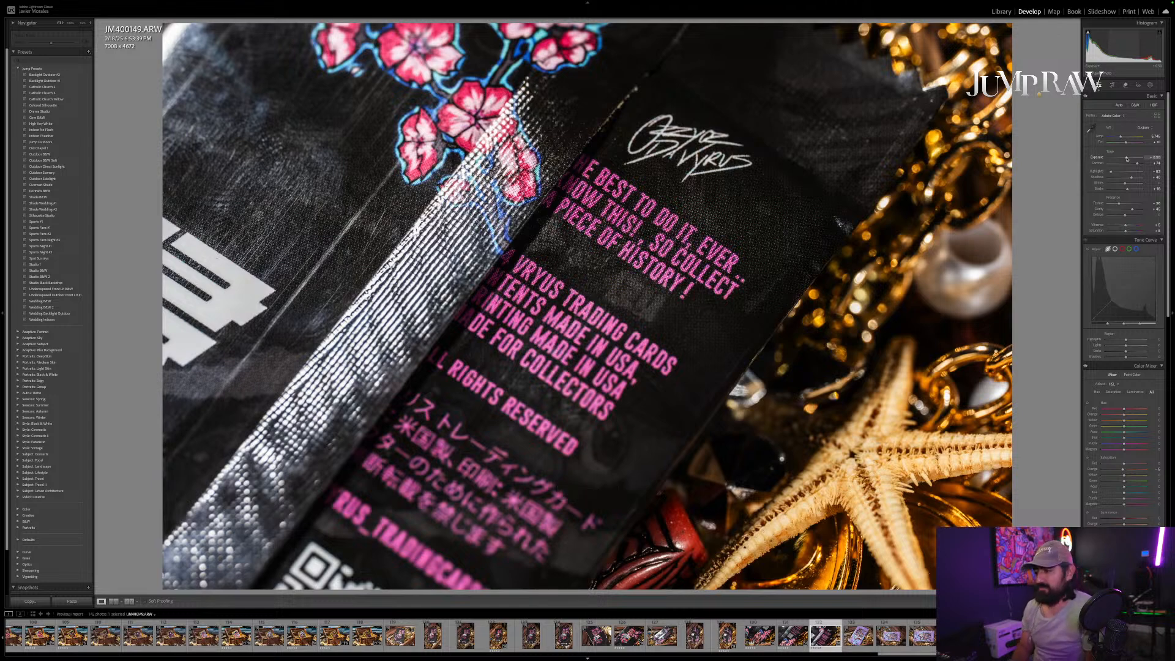
pyautogui.press('Right')
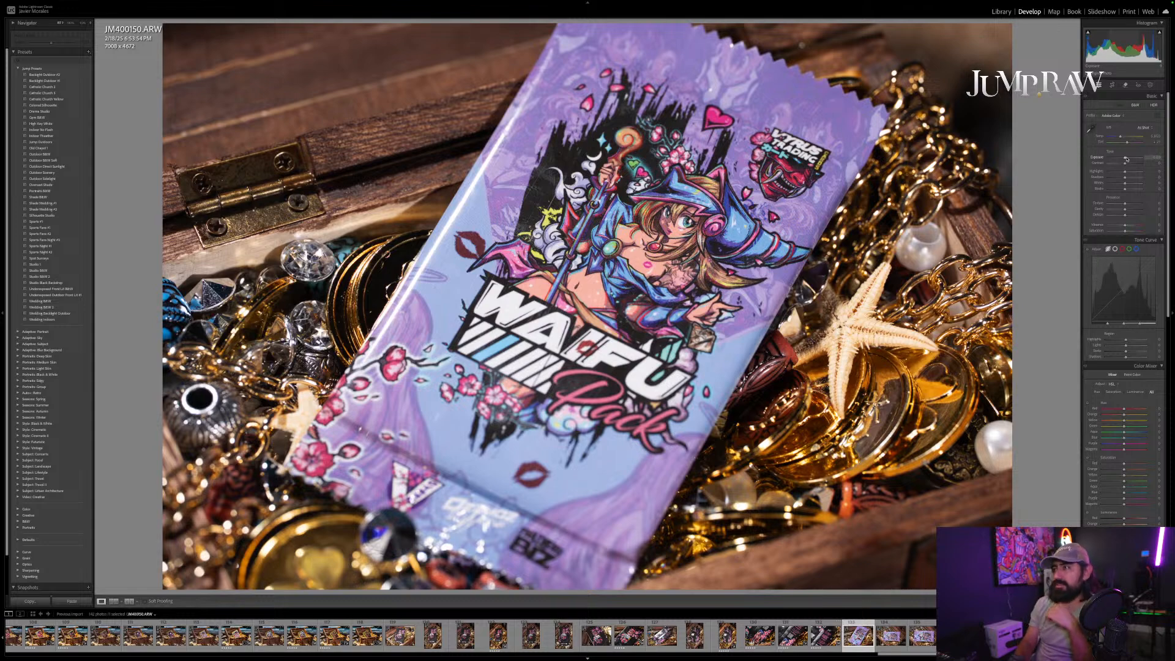
pyautogui.hotkey('ctrl', 'shift', 'v')
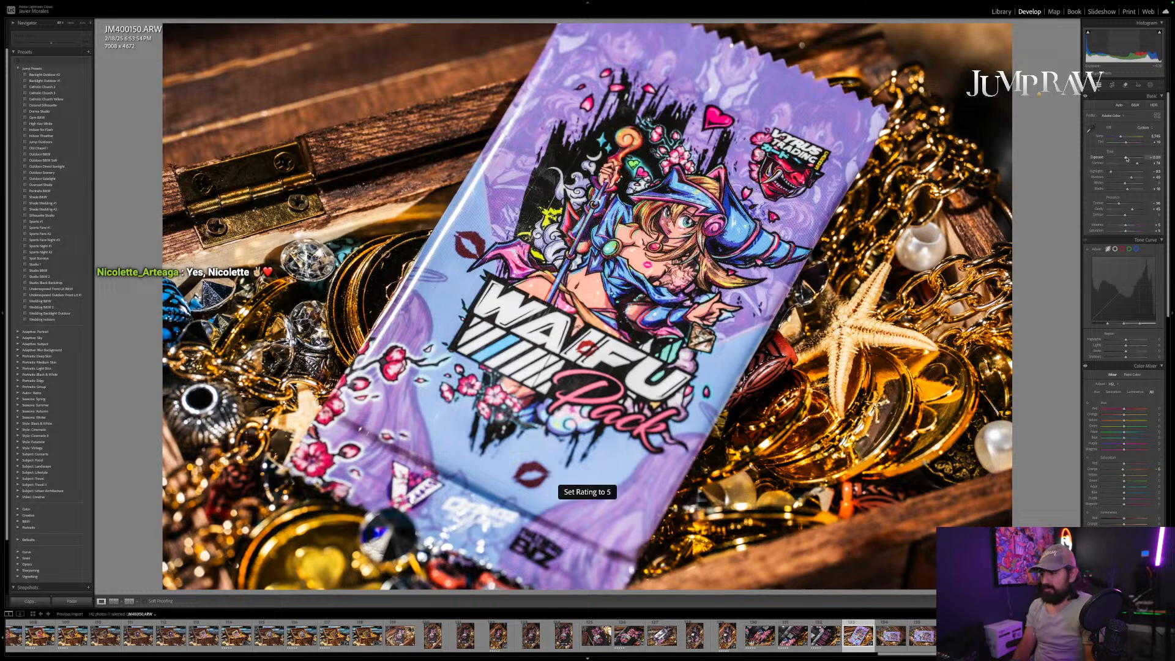
# Step: Rotate the overhead Waifu Pack shots JM400151.ARW and JM400152.ARW counterclockwise into portrait orientation
pyautogui.press('Right')
pyautogui.press('Right')
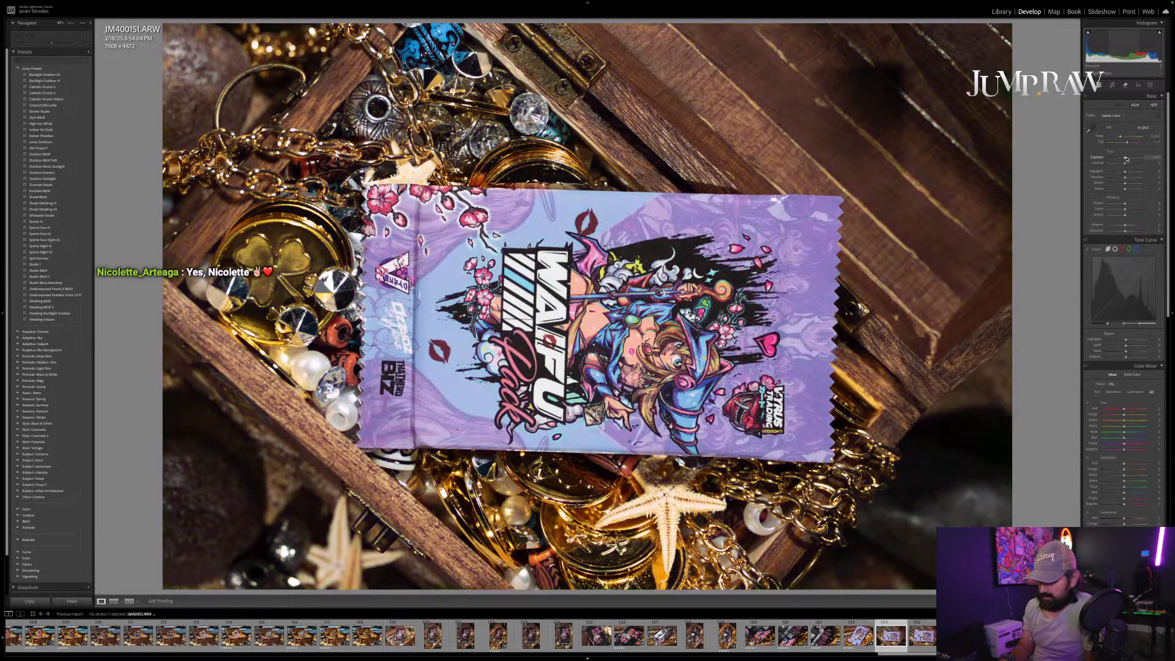
pyautogui.hotkey('ctrl', '[')
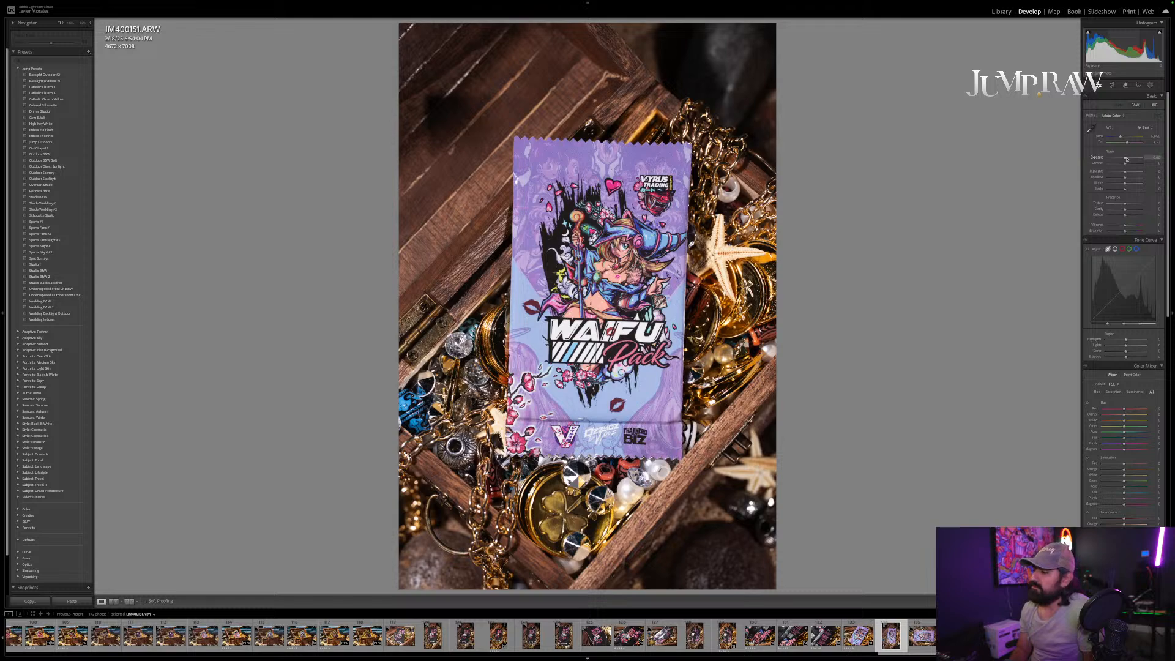
pyautogui.press('Right')
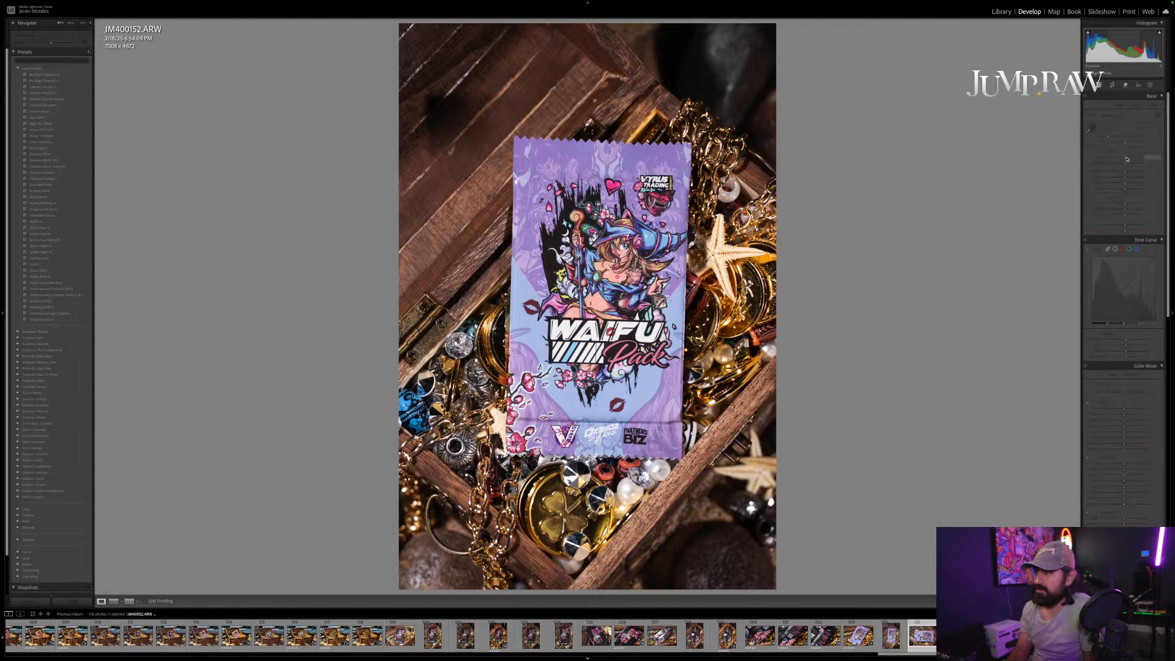
pyautogui.hotkey('ctrl', '[')
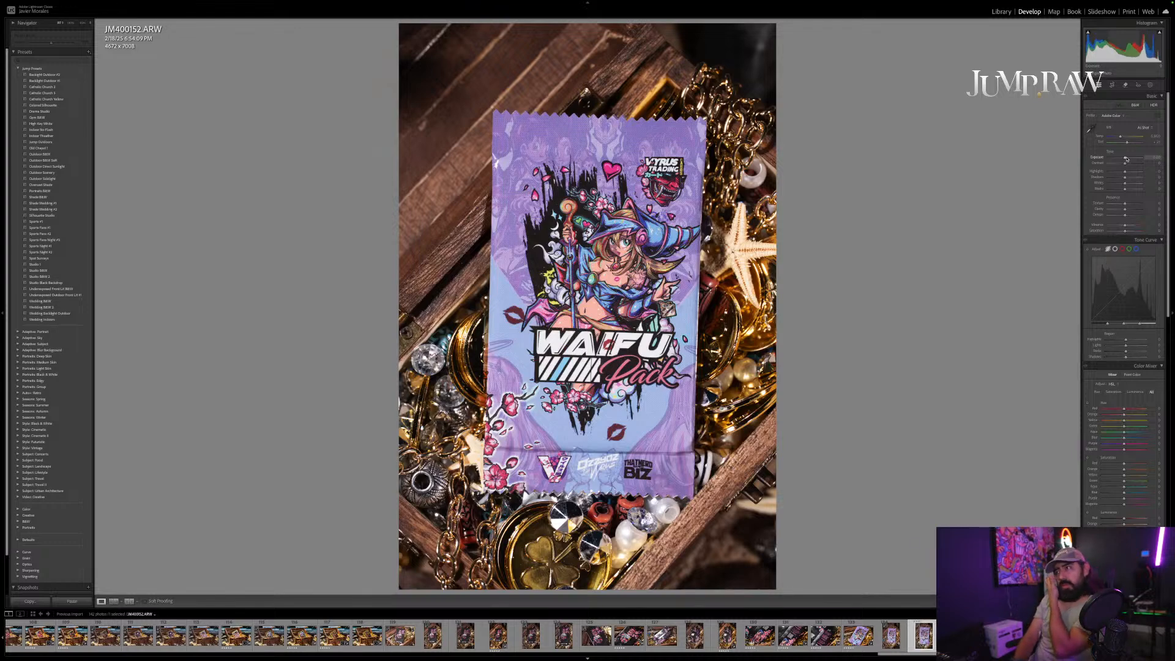
# Step: Return to JM400151.ARW, paste the copied develop settings onto it, and rate it 5 stars
pyautogui.press('Left')
pyautogui.press('Left')
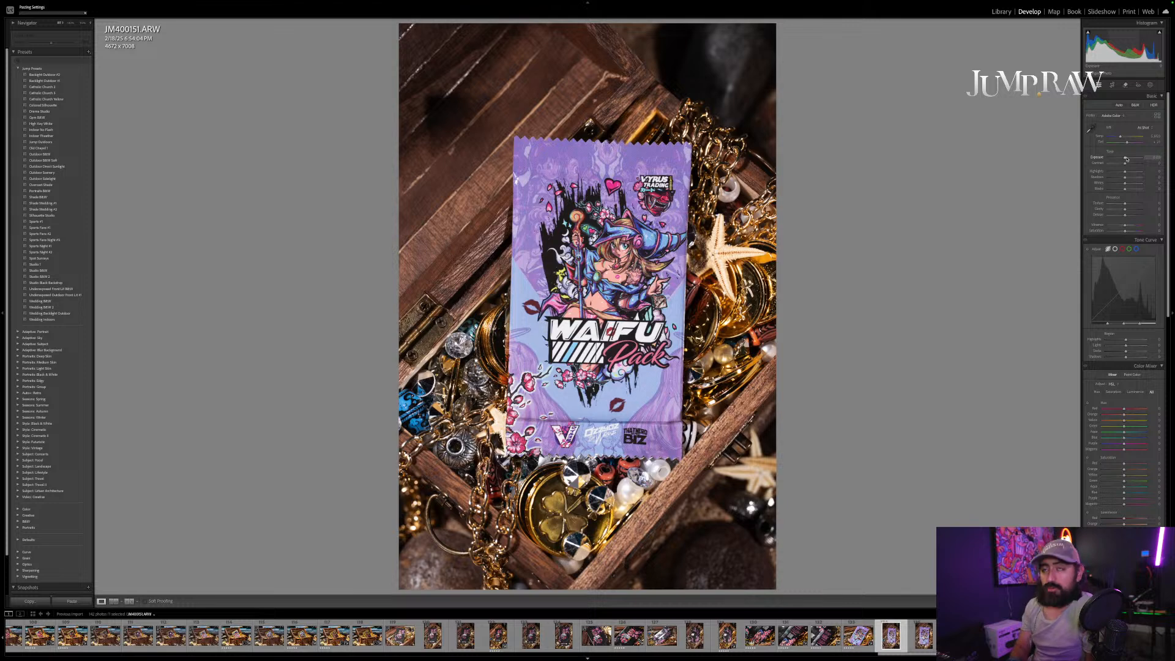
pyautogui.press('super+v')
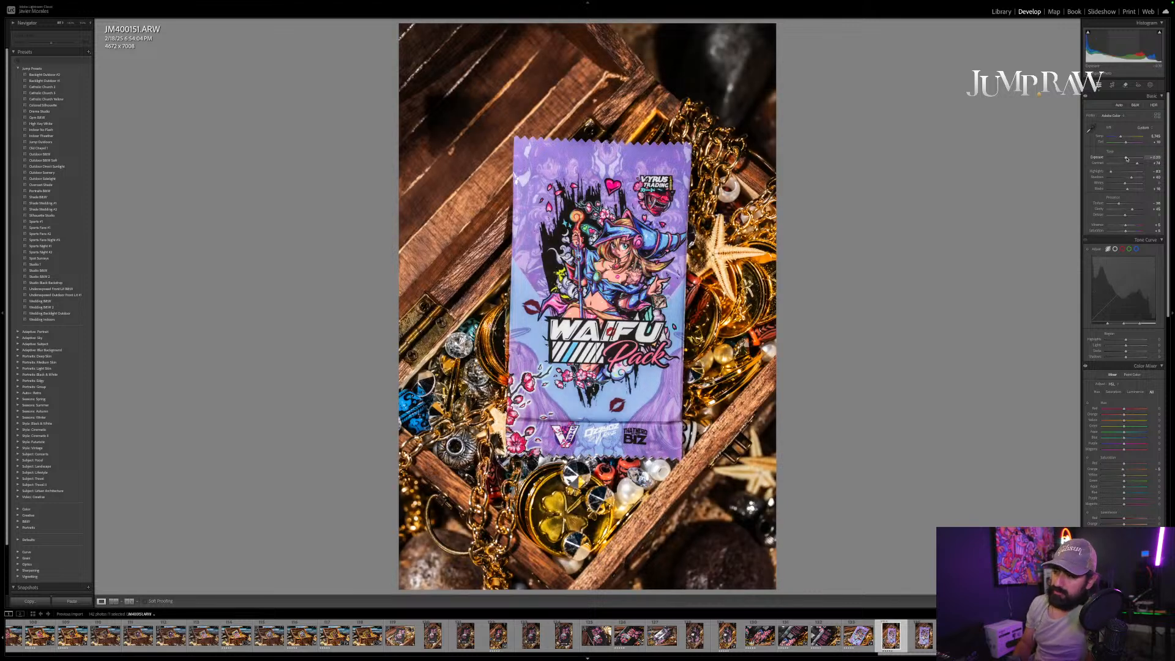
pyautogui.press('5')
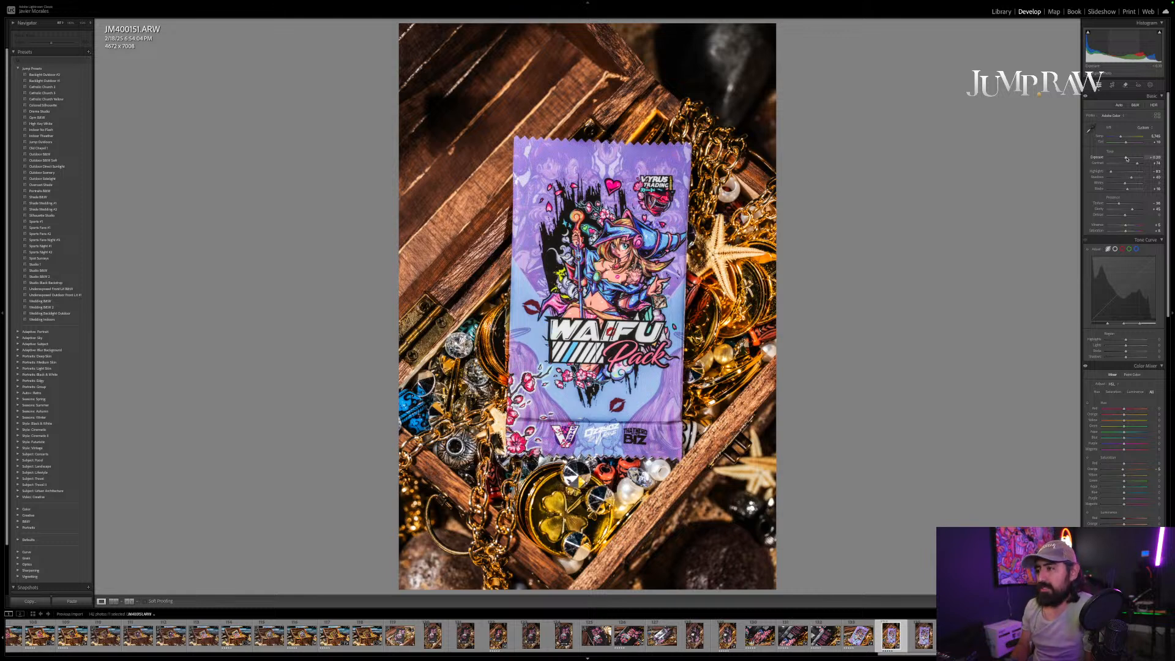
# Step: Move on to the angled Waifu Pack shot JM400155.ARW, paste the copied develop settings onto it, and rate it 5 stars
pyautogui.press('Right')
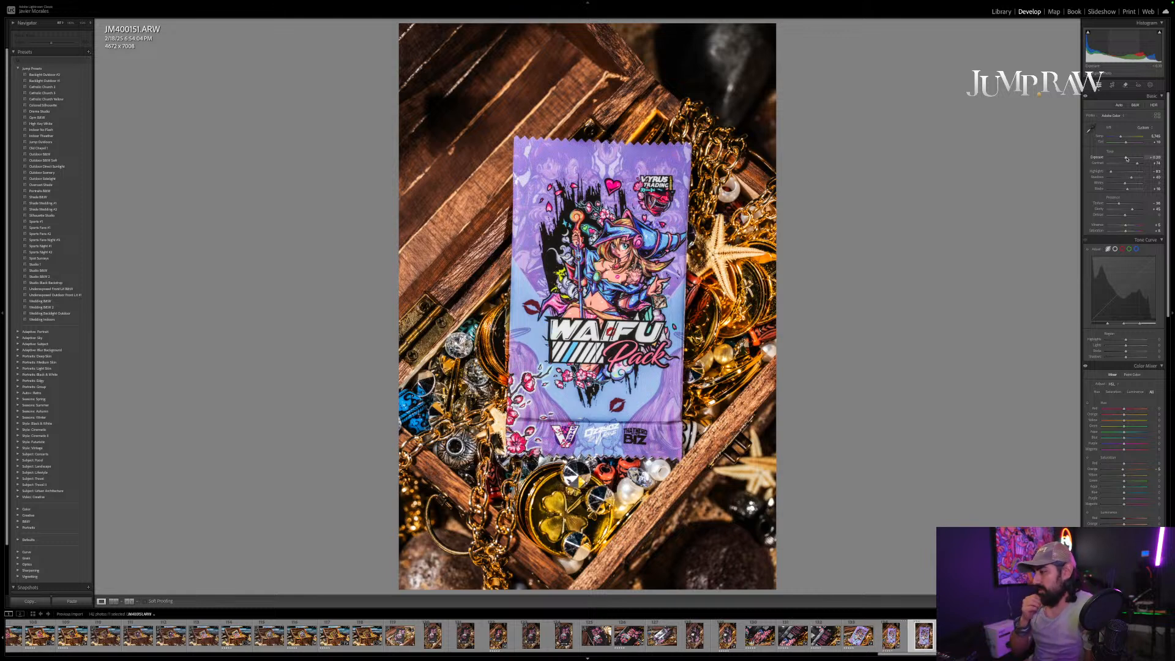
pyautogui.press('Right')
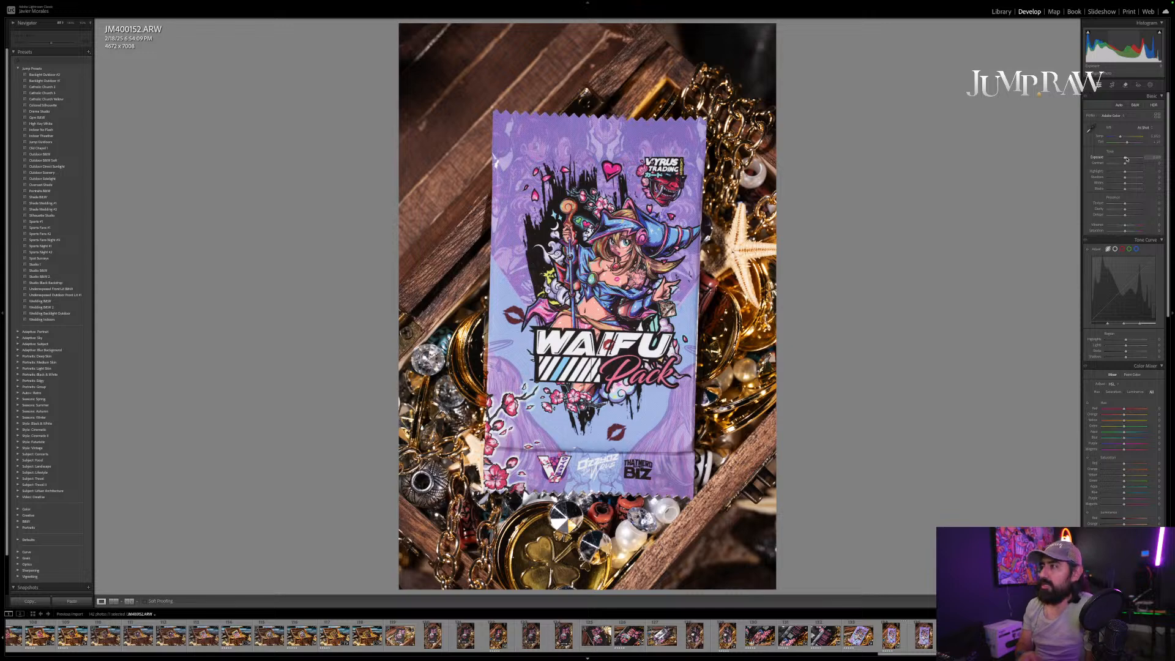
pyautogui.press('Right')
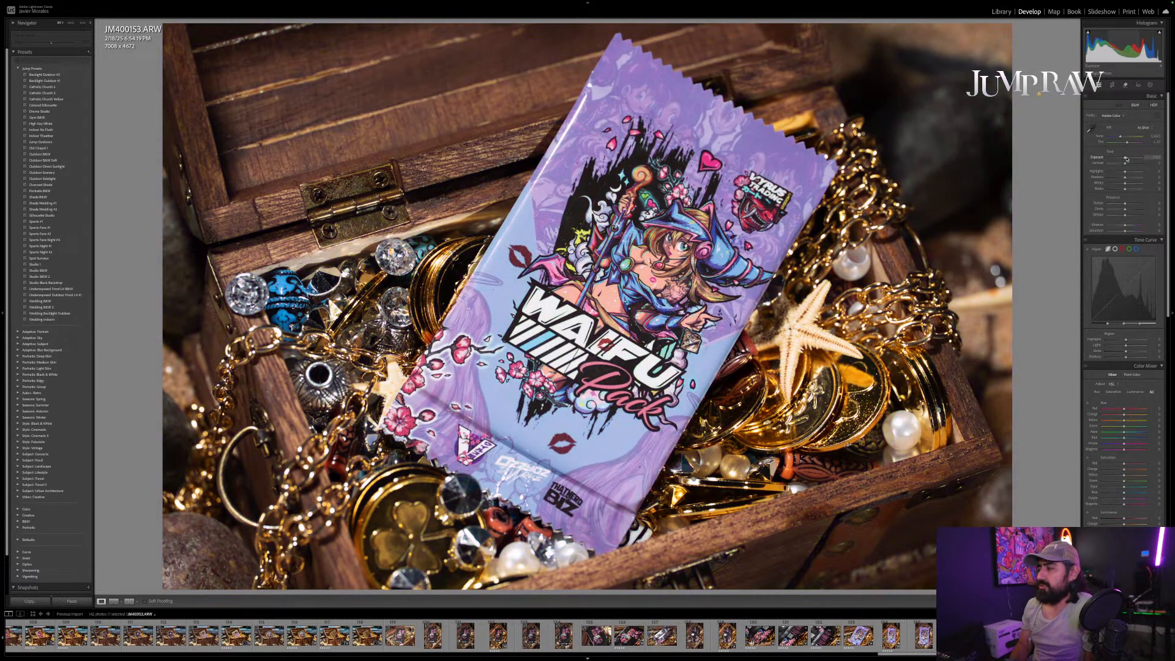
pyautogui.press('Right')
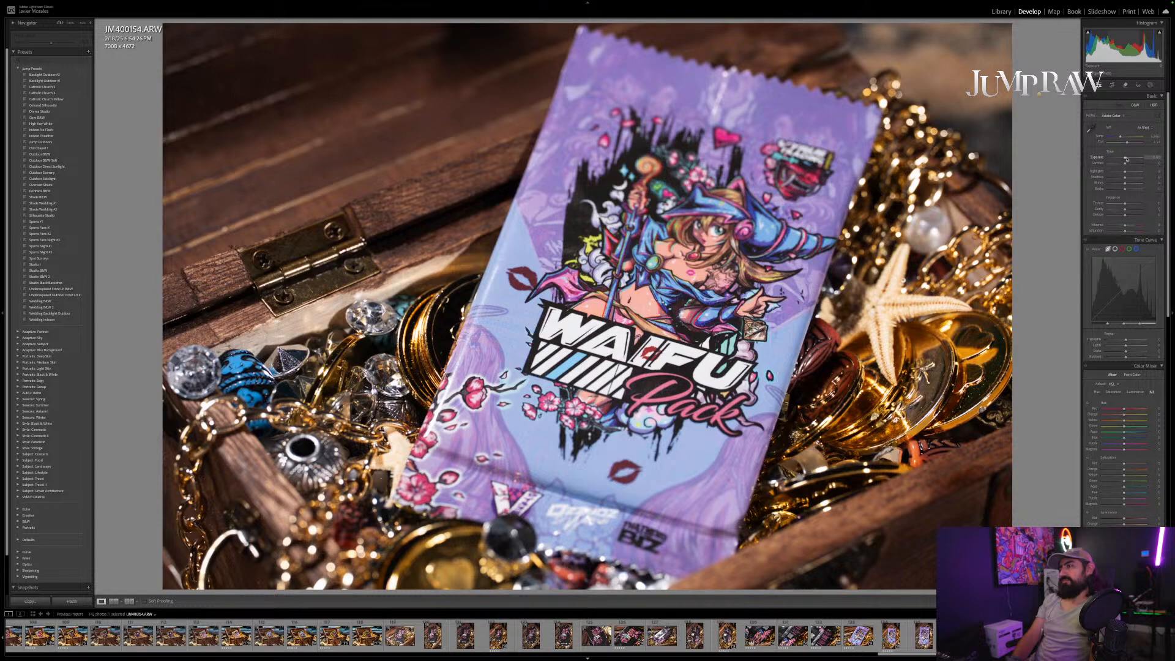
pyautogui.press('Right')
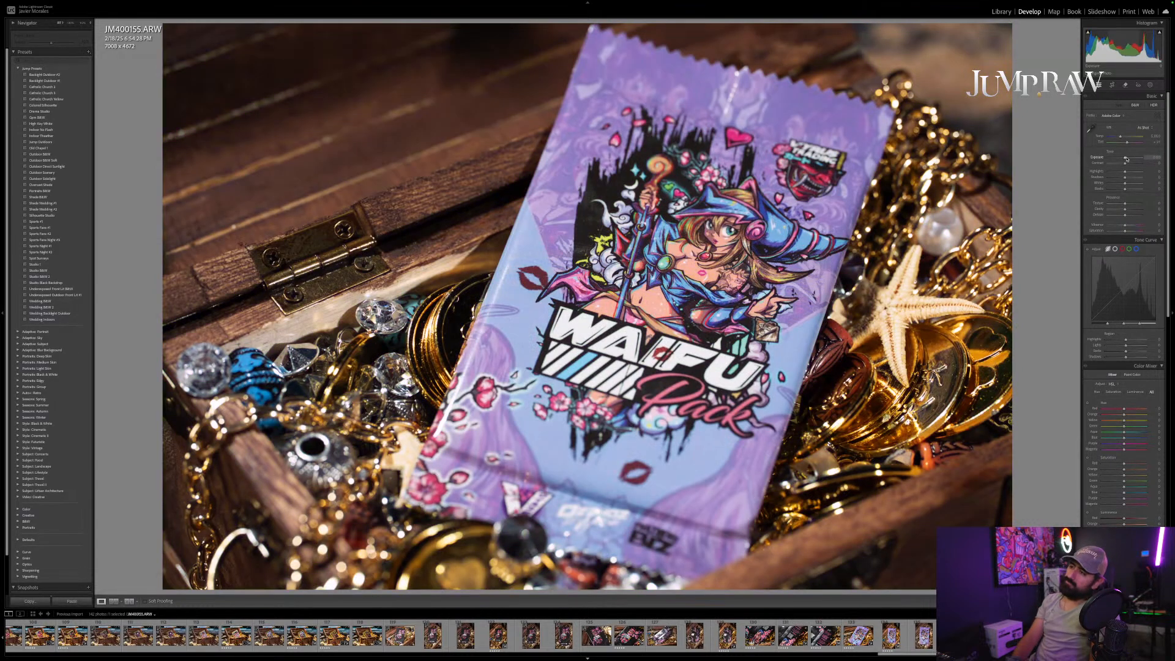
pyautogui.hotkey('ctrl', 'shift', 'c')
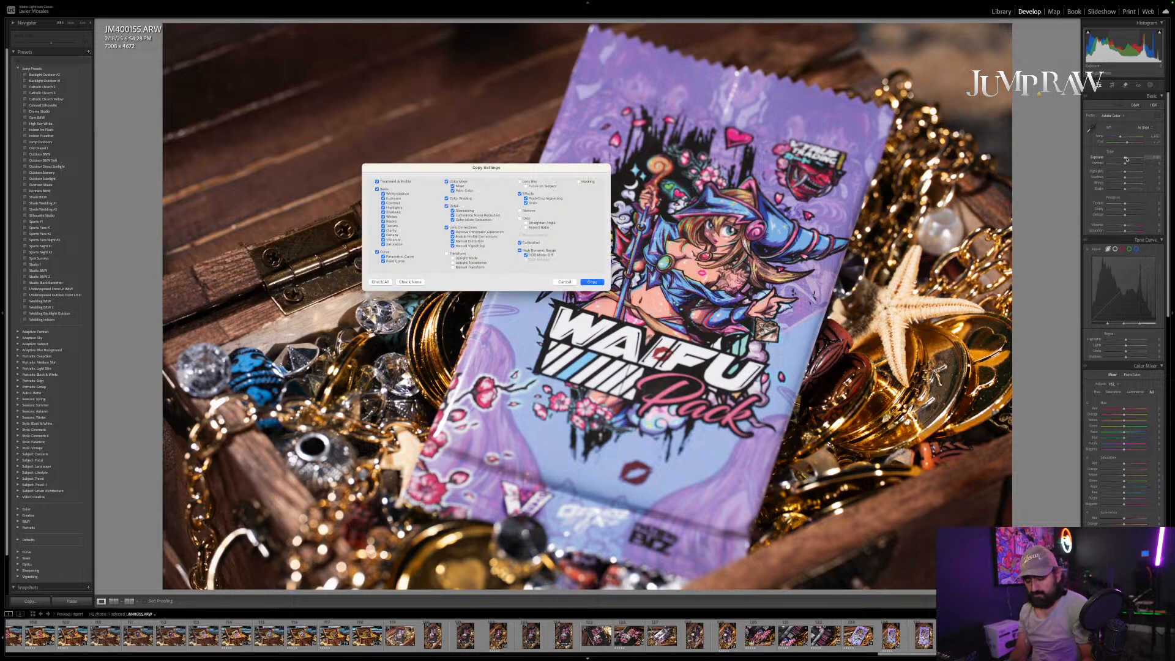
pyautogui.press('Return')
pyautogui.hotkey('ctrl', 'shift', 'v')
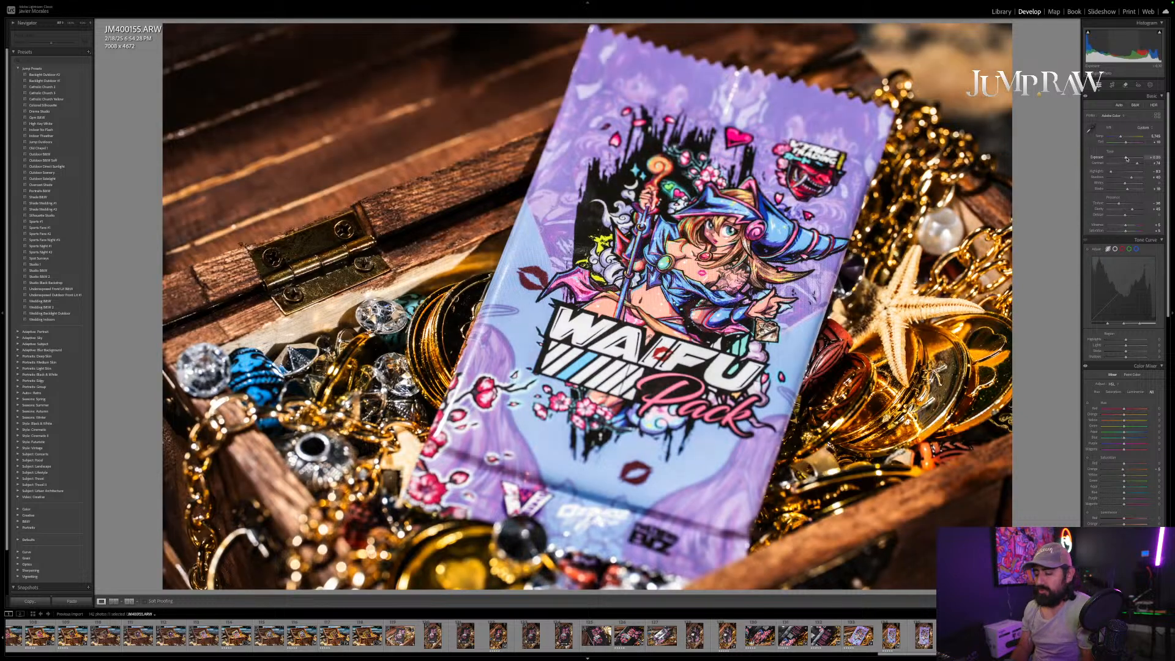
pyautogui.press('5')
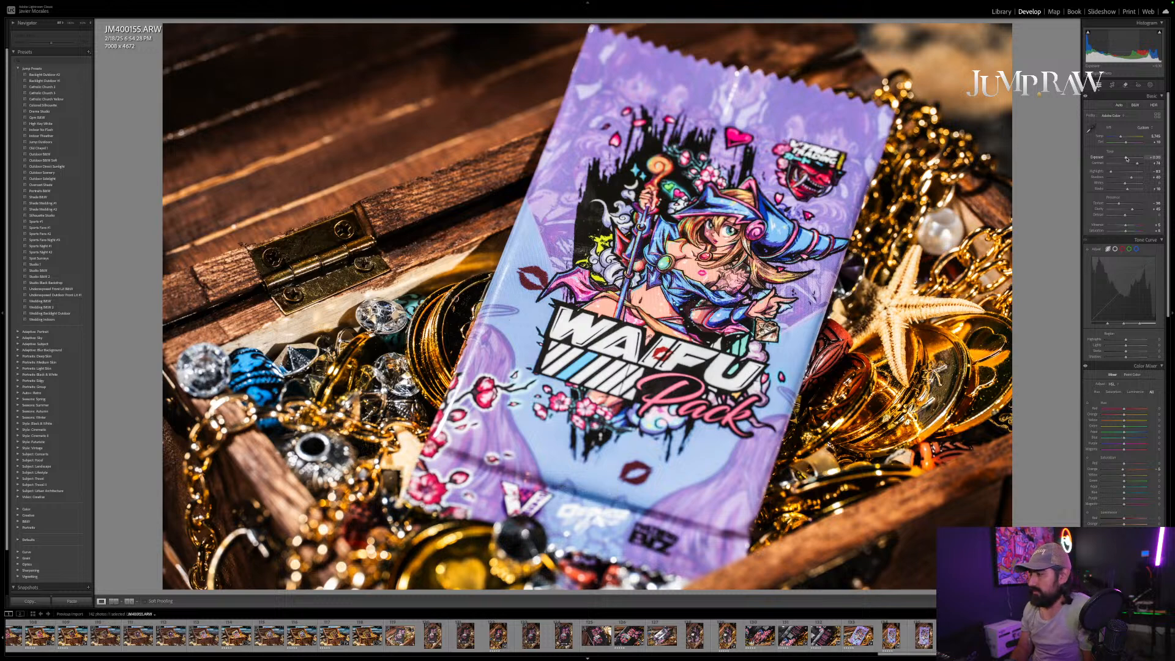
# Step: Skip the green-tinted JM400156.ARW and paste the copied develop settings onto the Waifu Pack close-up JM400157.ARW
pyautogui.press('Right')
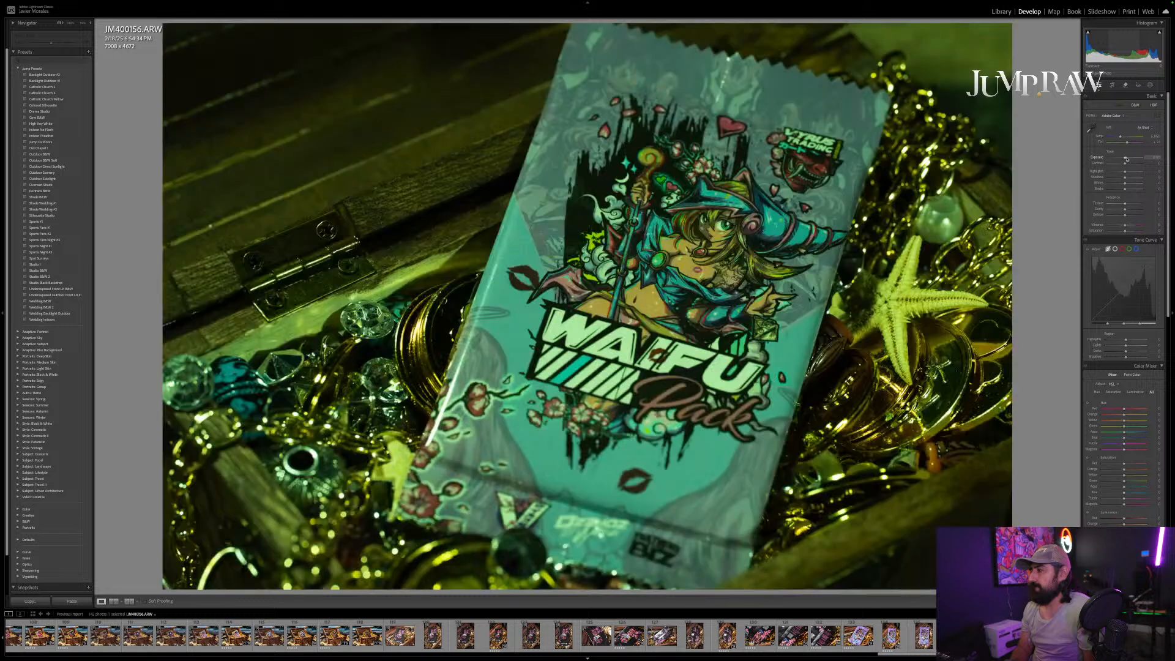
pyautogui.press('Right')
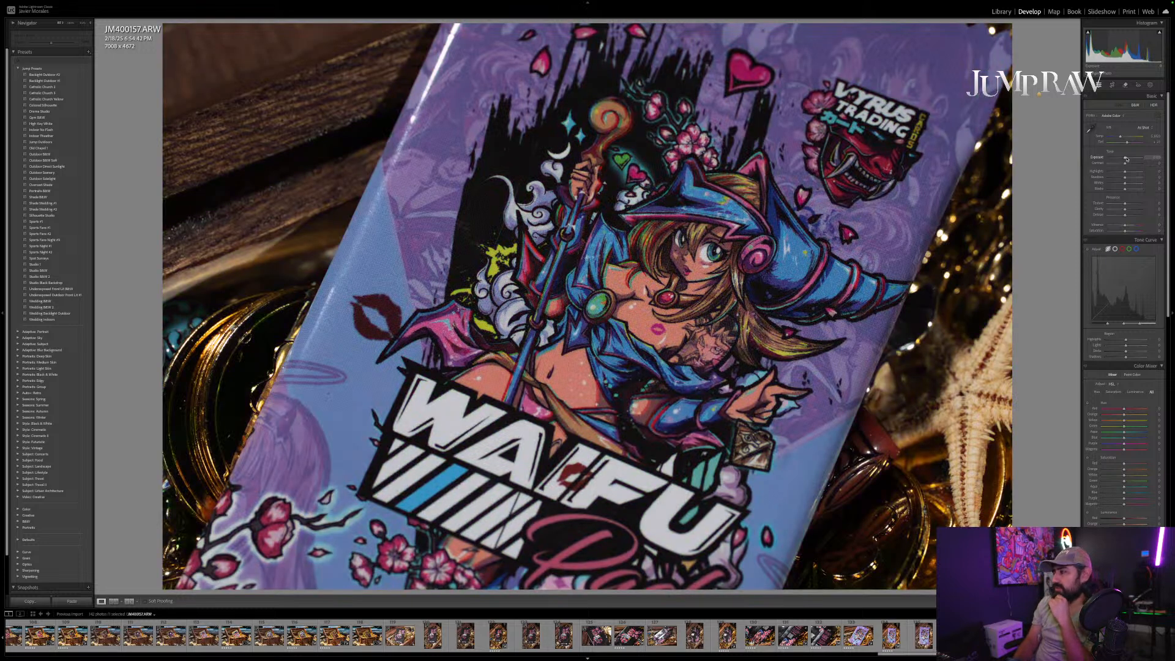
pyautogui.press('Right')
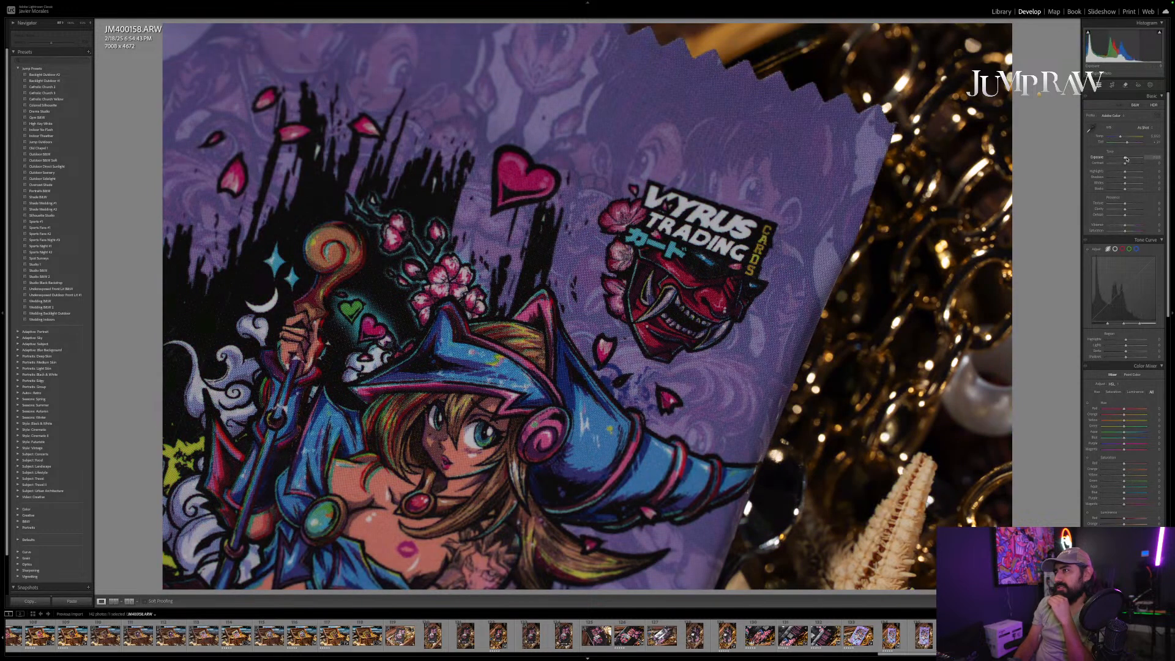
pyautogui.press('Left')
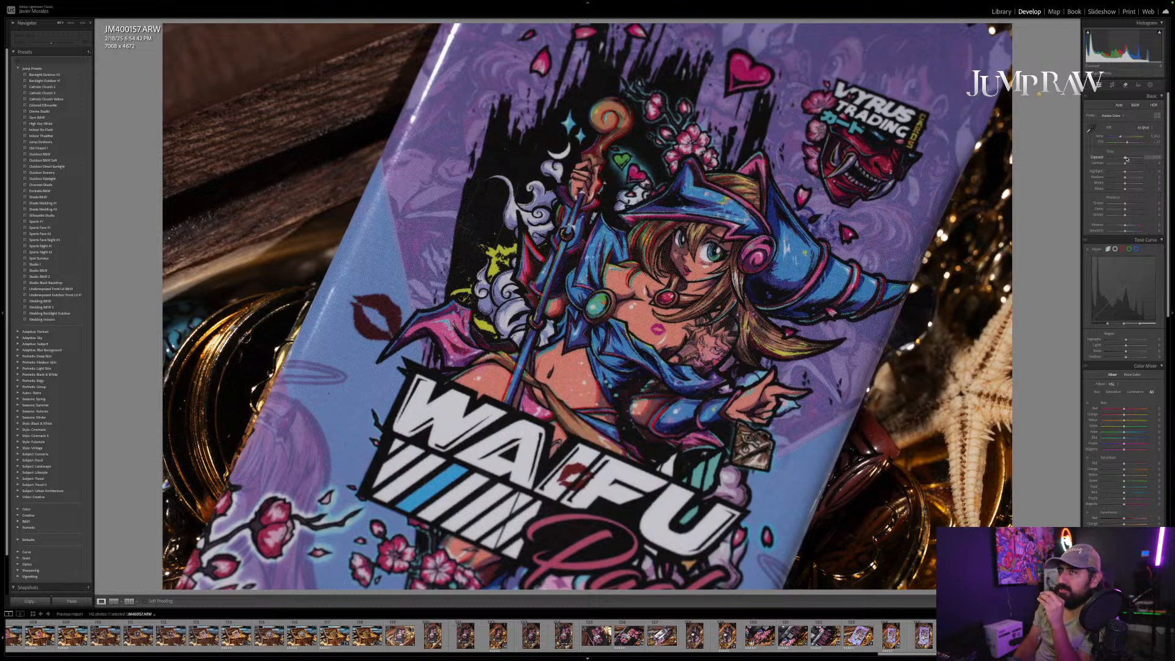
pyautogui.hotkey('ctrl', 'shift', 'v')
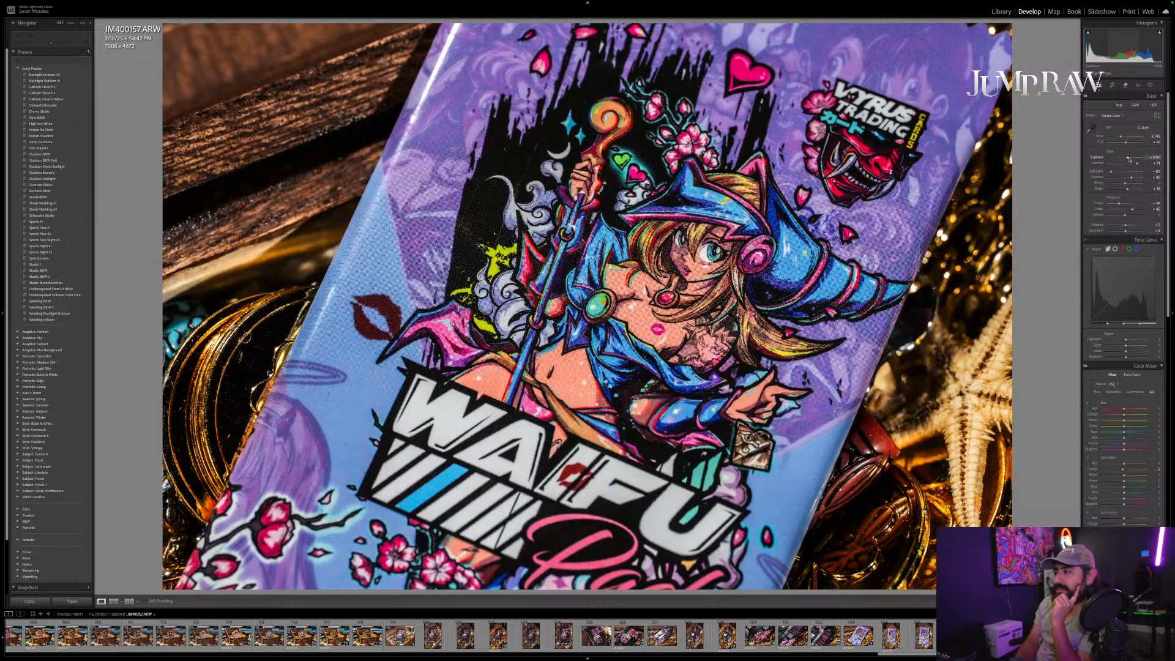
# Step: Paste the copied develop settings onto the artwork close-up JM400158.ARW, brighten its exposure, and rate it 5 stars
pyautogui.press('Right')
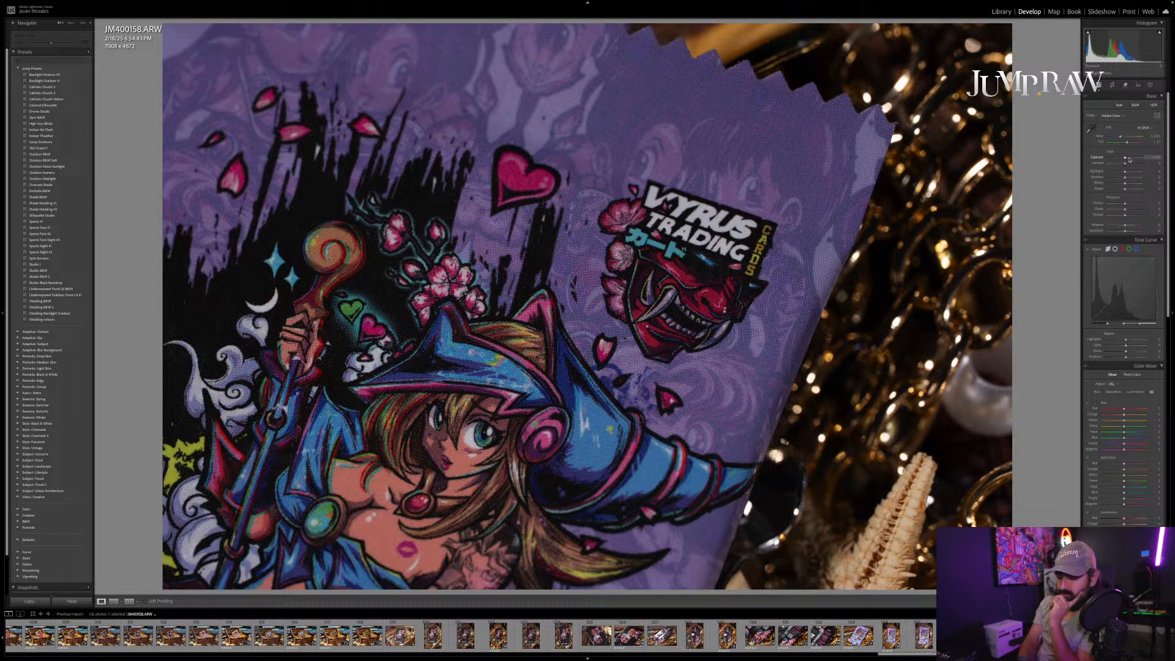
pyautogui.hotkey('ctrl', 'shift', 'v')
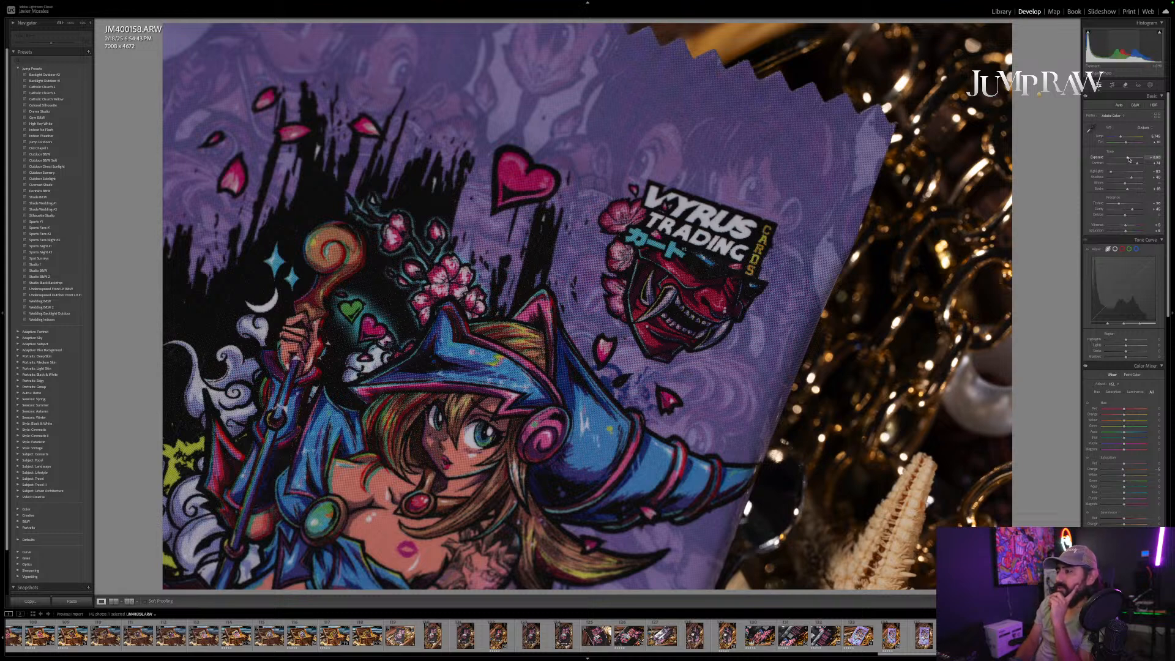
pyautogui.press('Up')
pyautogui.press('Up')
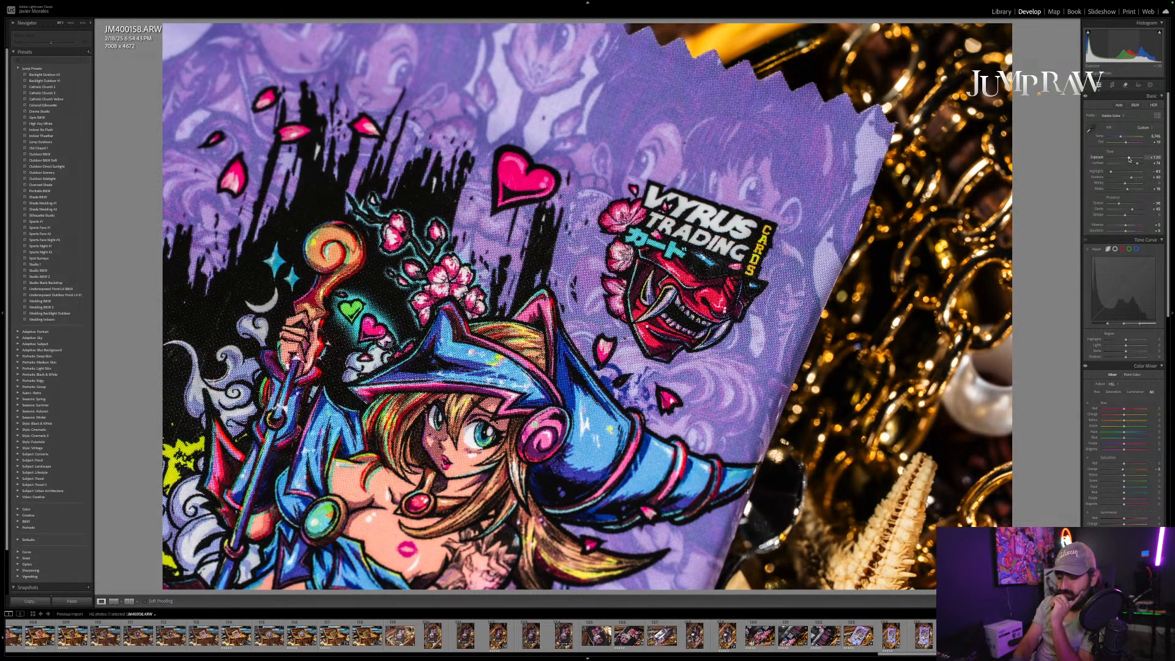
pyautogui.press('5')
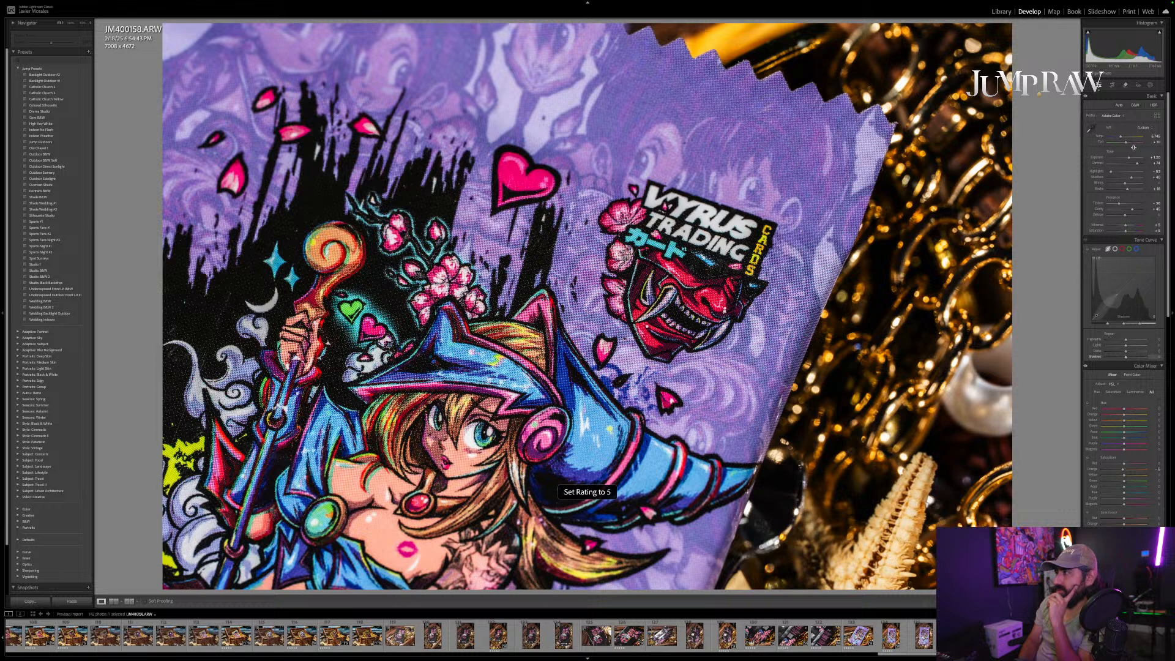
pyautogui.press('Down')
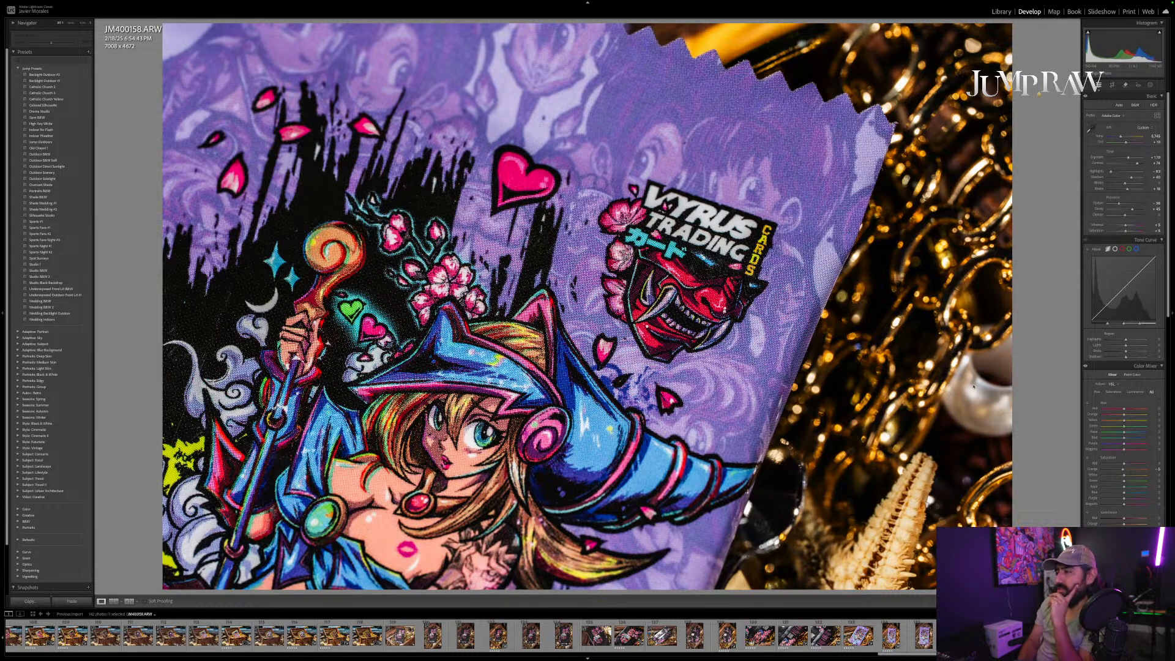
# Step: Filter the photos down to the rated selects and review them as thumbnails in the Library grid
pyautogui.press('Right')
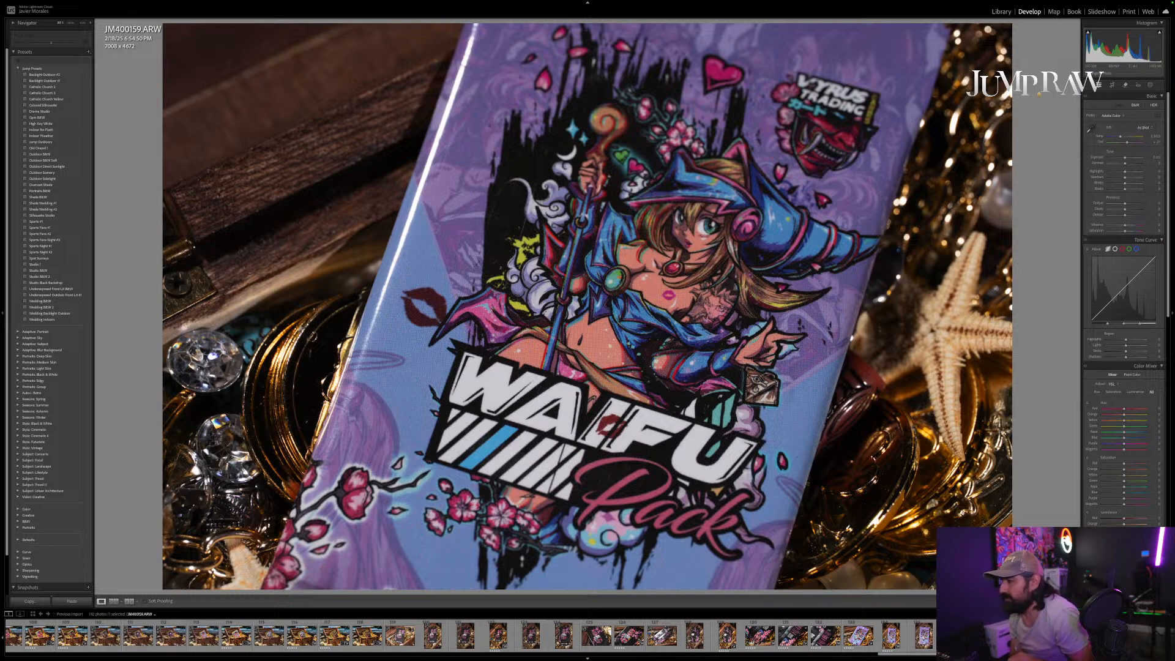
pyautogui.click(1095, 614)
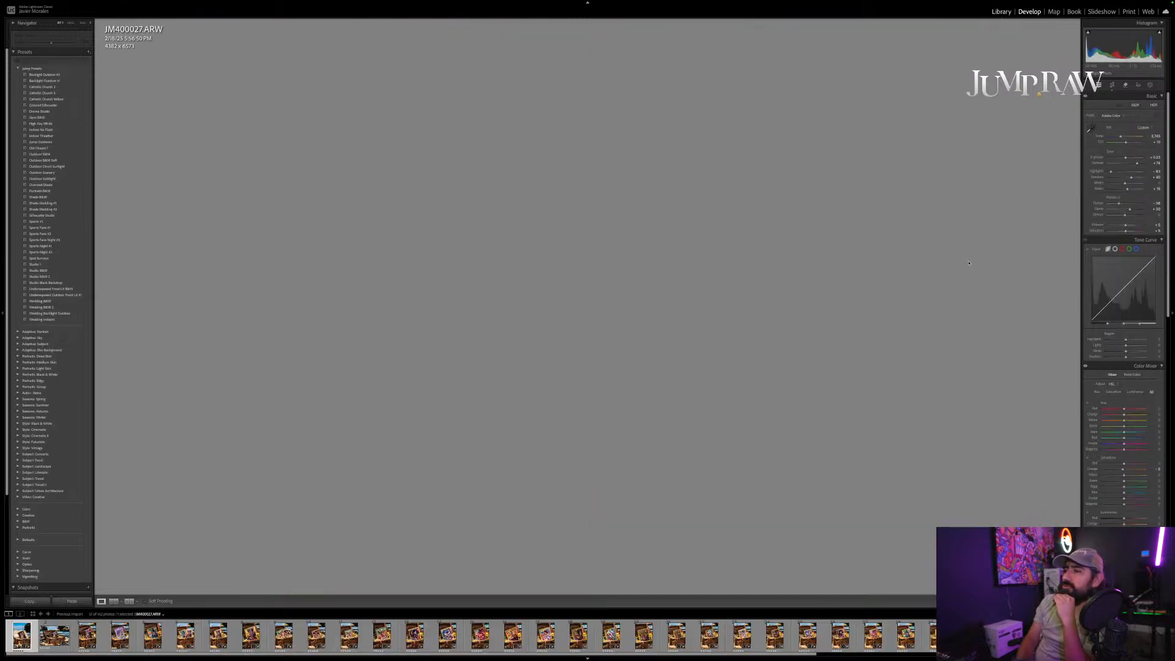
pyautogui.press('e')
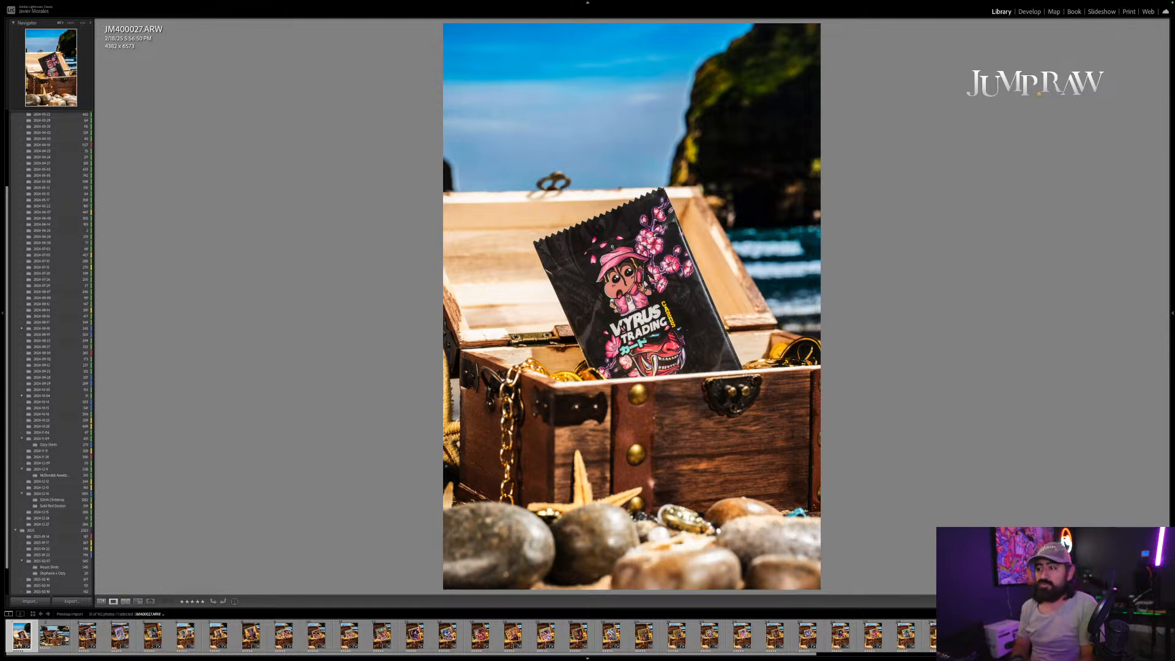
pyautogui.press('g')
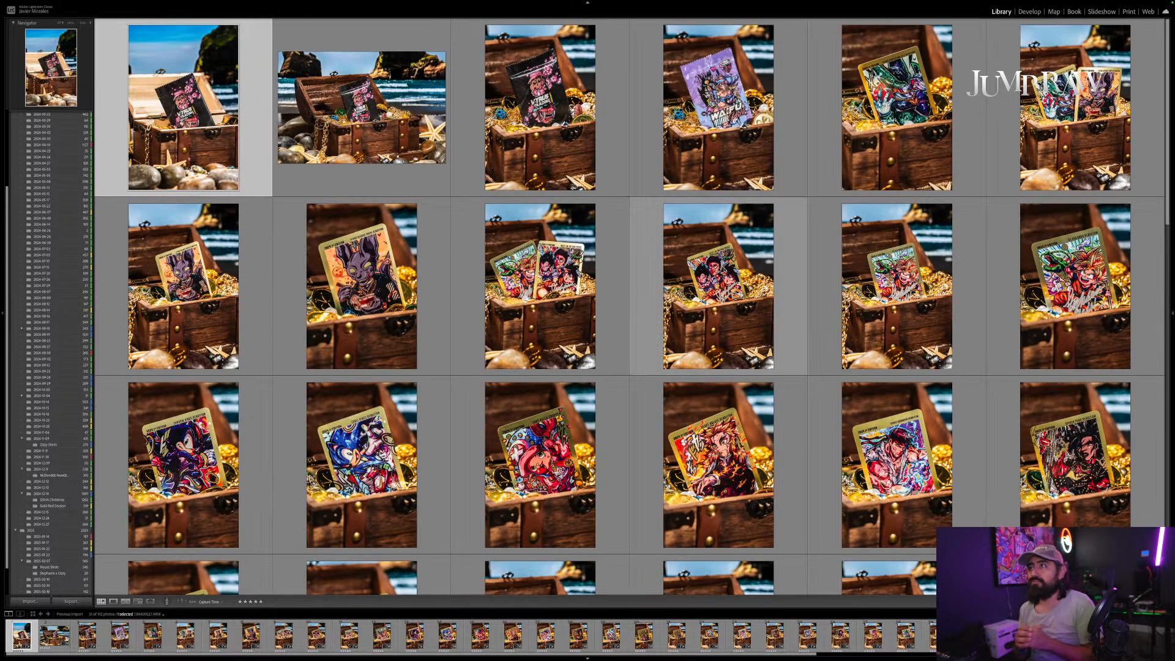
pyautogui.scroll(-10, 725, 270)
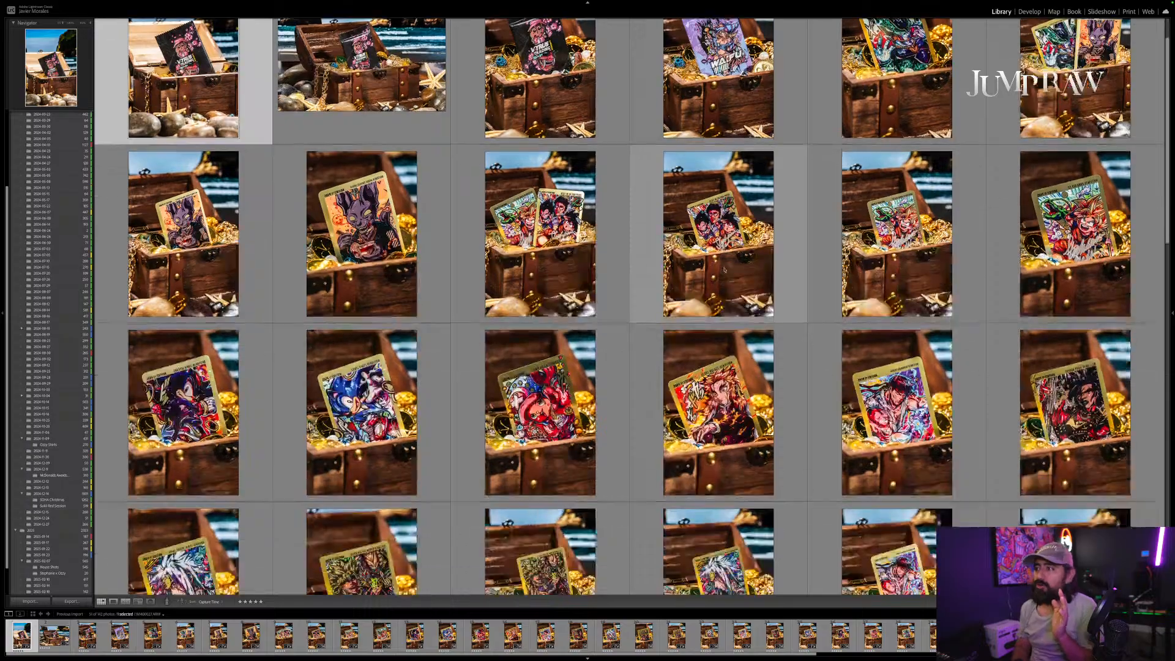
pyautogui.scroll(-10, 725, 270)
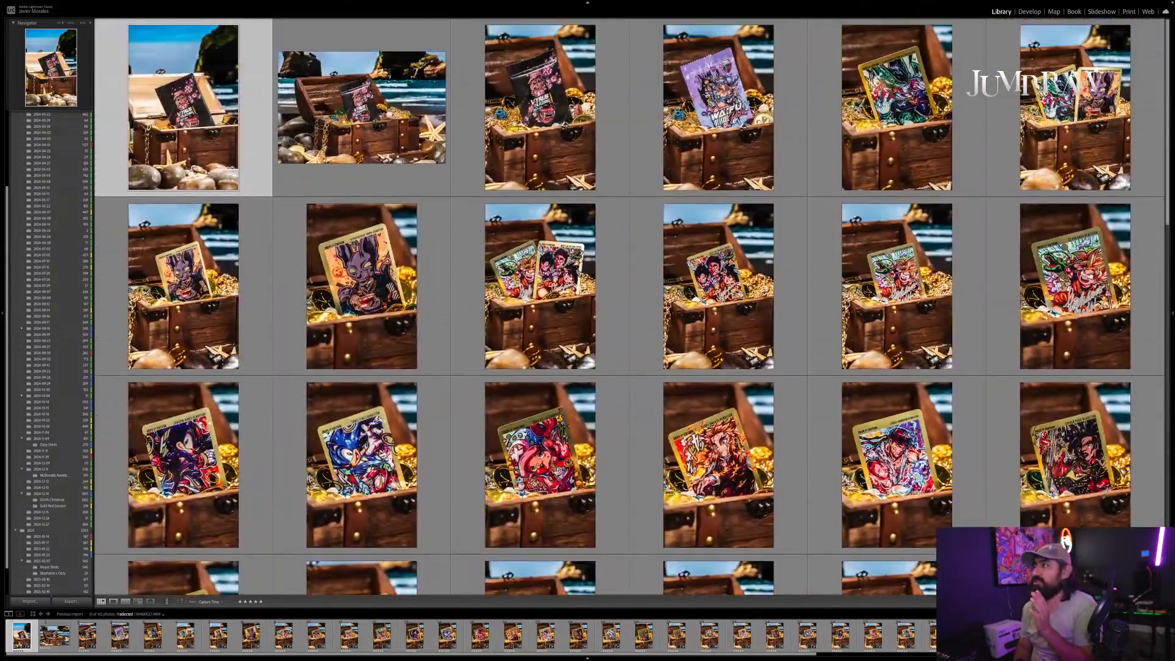
pyautogui.scroll(-10, 725, 269)
pyautogui.scroll(-1, 725, 270)
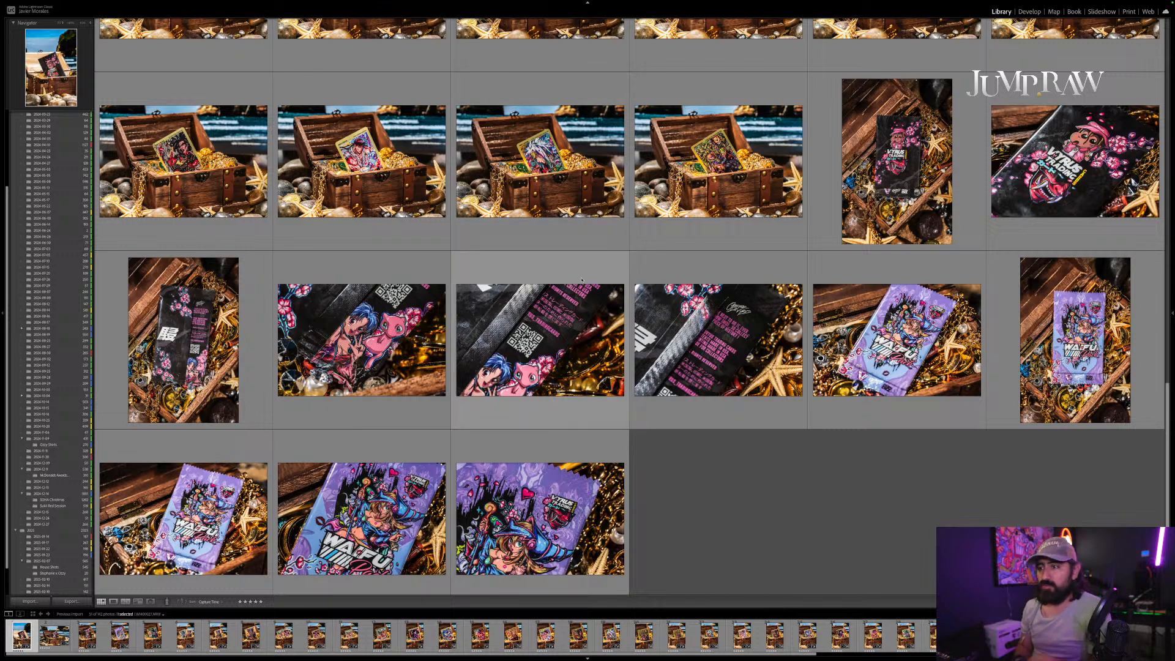
# Step: Select all the filtered photos and open the export settings for them
pyautogui.hotkey('ctrl', 'd')
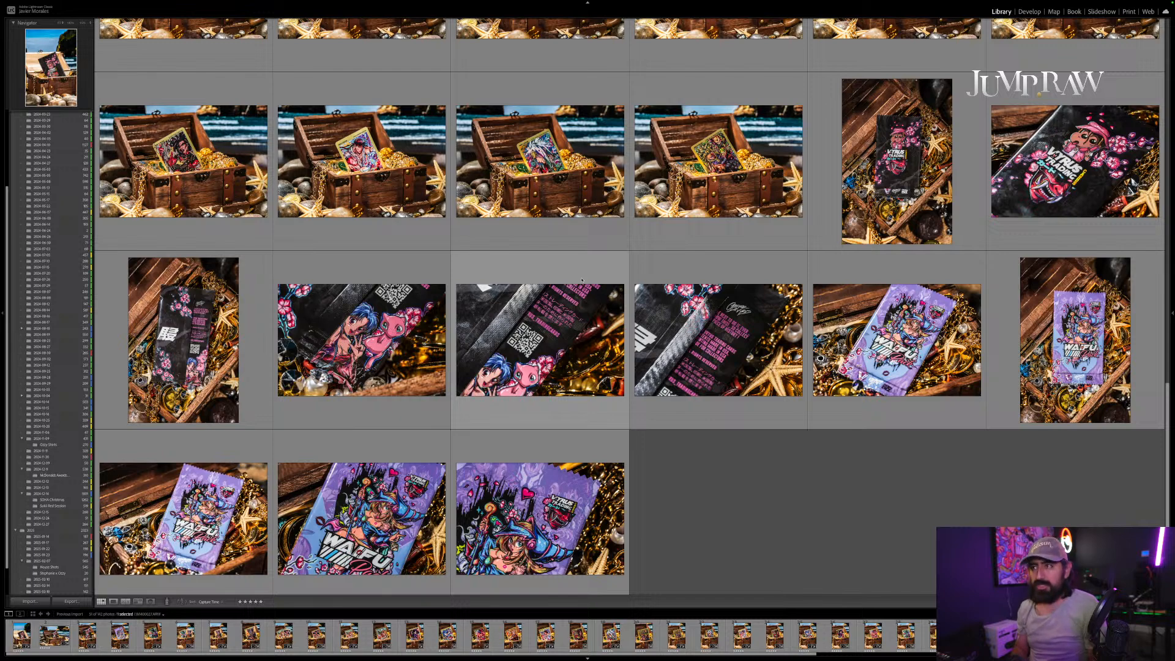
pyautogui.hotkey('ctrl', 'a')
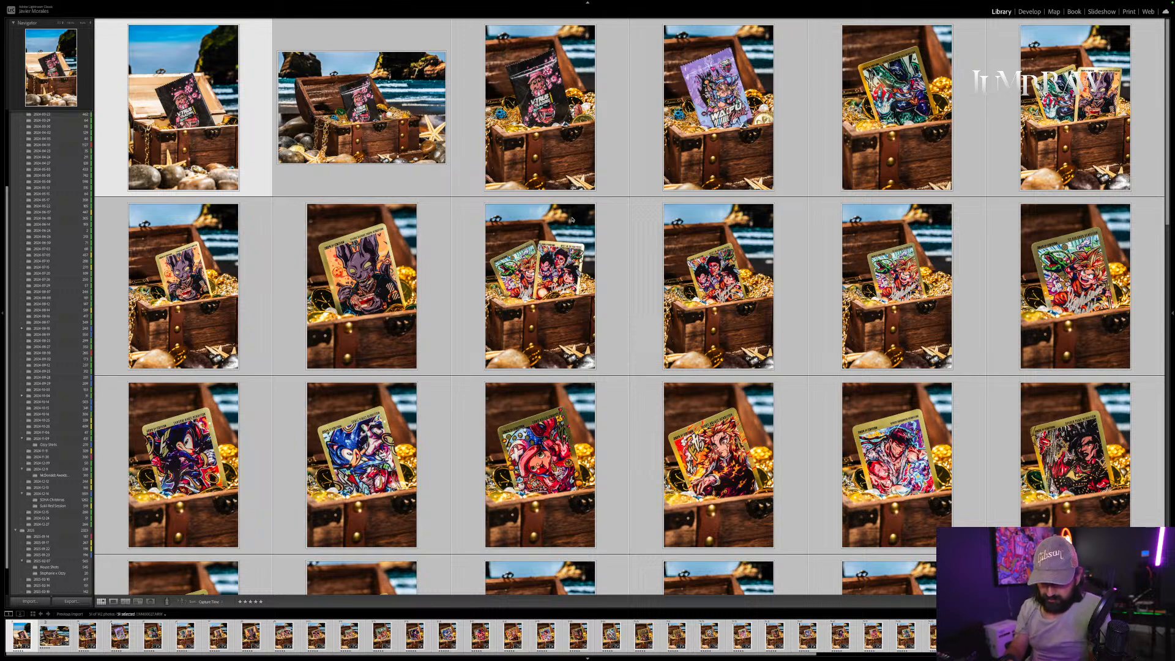
pyautogui.press('super+shift+e')
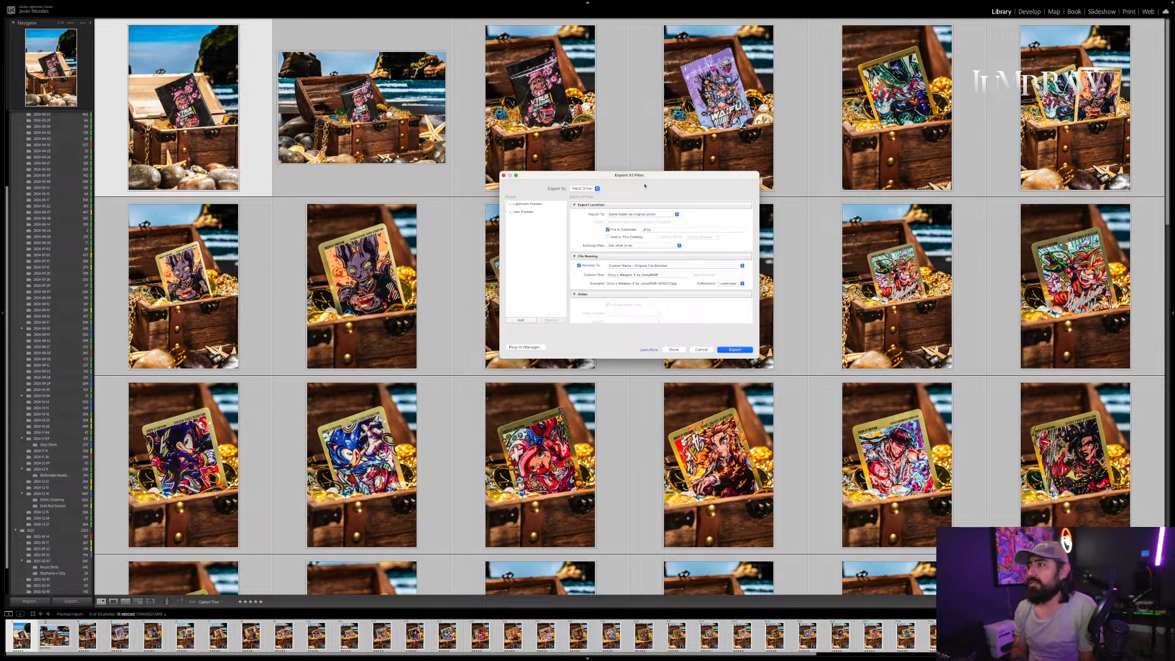
pyautogui.moveTo(651, 176); pyautogui.dragTo(626, 183)
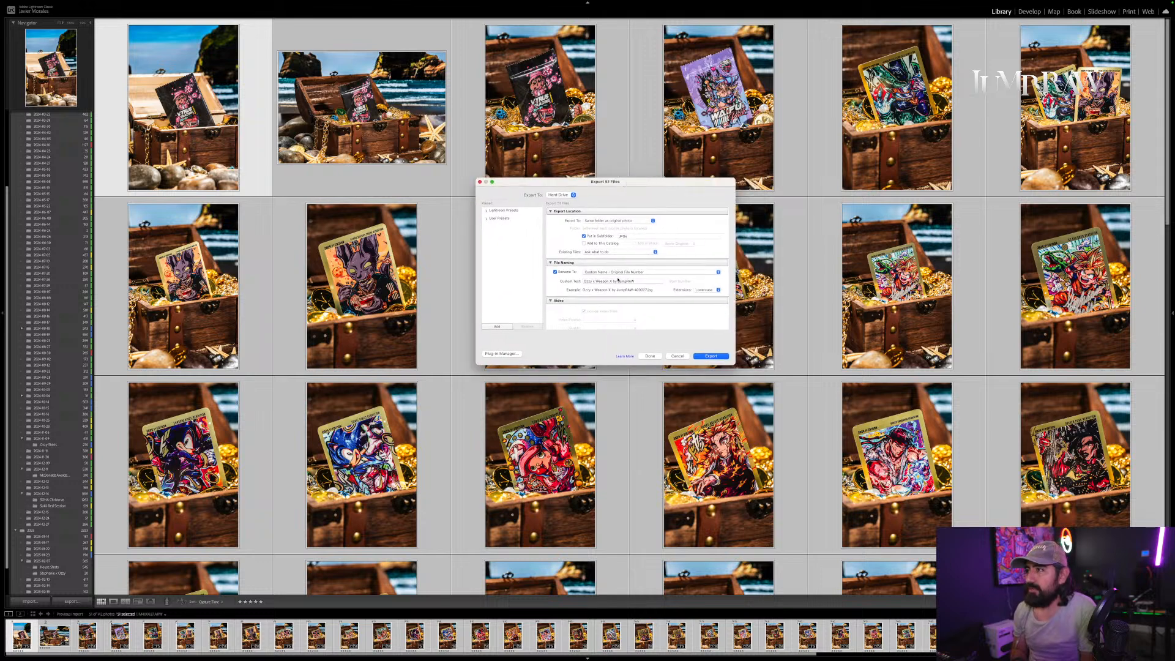
# Step: Change the custom text of the export file names to the client's name followed by "Treasure by JumpRAW"
pyautogui.scroll(-2, 617, 280)
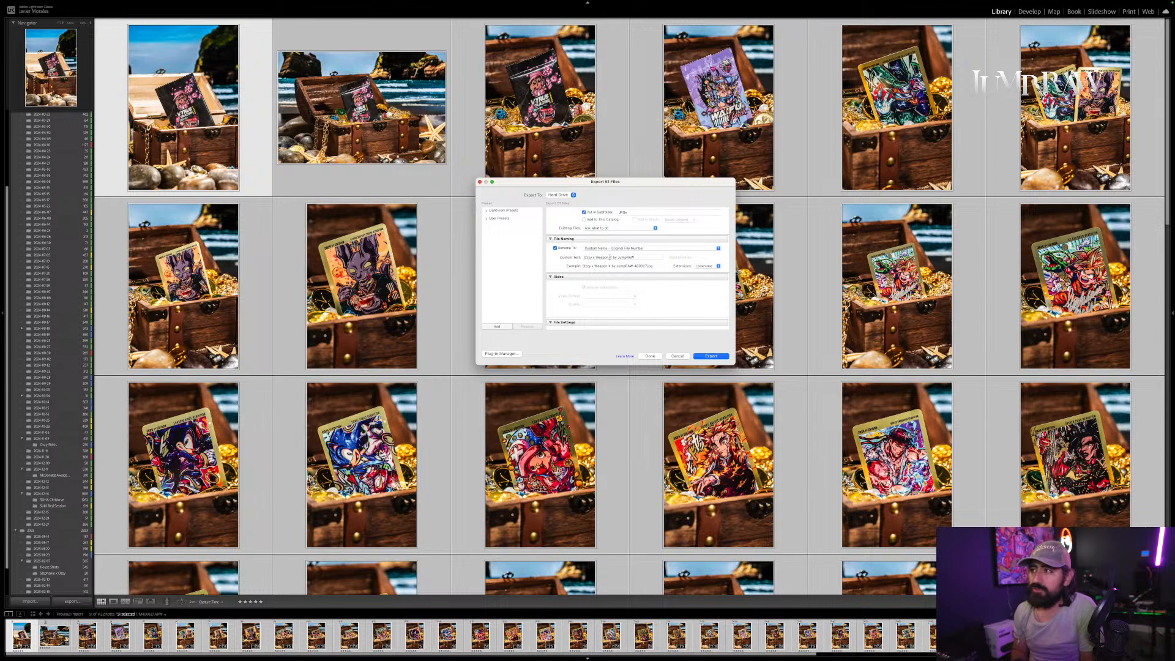
pyautogui.tripleClick(610, 257)
pyautogui.click(612, 258)
pyautogui.click(612, 258)
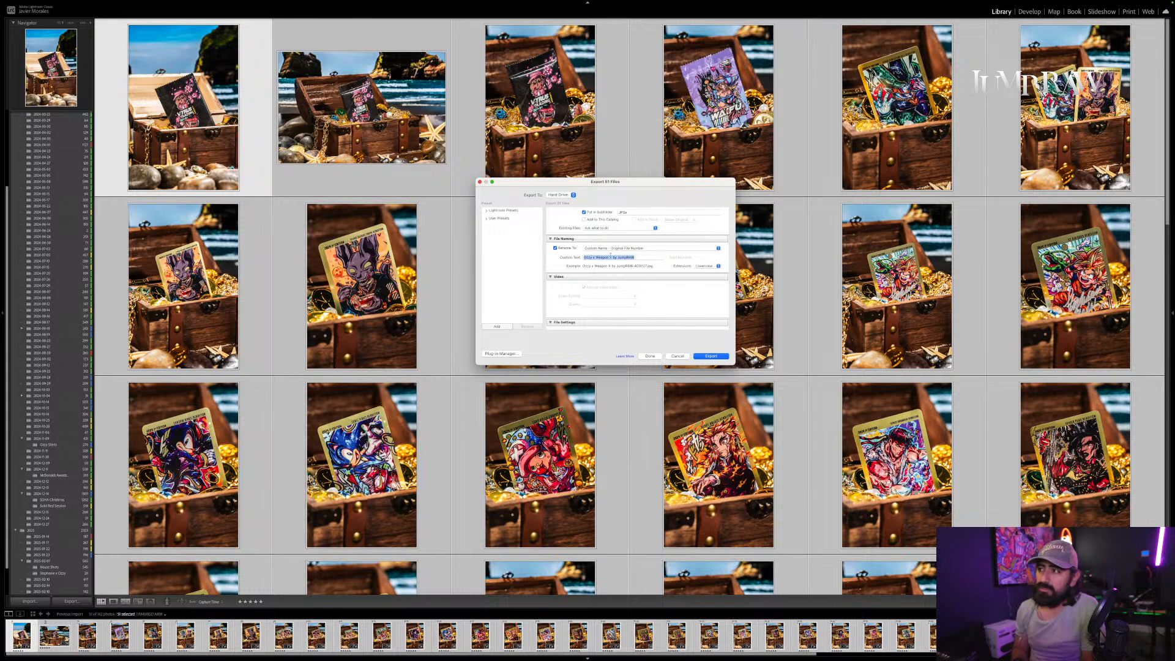
pyautogui.click(612, 257)
pyautogui.moveTo(612, 258); pyautogui.dragTo(594, 250)
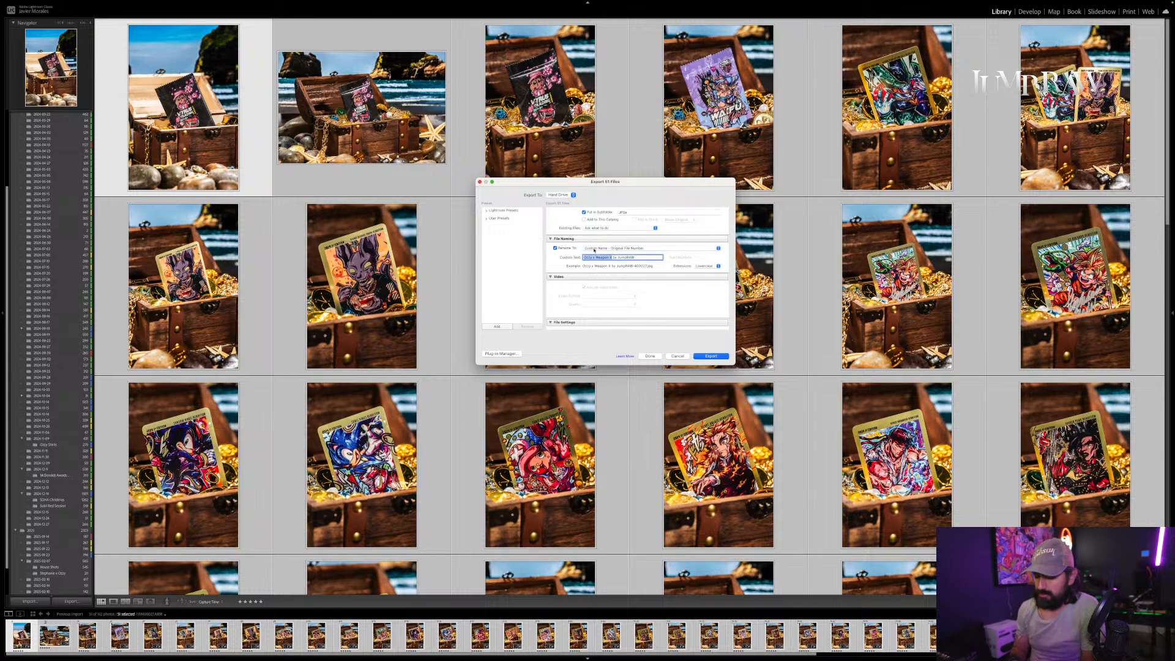
pyautogui.write('Ozzy')
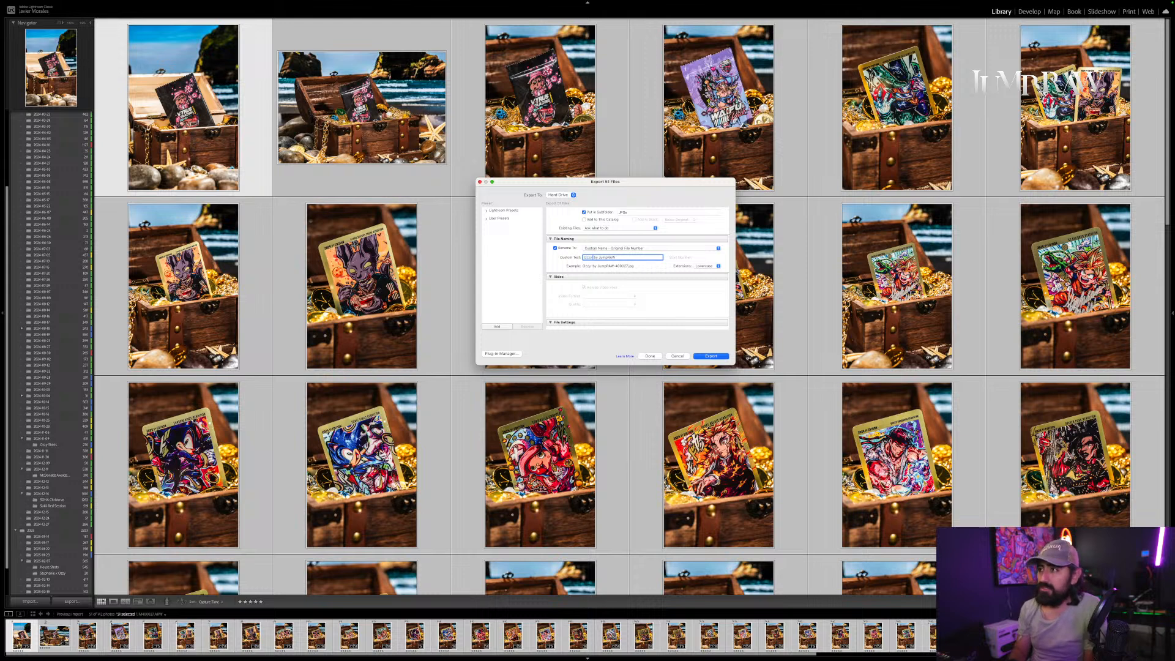
pyautogui.write(' P')
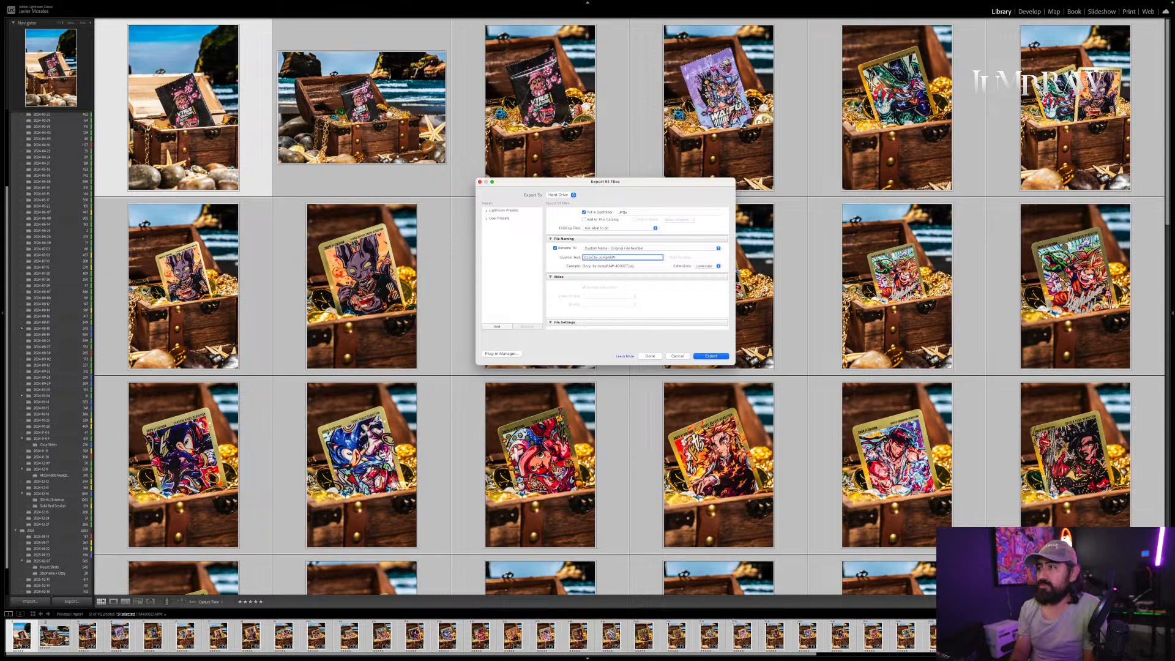
pyautogui.write('Treasure')
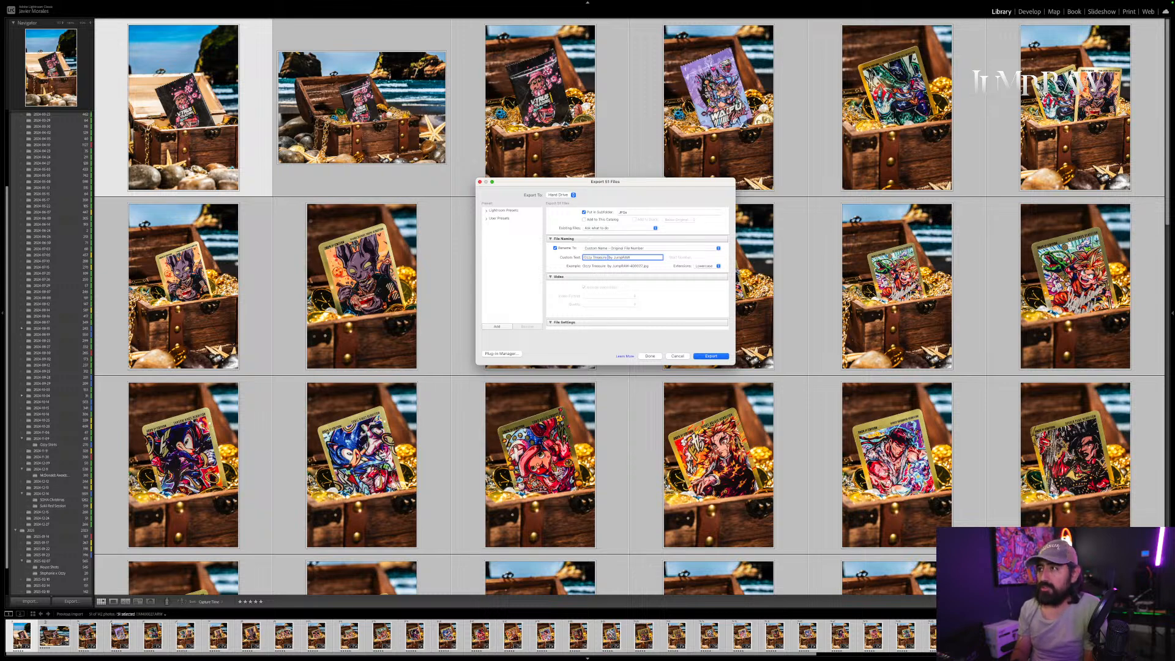
# Step: Add "Card Promo" after "Treasure" in the custom file name text and look through the color space options for the JPEG export
pyautogui.write(' Card Promo')
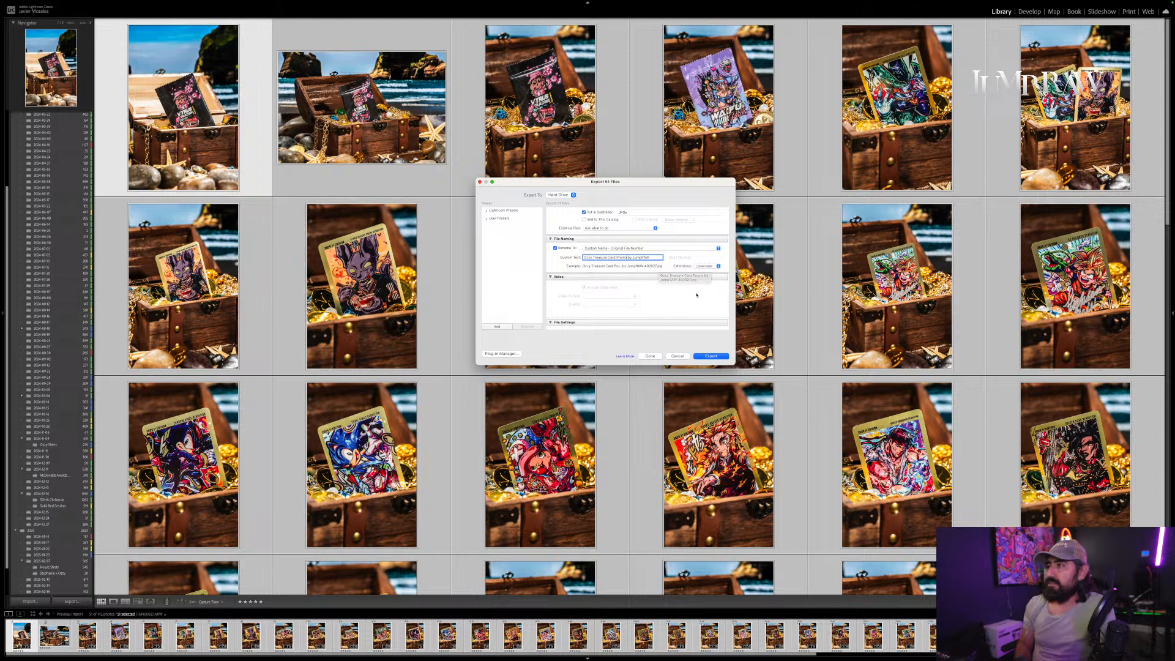
pyautogui.scroll(-5, 636, 266)
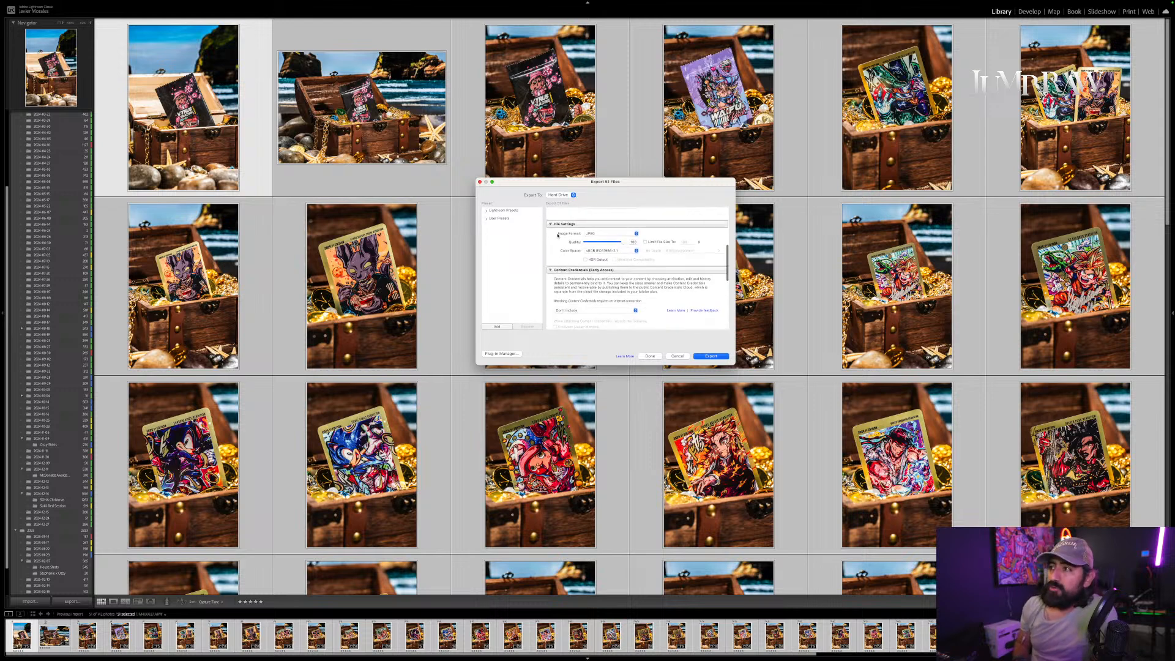
pyautogui.click(621, 251)
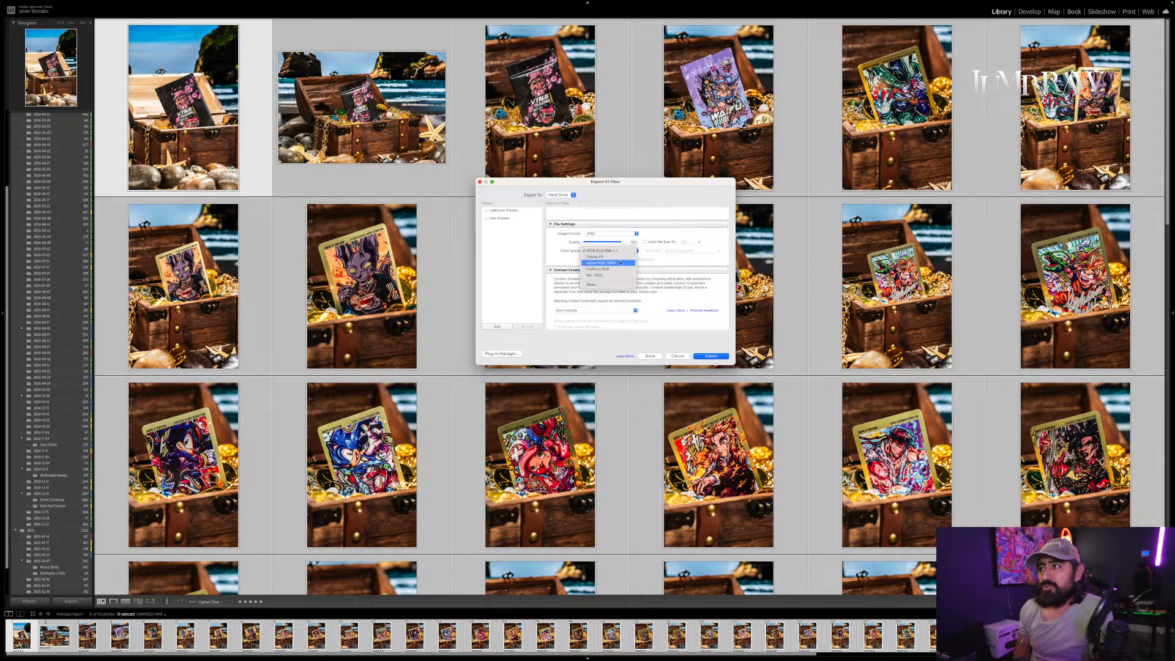
pyautogui.click(675, 239)
# Step: Review the remaining export settings, from content credentials through image sizing and metadata to post-processing, and export the selected photos
pyautogui.scroll(-2, 676, 239)
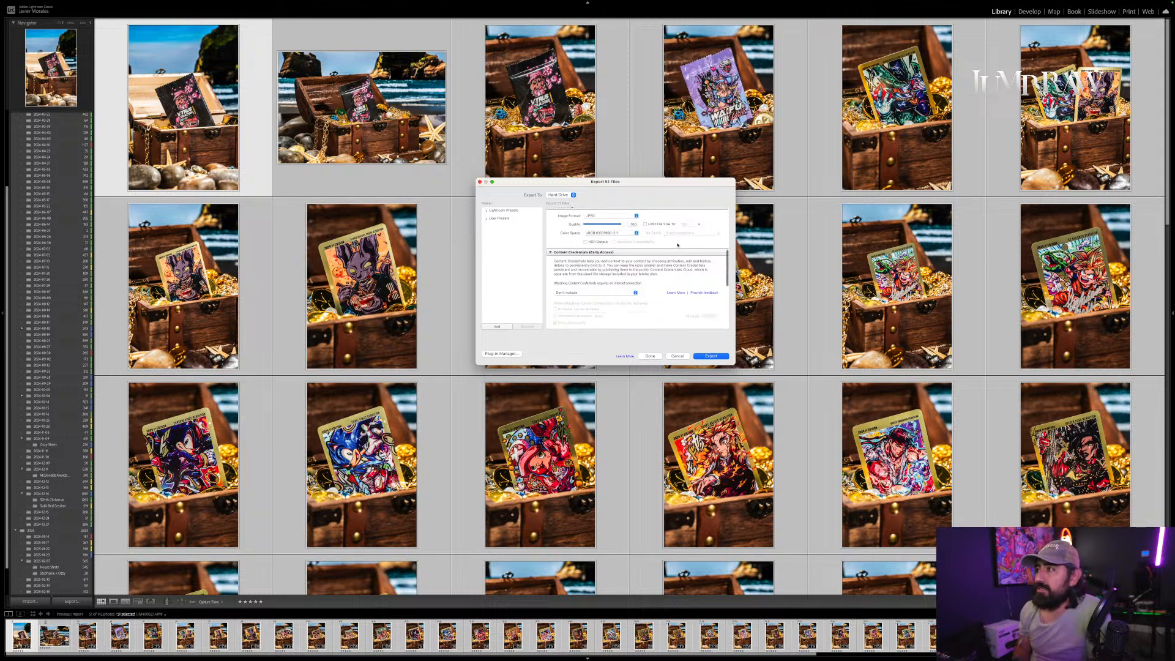
pyautogui.scroll(-10, 606, 267)
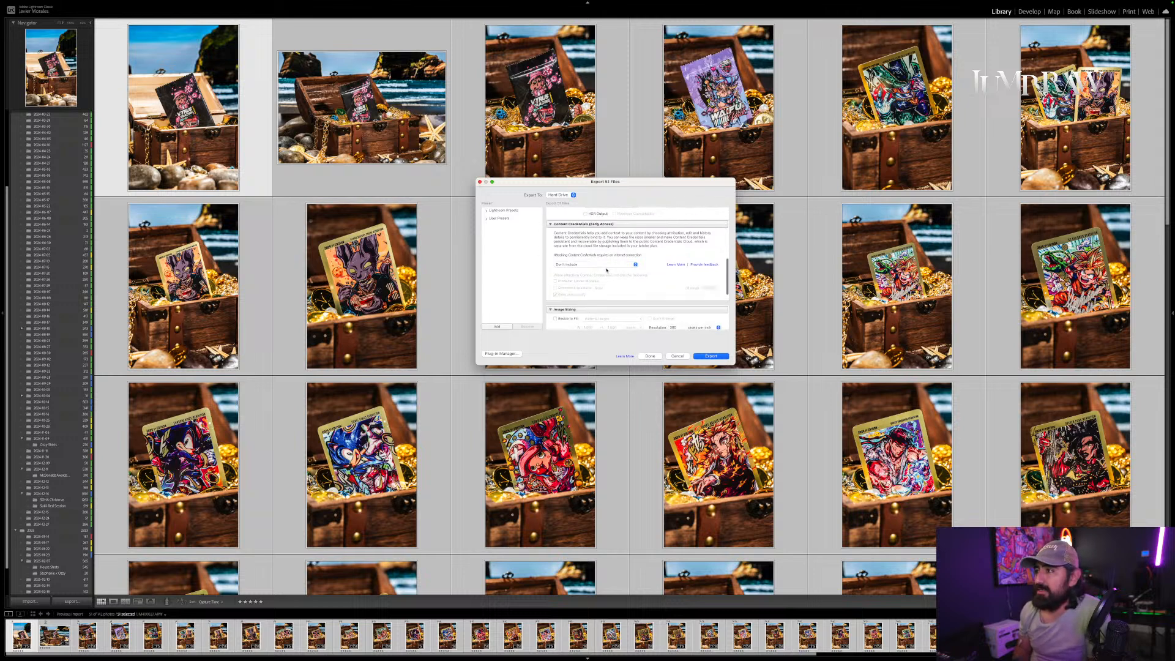
pyautogui.scroll(-2, 606, 269)
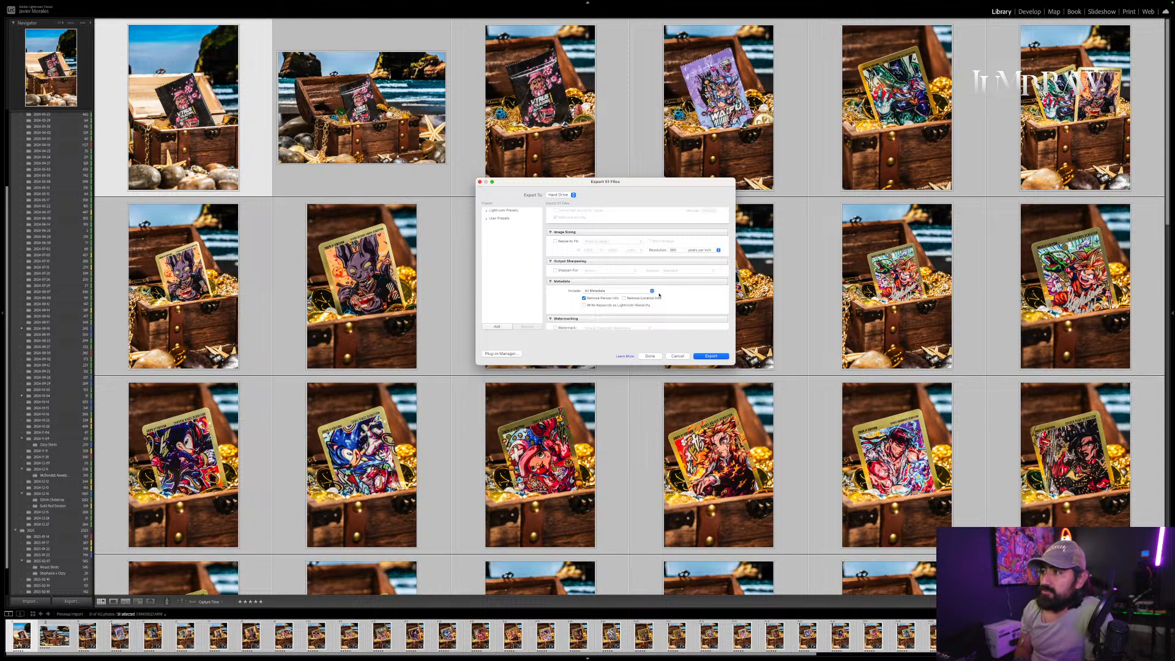
pyautogui.scroll(-5, 659, 295)
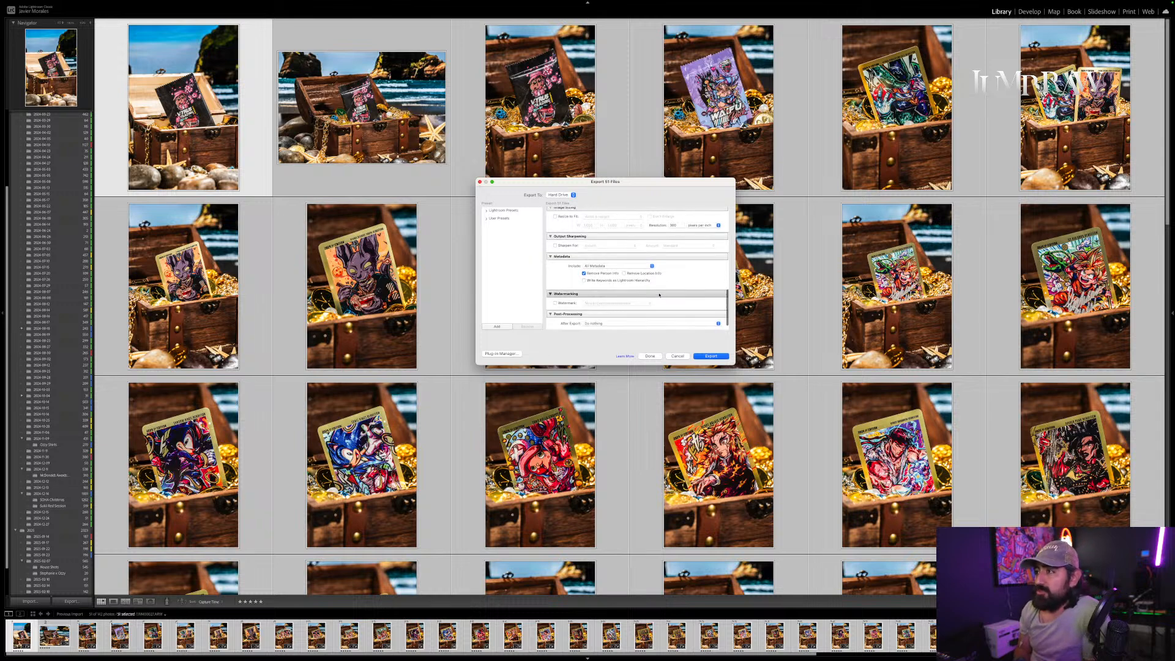
pyautogui.click(711, 357)
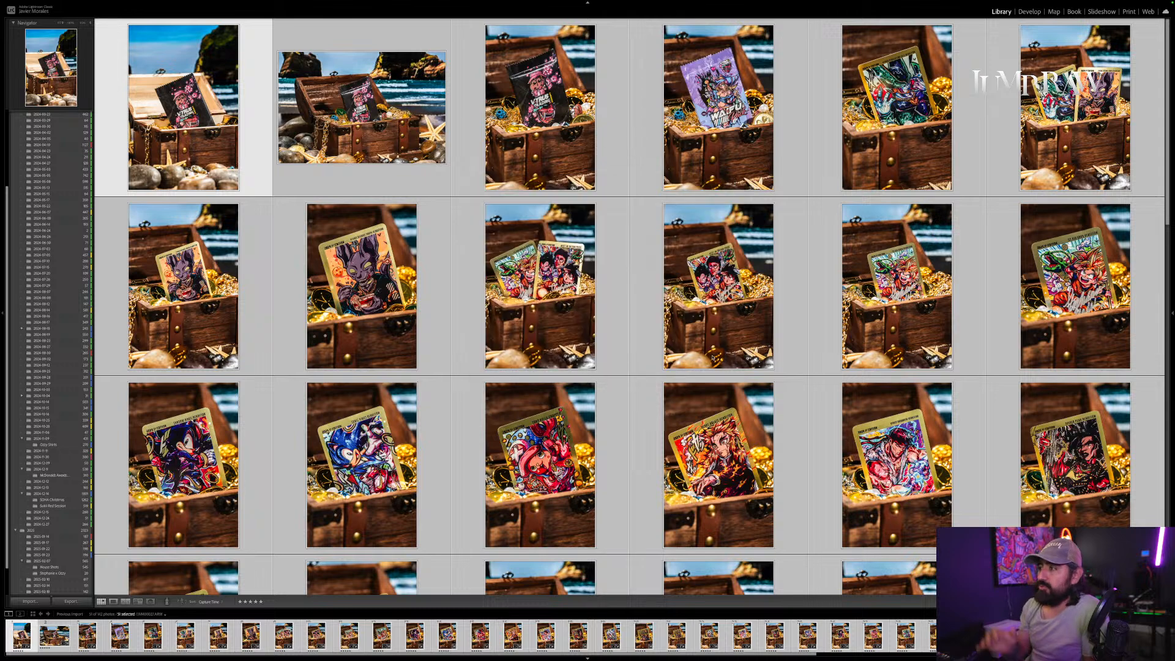